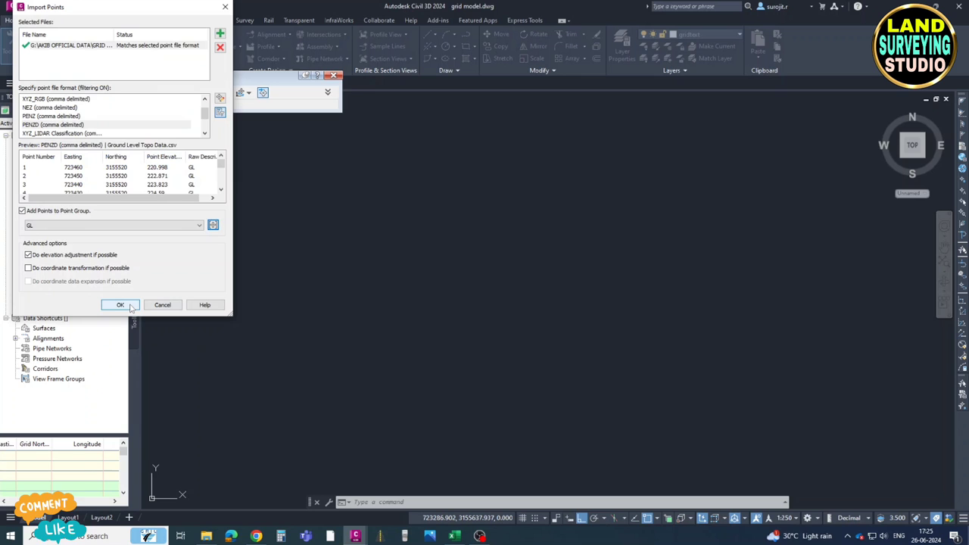
- Import the Ground Level Topo Data points into the GL point group and close the point creation tools
left_click(119, 304)
scroll(461, 335, "up", 2)
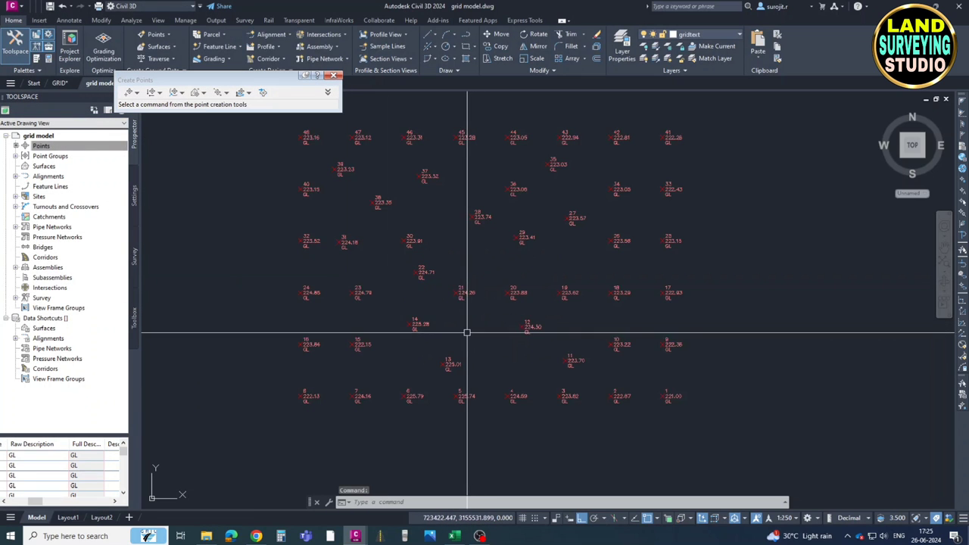
scroll(437, 254, "up", 2)
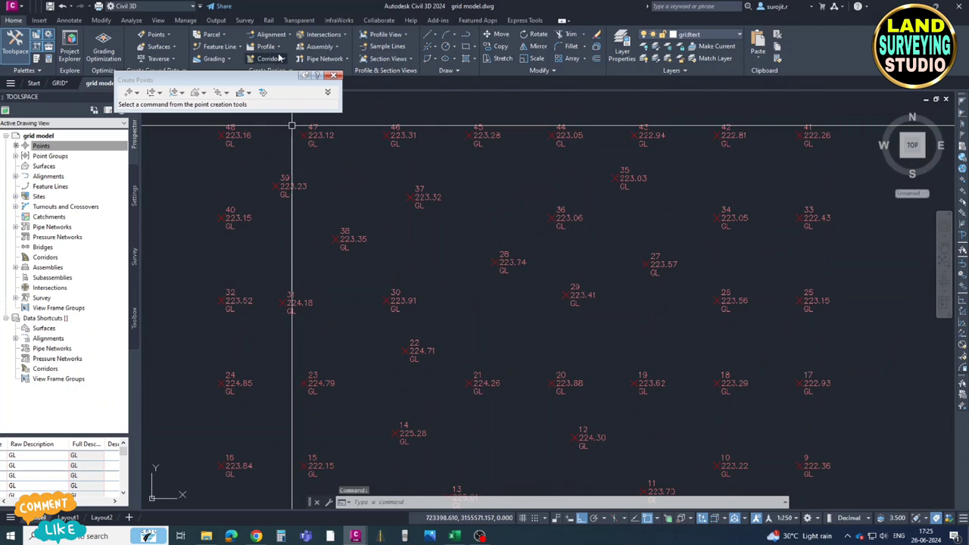
left_click(333, 75)
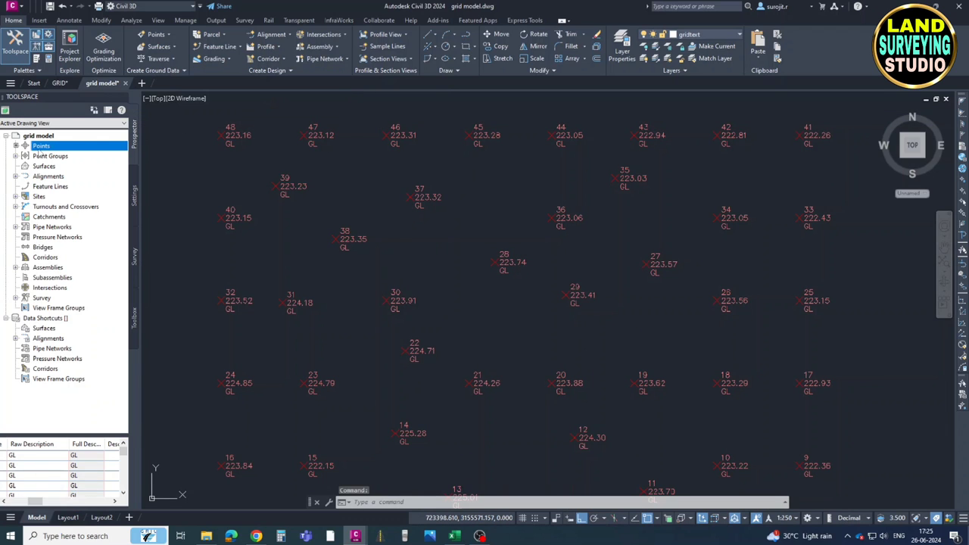
- Create a TIN surface named GL on the C-TOPO layer
left_click(38, 156)
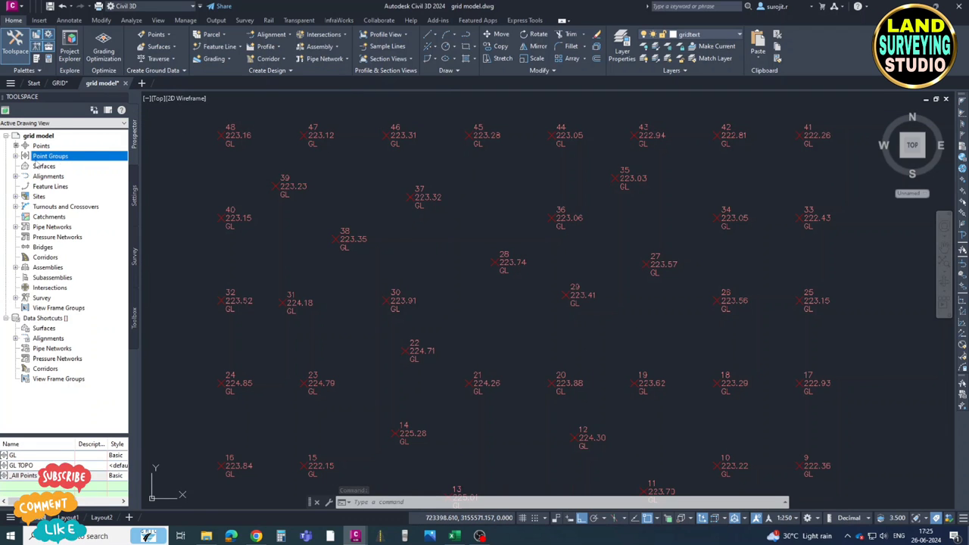
left_click(40, 166)
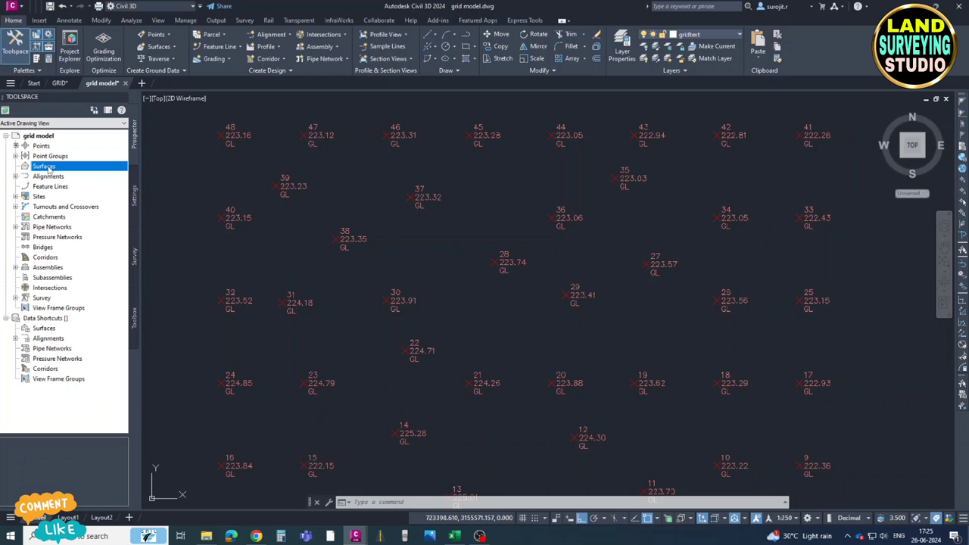
right_click(49, 171)
left_click(85, 172)
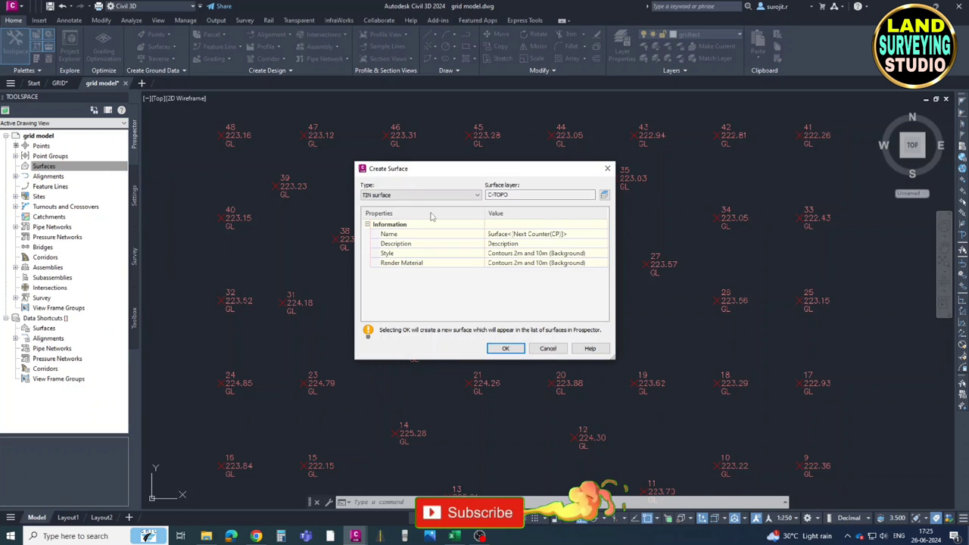
left_click(505, 233)
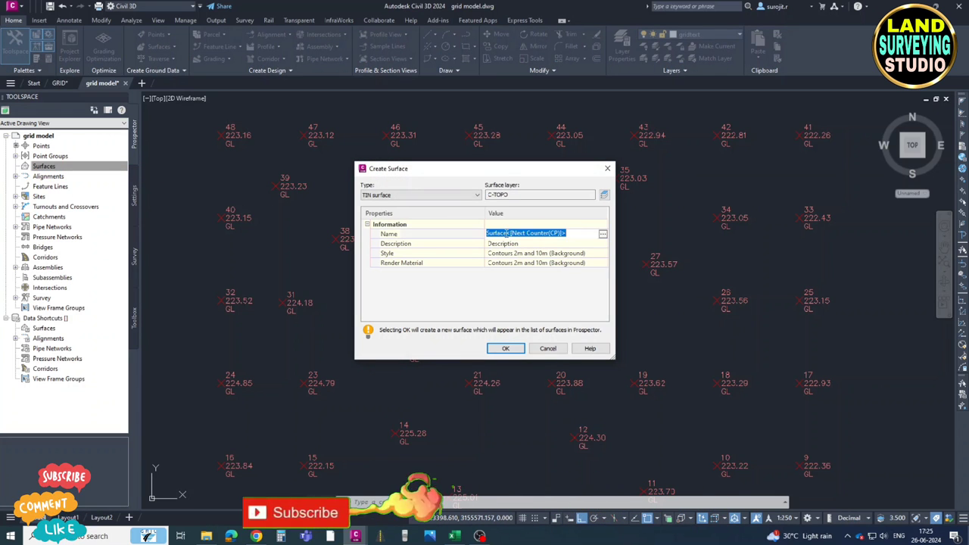
type("GL")
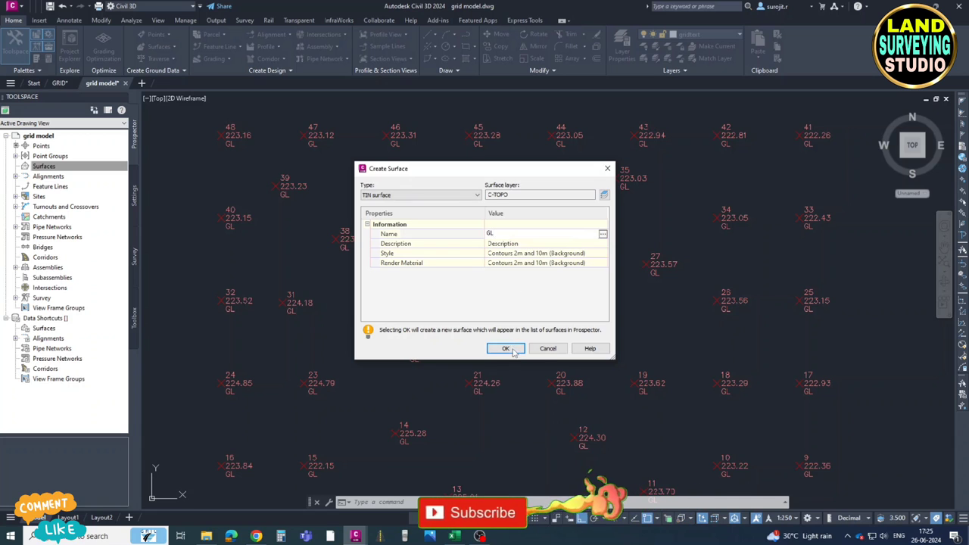
left_click(512, 349)
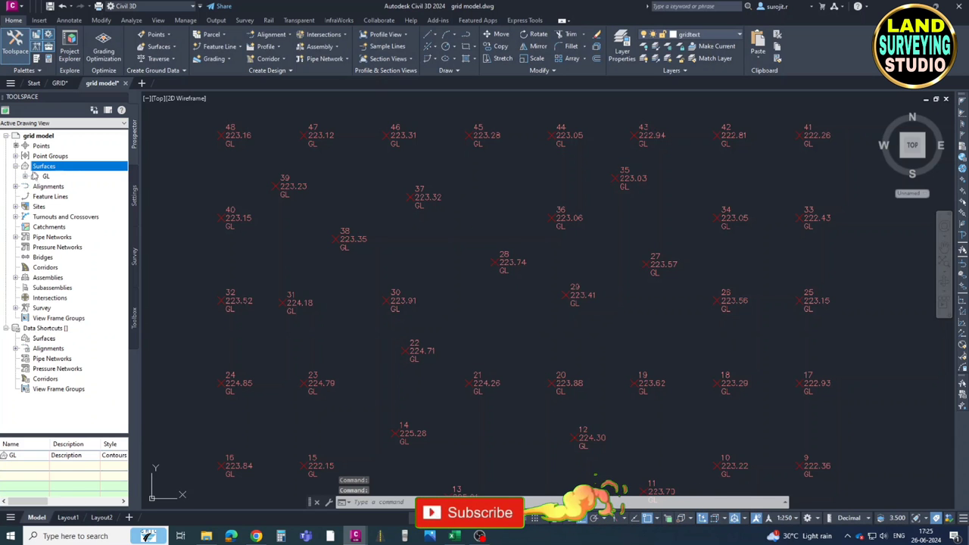
- Add the GL point group to the definition of the GL surface
left_click(25, 175)
left_click(35, 206)
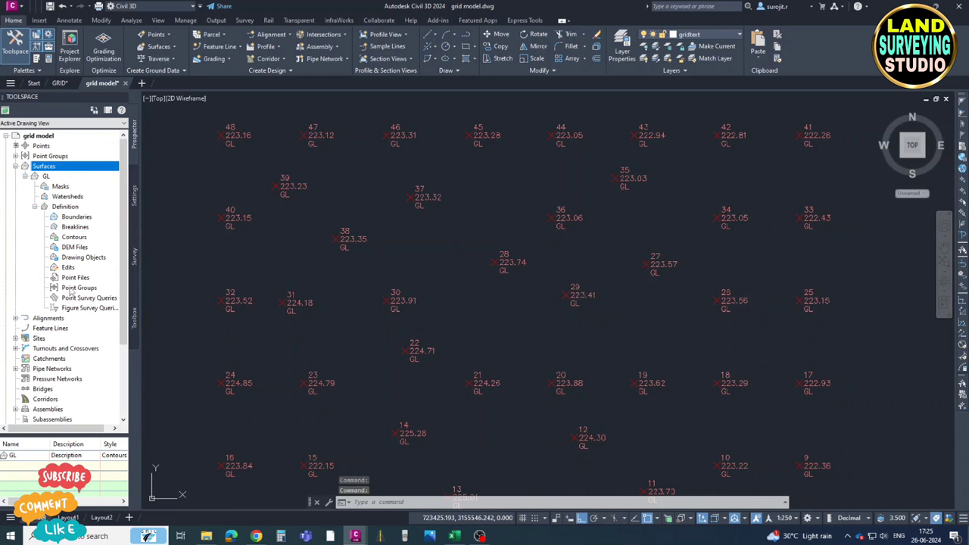
left_click(74, 288)
left_click(106, 292)
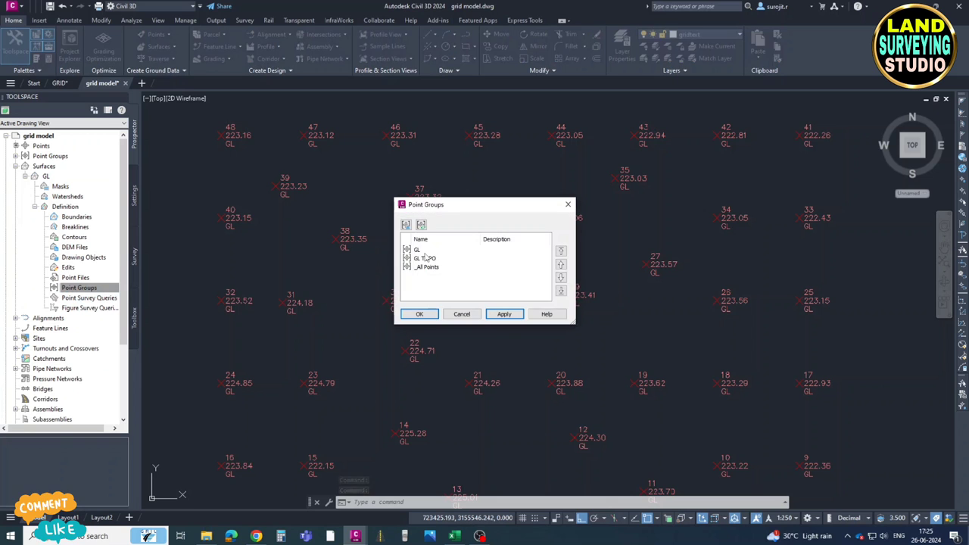
left_click(507, 314)
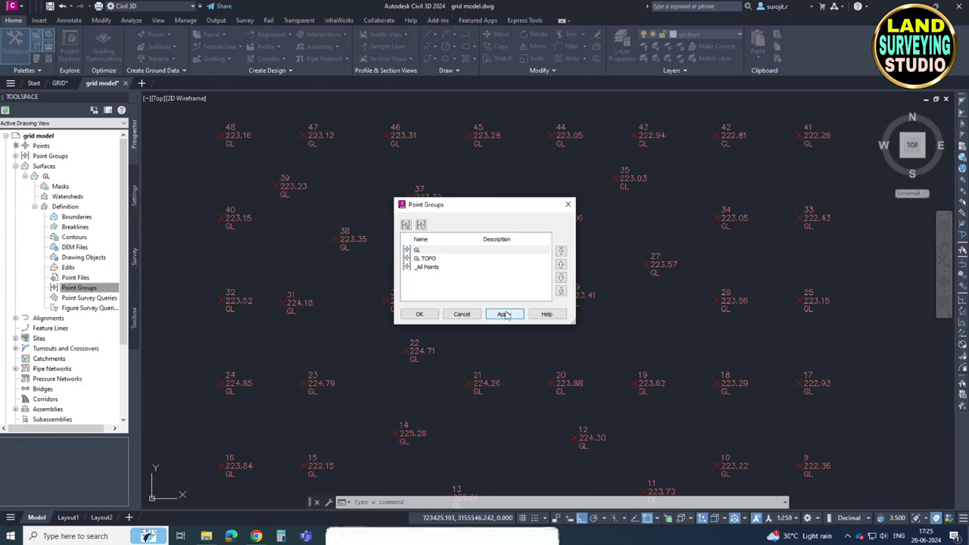
left_click(434, 315)
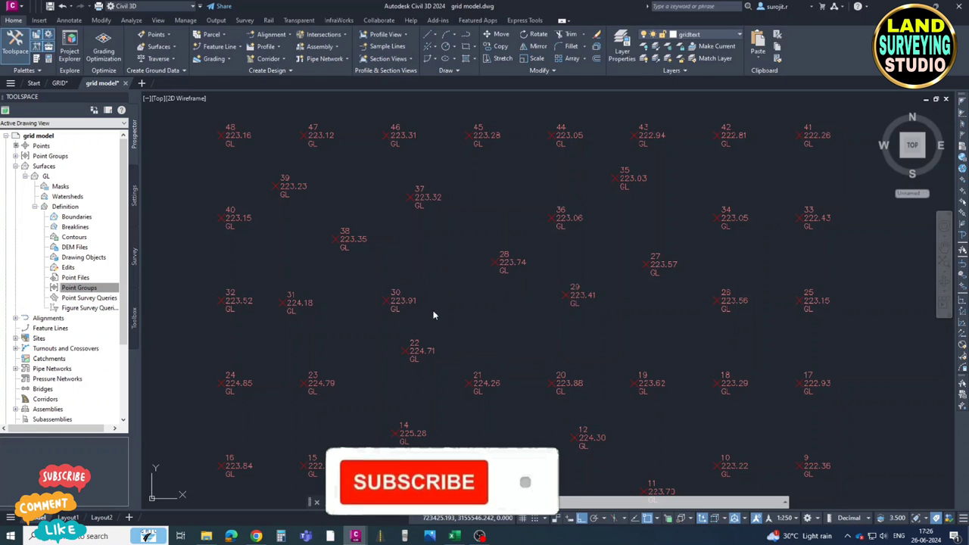
- Delete the GL TOPO point group from the drawing
left_click(15, 166)
left_click(15, 156)
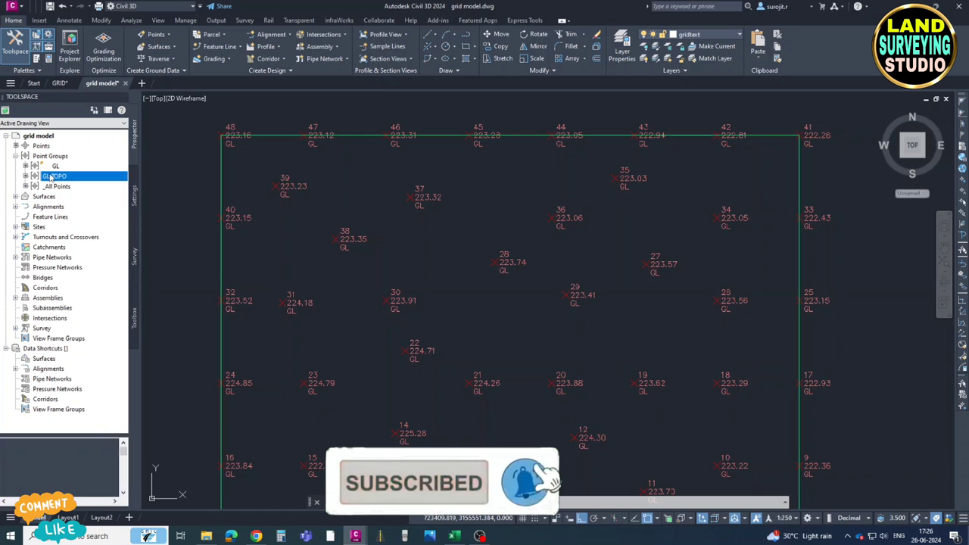
right_click(47, 176)
left_click(81, 299)
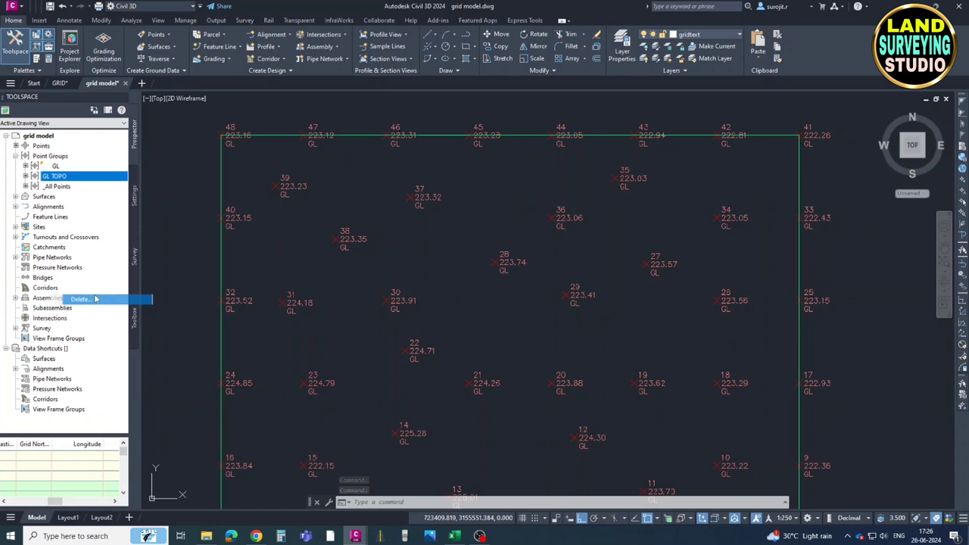
left_click(498, 289)
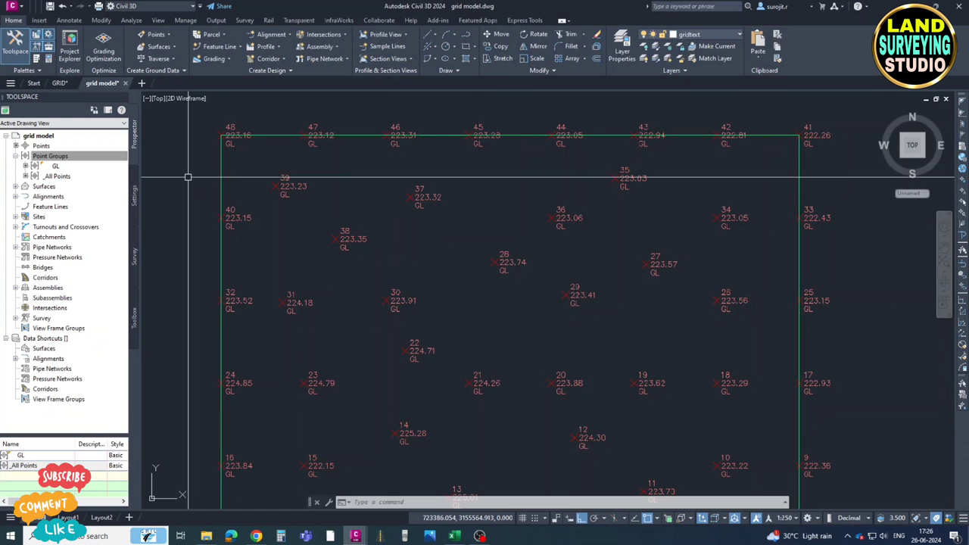
- Update the point groups and rebuild the out-of-date surfaces
right_click(51, 157)
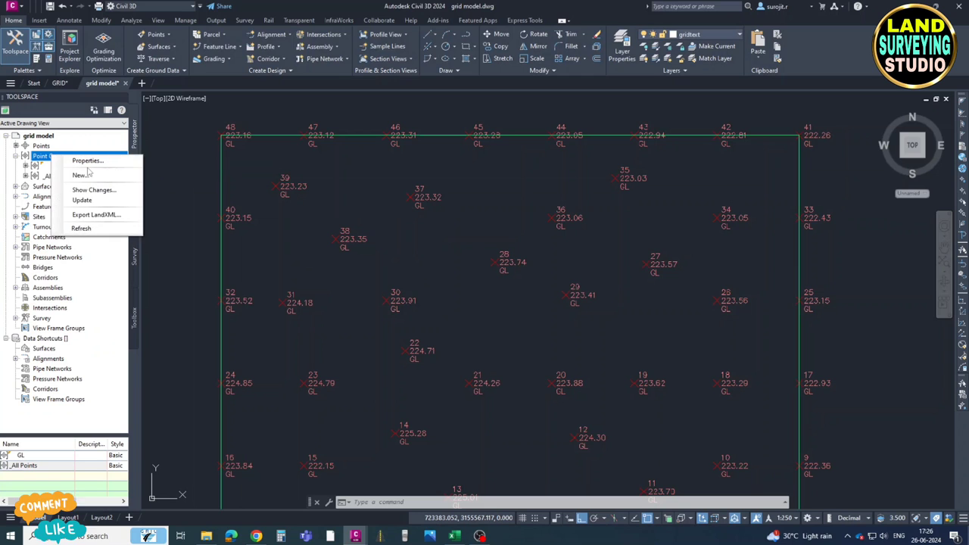
left_click(83, 200)
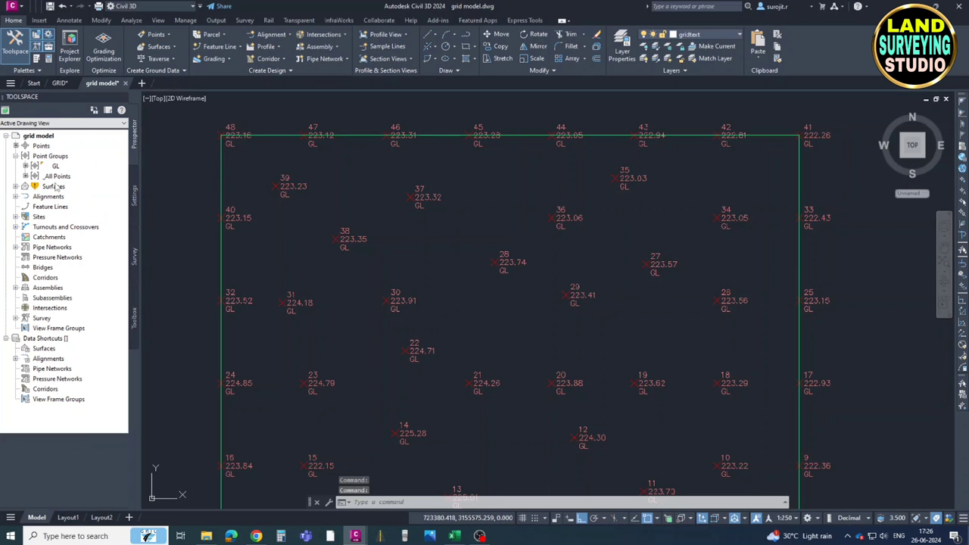
right_click(74, 186)
left_click(106, 239)
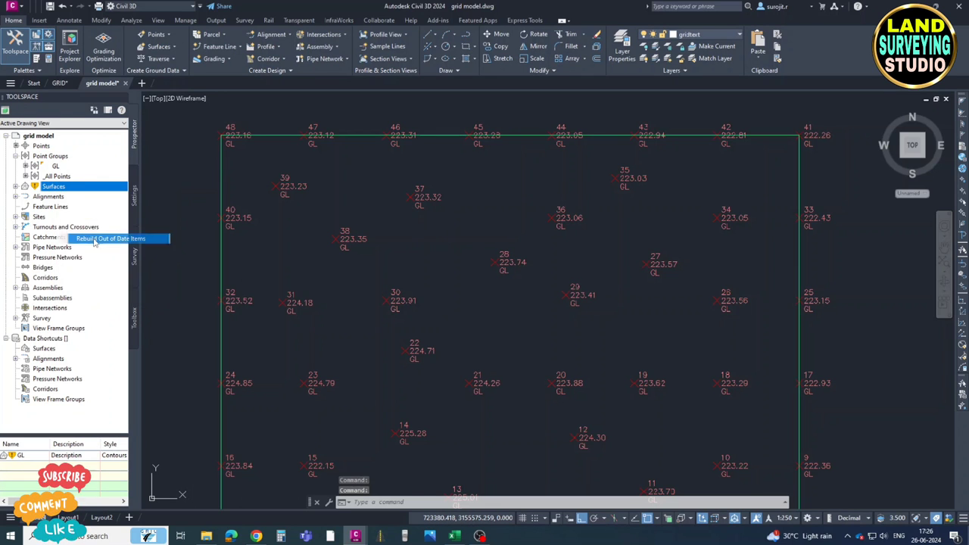
left_click(42, 157)
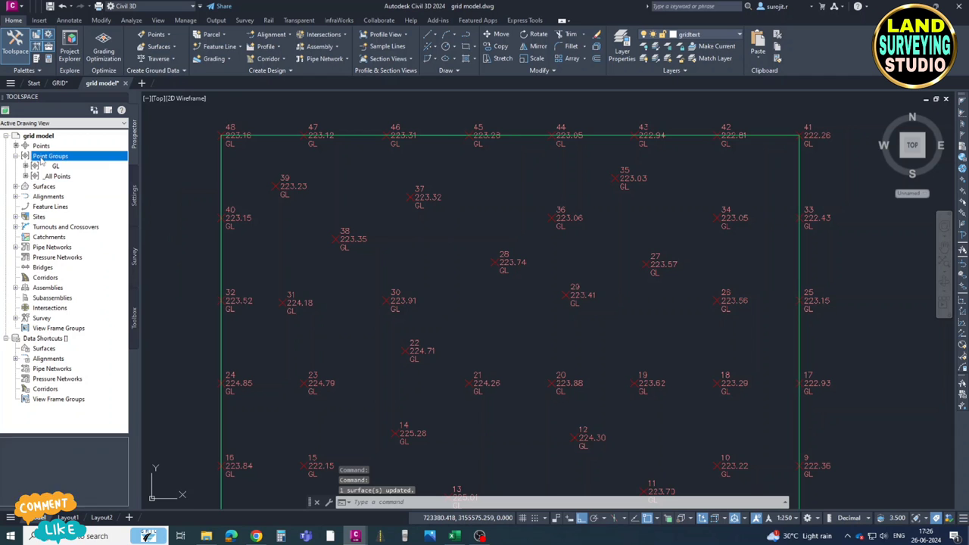
left_click(41, 145)
scroll(379, 219, "down", 3)
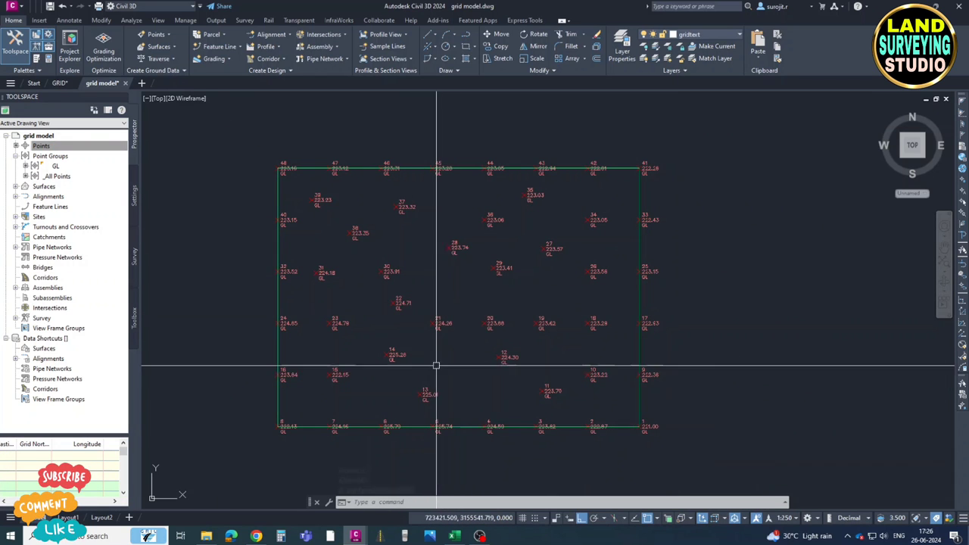
left_click(420, 426)
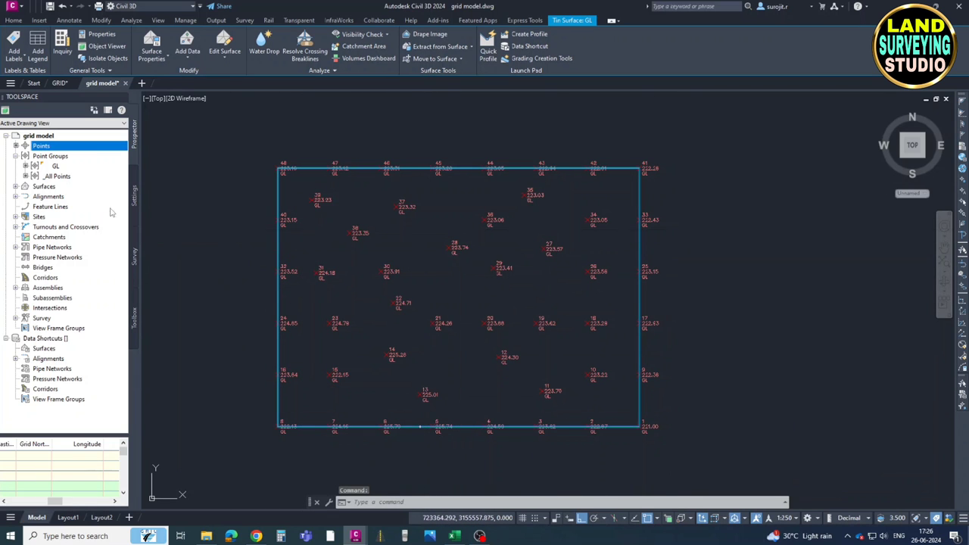
- Start a new point import and load the Finished Level file as its source
right_click(62, 147)
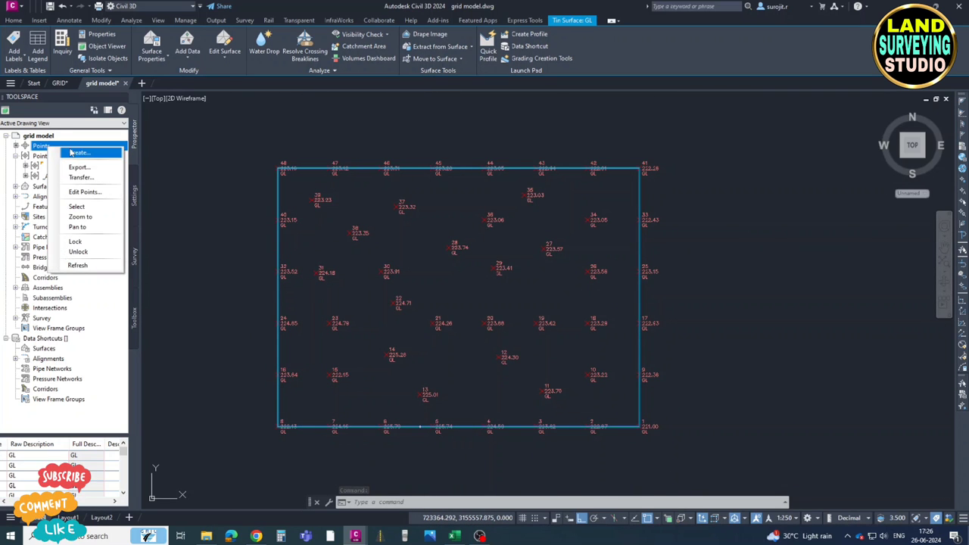
left_click(77, 154)
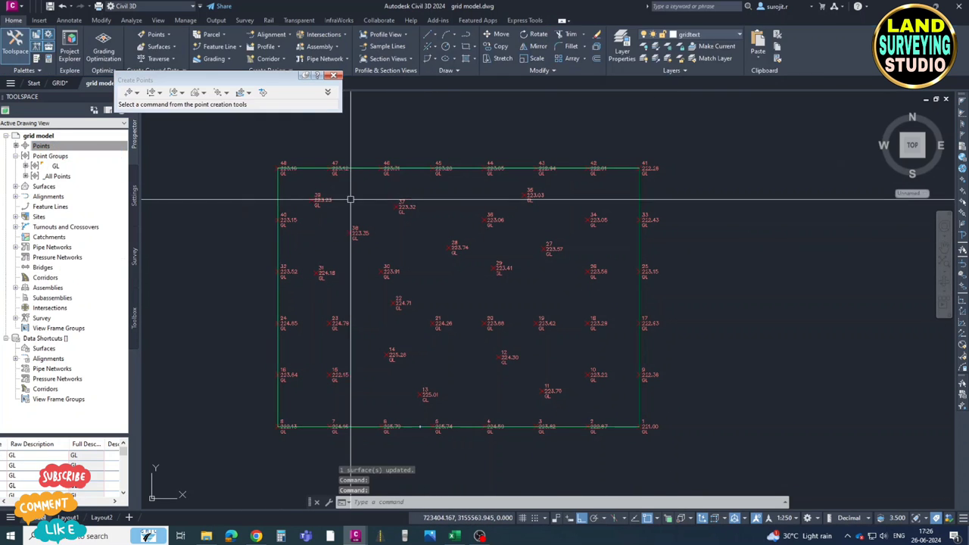
left_click(263, 92)
left_click(219, 35)
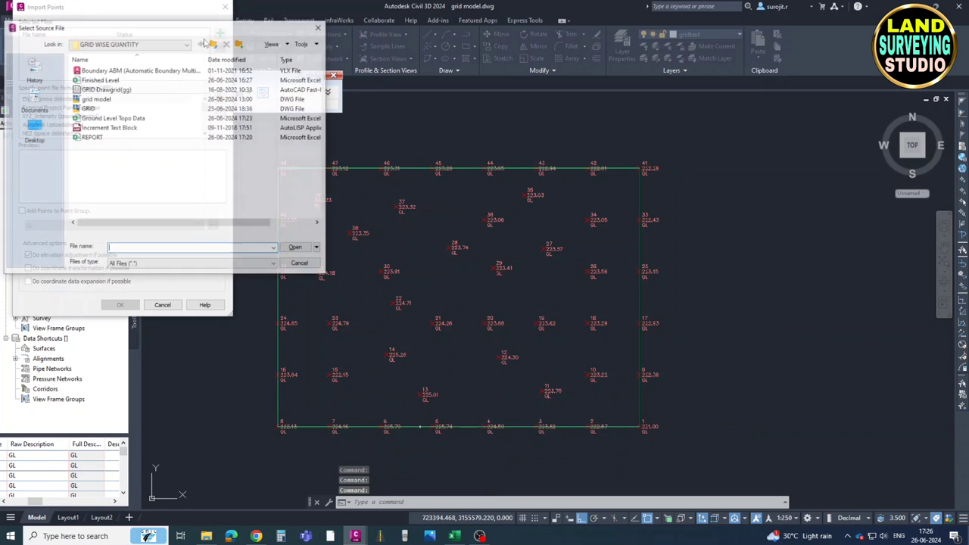
left_click(152, 80)
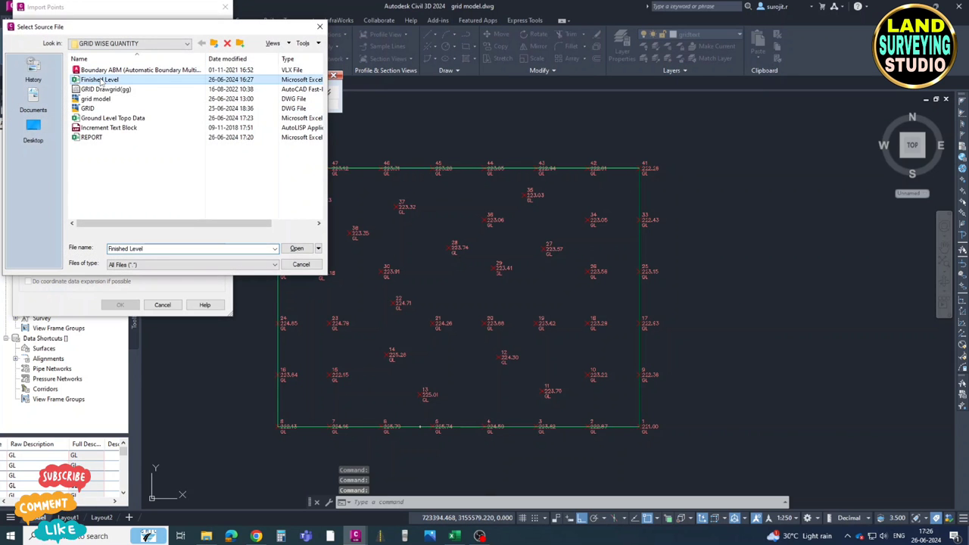
left_click(295, 249)
- Import the points in PENZD (comma delimited) format into a new point group FL, giving all duplicates the next point number
left_click(204, 133)
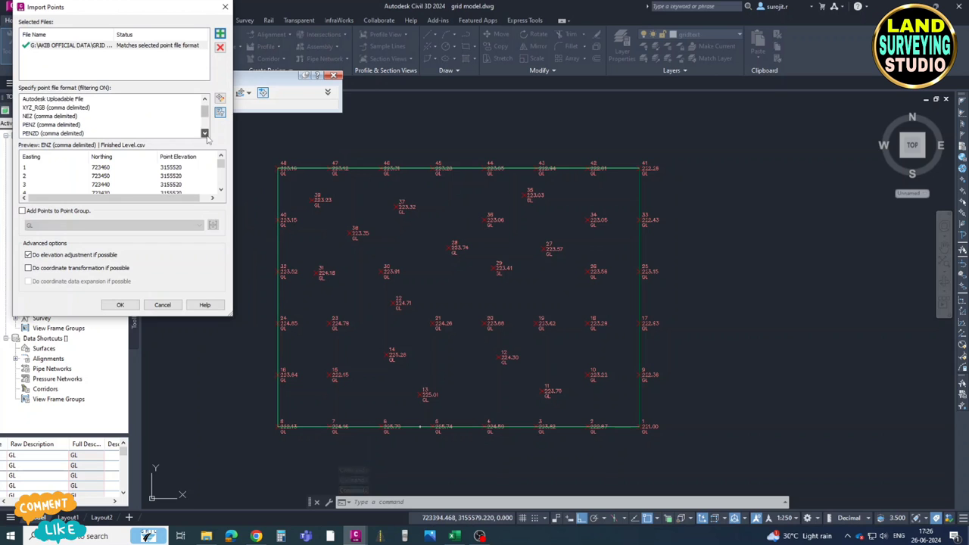
left_click(36, 124)
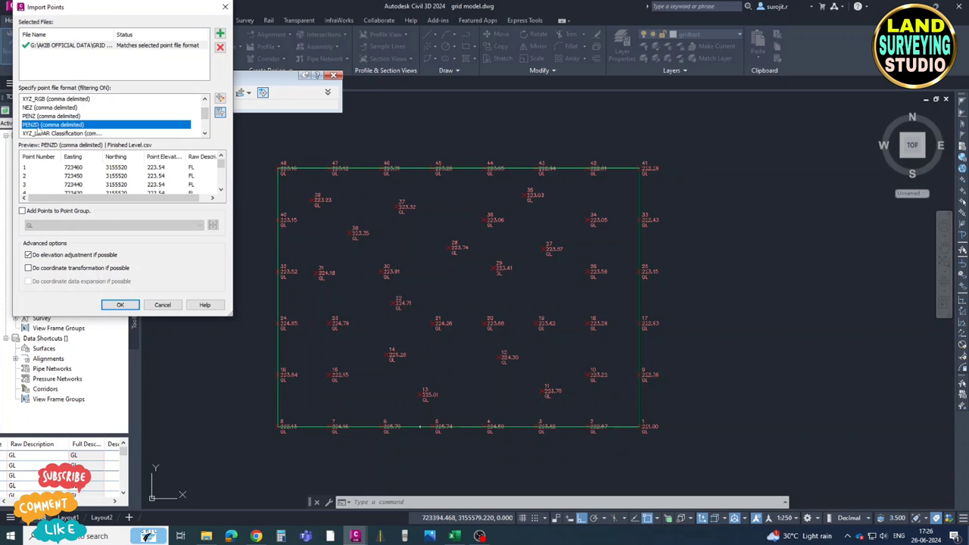
left_click(41, 210)
left_click(213, 225)
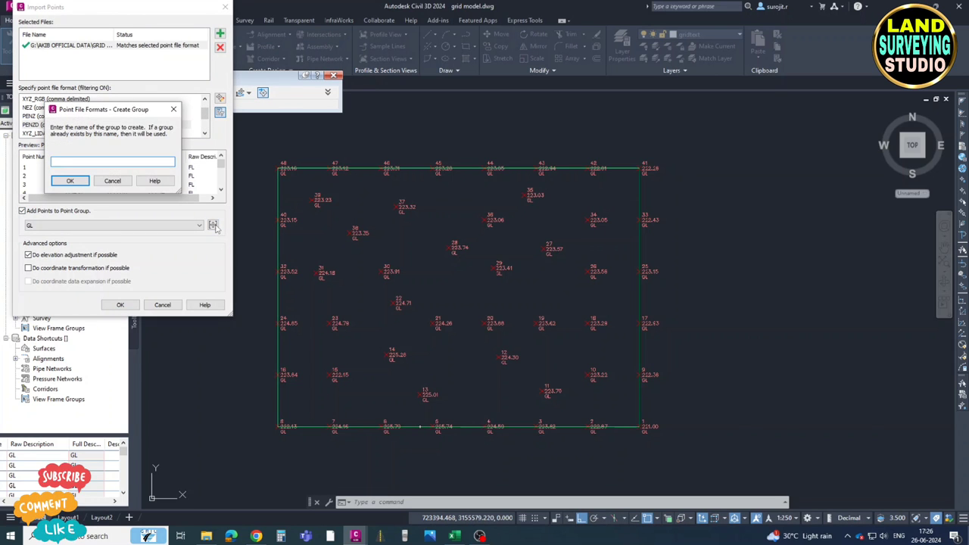
left_click(70, 181)
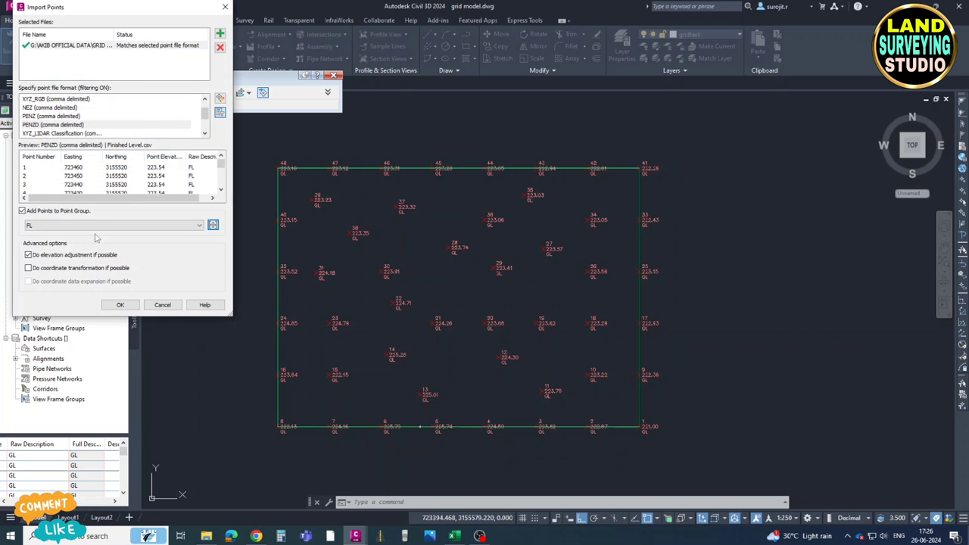
left_click(121, 304)
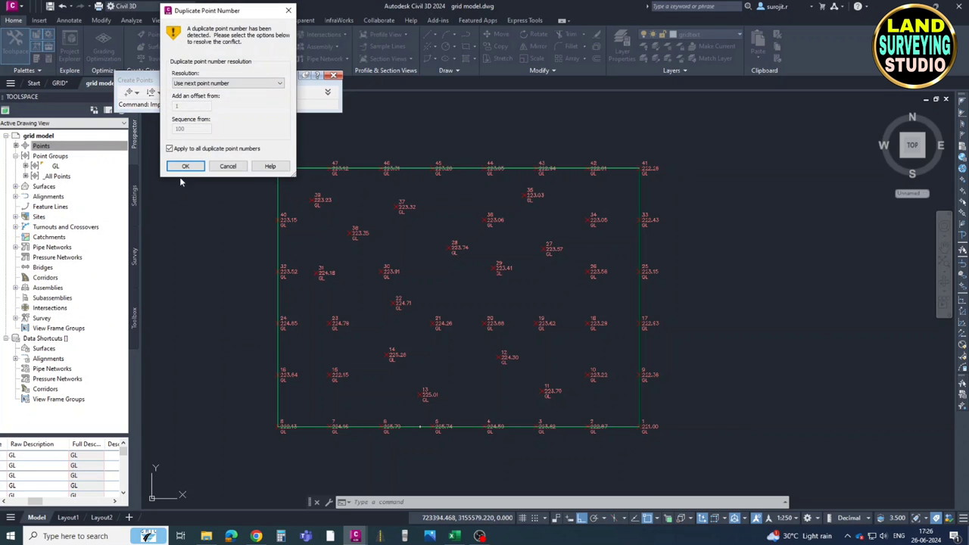
left_click(183, 166)
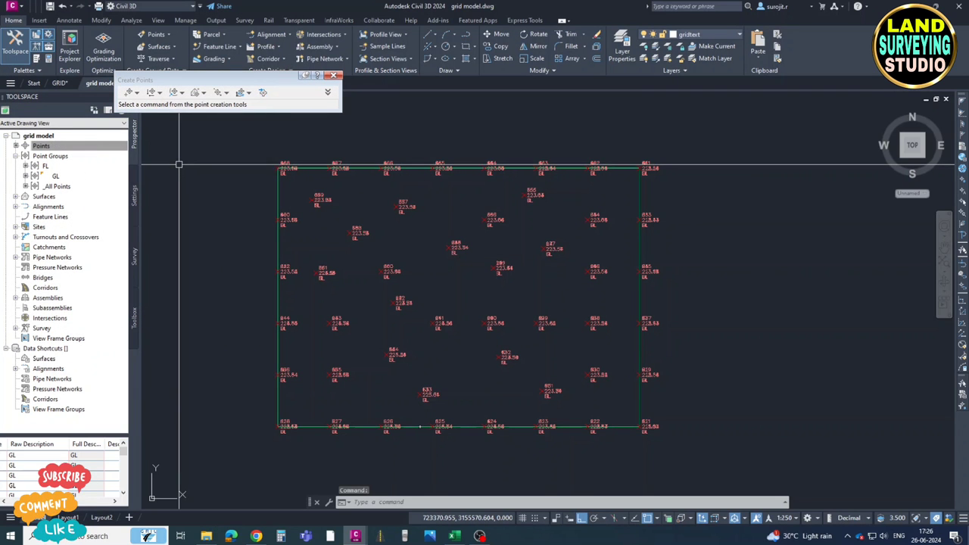
- Create a second TIN surface named FL
left_click(16, 156)
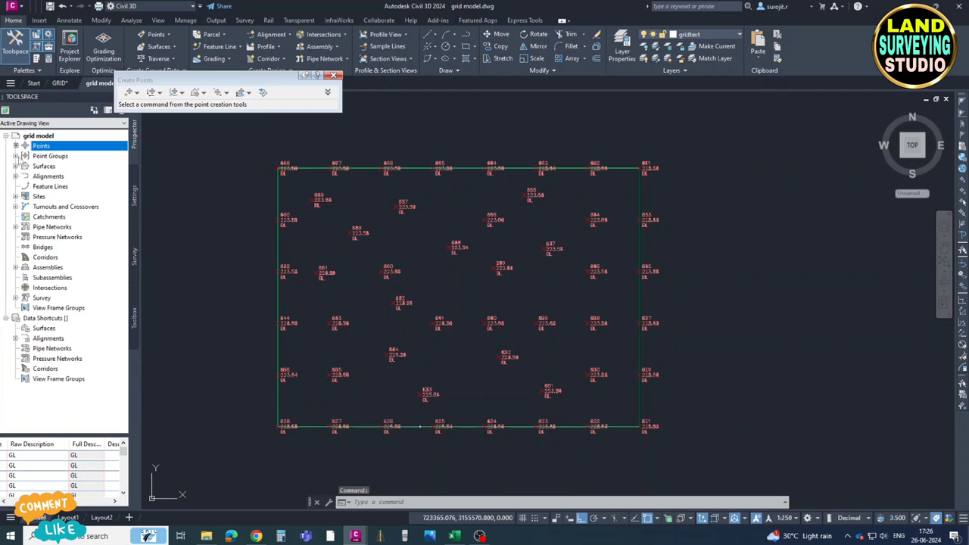
right_click(38, 167)
left_click(68, 176)
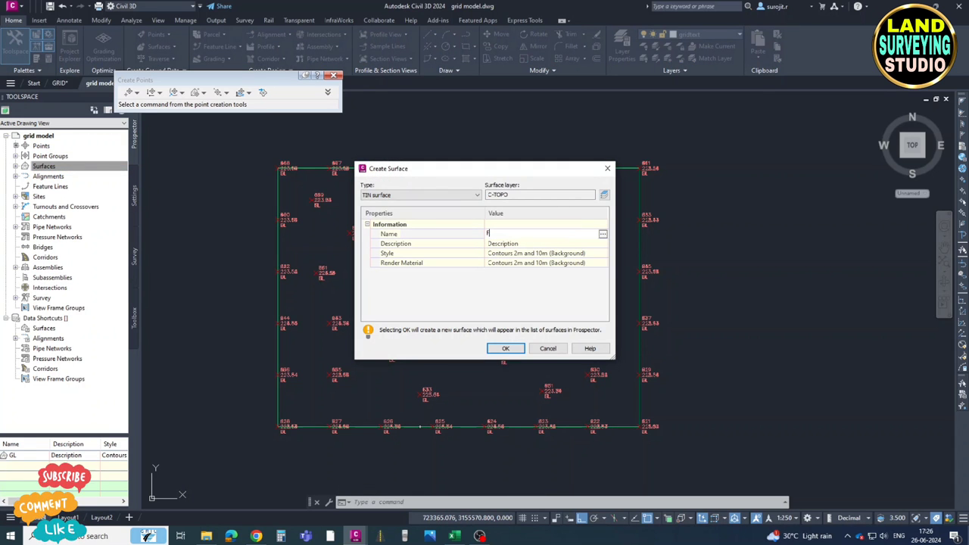
left_click(505, 349)
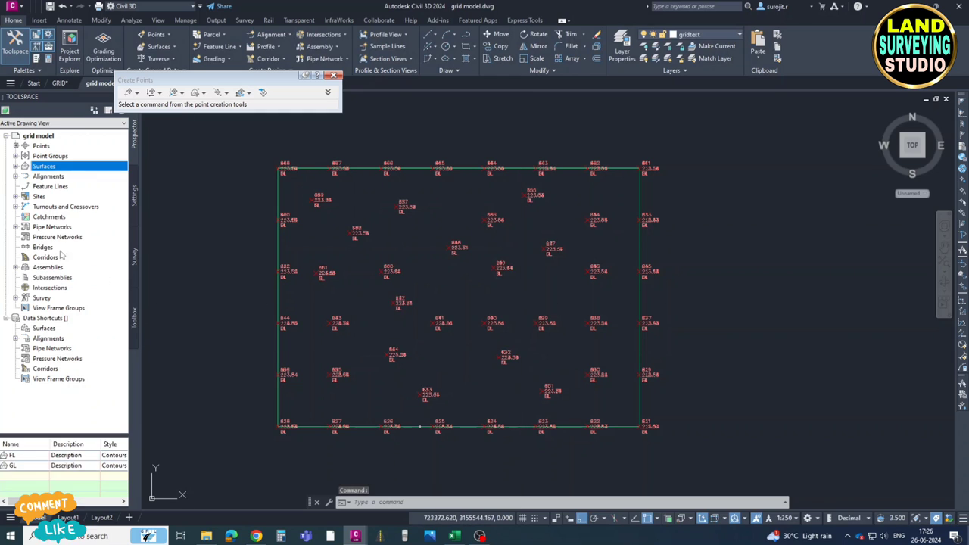
- Add the FL point group to the definition of the FL surface
left_click(15, 166)
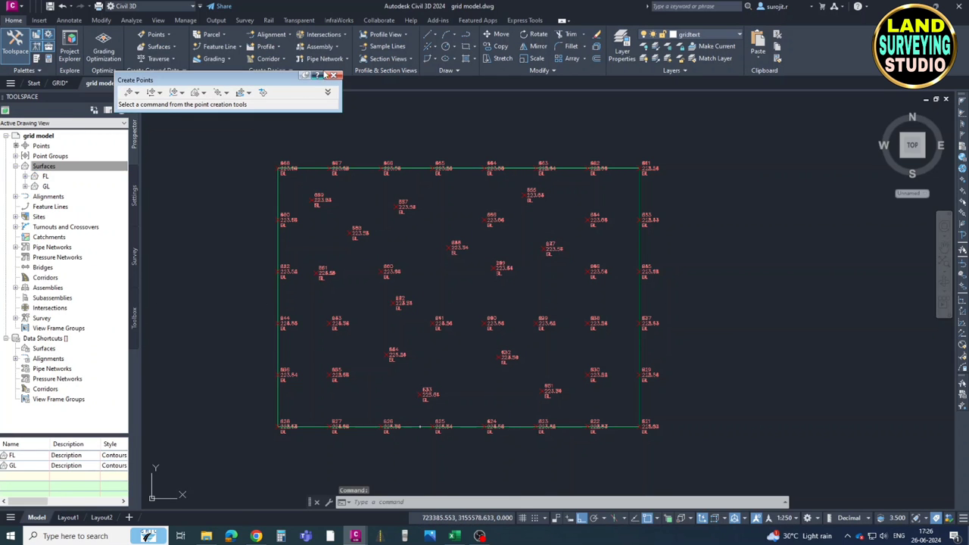
left_click(25, 176)
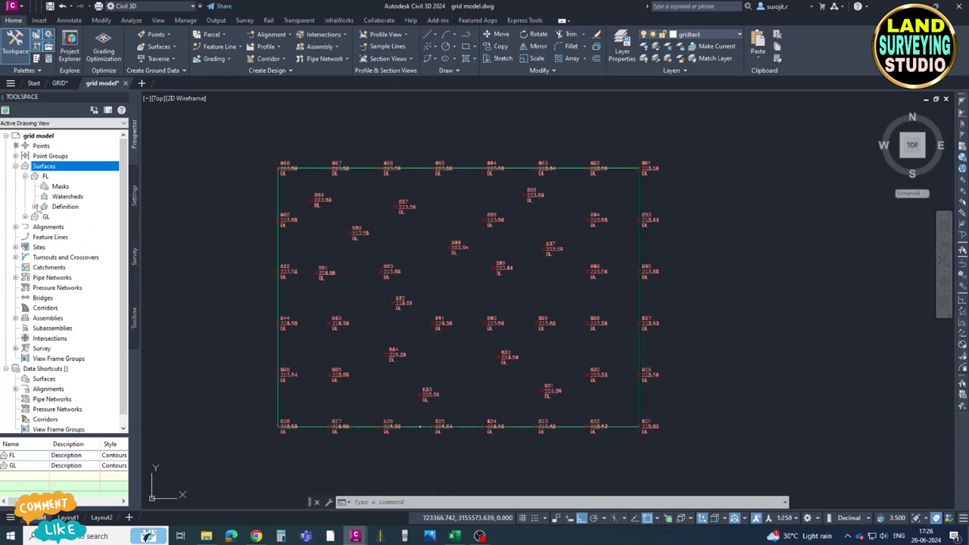
left_click(34, 206)
right_click(84, 288)
left_click(114, 296)
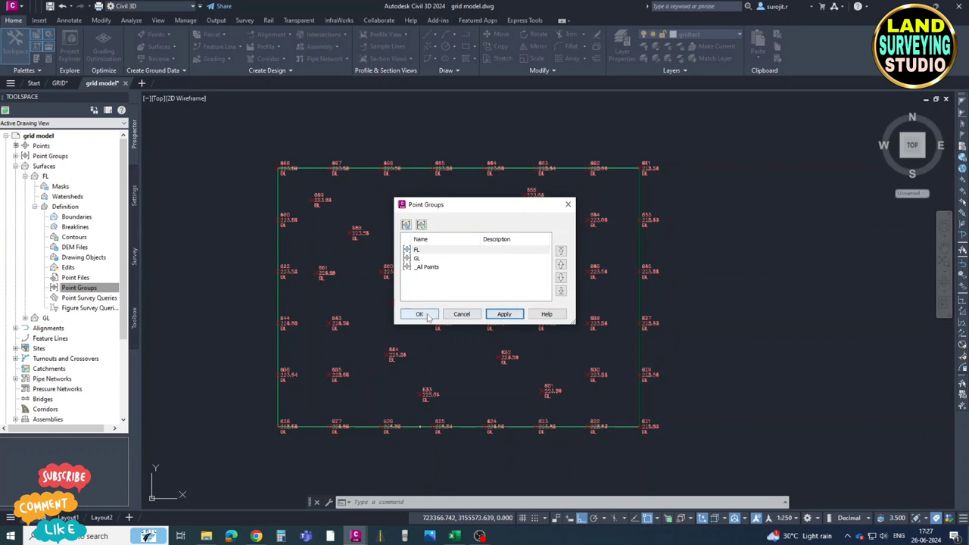
left_click(421, 314)
scroll(409, 265, "down", 2)
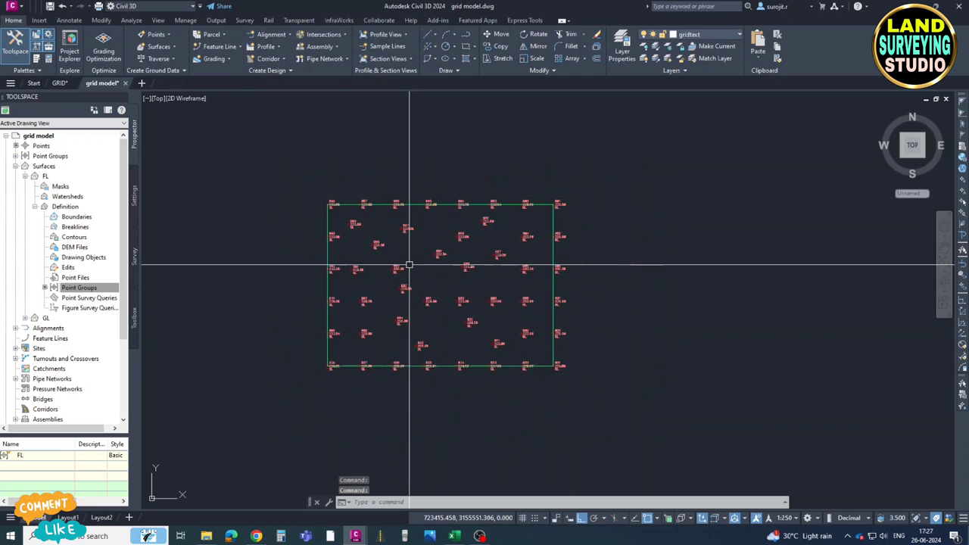
scroll(409, 265, "up", 4)
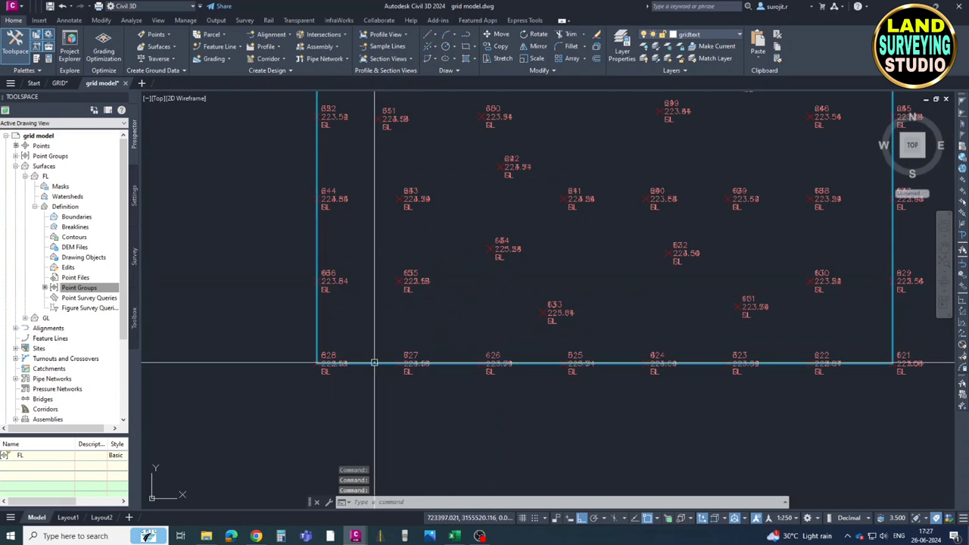
left_click(374, 363)
right_click(340, 237)
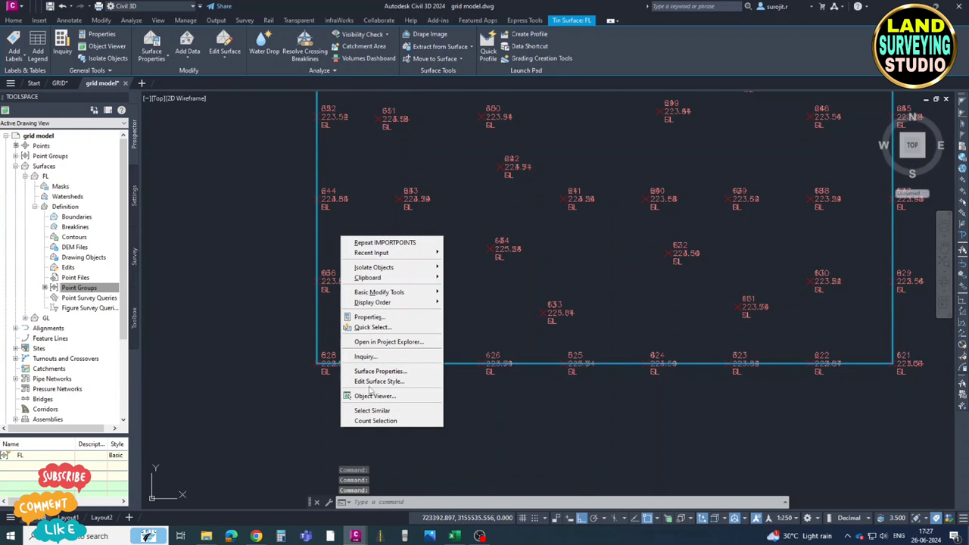
left_click(386, 371)
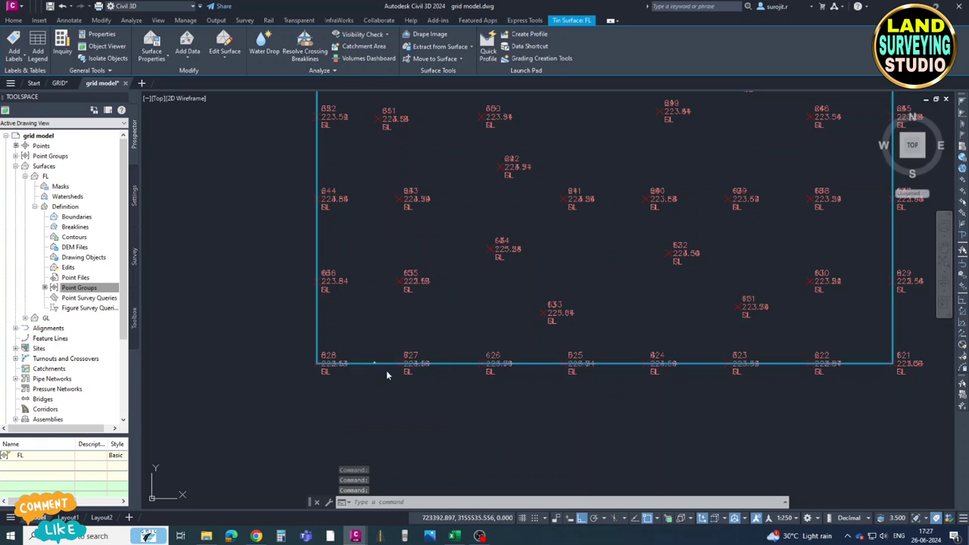
key("Escape")
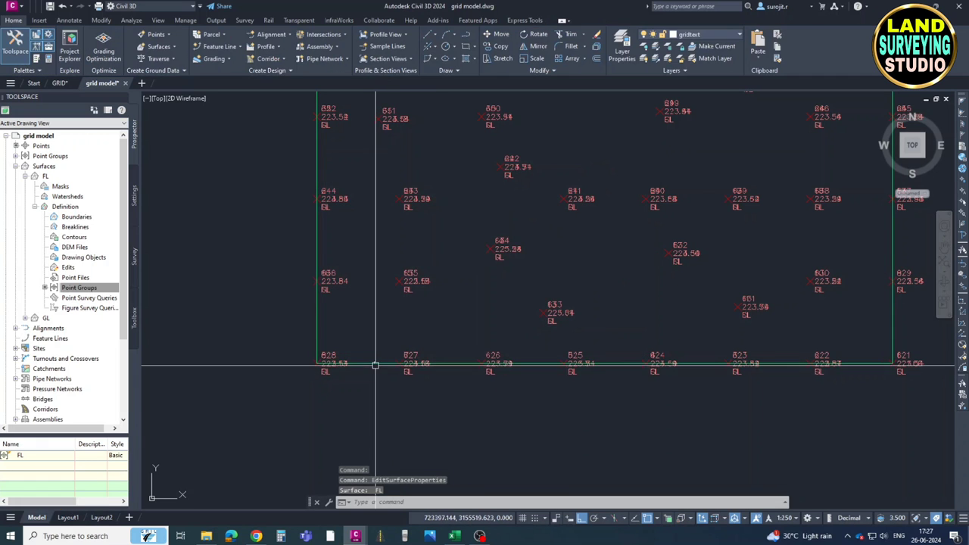
- Edit the FL surface's style, Contours 2m and 10m (Background), to display major and minor contours in plan view
left_click(376, 365)
right_click(377, 364)
left_click(413, 320)
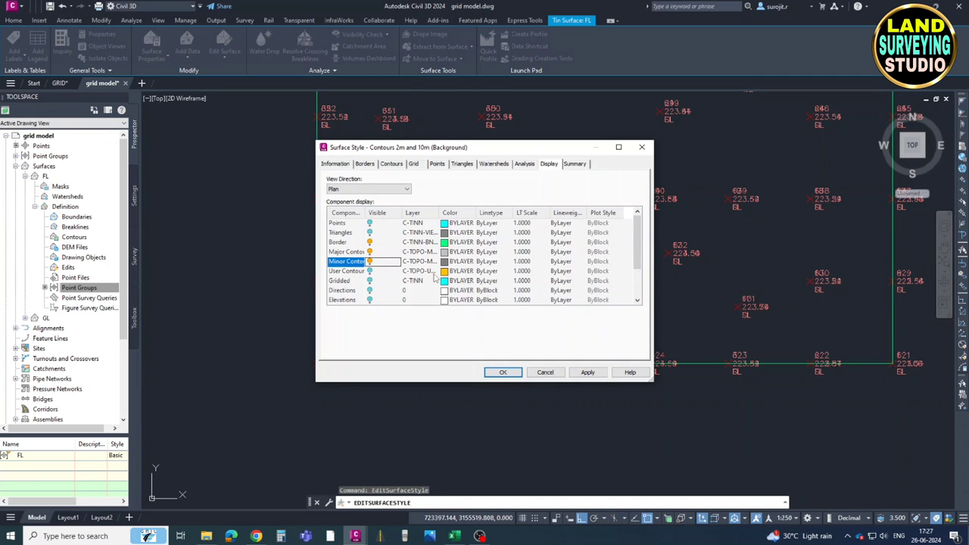
left_click(587, 372)
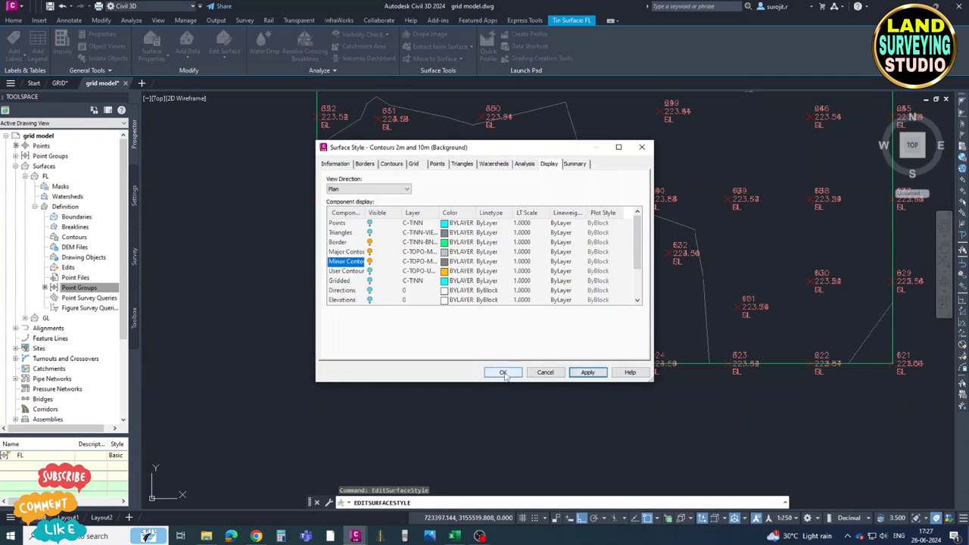
left_click(503, 373)
key("Escape")
- Open the Volumes Dashboard for comparing the surfaces
scroll(465, 302, "down", 3)
middle_click_drag(465, 302, 458, 298)
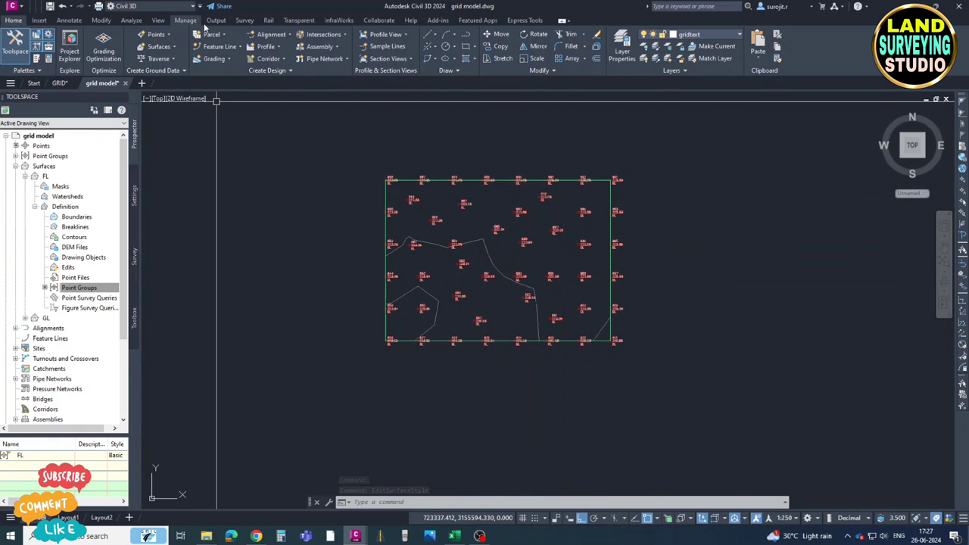
left_click(132, 21)
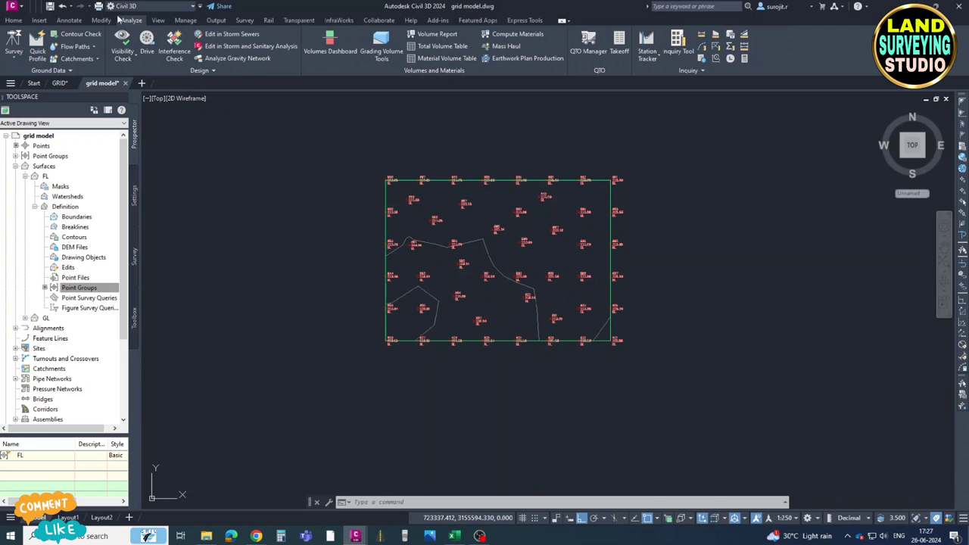
left_click(329, 50)
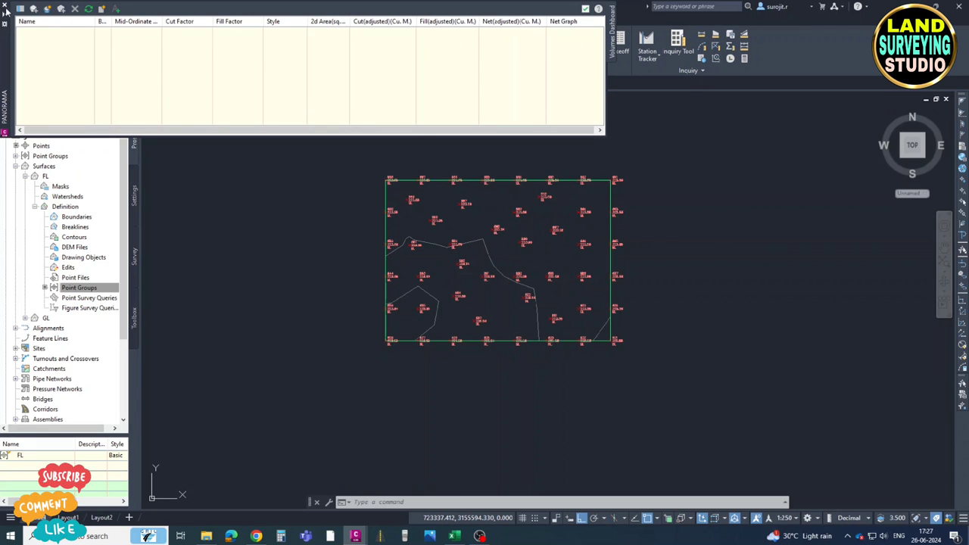
left_click(47, 9)
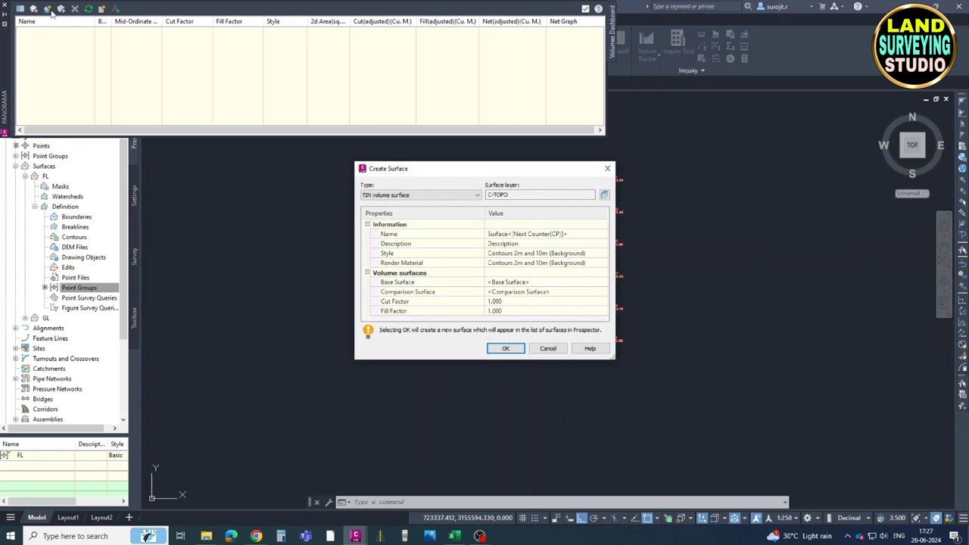
left_click(610, 169)
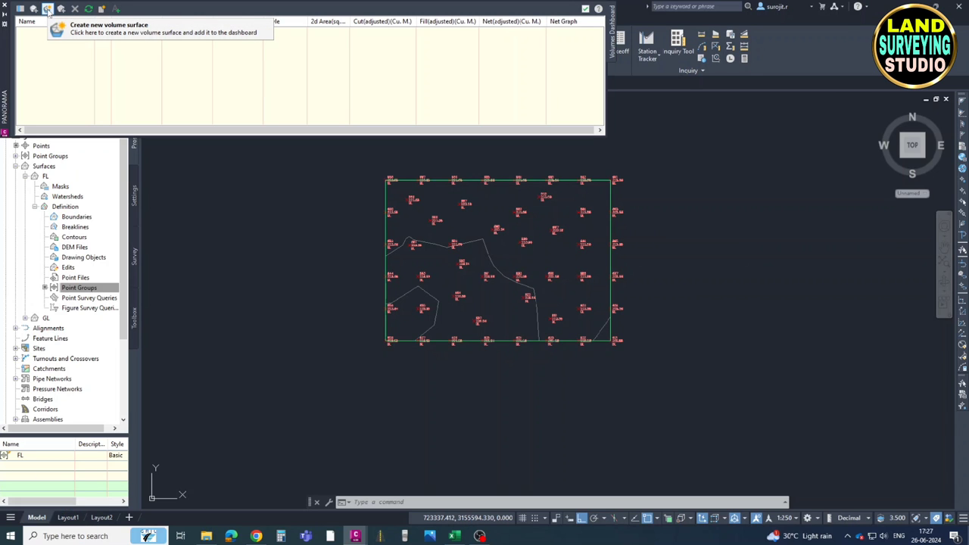
- Create a TIN volume surface named VOL with GL as the base surface and FL as the comparison surface
left_click(47, 9)
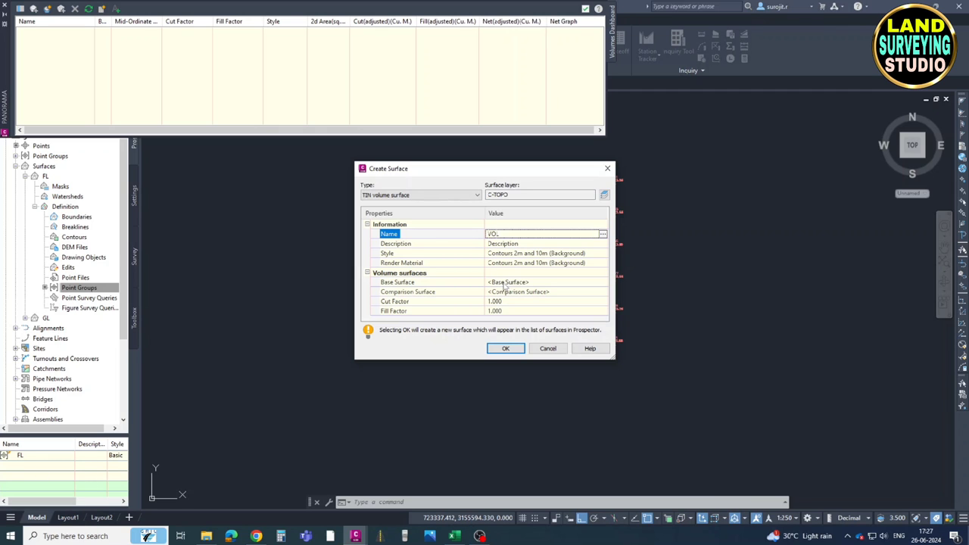
left_click(603, 282)
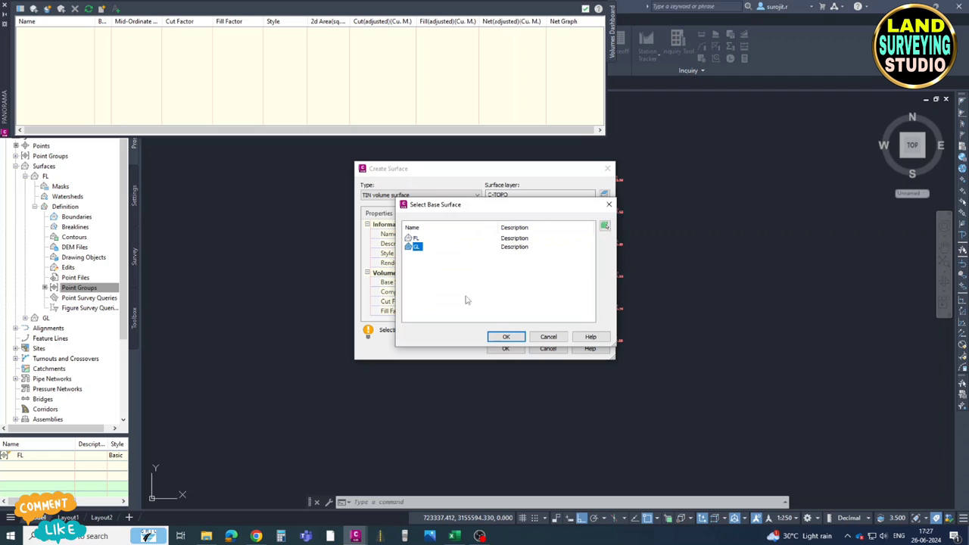
left_click(506, 337)
left_click(525, 292)
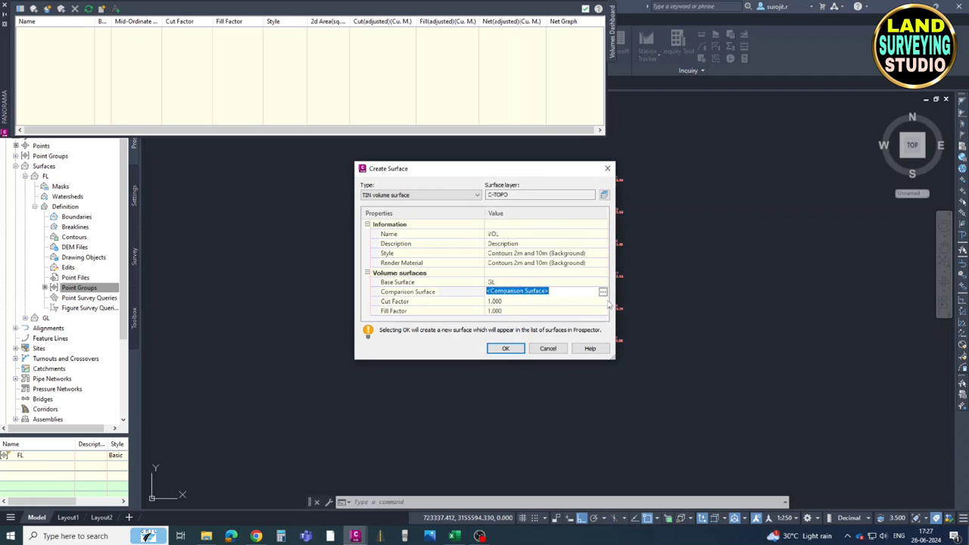
left_click(603, 292)
left_click(506, 337)
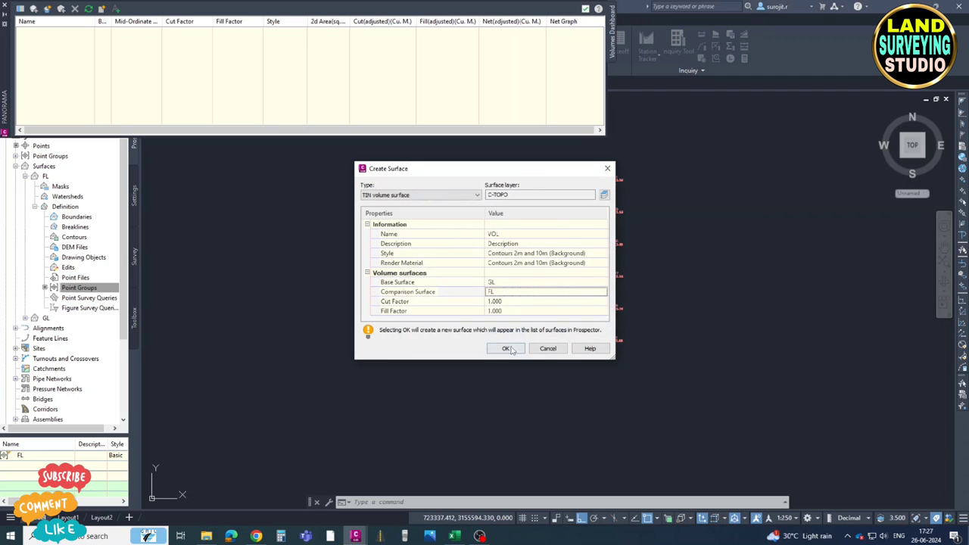
left_click(507, 348)
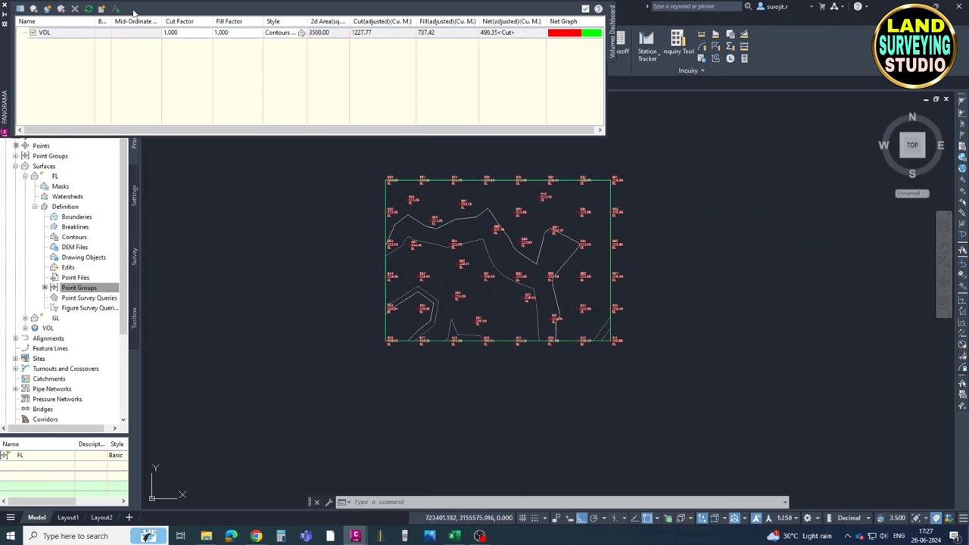
- Insert the cut/fill summary table below the surface boundary and close the Volumes Dashboard
left_click(375, 398)
scroll(378, 398, "up", 3)
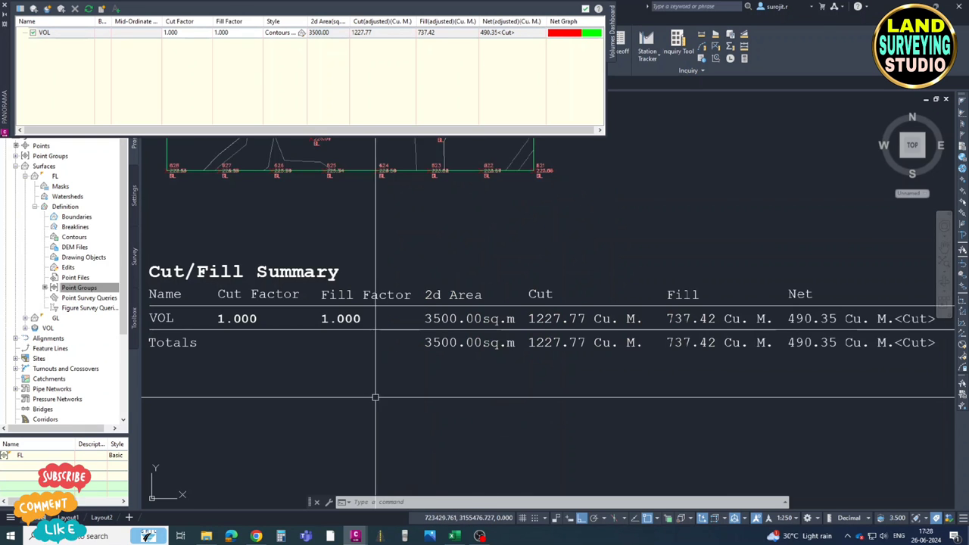
left_click(585, 8)
- Examine the cut, fill and net volumes in the summary table and the contours within the surface boundary
scroll(530, 303, "down", 5)
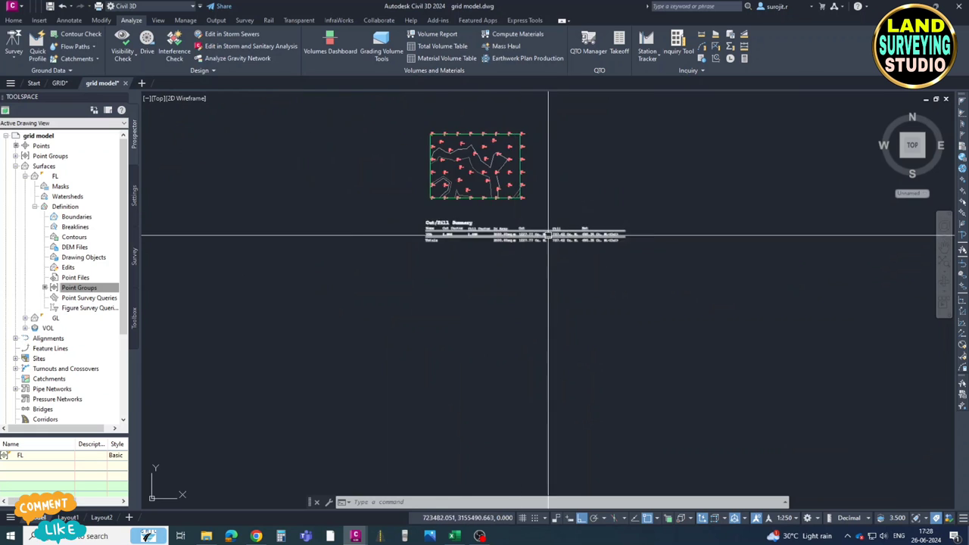
scroll(633, 273, "up", 7)
middle_click_drag(633, 273, 675, 314)
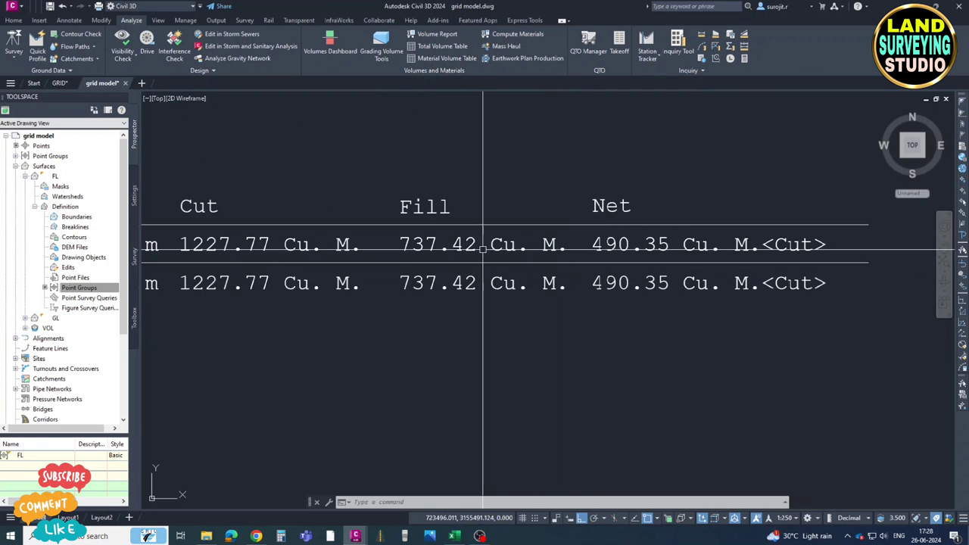
scroll(673, 270, "down", 3)
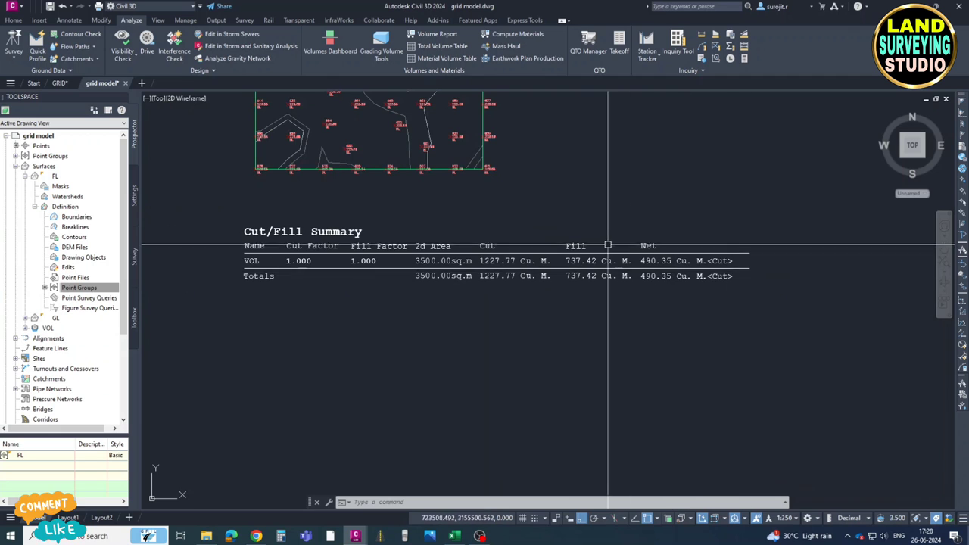
middle_click_drag(614, 244, 611, 275)
scroll(492, 237, "up", 1)
scroll(492, 237, "up", 2)
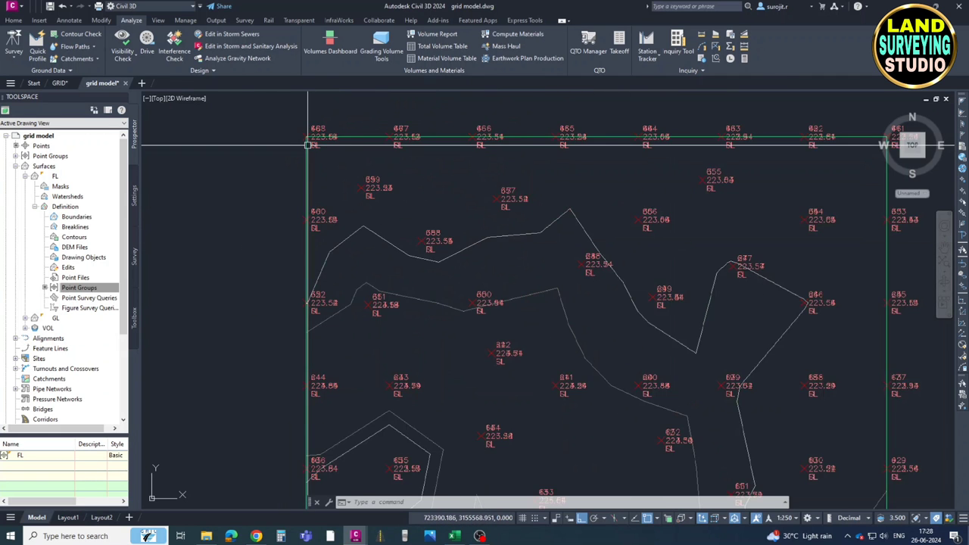
scroll(525, 263, "down", 1)
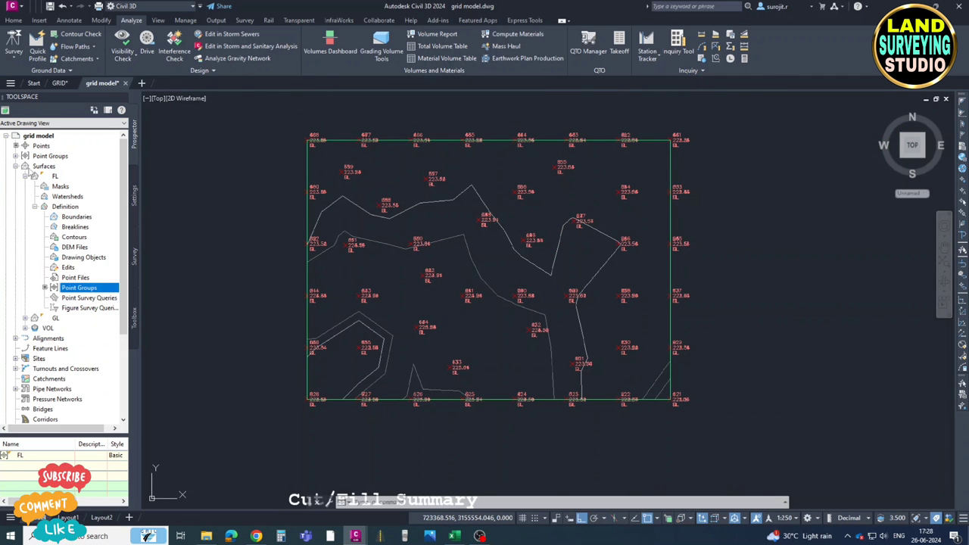
- Set both the point style and the point label style of the FL point group to <none>
left_click(15, 166)
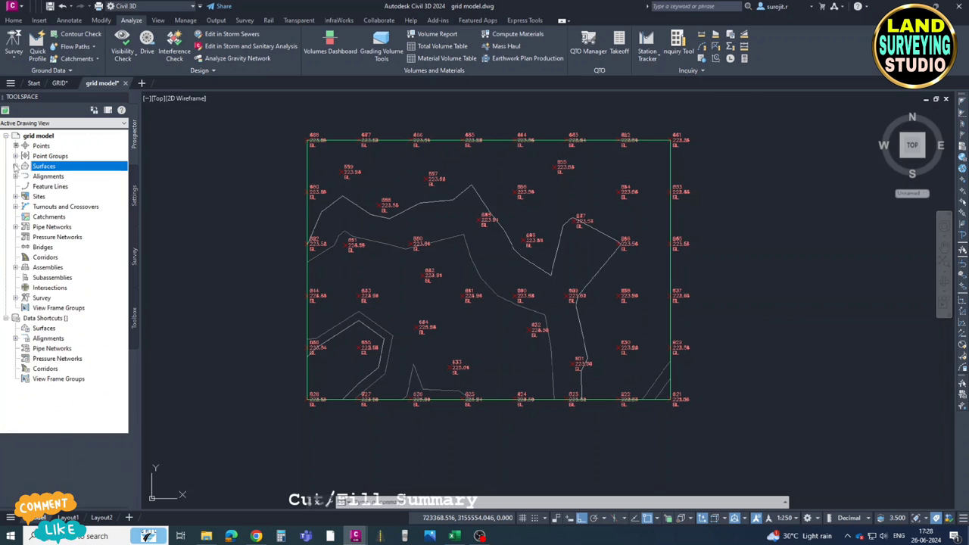
left_click(15, 156)
right_click(53, 165)
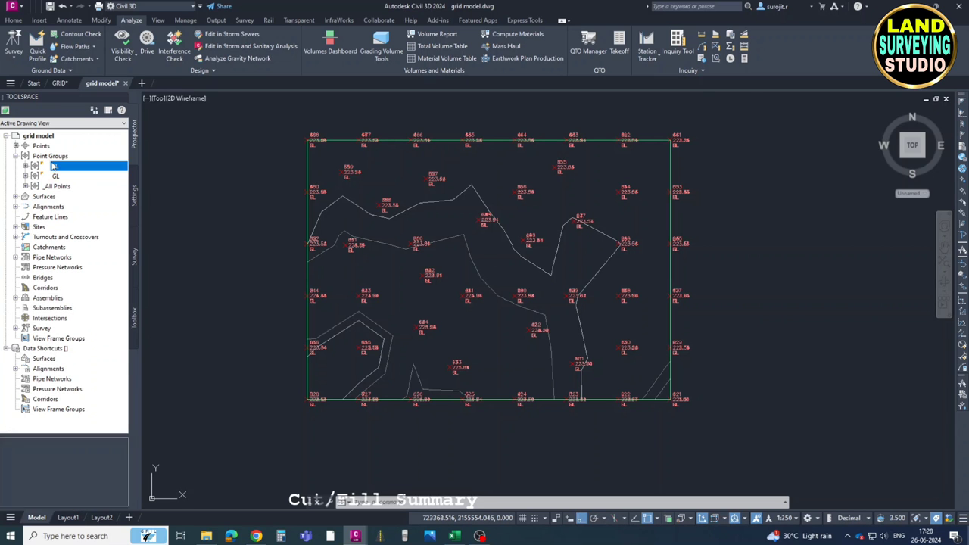
left_click(87, 168)
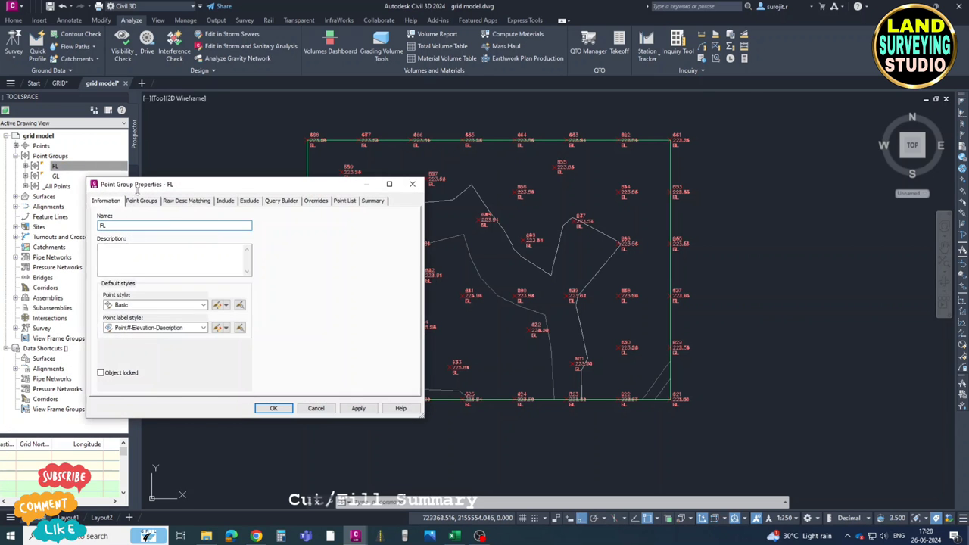
left_click(160, 306)
scroll(152, 317, "up", 1)
left_click(142, 316)
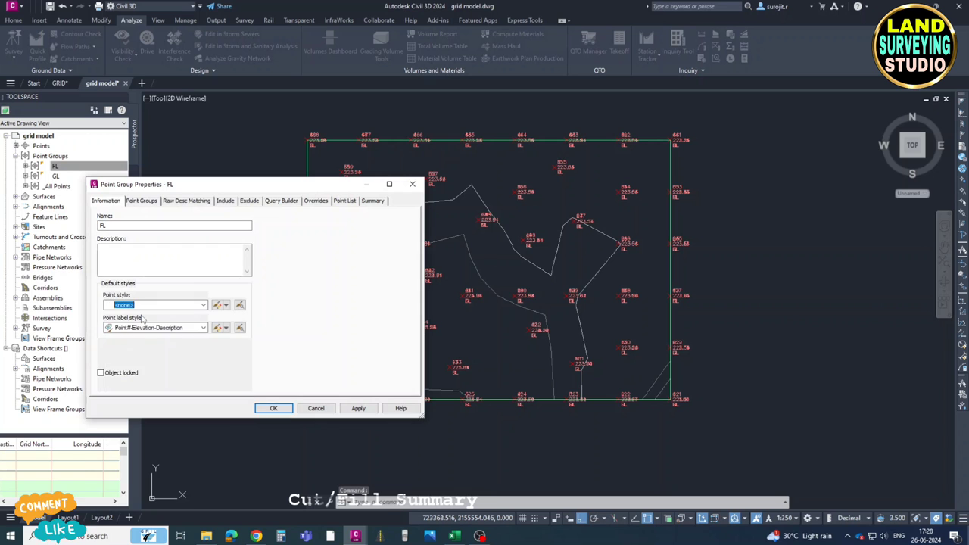
left_click(138, 329)
left_click(223, 371)
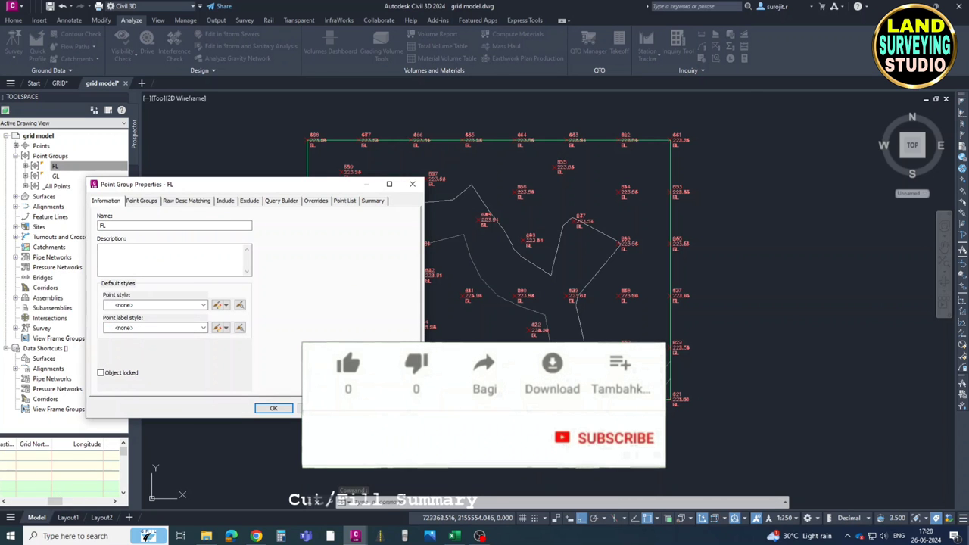
left_click(276, 408)
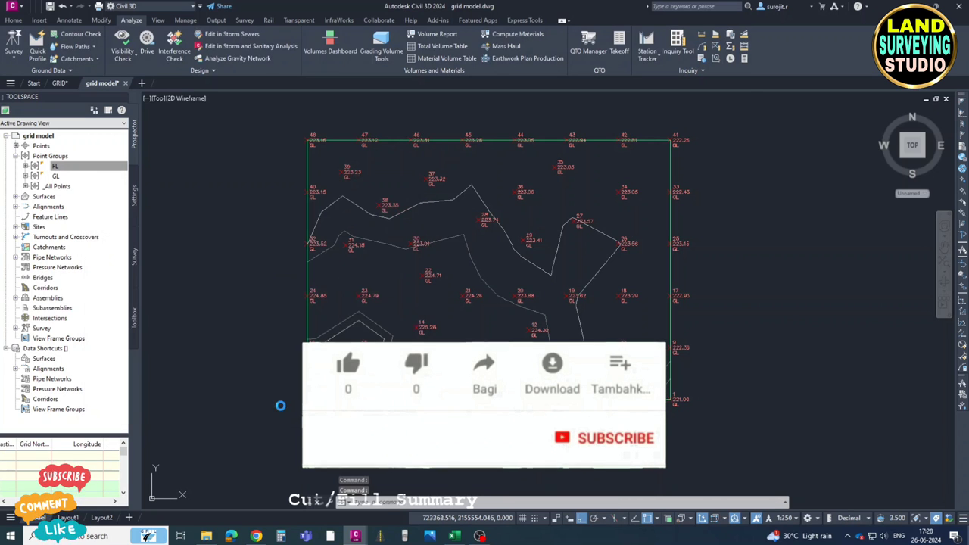
- Set both the point style and the point label style of the GL point group to <none>
right_click(55, 177)
left_click(87, 182)
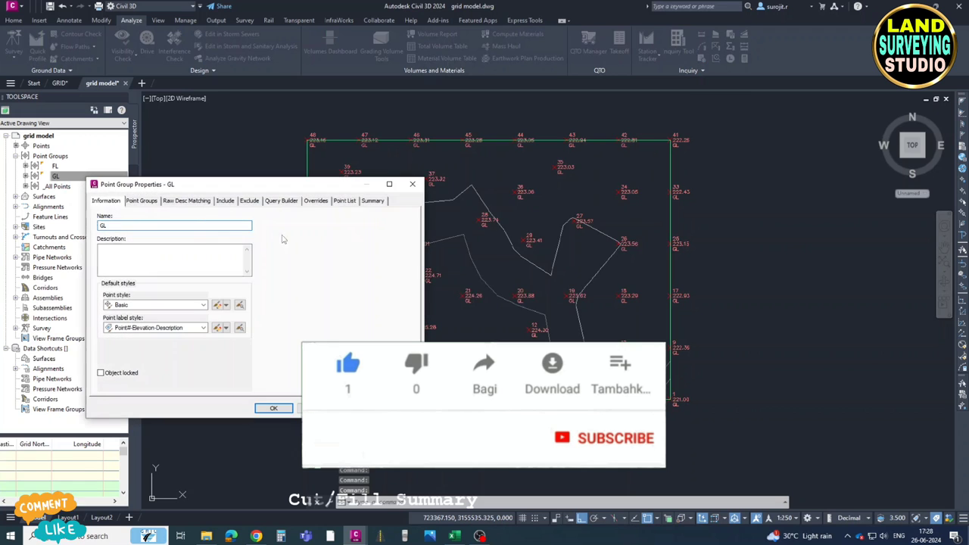
left_click(148, 306)
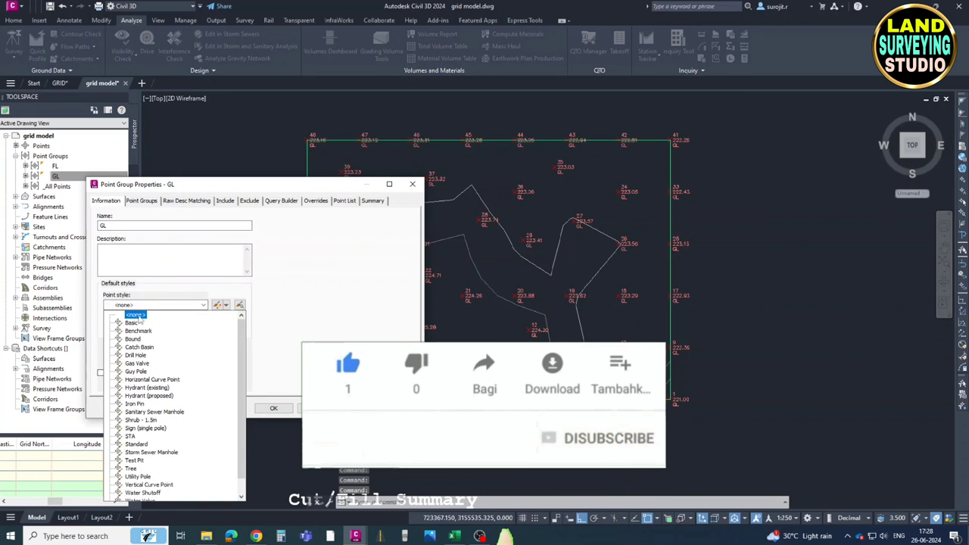
left_click(130, 314)
left_click(139, 328)
left_click(135, 337)
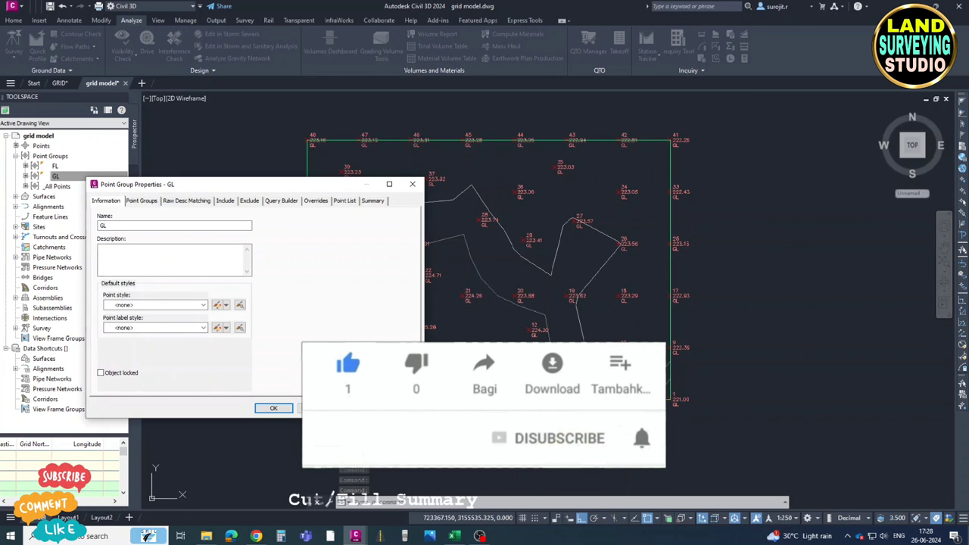
left_click(274, 409)
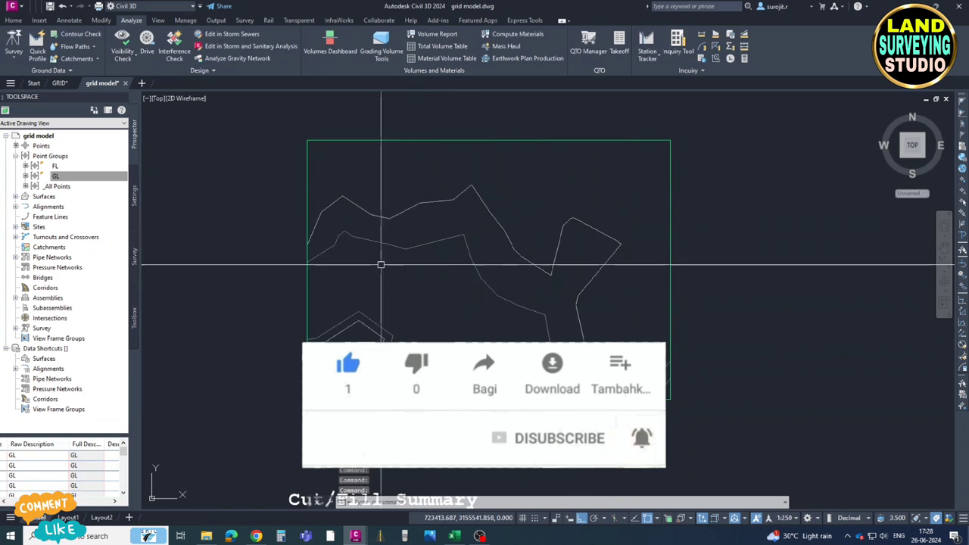
- Load the GRID Drawgrid(gg) routine from the GRID WISE QUANTITY folder into the grid model drawing
scroll(551, 231, "down", 2)
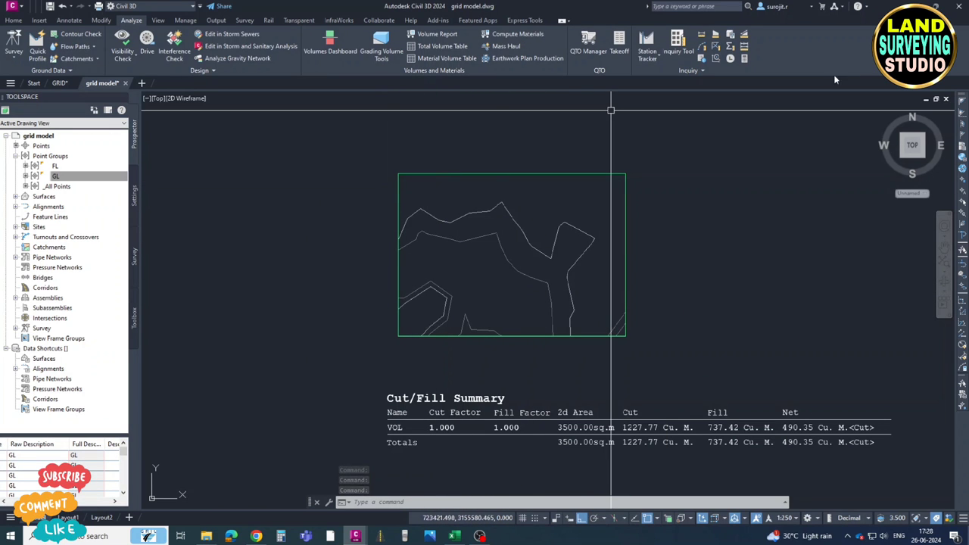
key("super+Down")
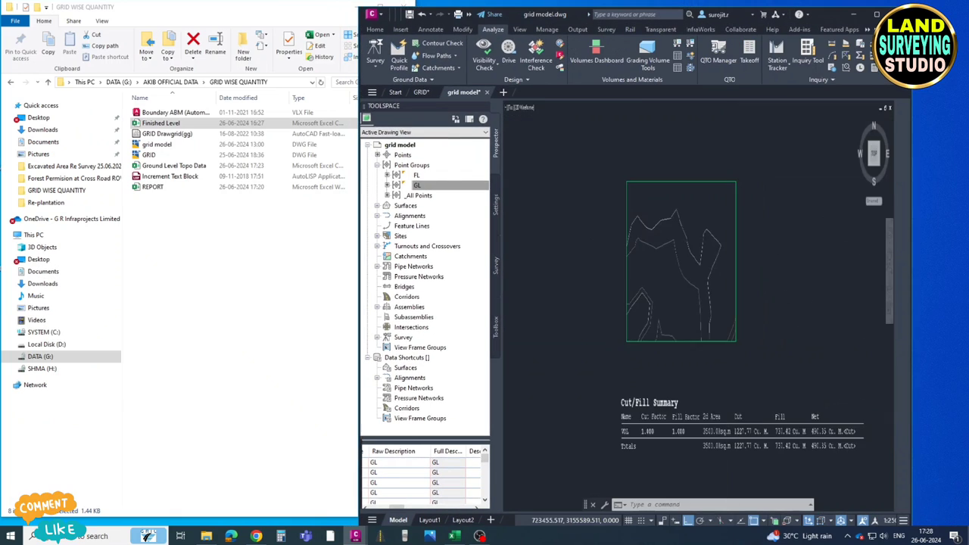
left_click(159, 134)
mouse_move(159, 134)
left_mouse_down()
mouse_move(168, 121)
mouse_move(596, 184)
left_mouse_up()
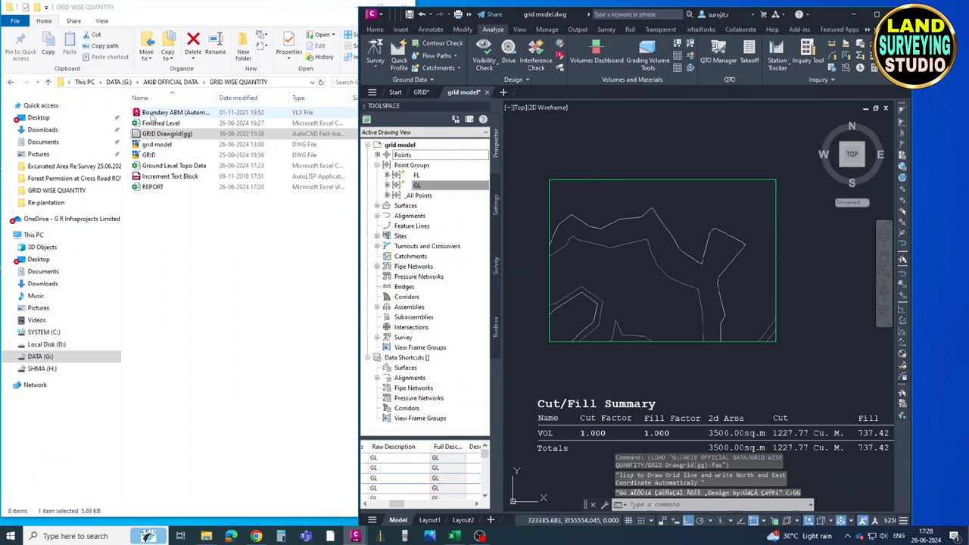
left_click(877, 15)
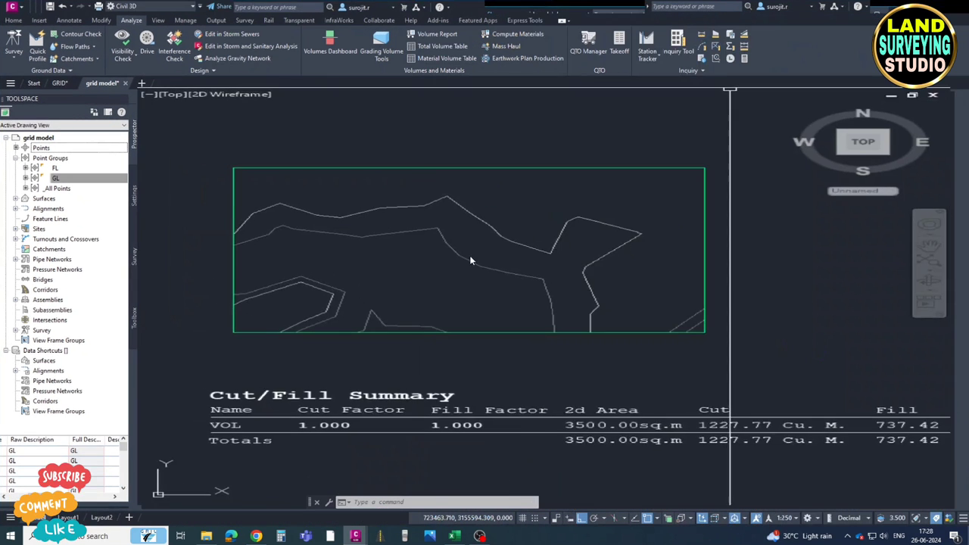
- Run GG to draw a coordinate grid between the boundary's lower-left and upper-right corners, with spacing 10 and text height 0.75
scroll(432, 270, "down", 3)
middle_click_drag(433, 245, 422, 262)
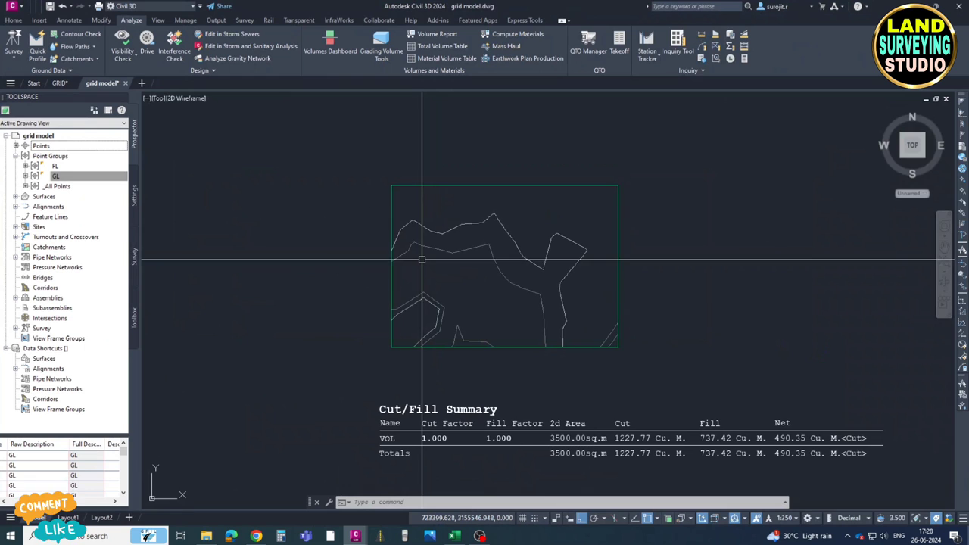
type("g")
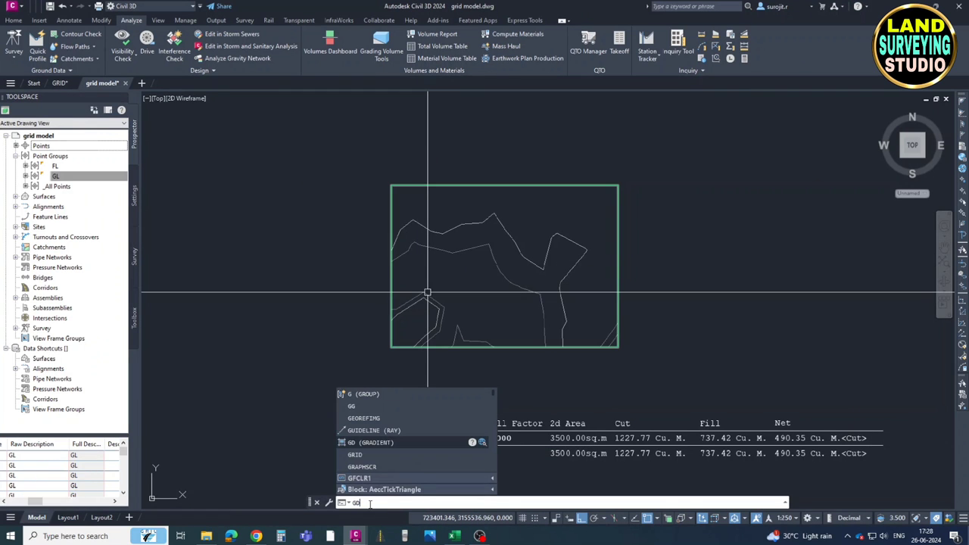
key("BackSpace")
type("G")
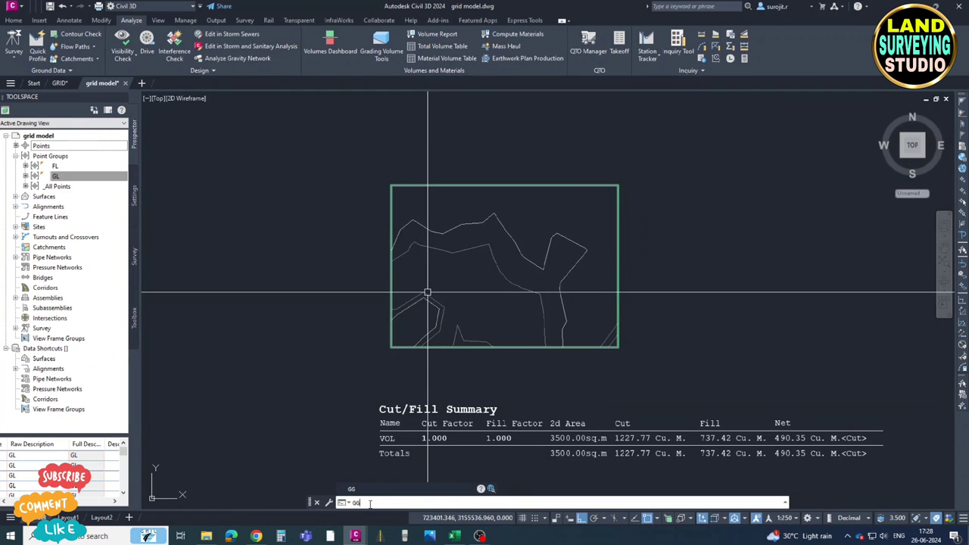
key("Return")
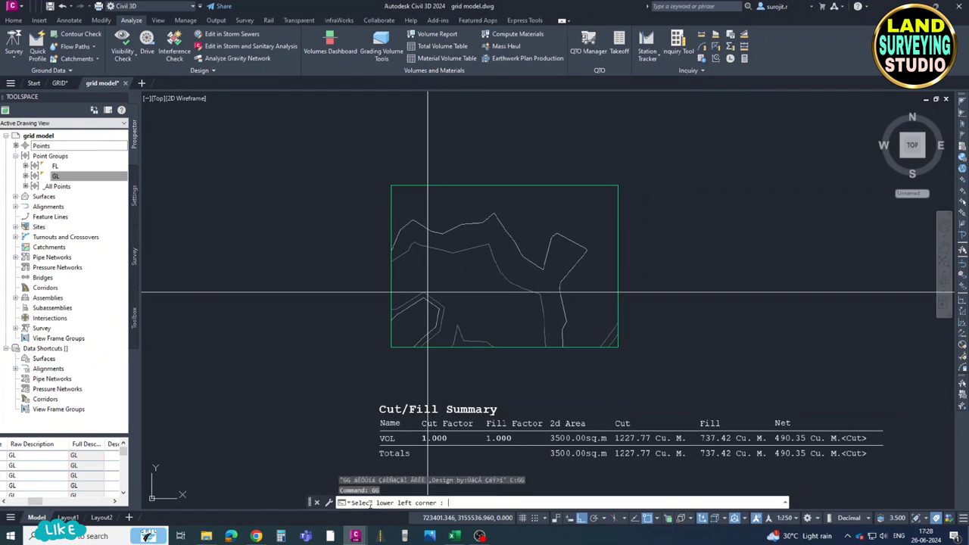
left_click(391, 348)
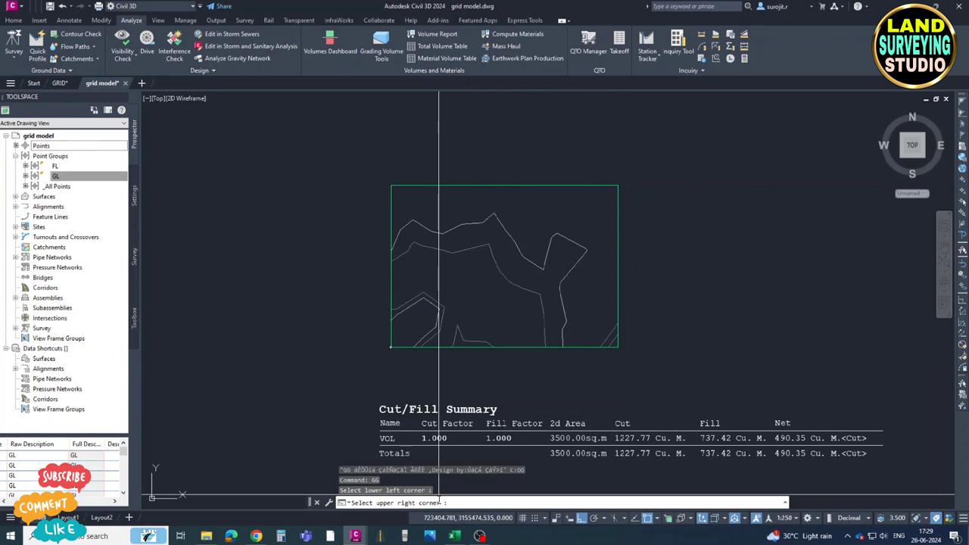
left_click(617, 185)
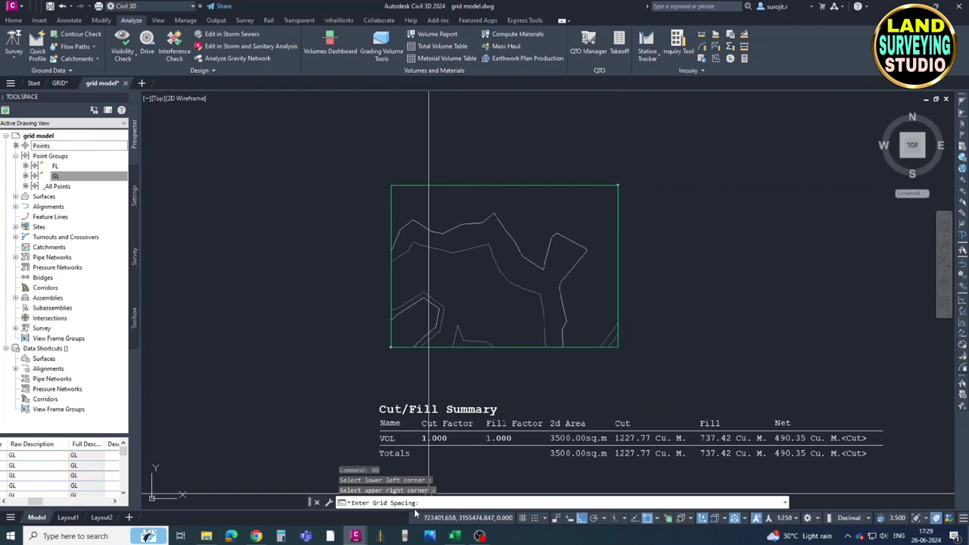
type("10")
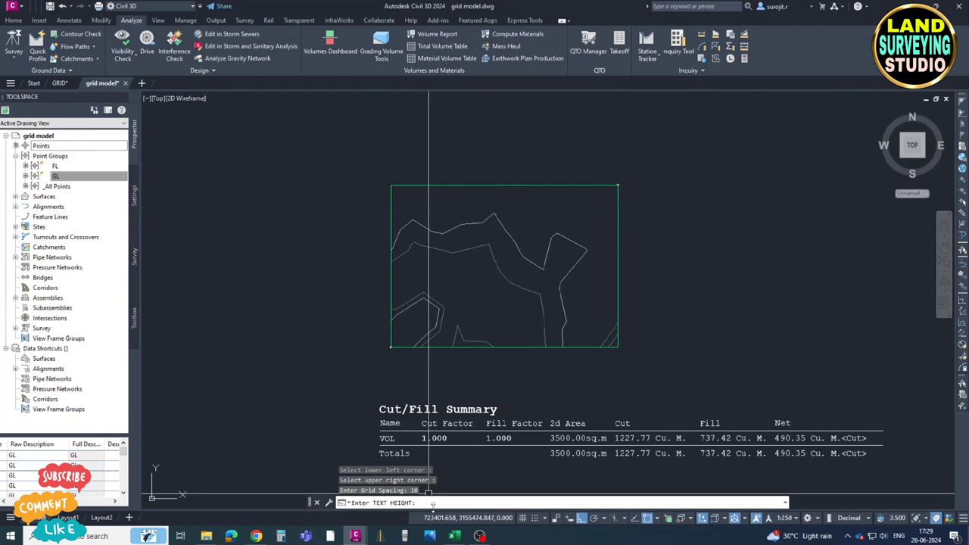
type("5")
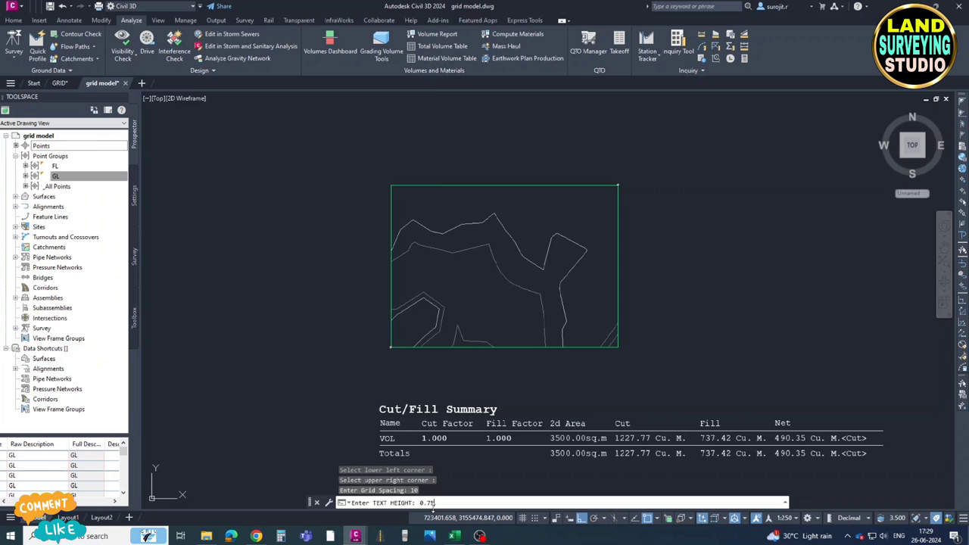
key("Return")
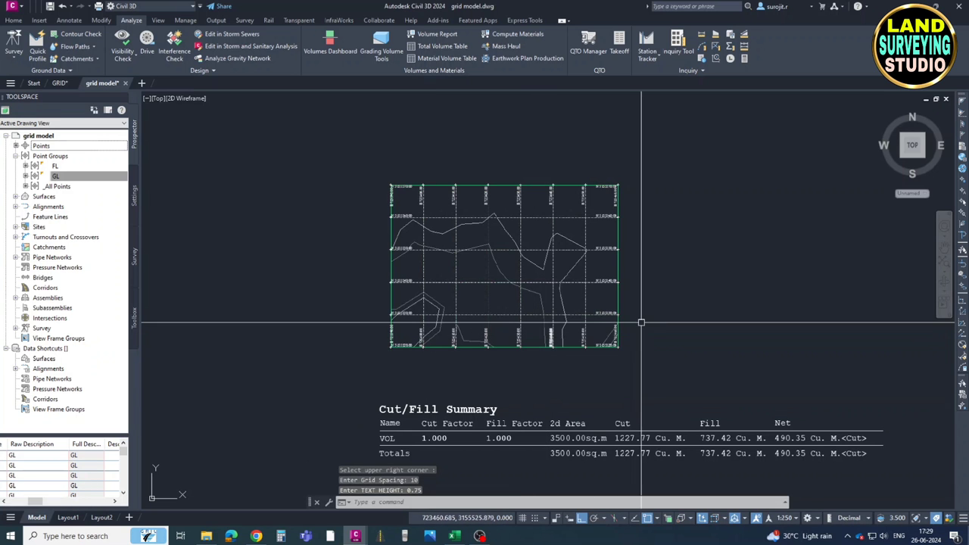
- Erase all grid lines and coordinate labels inside the surface boundary by selecting similar objects
scroll(380, 260, "up", 2)
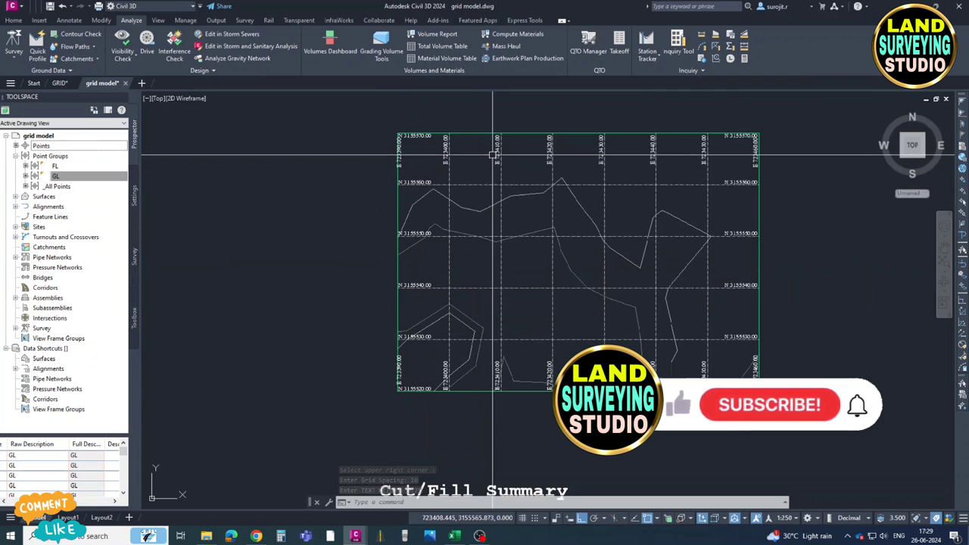
left_click(449, 171)
right_click(454, 168)
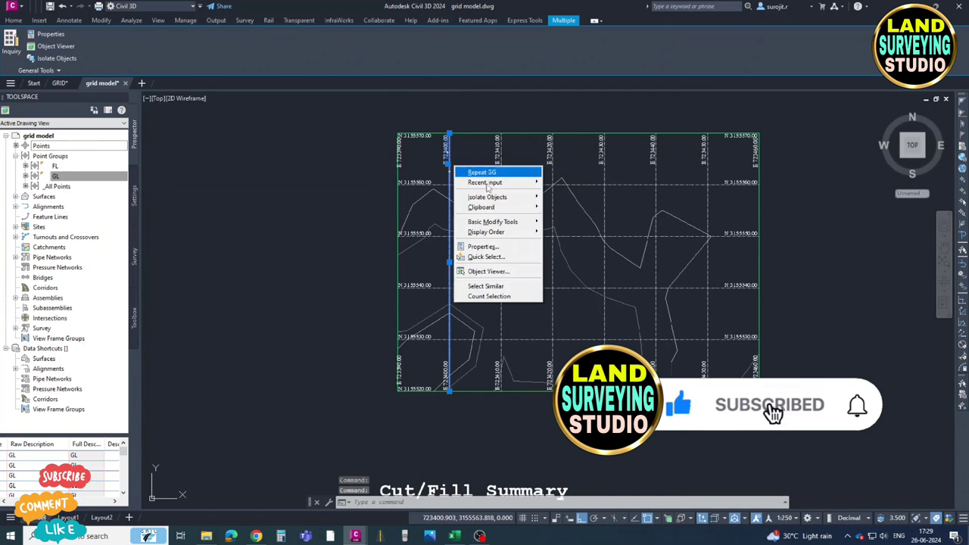
left_click(506, 288)
key("Delete")
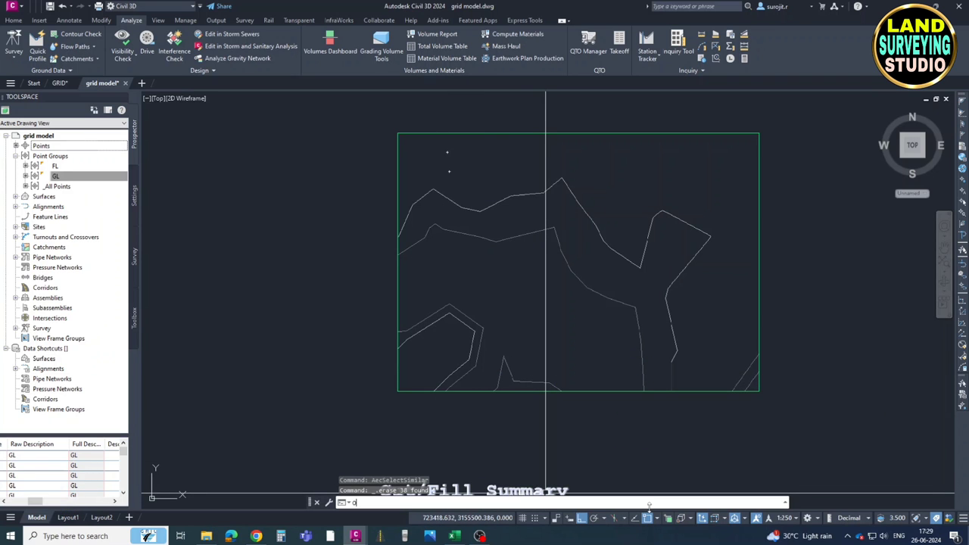
- Turn on grid snap with X and Y snap spacing of 10 in the drafting settings
type("s")
key("Return")
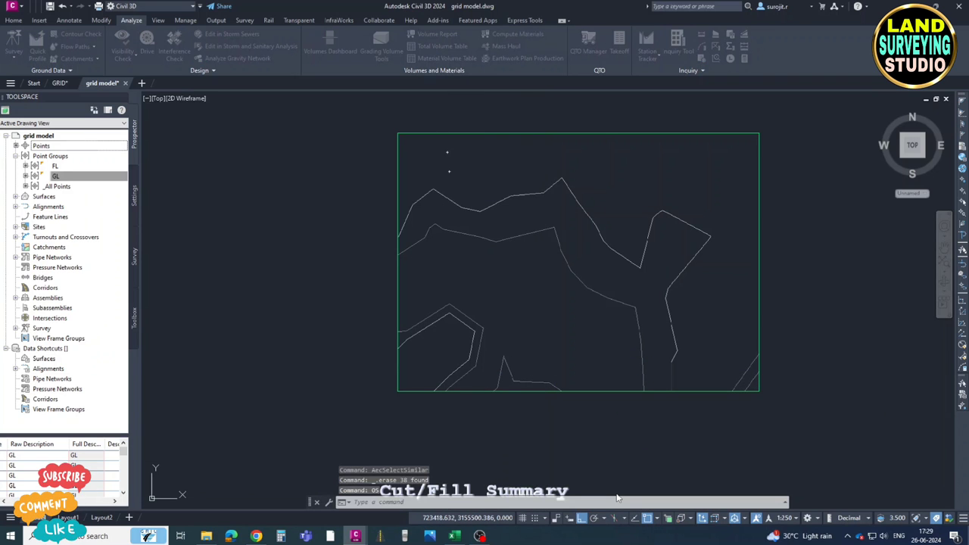
left_click(391, 170)
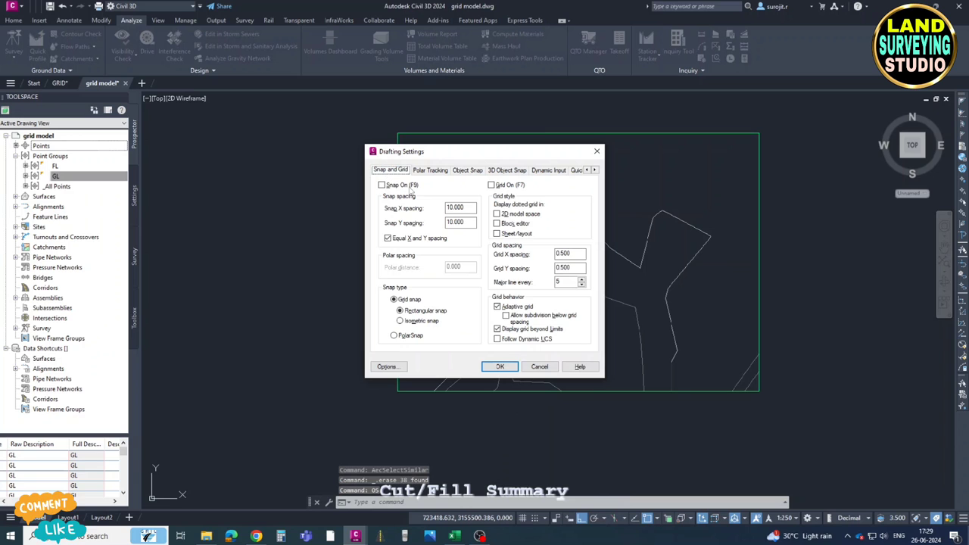
left_click(382, 185)
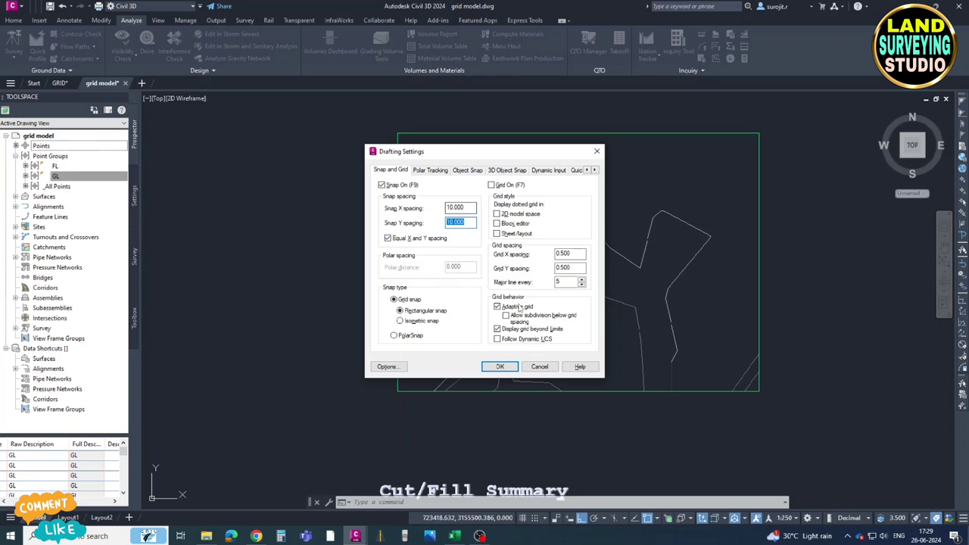
left_click(500, 367)
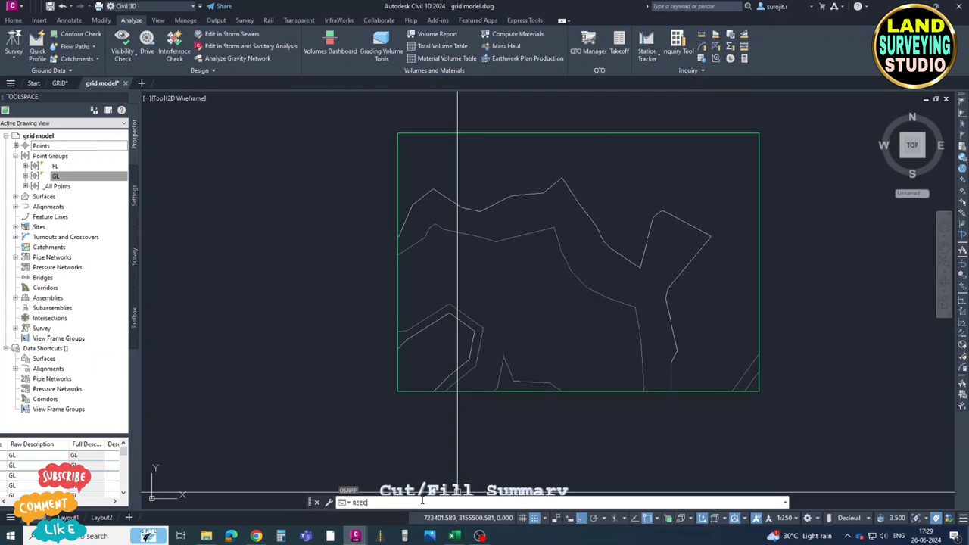
- Draw a rectangle around the surface boundary, 10 units outside it, from 723380, 3155580 to 723470, 3155510
key("BackSpace")
key("BackSpace")
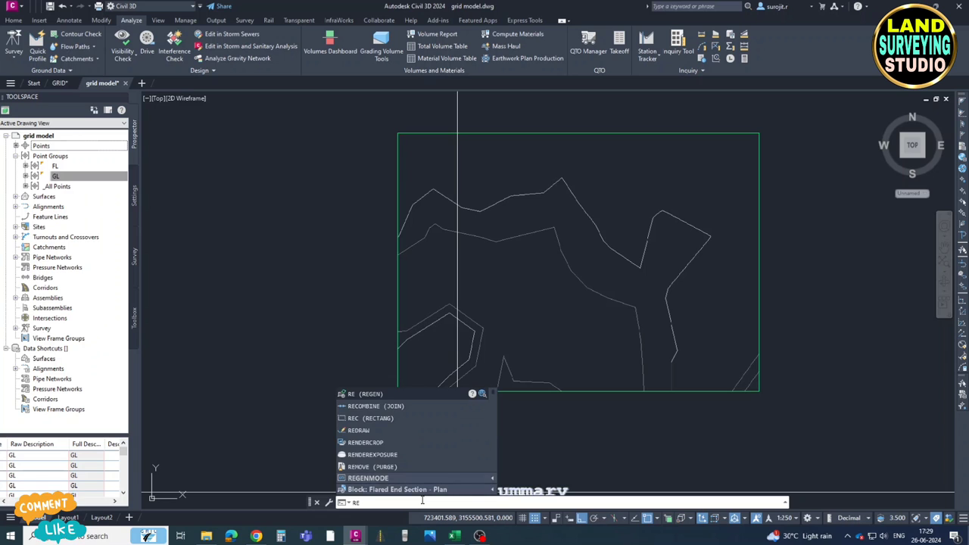
type("C")
key("Return")
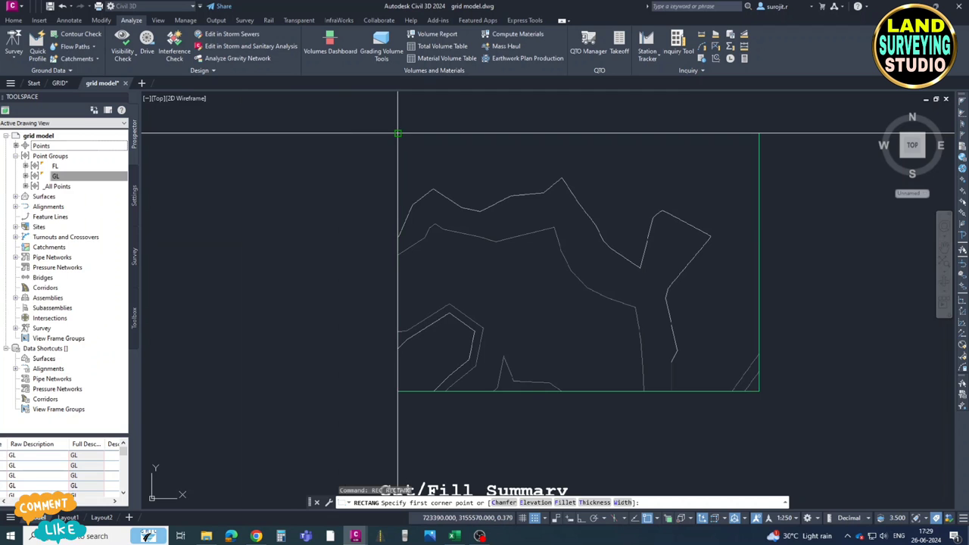
middle_click_drag(398, 134, 400, 201)
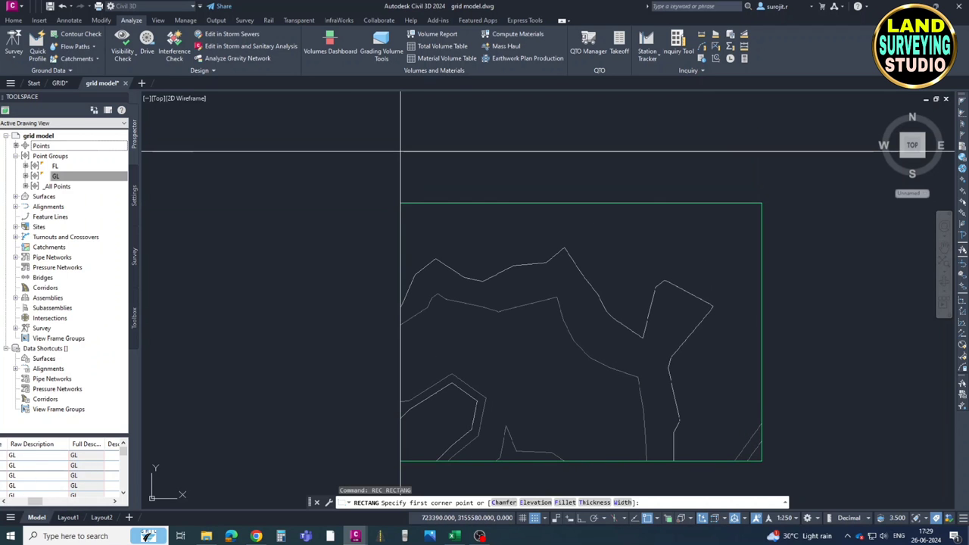
left_click(349, 150)
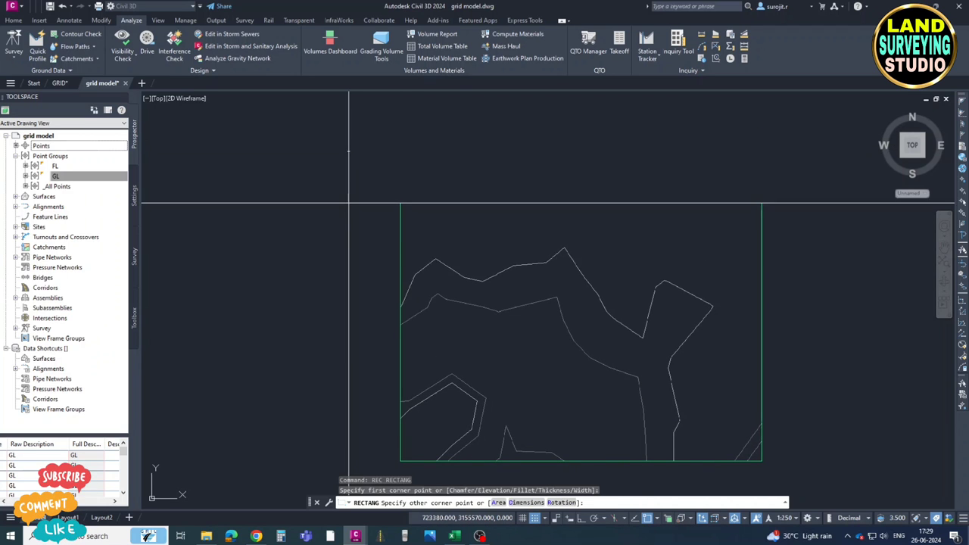
scroll(369, 198, "down", 2)
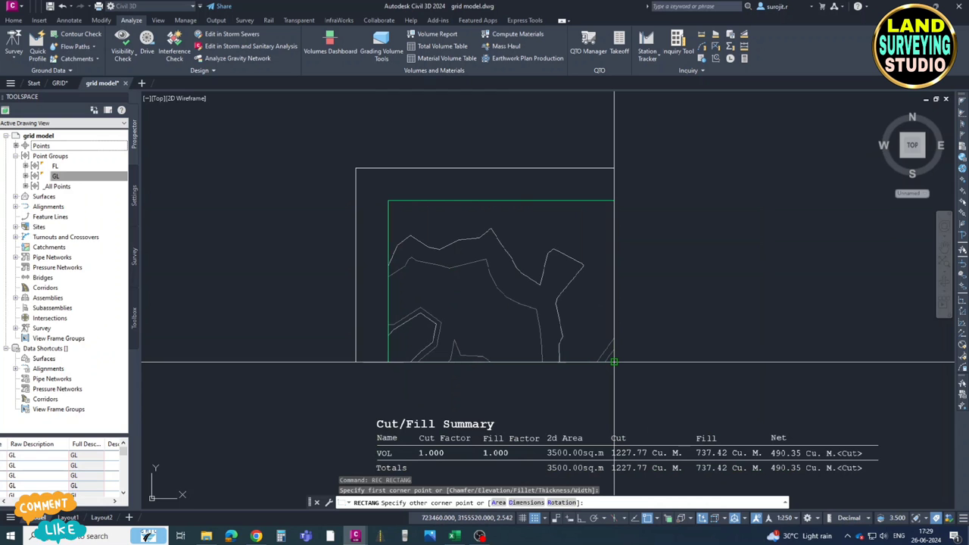
left_click(647, 394)
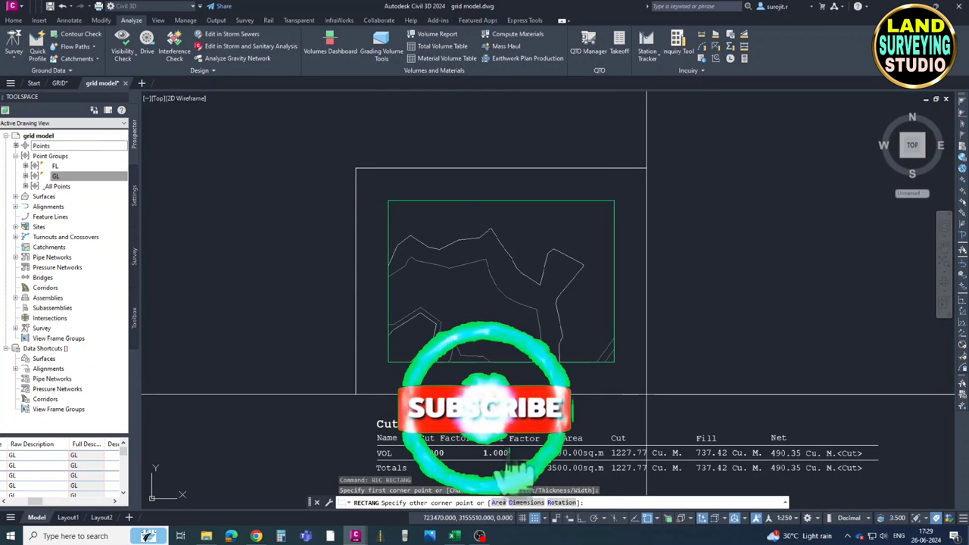
key("Escape")
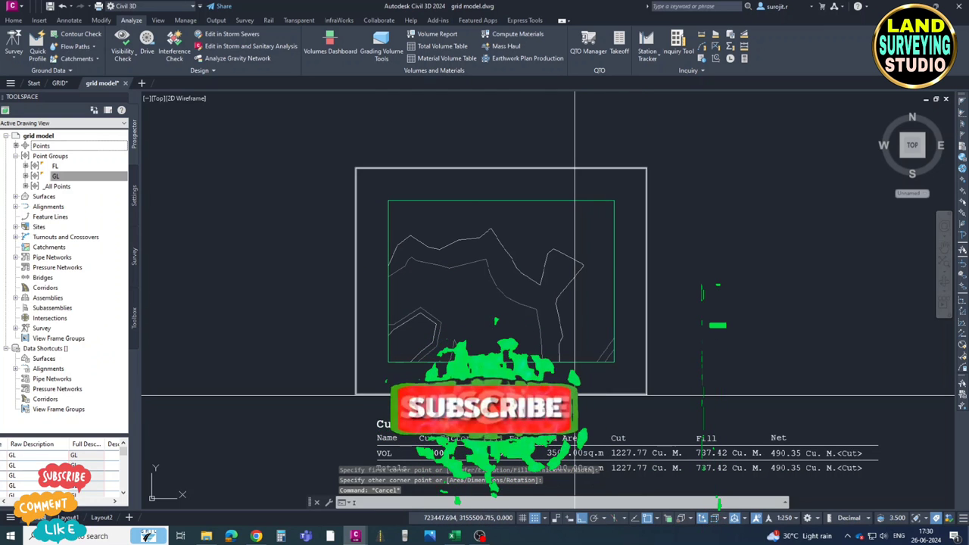
- Check the coordinates of the outer rectangle's upper-left corner with the ID command
type("ID")
key("Return")
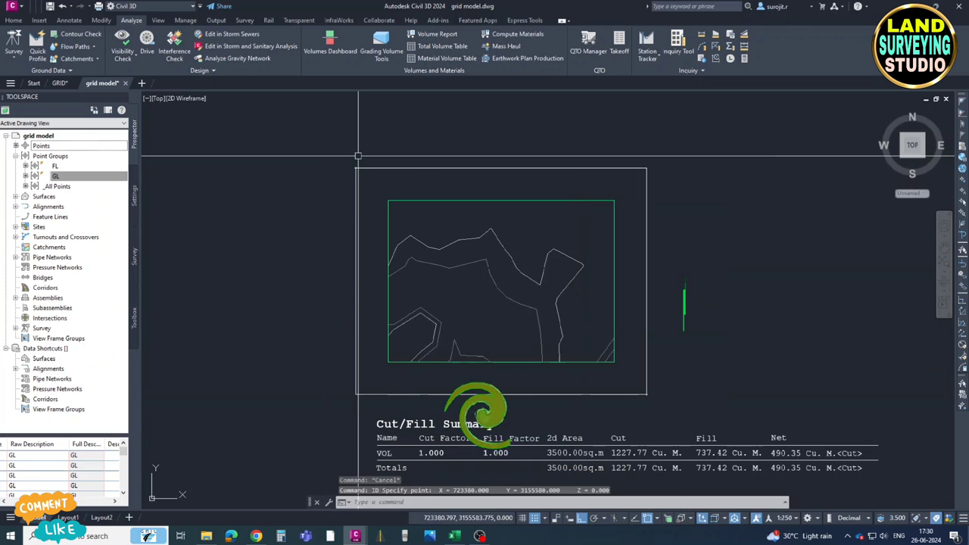
left_click(356, 167)
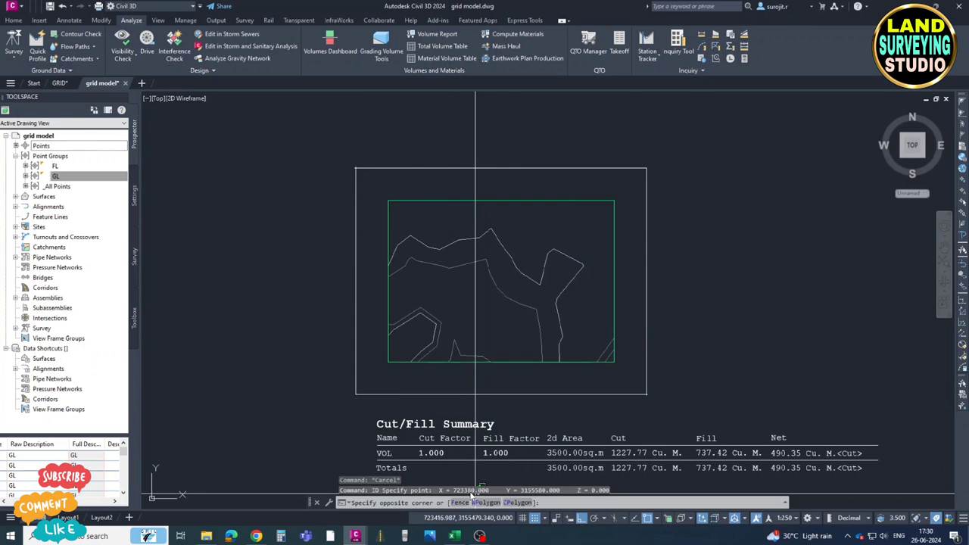
key("Escape")
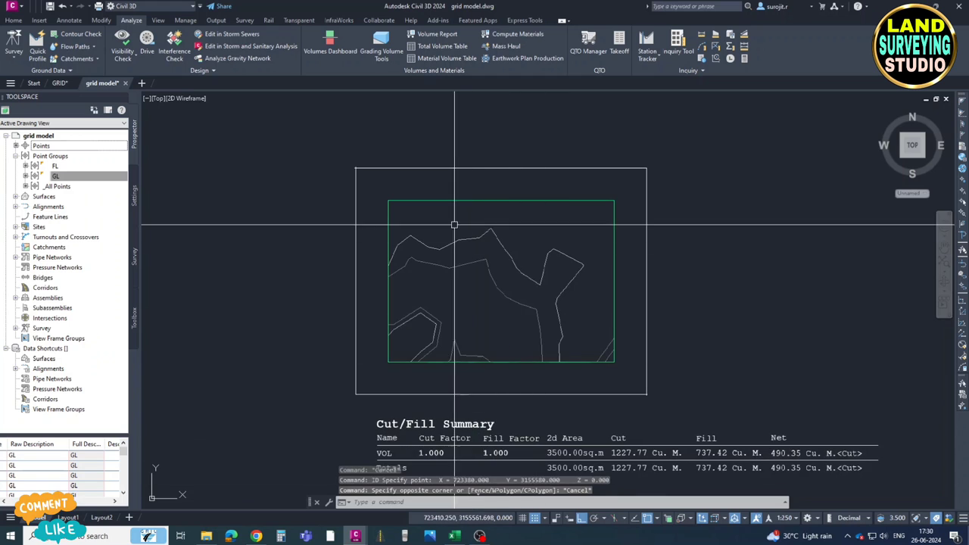
middle_click_drag(489, 250, 476, 219)
middle_click_drag(461, 258, 453, 247)
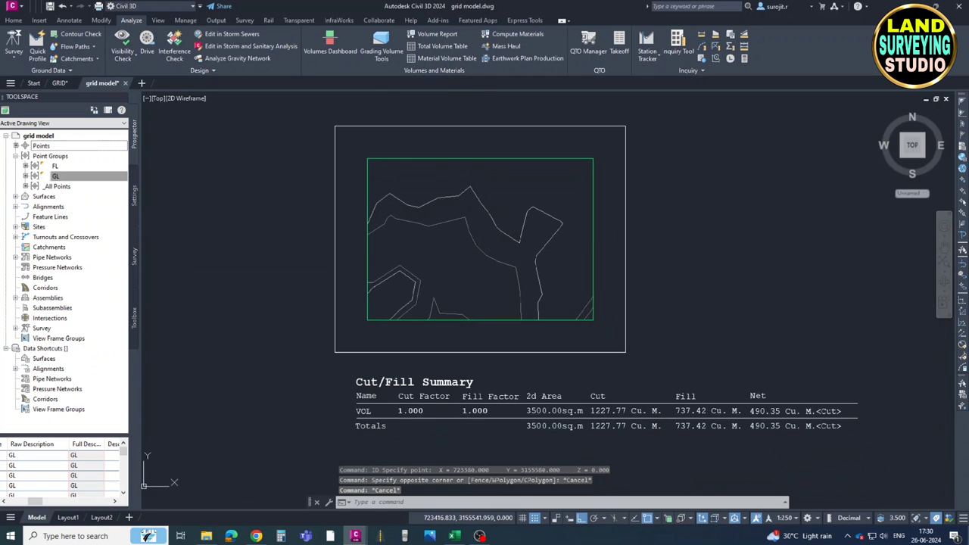
- Generate a coordinate grid between the outer rectangle's opposite corners with the GG command, grid spacing 10 and text height 0.75, turning grid snap off midway
type("GG")
key("Return")
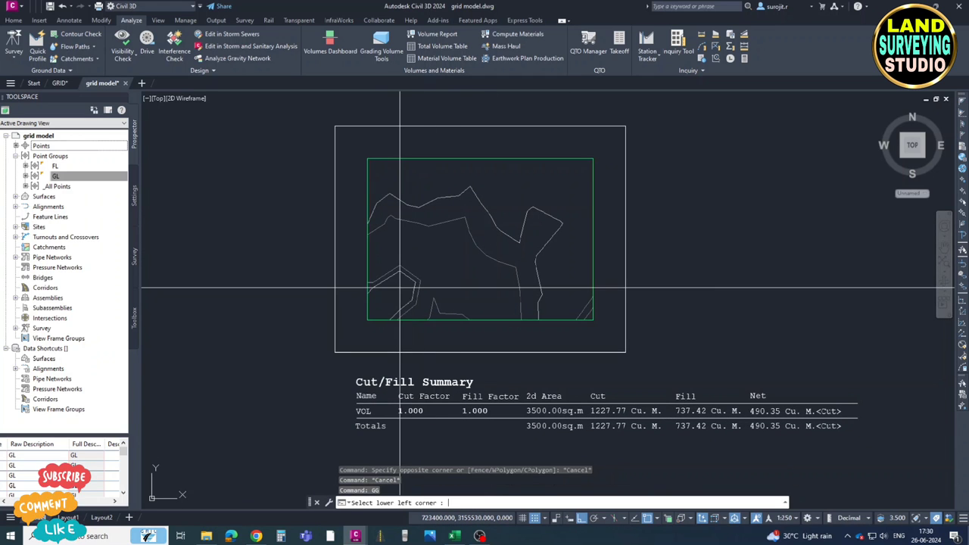
left_click(336, 352)
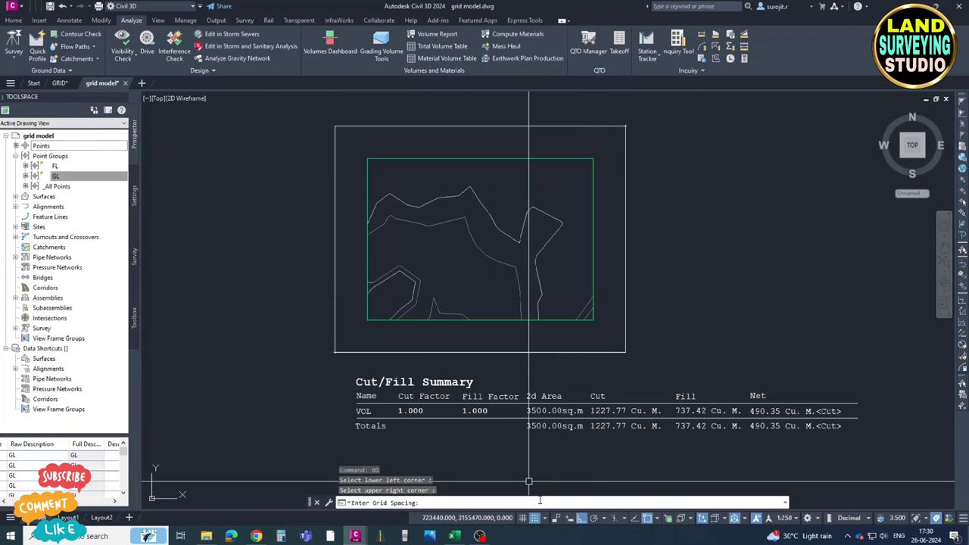
left_click(657, 519)
left_click(674, 504)
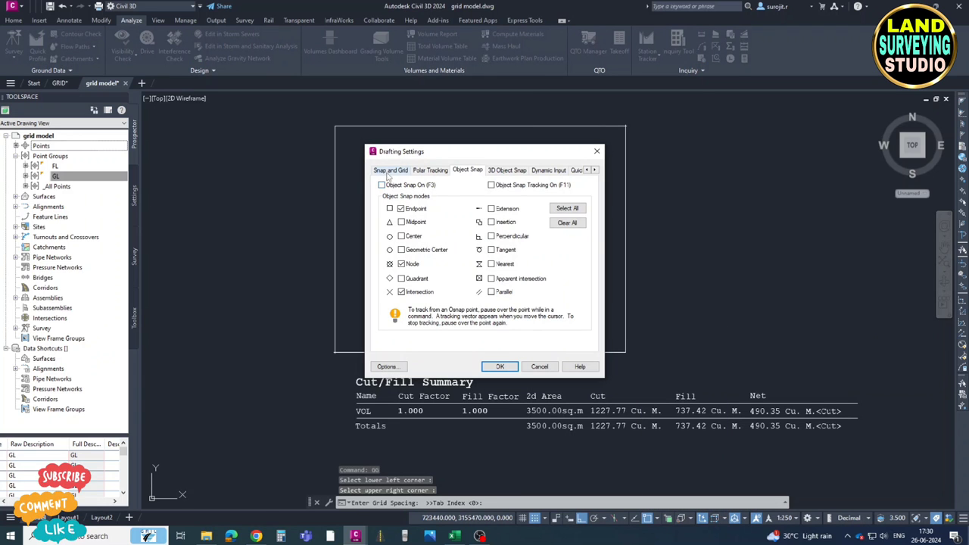
left_click(389, 173)
left_click(499, 367)
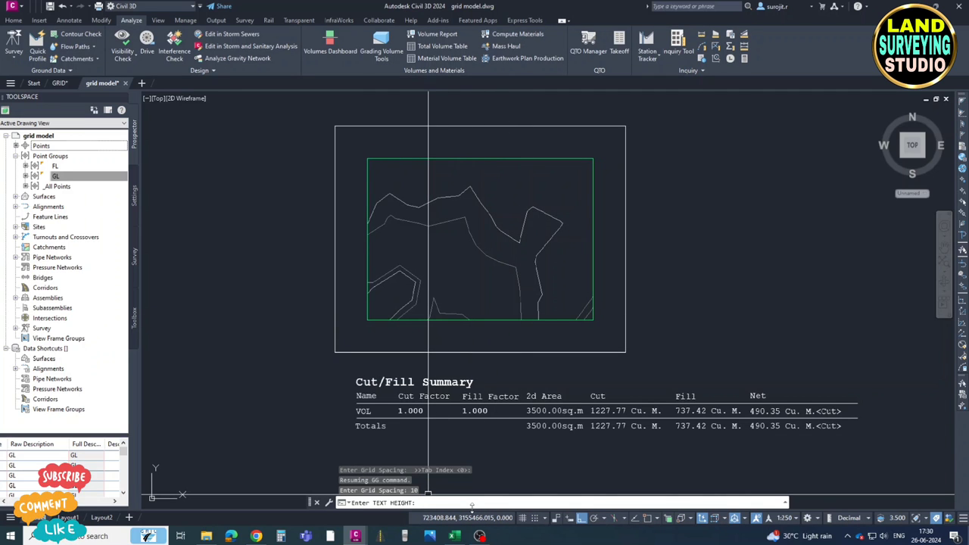
key("Return")
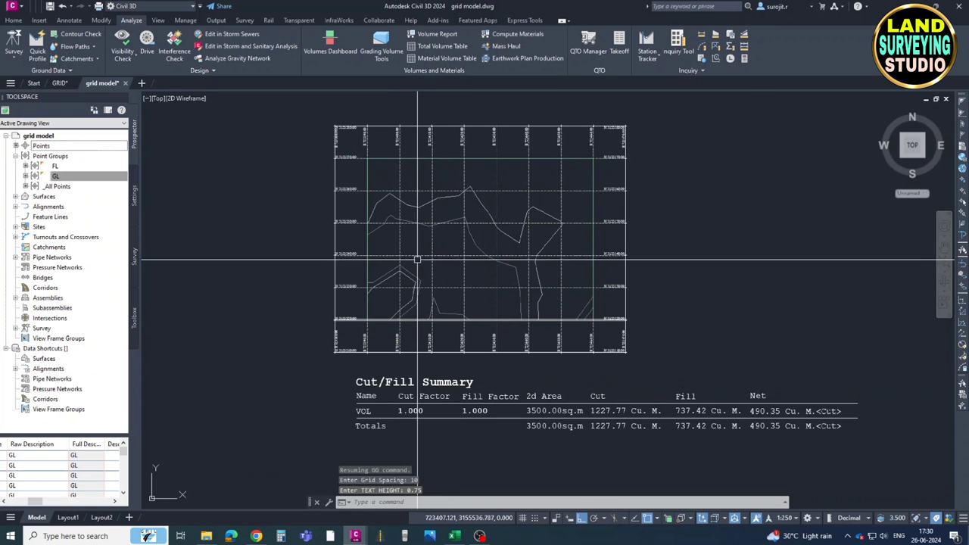
- Examine the new grid lines and coordinate labels around the surface boundary and contours
scroll(432, 148, "up", 3)
left_click(431, 148)
scroll(436, 150, "down", 2)
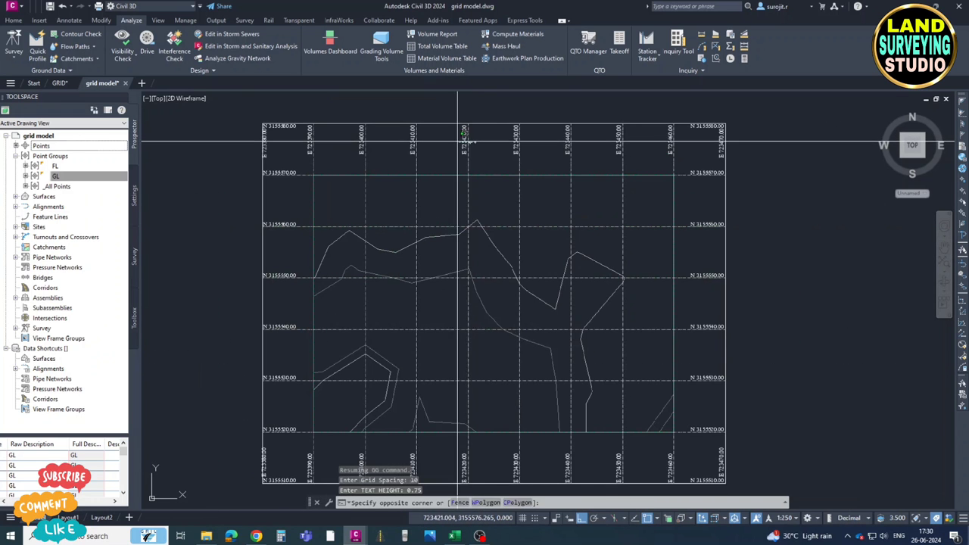
left_click(436, 150)
key("Escape")
middle_click_drag(341, 230, 381, 198)
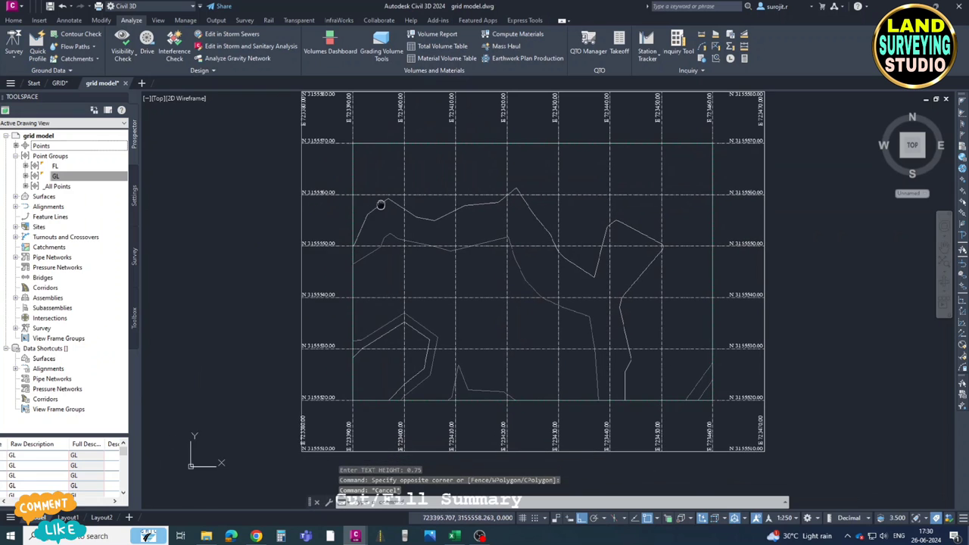
mouse_move(388, 298)
middle_mouse_down()
mouse_move(393, 258)
mouse_move(396, 303)
mouse_move(381, 262)
mouse_move(364, 265)
middle_mouse_up()
left_click(393, 258)
key("Escape")
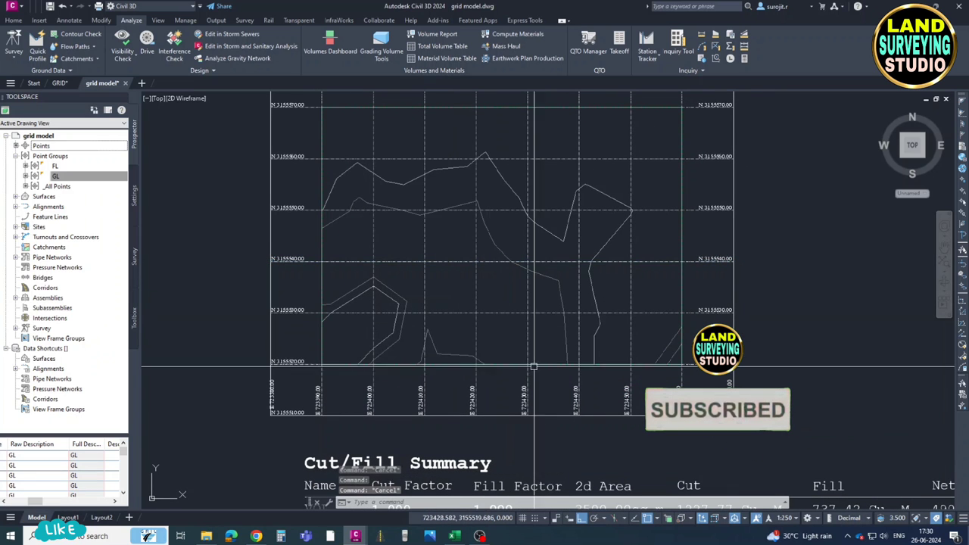
left_click(595, 337)
middle_click_drag(429, 278, 428, 320)
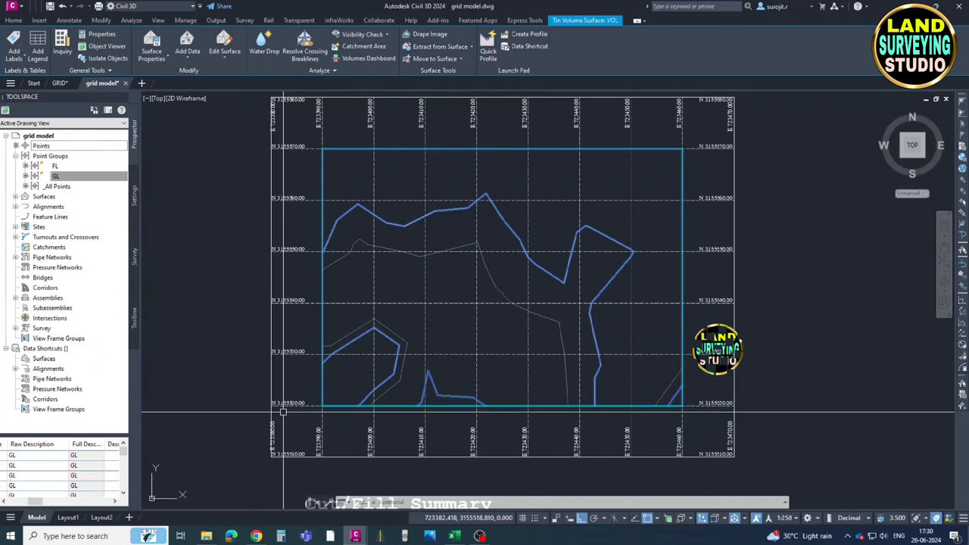
- Remove ".00" from the coordinate labels by finding it across the entire drawing and replacing all occurrences with nothing
scroll(301, 408, "up", 3)
scroll(300, 408, "up", 2)
key("Escape")
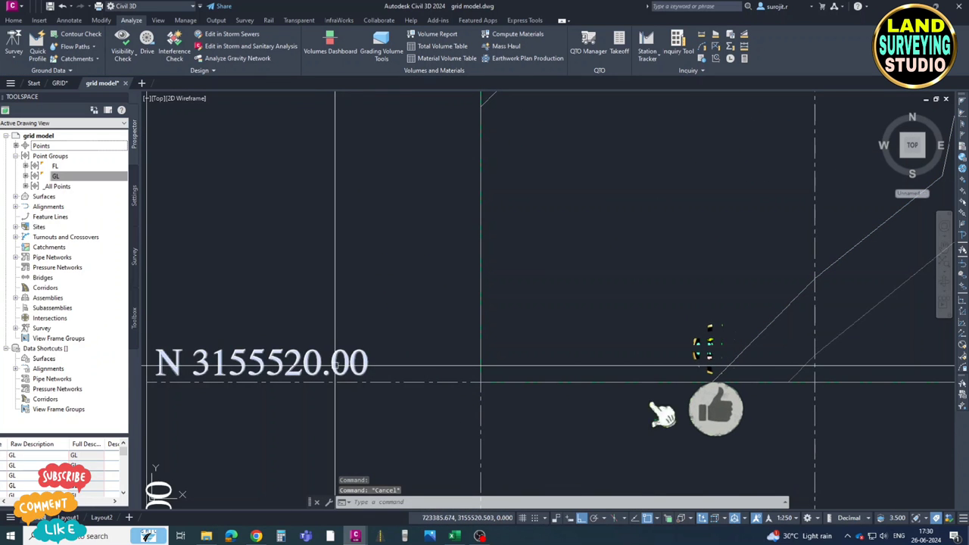
double_click(324, 372)
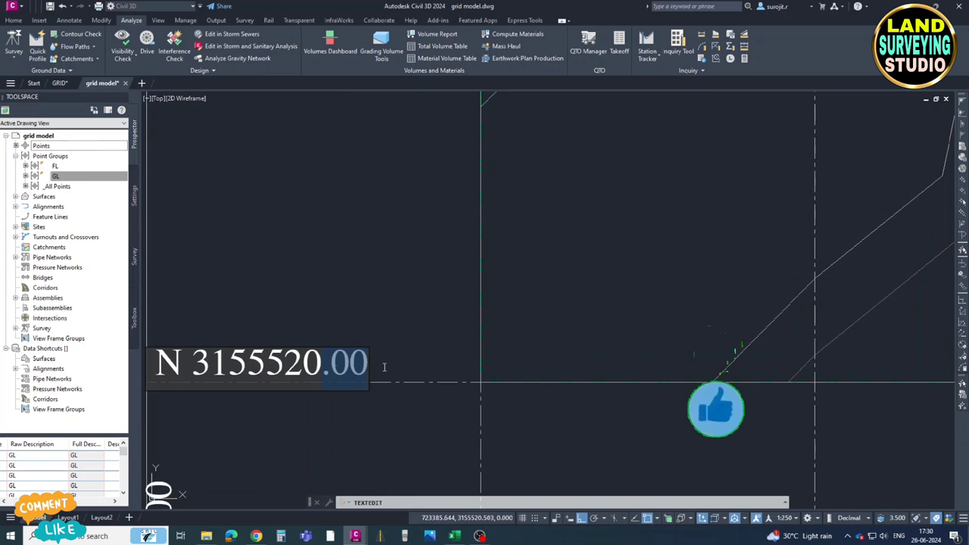
key("Escape")
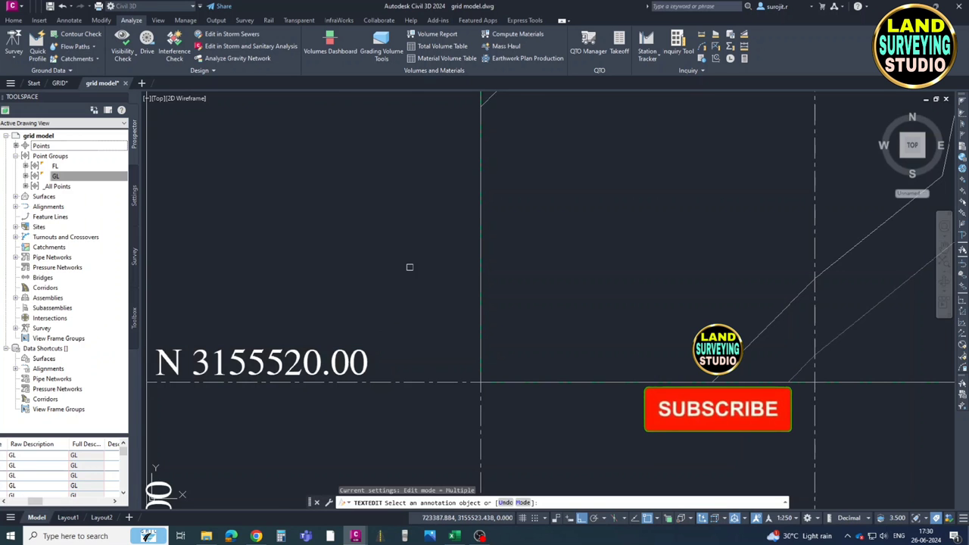
scroll(383, 333, "down", 4)
right_click(393, 231)
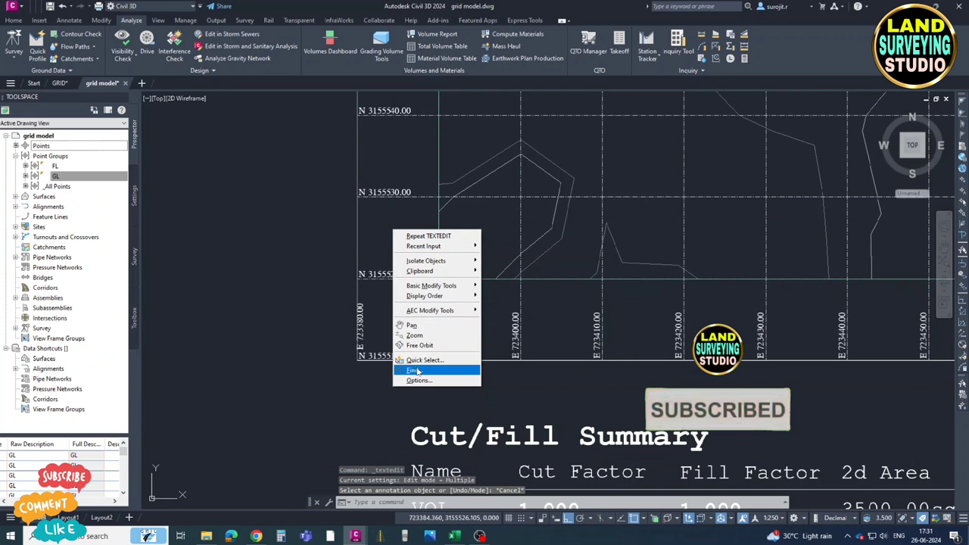
left_click(412, 370)
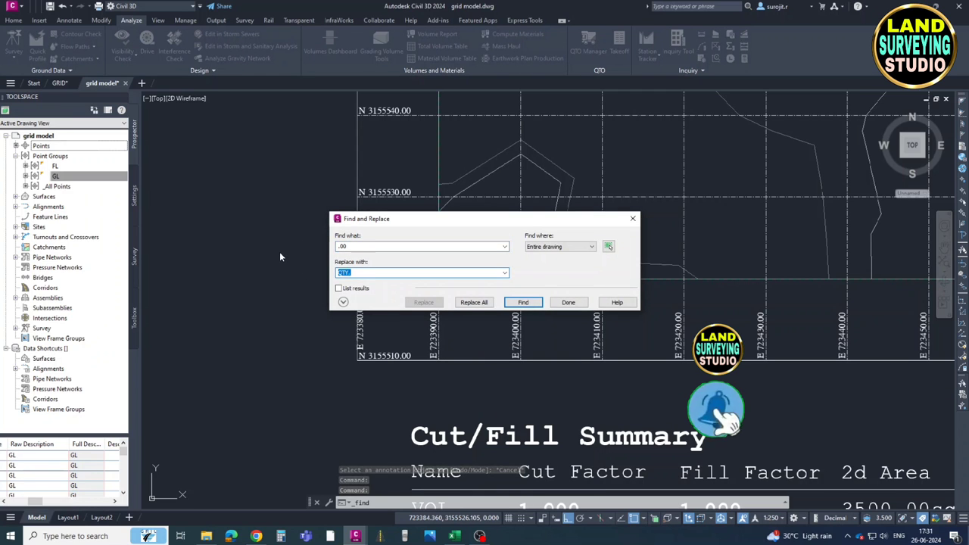
key("BackSpace")
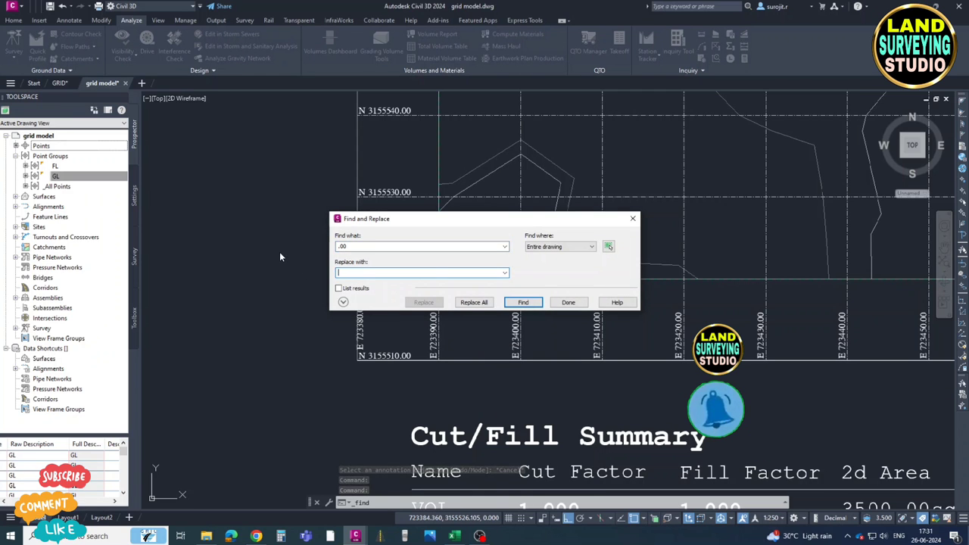
left_click(475, 302)
left_click(563, 298)
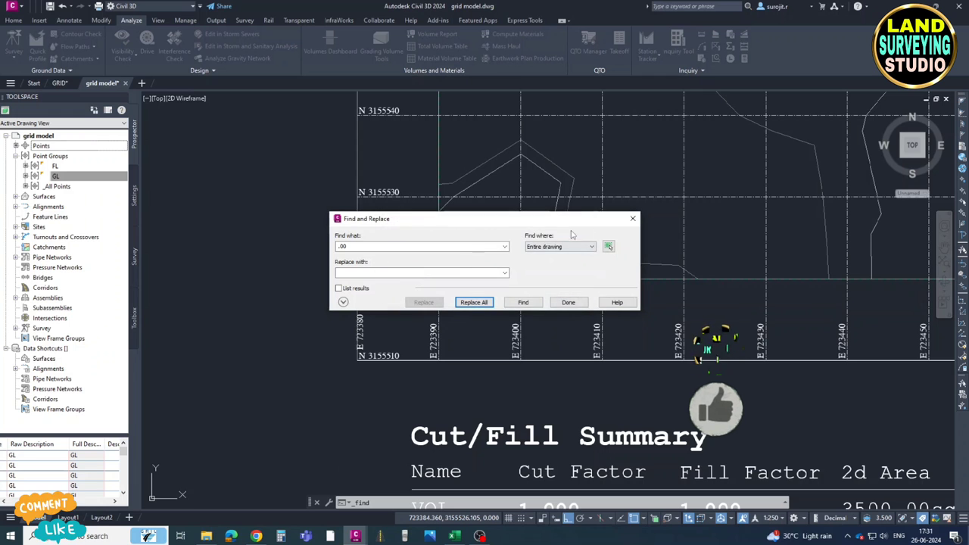
left_click(634, 219)
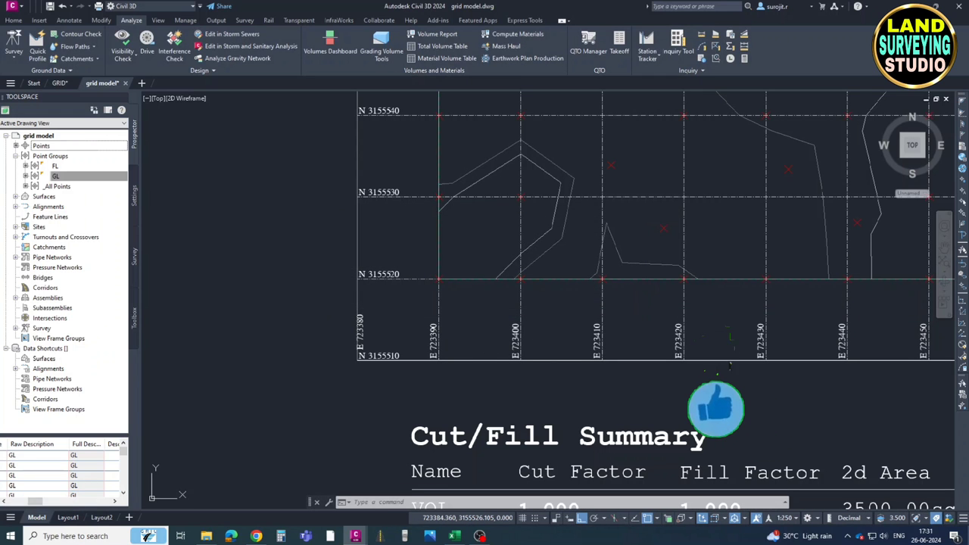
- Select all similar grid lines and copy them horizontally to the empty area east of the original grid
scroll(594, 255, "down", 4)
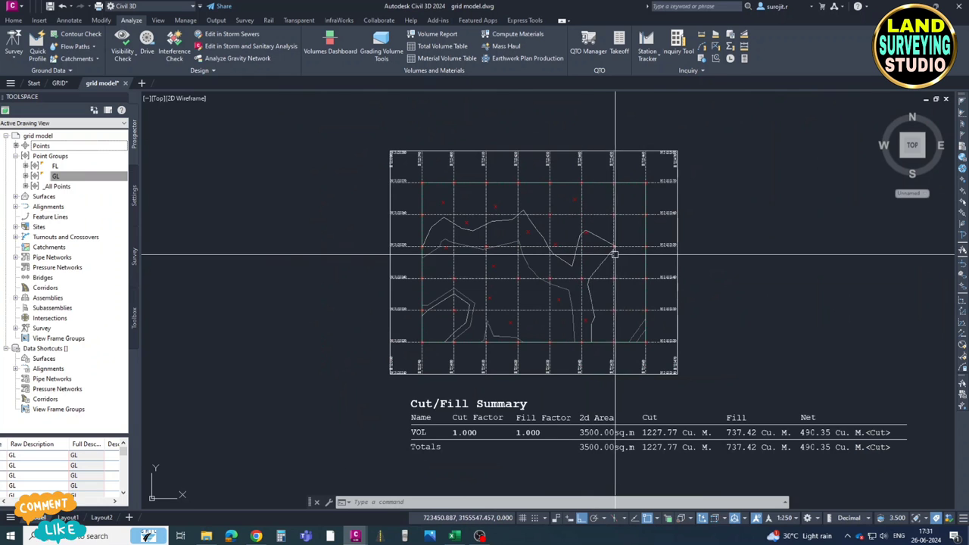
scroll(508, 326, "up", 4)
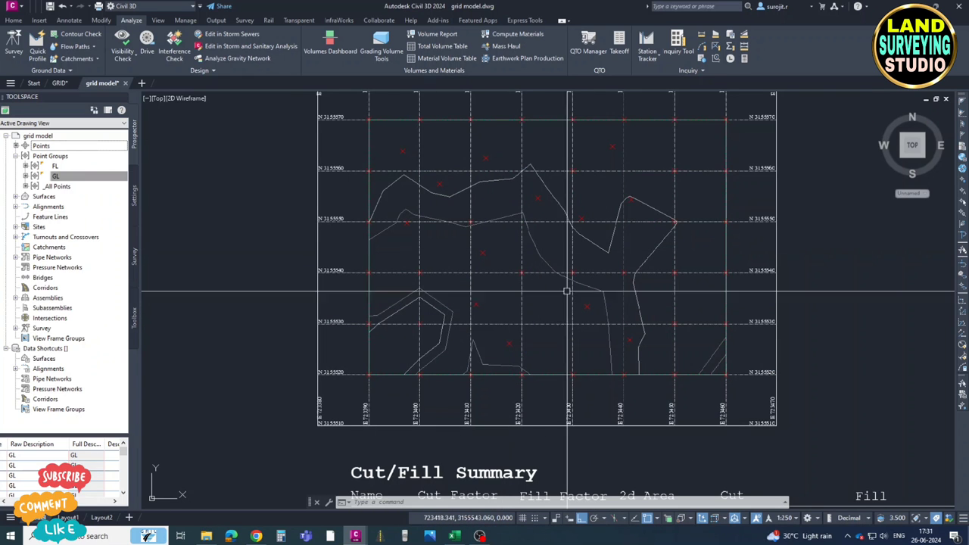
scroll(738, 417, "up", 3)
scroll(685, 326, "down", 1)
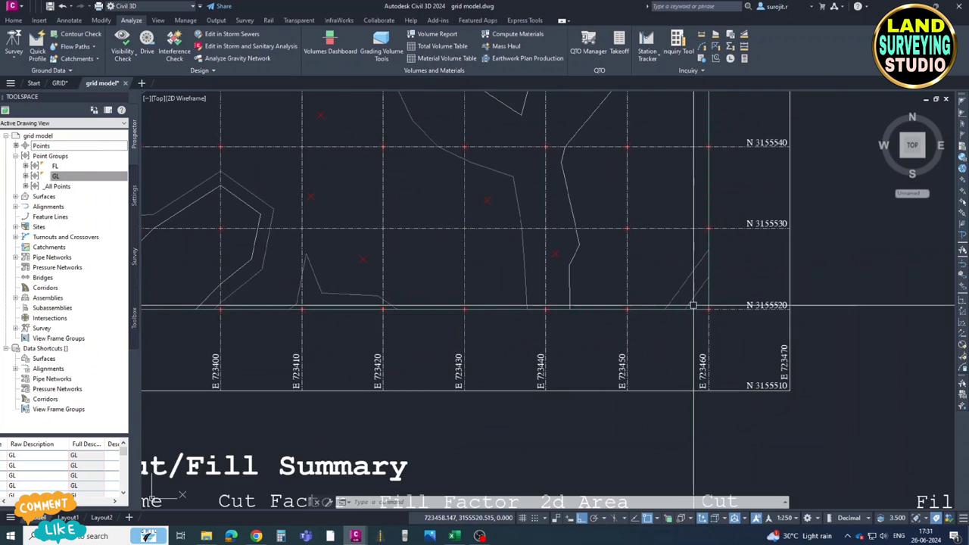
scroll(659, 288, "down", 4)
middle_click_drag(659, 287, 548, 238)
left_click(526, 203)
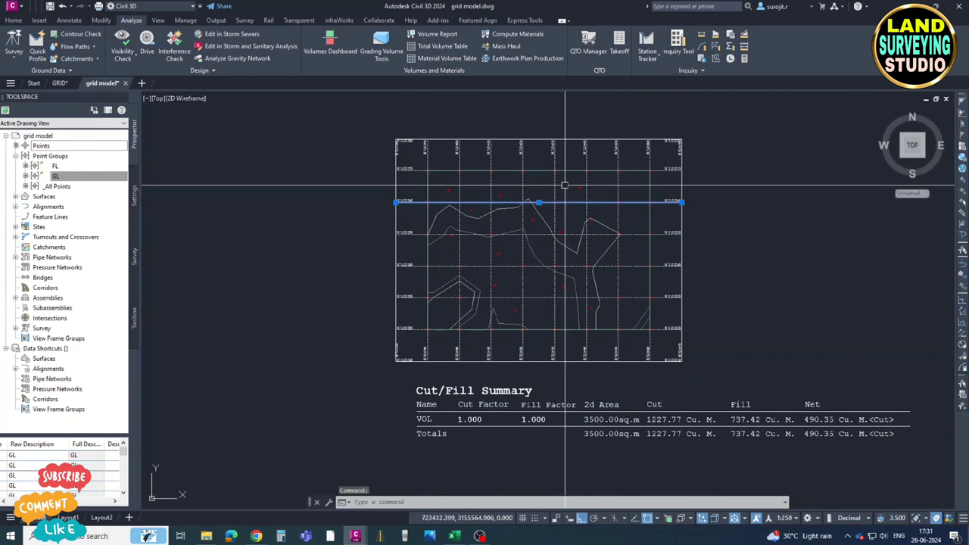
right_click(591, 196)
left_click(627, 356)
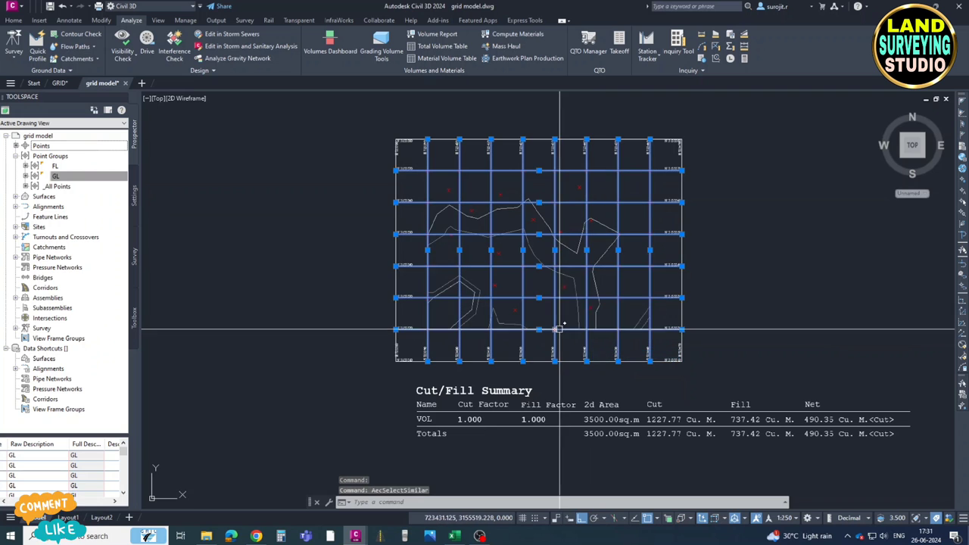
type("co")
key("Return")
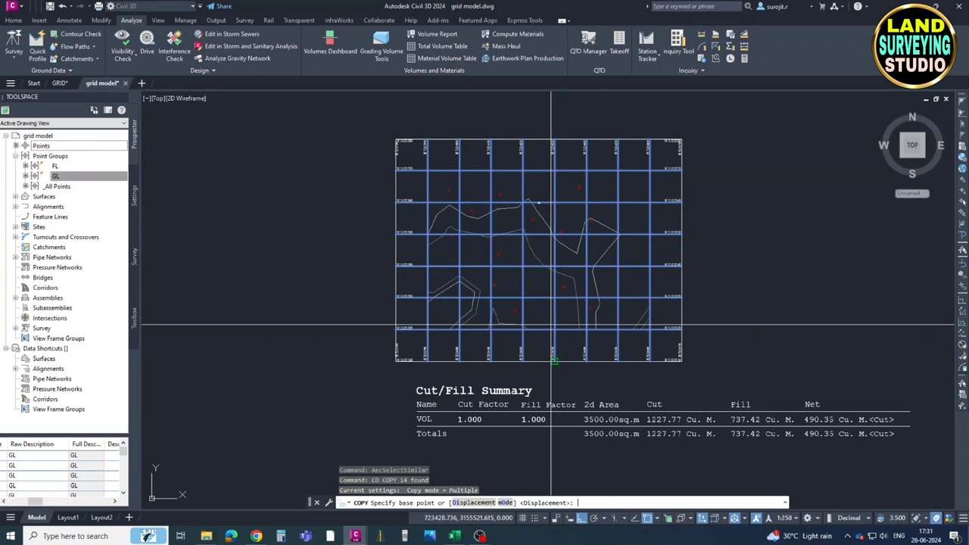
left_click(714, 255)
mouse_move(939, 258)
middle_mouse_down()
mouse_move(649, 275)
mouse_move(616, 308)
mouse_move(419, 305)
middle_mouse_up()
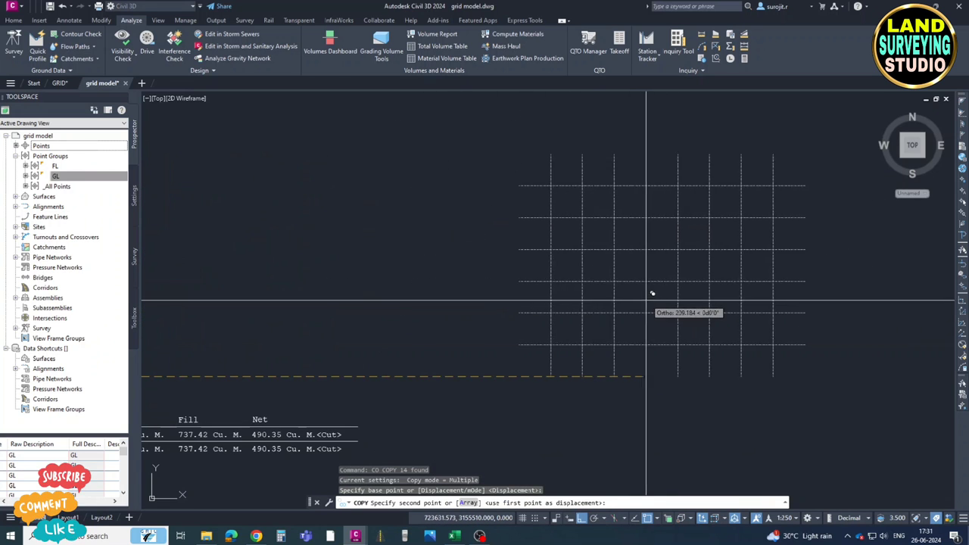
left_click(659, 230)
key("Escape")
scroll(666, 197, "down", 6)
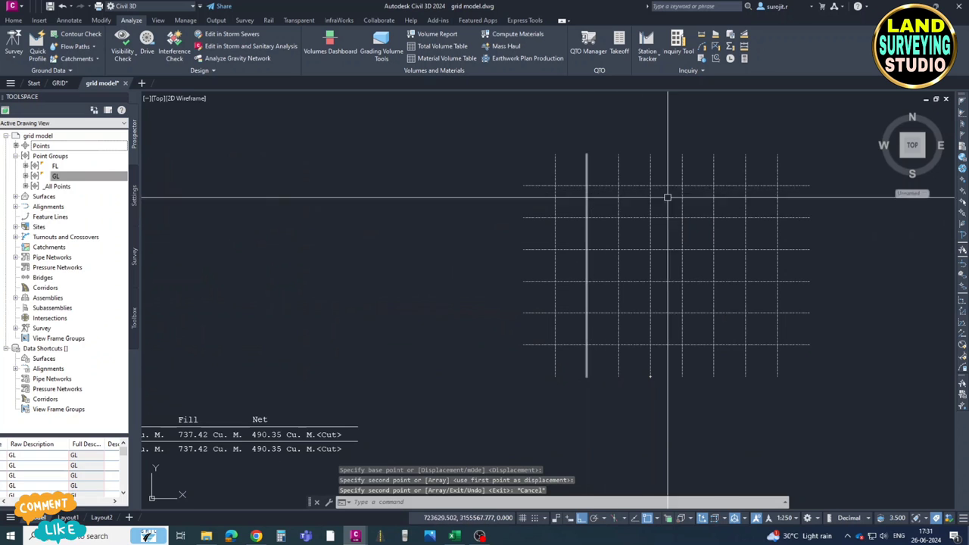
scroll(411, 249, "down", 1)
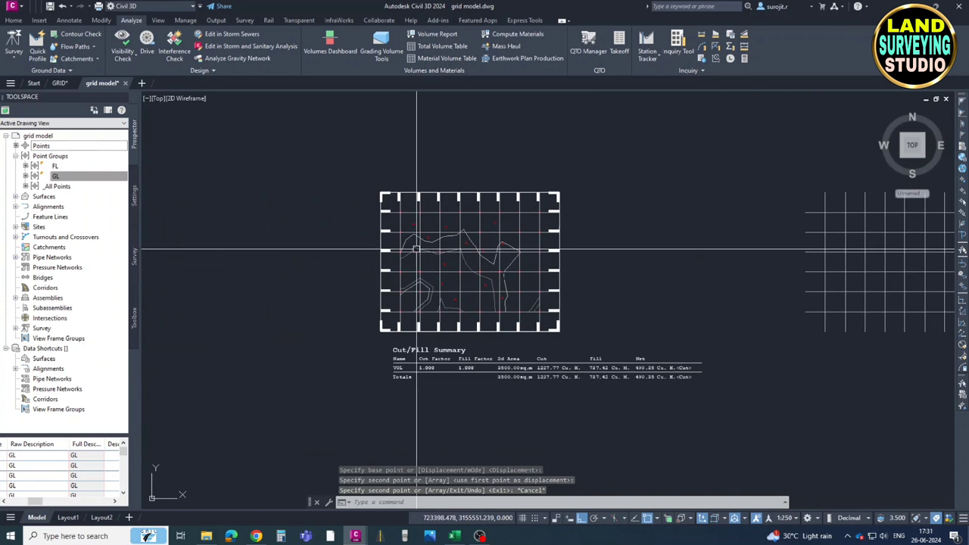
scroll(580, 227, "up", 4)
scroll(582, 227, "down", 1)
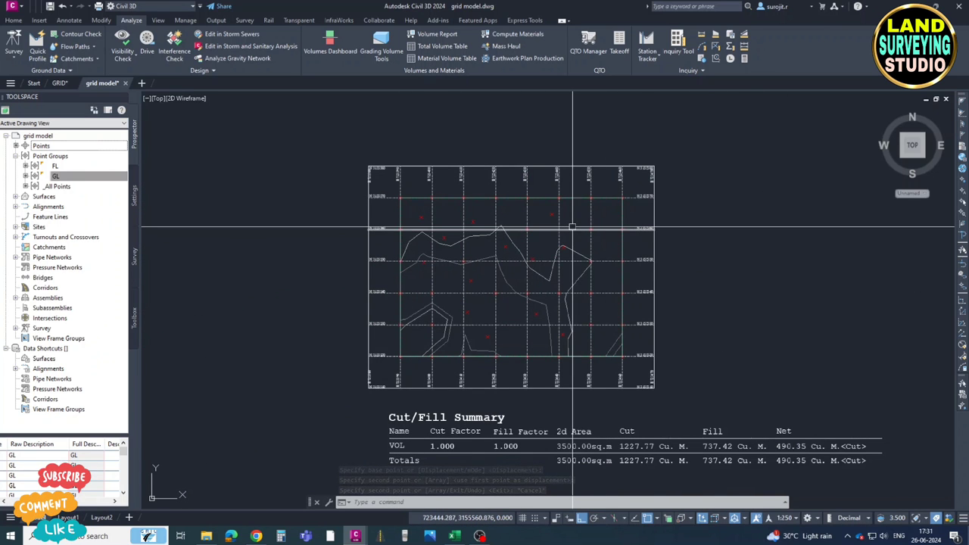
left_click(539, 272)
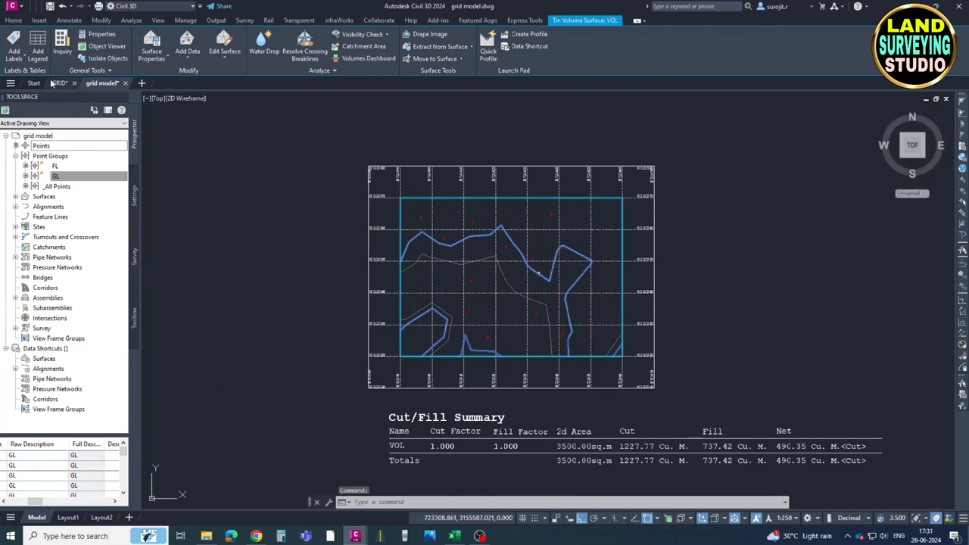
left_click(13, 21)
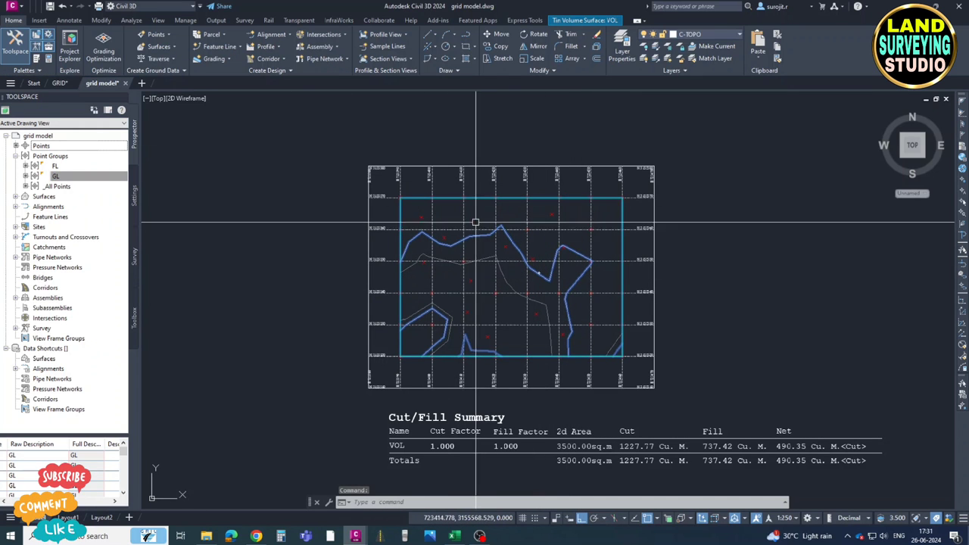
key("Escape")
- Set up spot elevations on grid for the VOL surface across the outer rectangle, with rotation 0, X and Y spacing 10, and no further grid changes
left_click(462, 241)
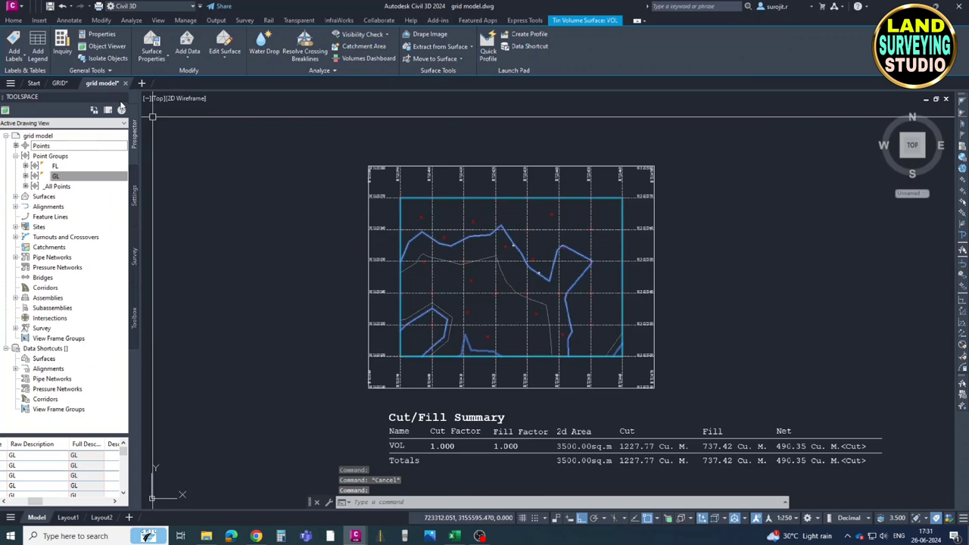
left_click(14, 53)
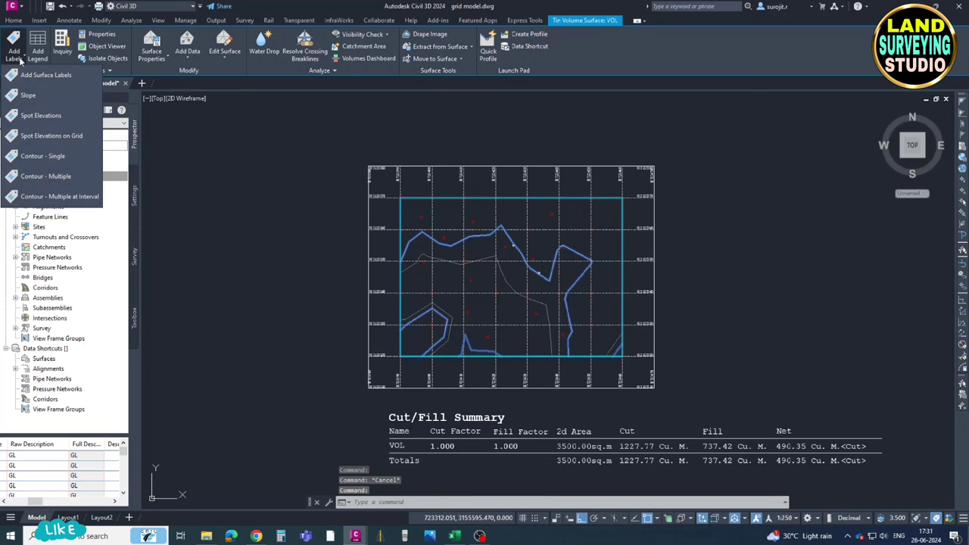
left_click(59, 138)
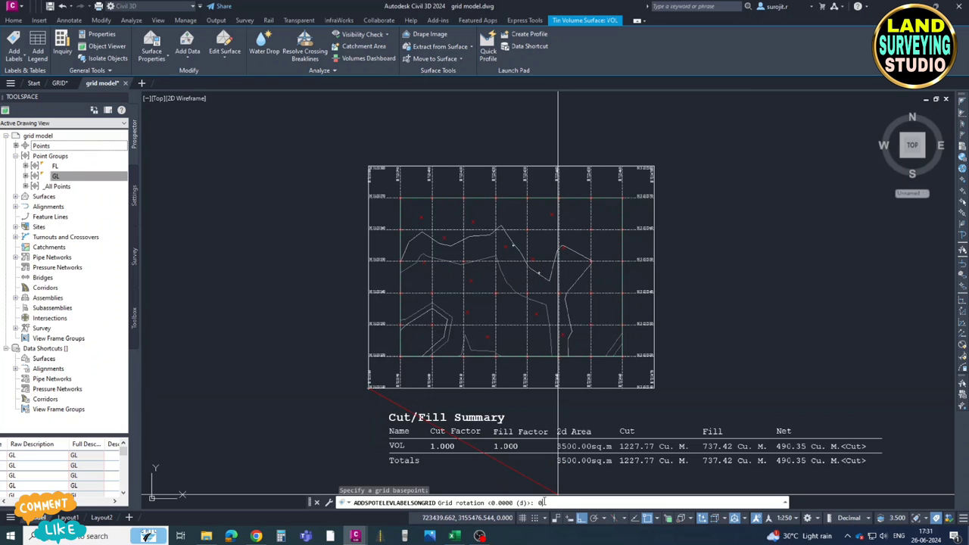
key("Return")
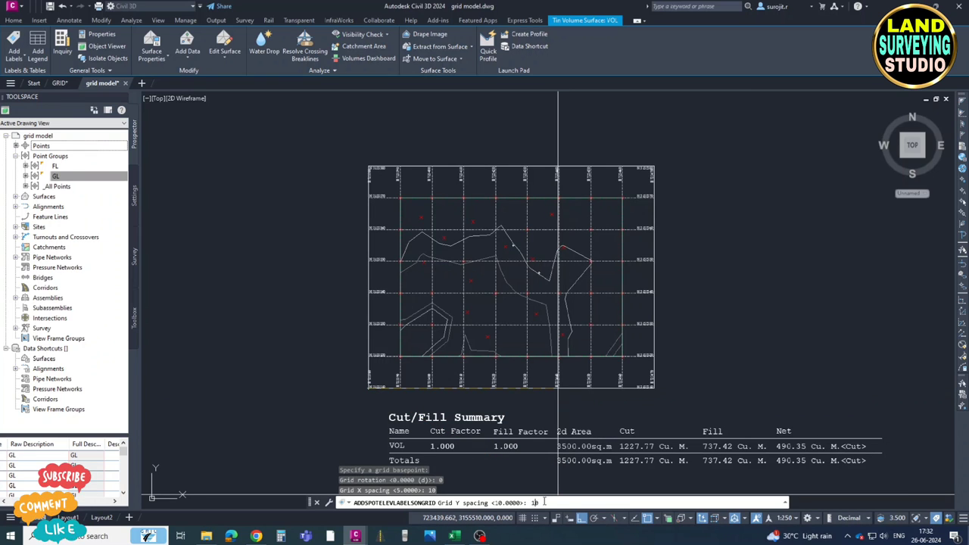
key("Return")
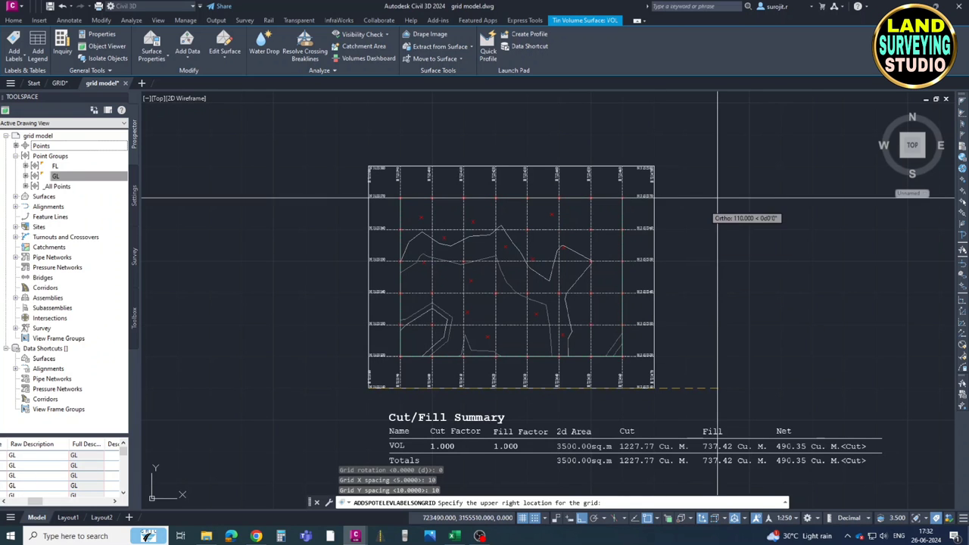
left_click(656, 168)
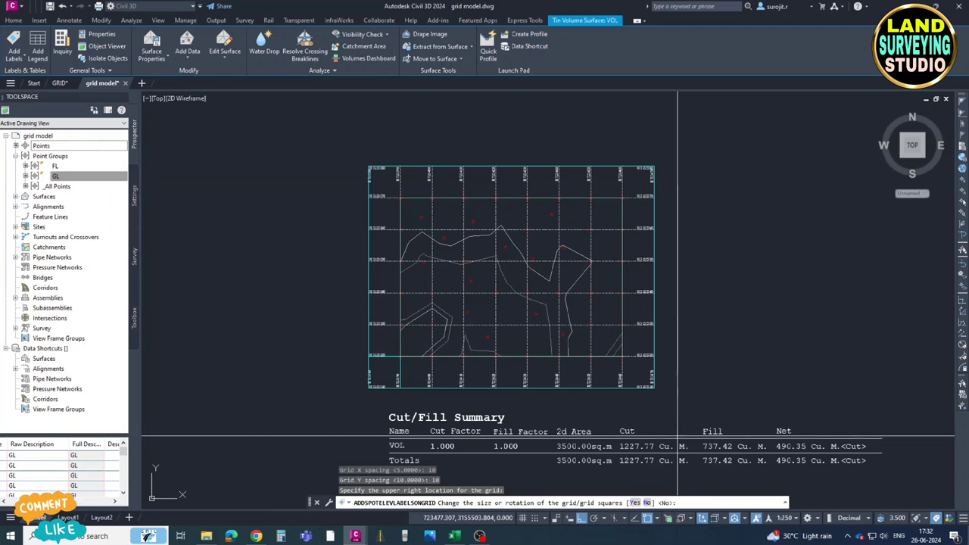
left_click(645, 502)
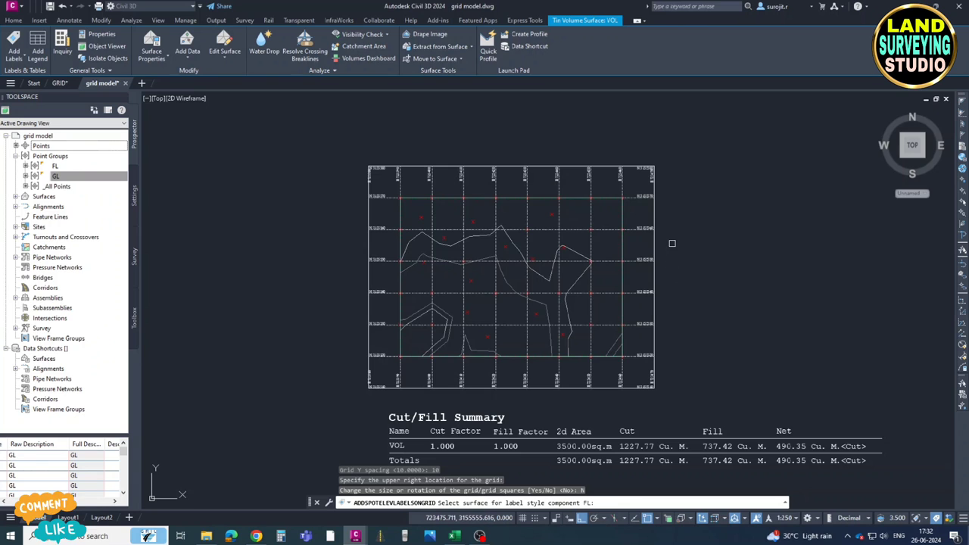
- Assign the FL, GL and VOL surfaces to the FL, GL and DIFF label components to place the grid labels
key("Return")
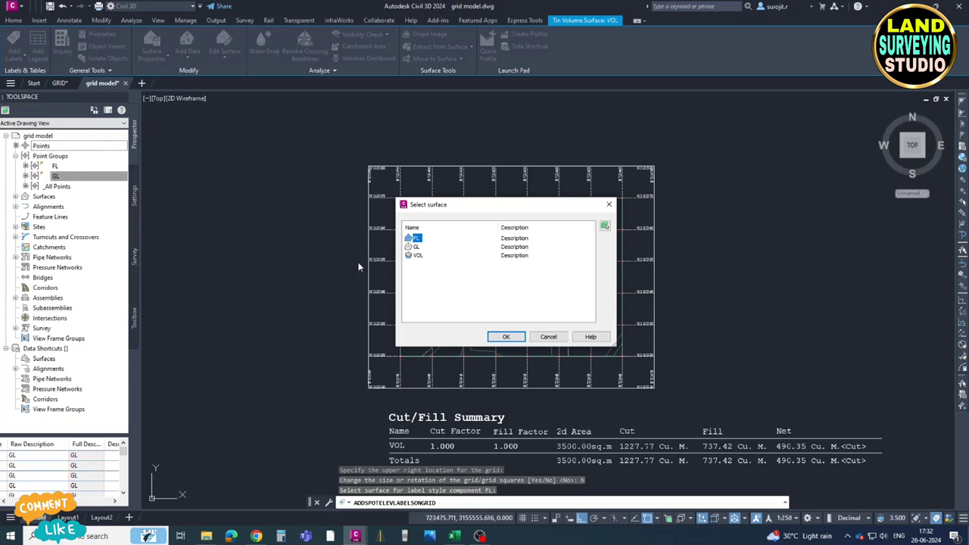
left_click(506, 337)
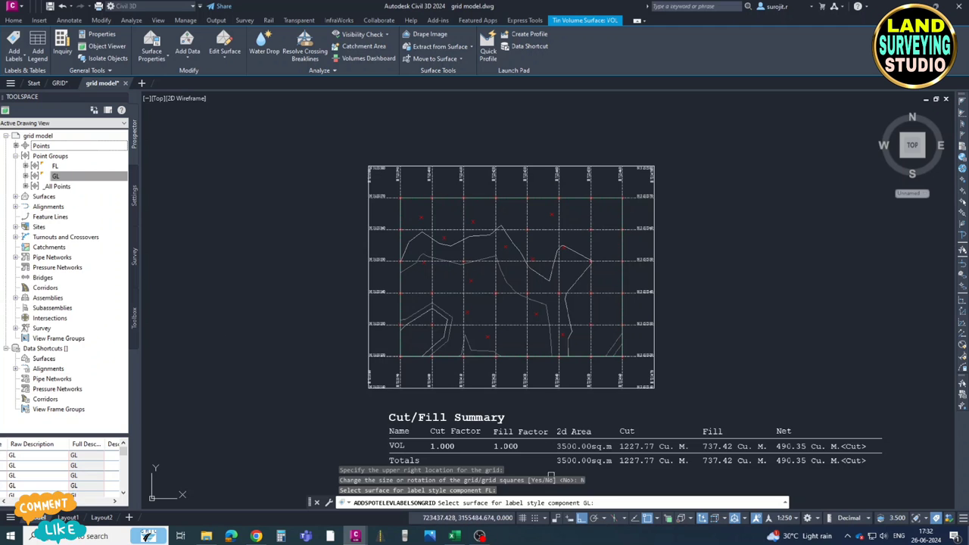
key("Return")
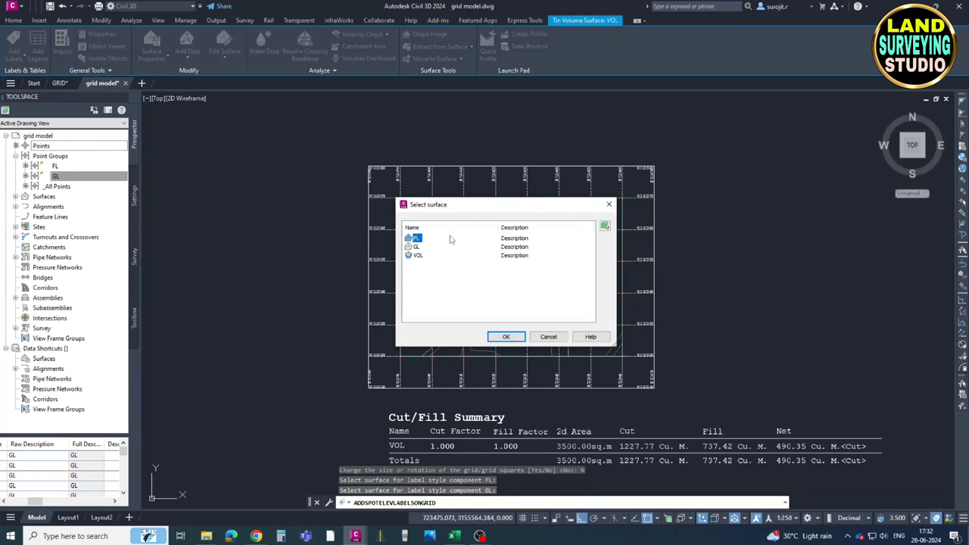
left_click(507, 338)
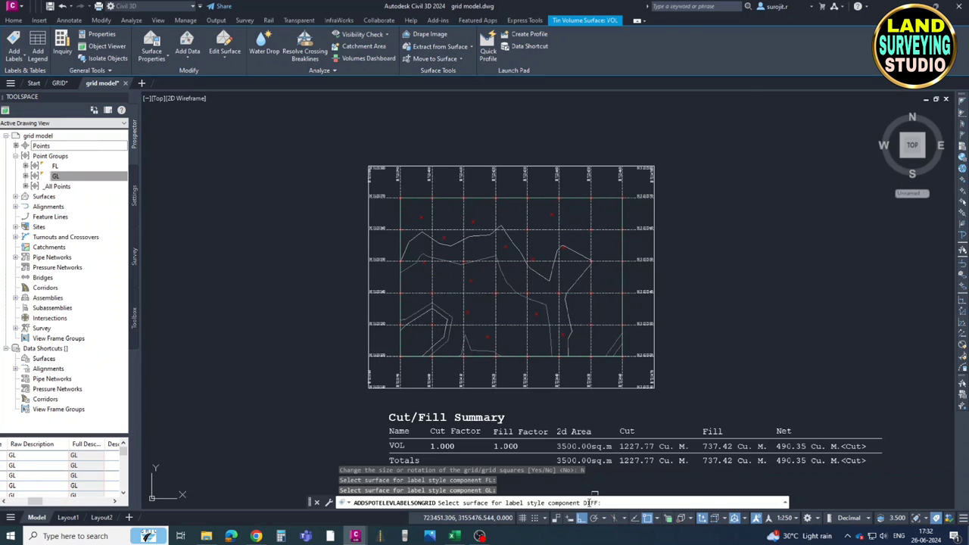
key("Return")
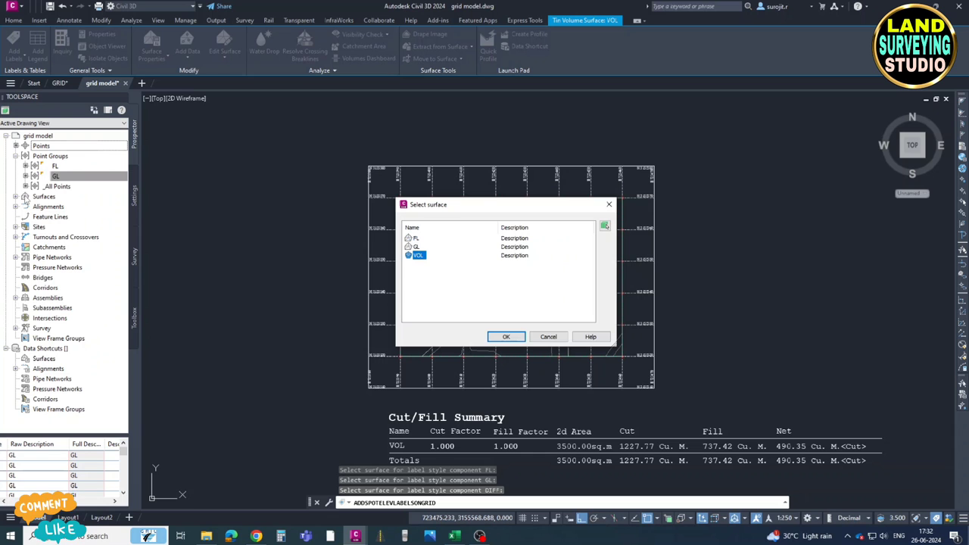
left_click(507, 337)
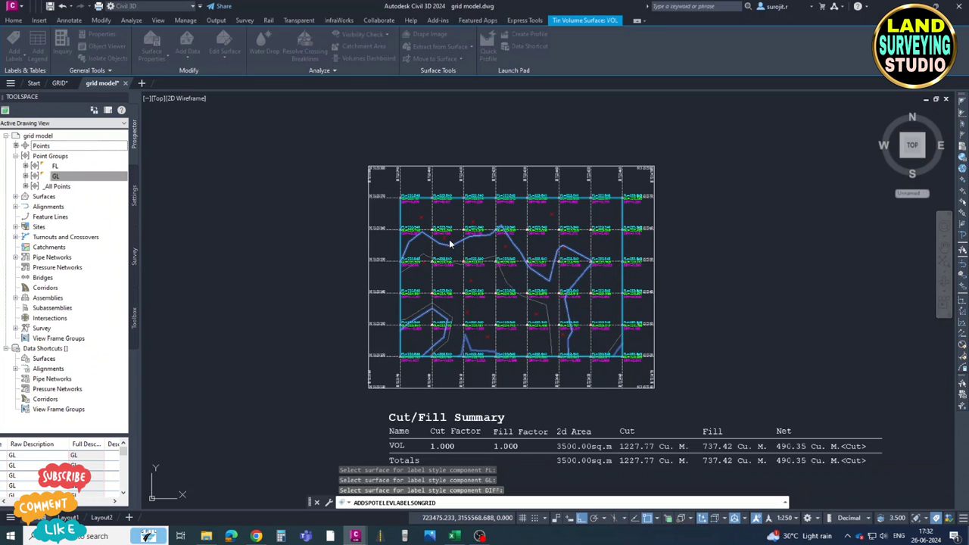
- Examine the FL, GL and DIFF values of the spot elevation labels at the grid intersections across the surface
scroll(529, 230, "up", 5)
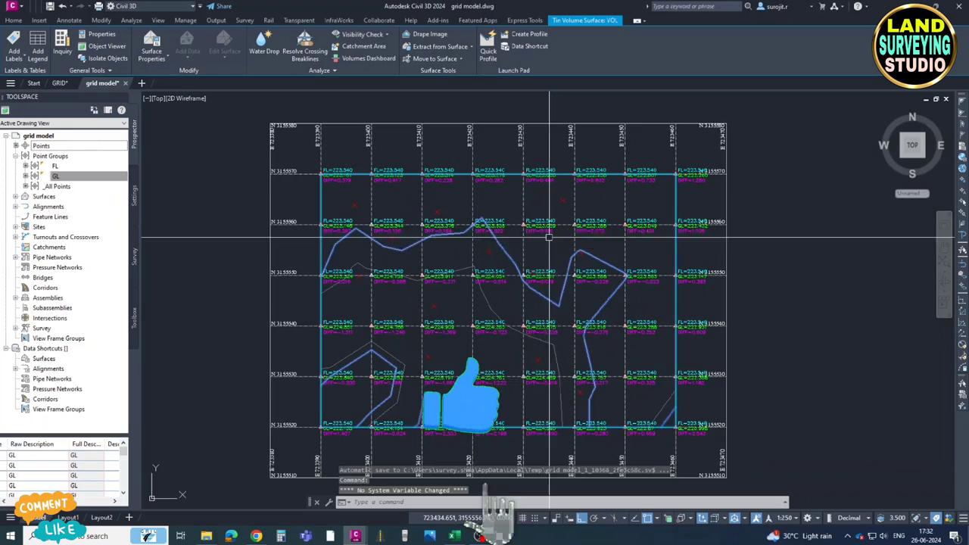
scroll(549, 237, "up", 2)
key("Escape")
scroll(455, 227, "down", 5)
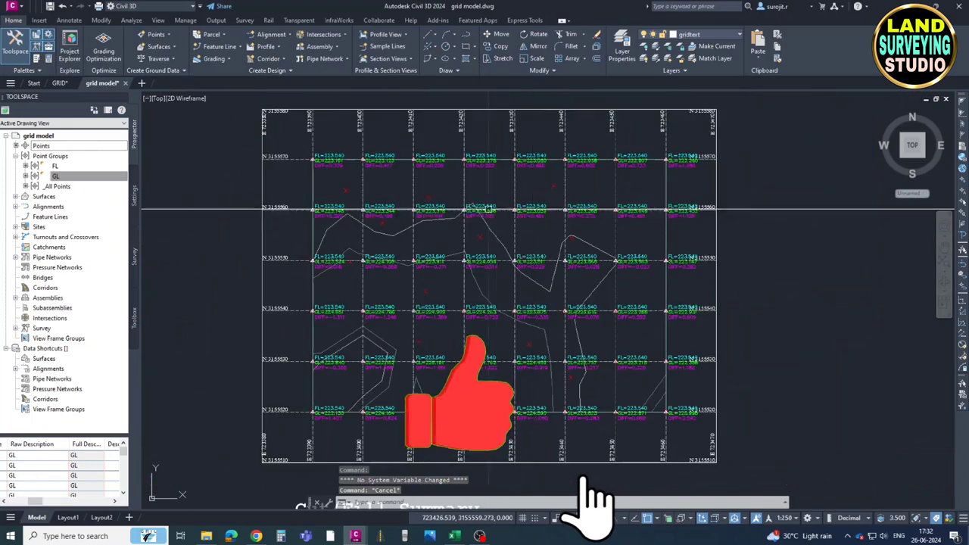
scroll(433, 224, "up", 6)
scroll(461, 259, "down", 4)
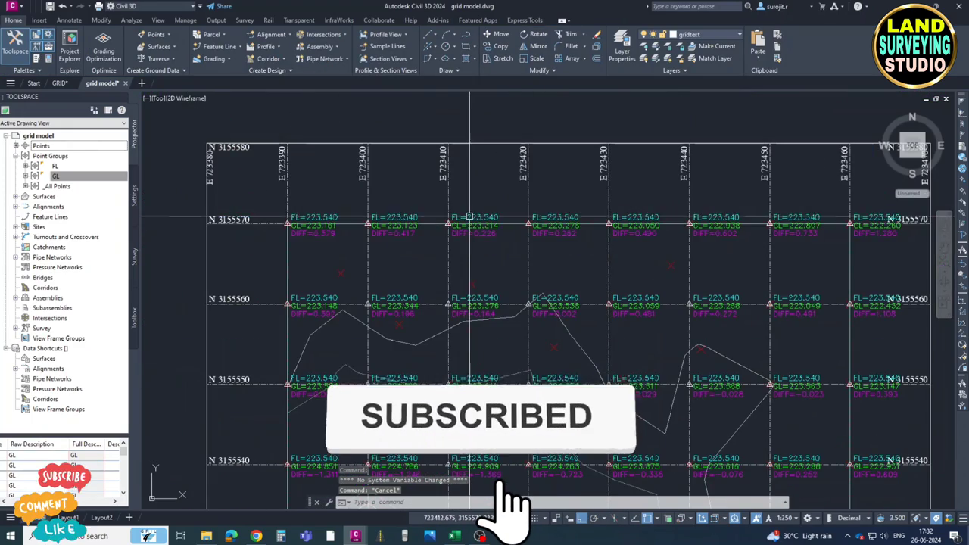
scroll(462, 260, "up", 4)
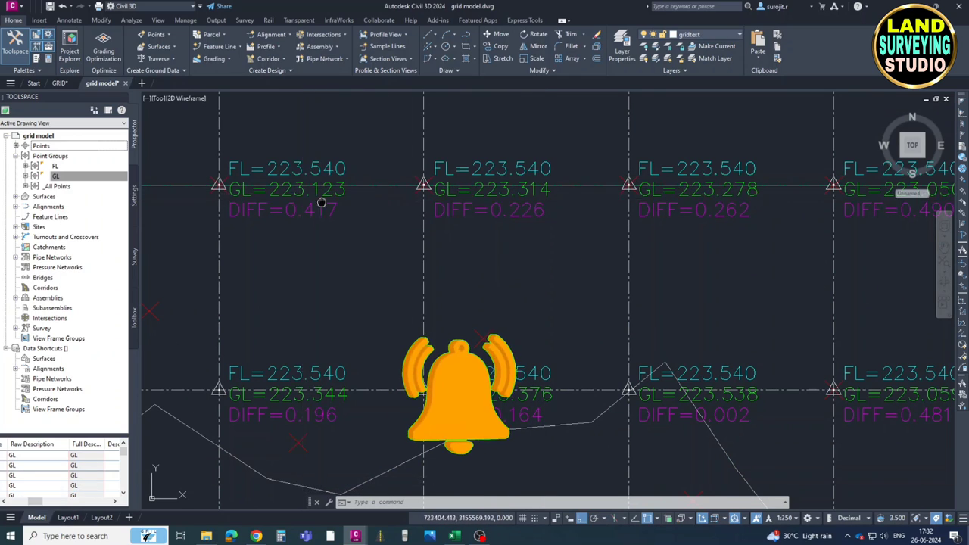
middle_click_drag(314, 203, 434, 200)
scroll(336, 210, "down", 4)
scroll(432, 253, "down", 2)
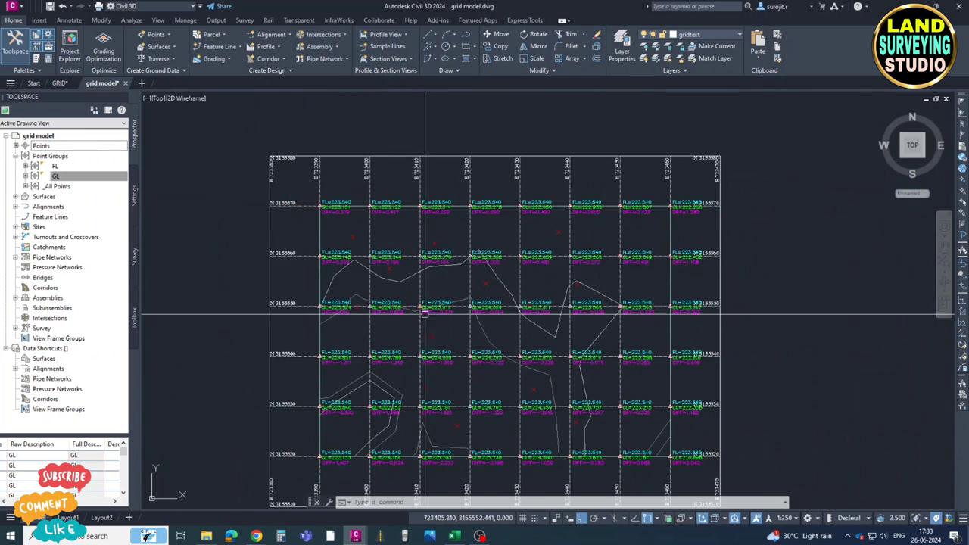
scroll(446, 268, "up", 2)
scroll(447, 268, "up", 4)
scroll(502, 353, "down", 5)
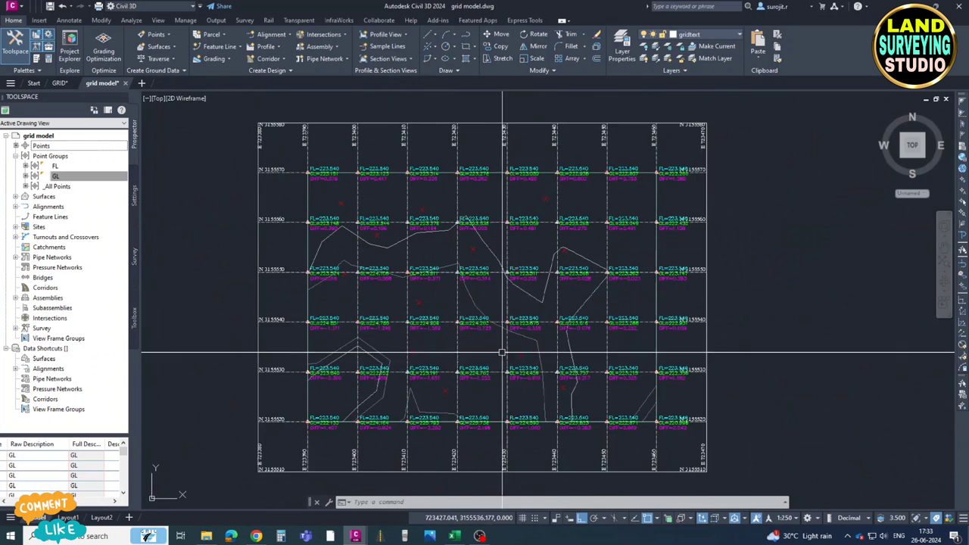
middle_click_drag(502, 353, 471, 294)
scroll(461, 302, "up", 6)
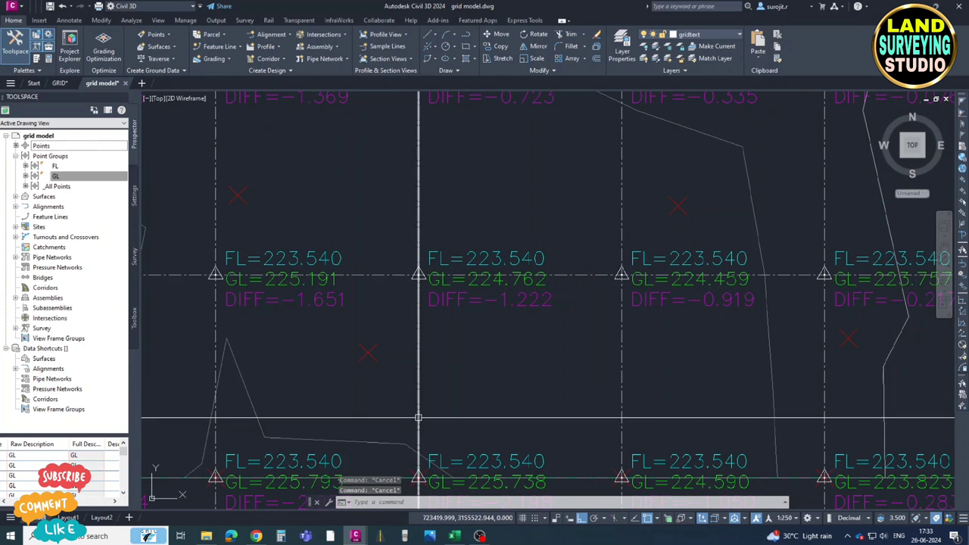
- Inspect the properties of the spot elevation label at E 723420, N 3155530, and try its label text editing command
left_click(460, 302)
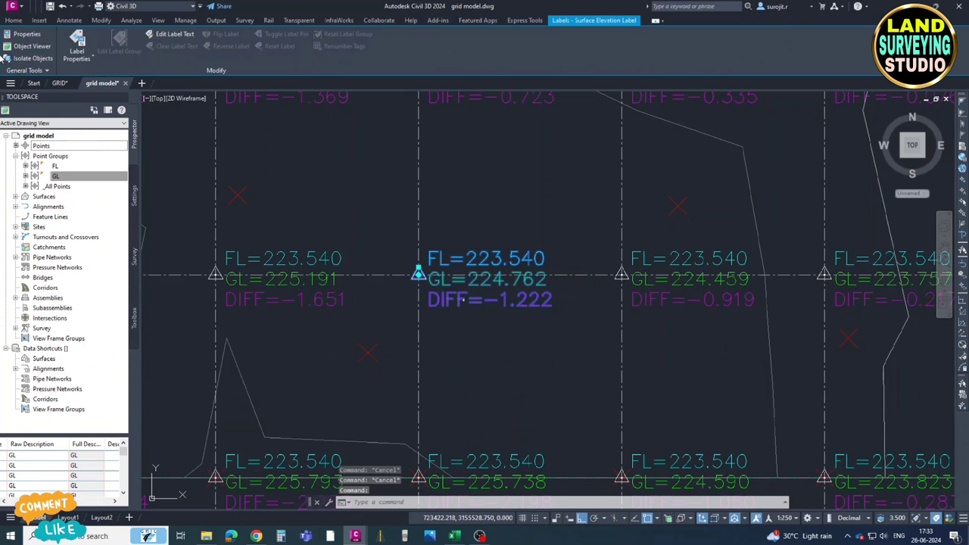
left_click(36, 35)
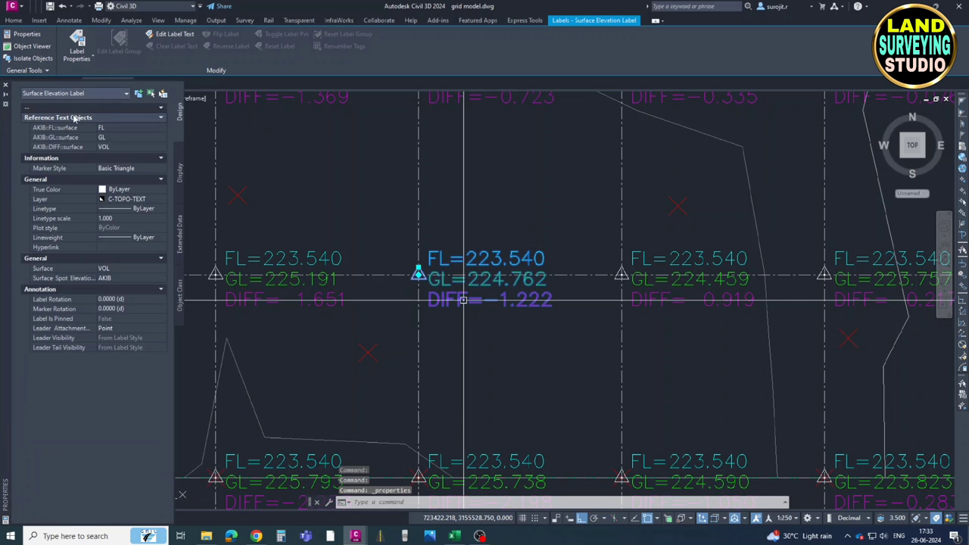
left_click(6, 86)
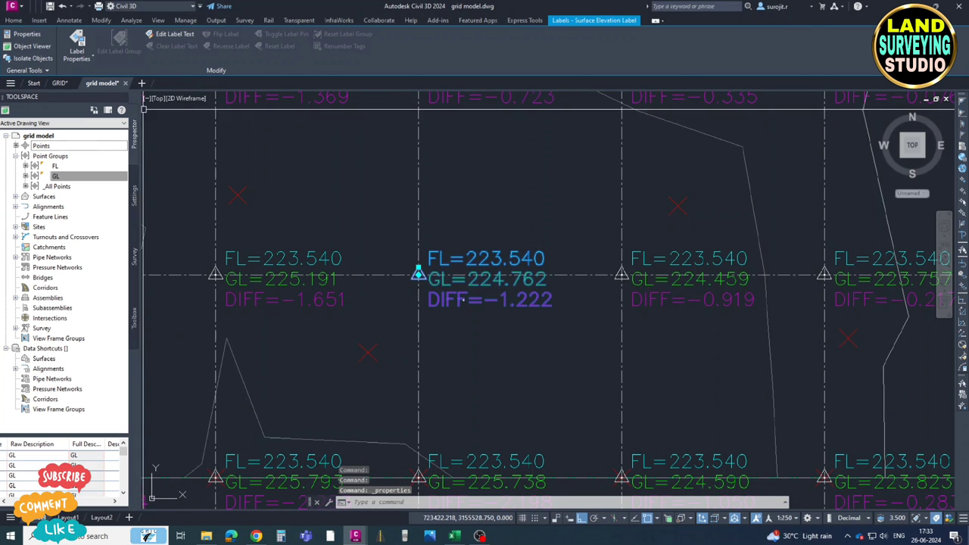
left_click(174, 35)
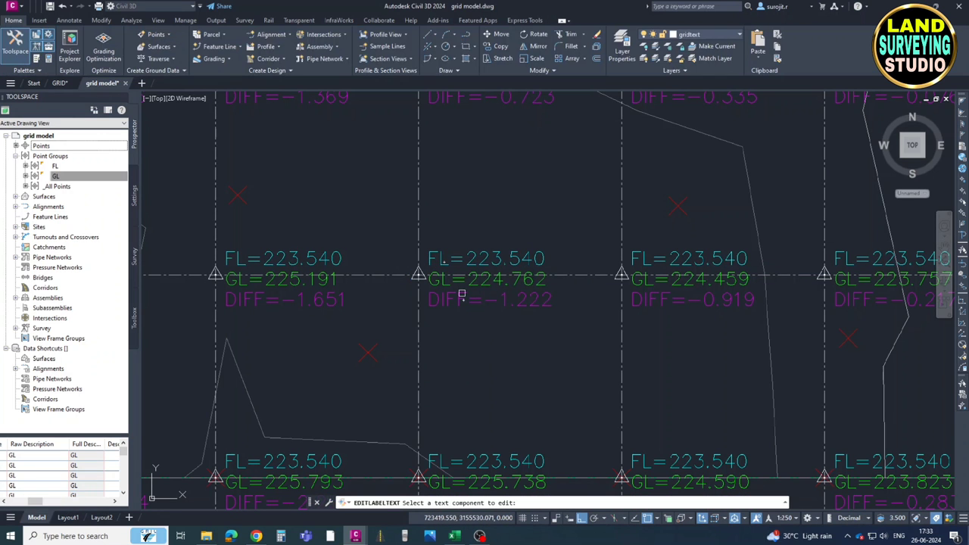
key("Escape")
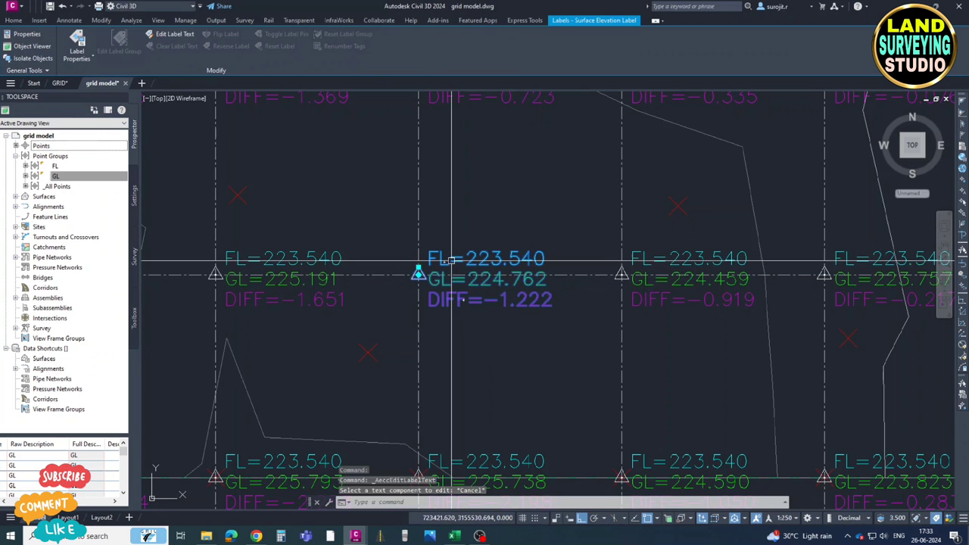
- Open the label style editor, start a new surface spot elevation label style, review its General and Layout settings, and discard it
left_click(79, 62)
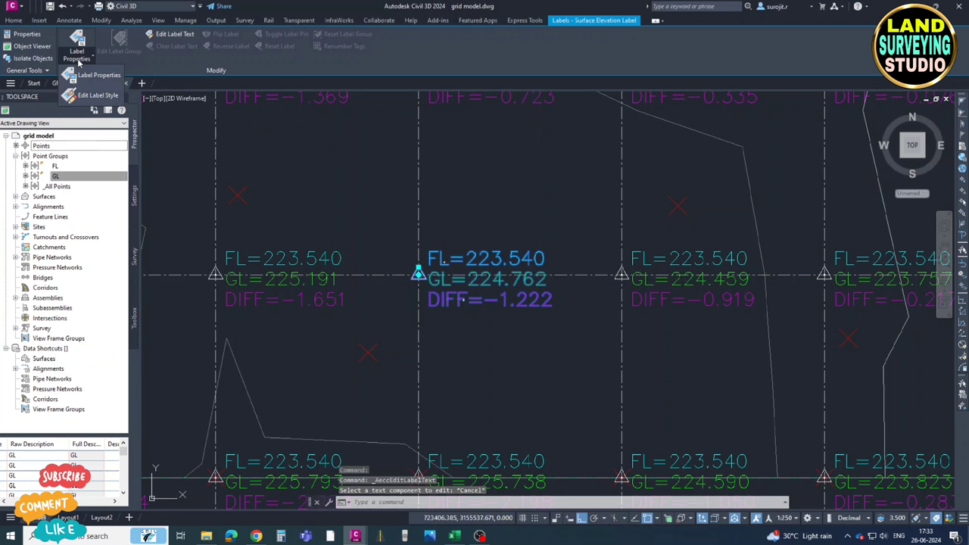
left_click(97, 96)
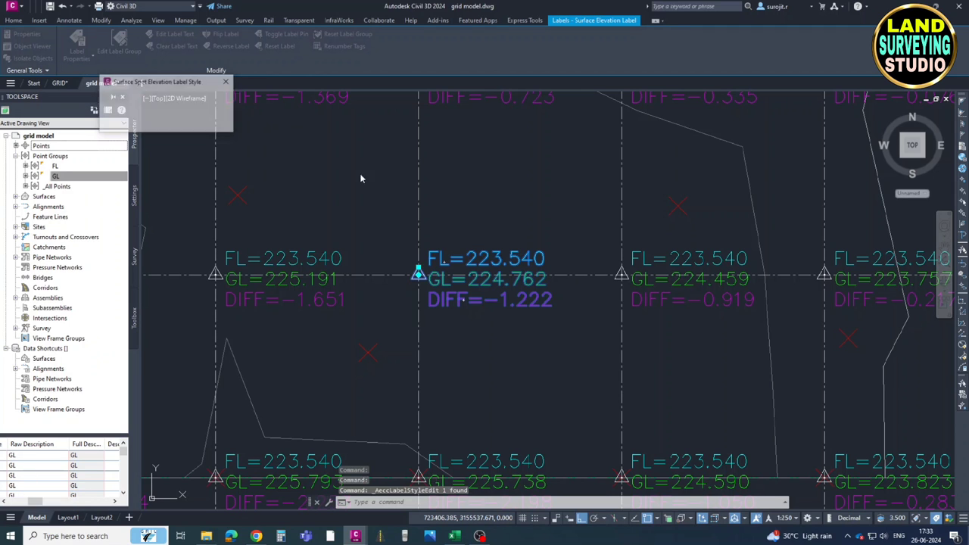
left_click(186, 104)
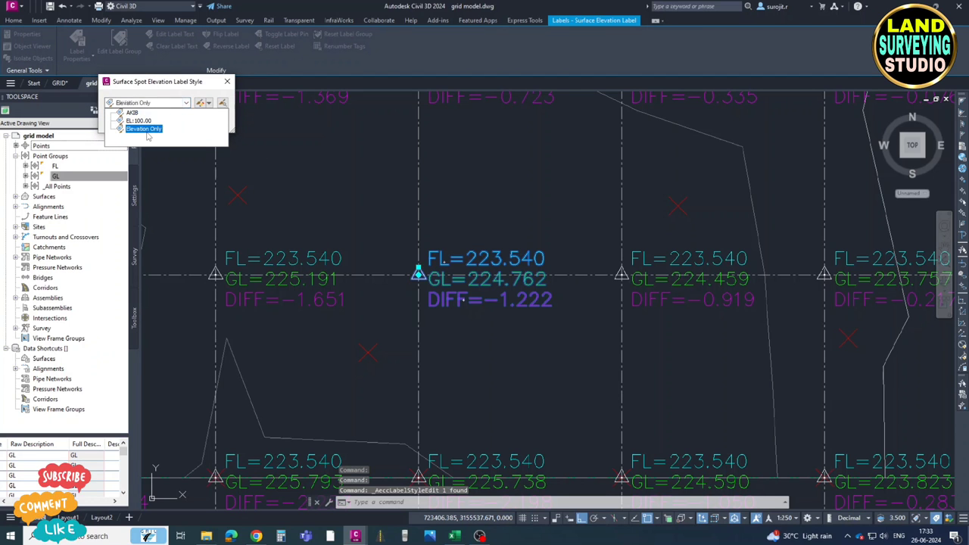
left_click(133, 112)
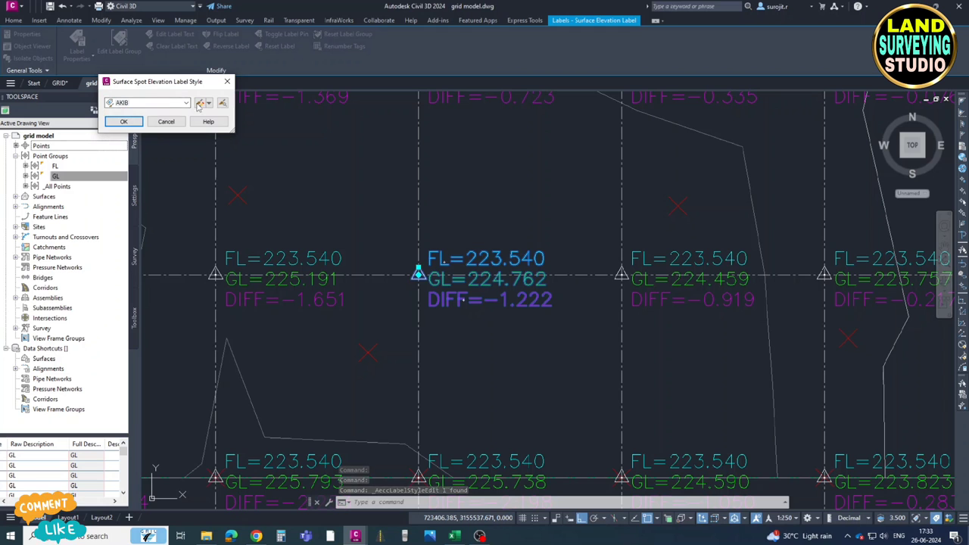
left_click(210, 104)
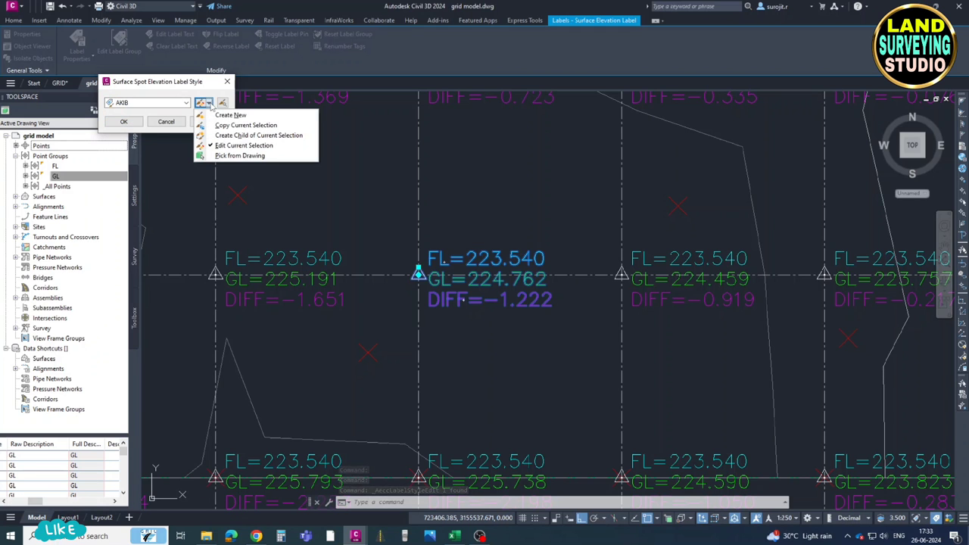
left_click(231, 115)
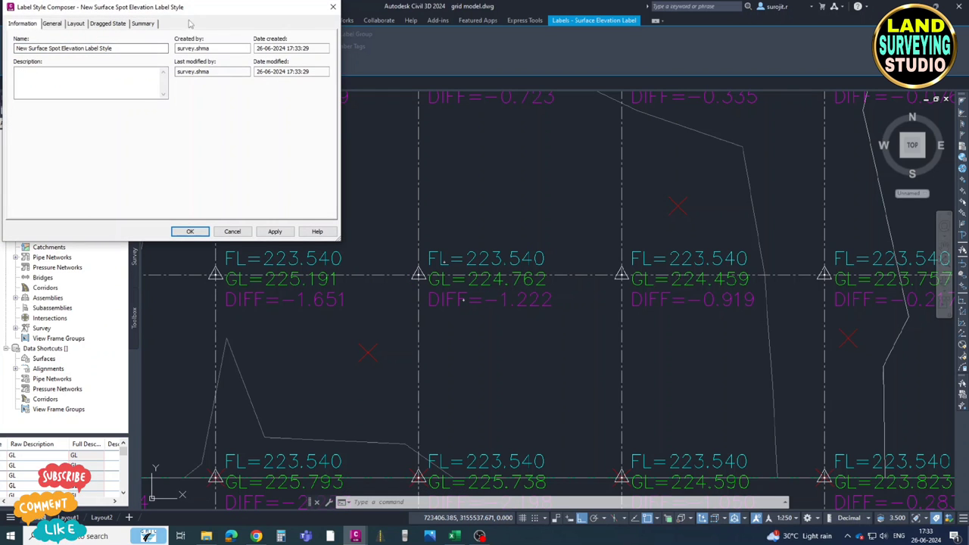
left_click(52, 24)
left_click(80, 25)
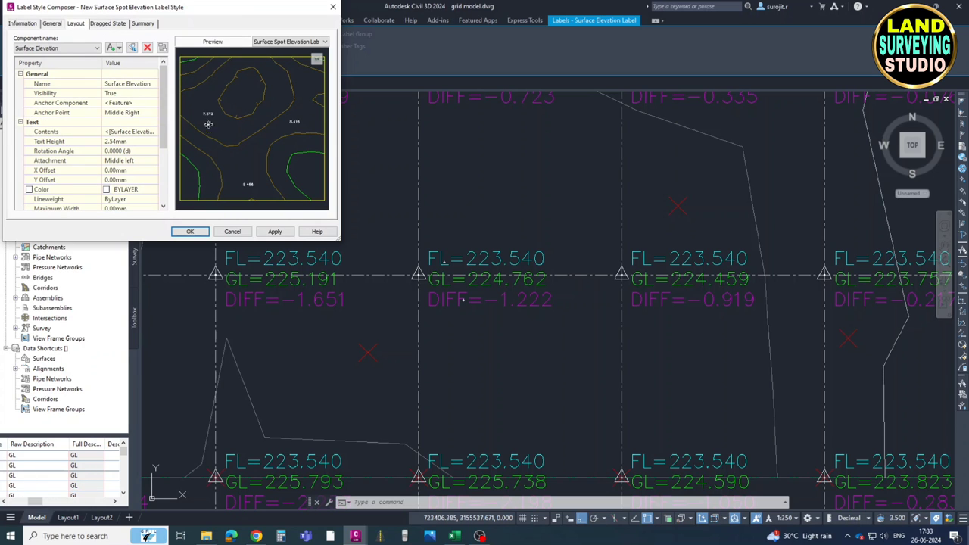
scroll(247, 141, "up", 3)
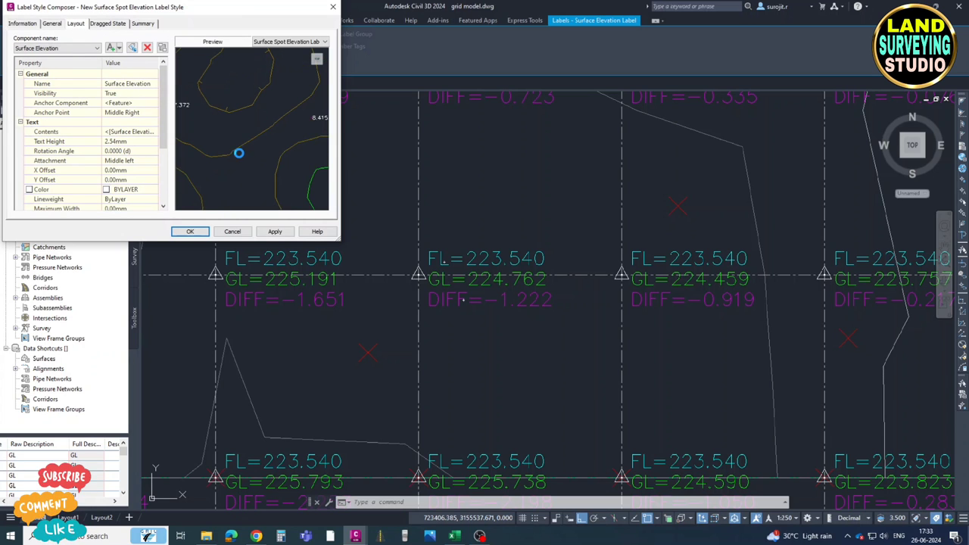
left_click(332, 8)
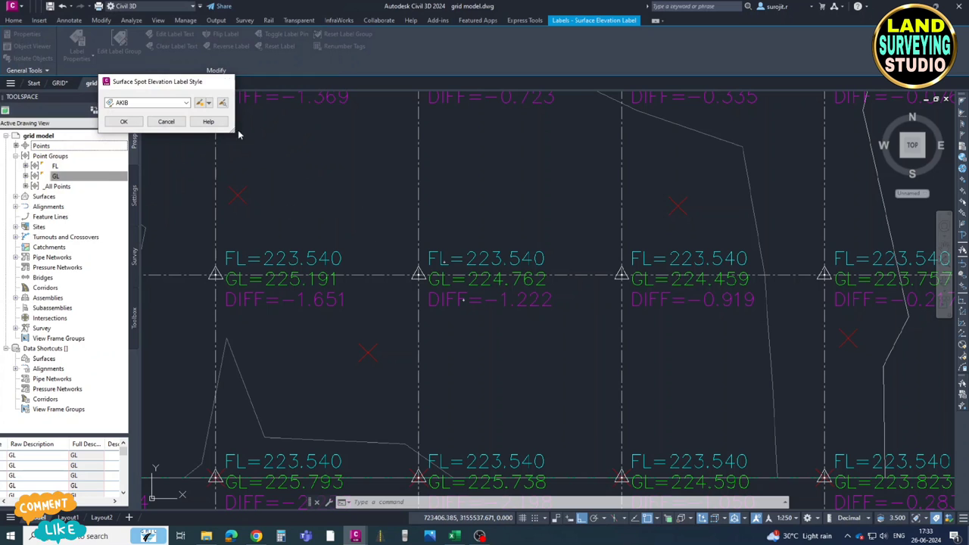
key("Return")
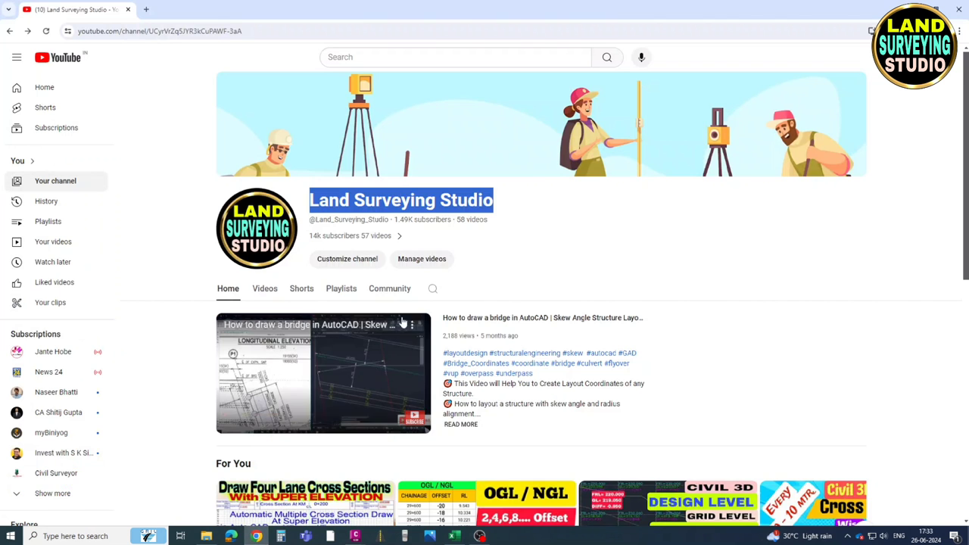
- Open the channel's video "Grid Level , FL GL Diff Showing on Every Grid" and read its full title
scroll(530, 348, "down", 3)
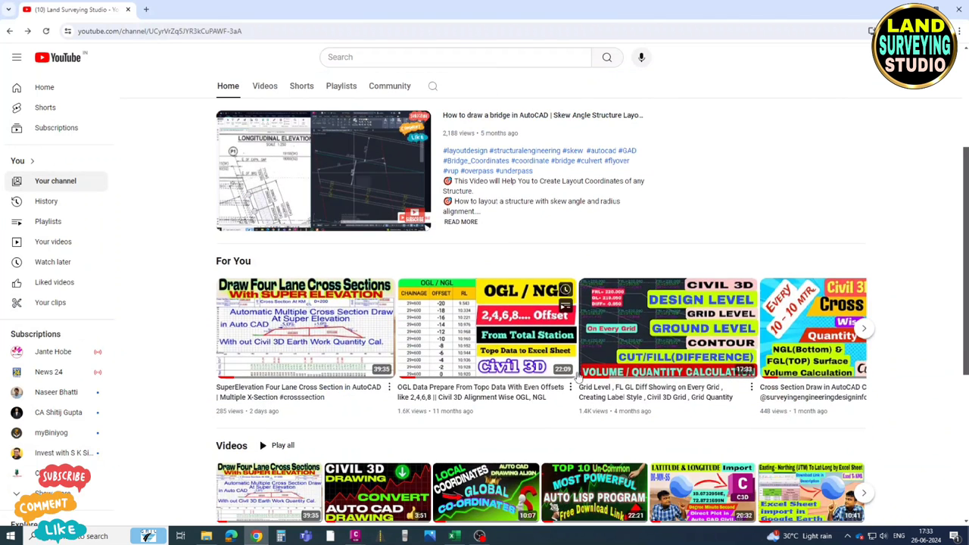
left_click(632, 375)
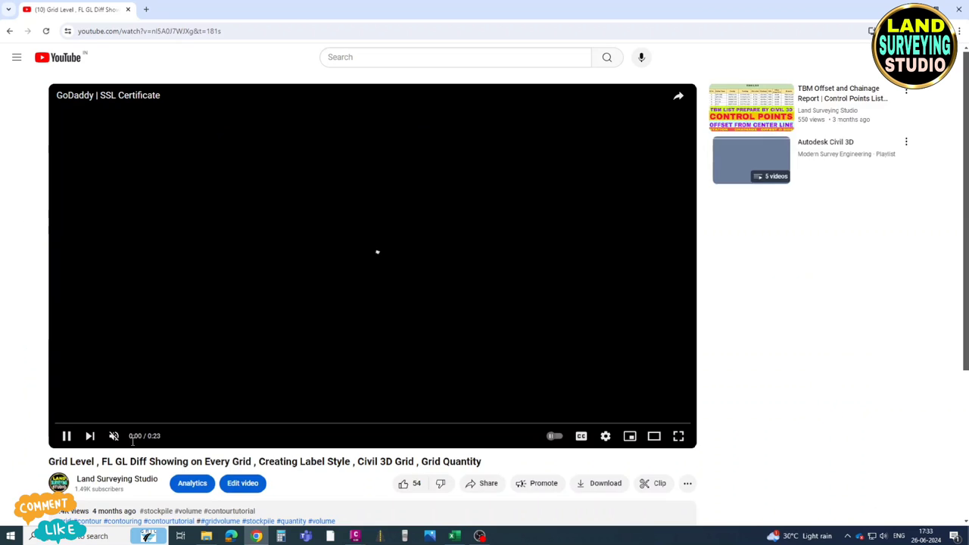
scroll(313, 381, "down", 3)
scroll(134, 312, "up", 3)
scroll(268, 325, "down", 3)
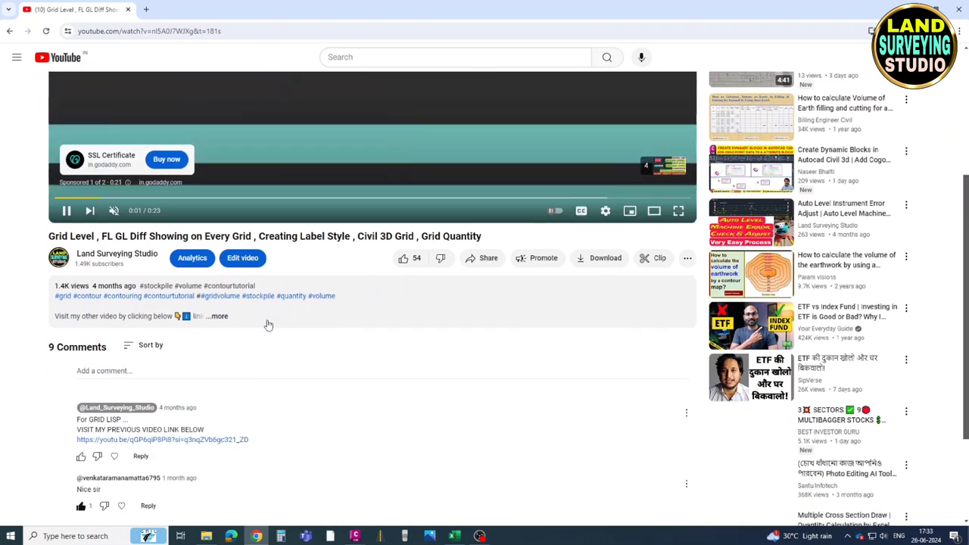
scroll(268, 324, "down", 1)
left_click_drag(49, 204, 214, 208)
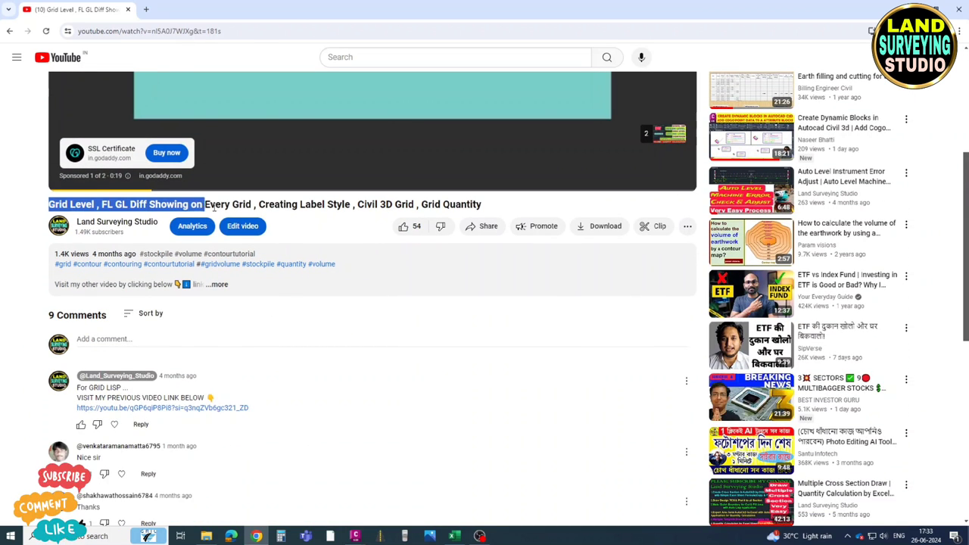
left_click_drag(314, 209, 480, 206)
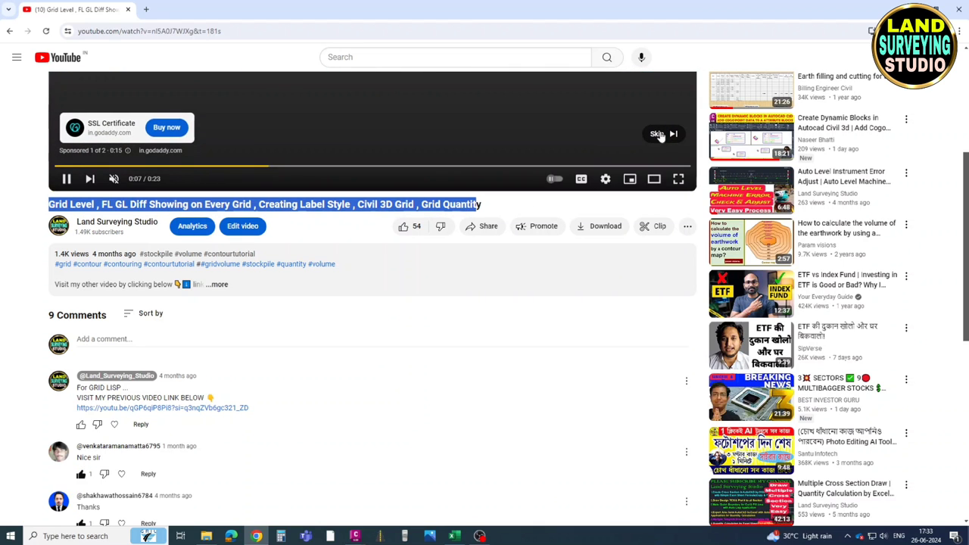
- Skip the advertisement and skim the video through its surface, feature line, grid text and label style parts
left_click(664, 134)
scroll(183, 323, "up", 4)
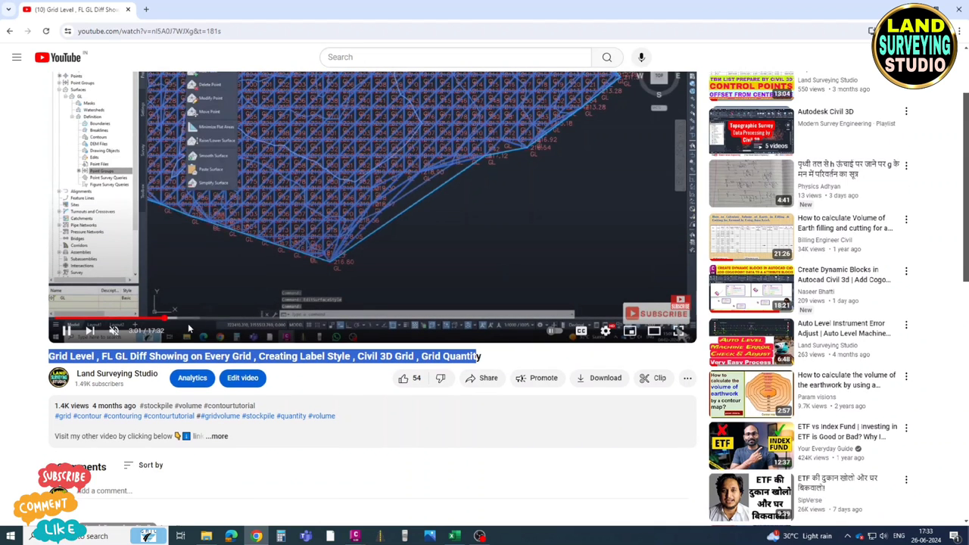
left_click(217, 322)
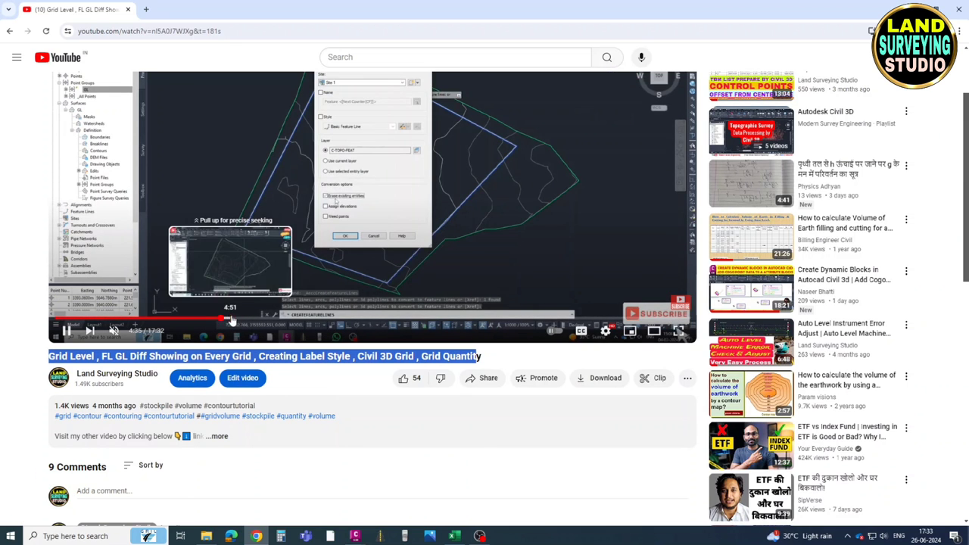
left_click(276, 322)
left_click(381, 322)
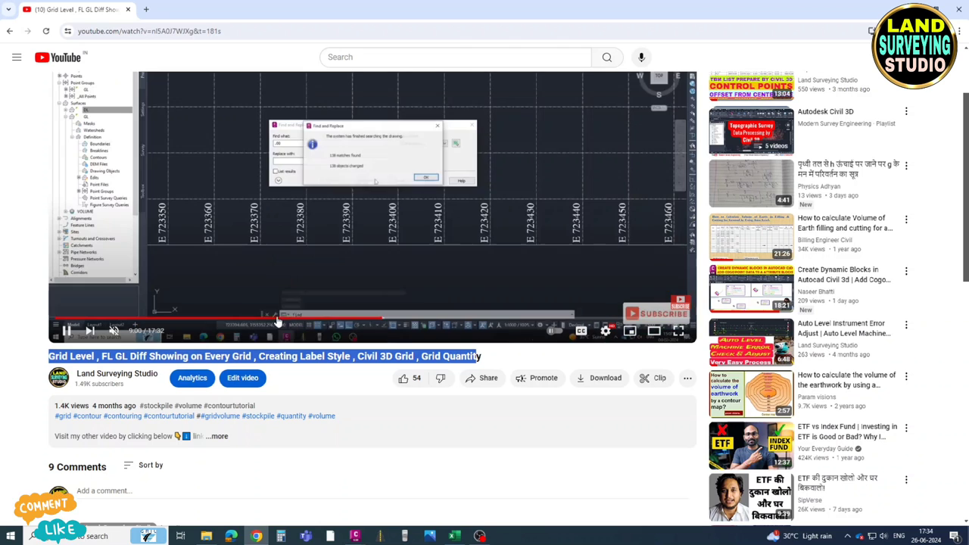
left_click(403, 323)
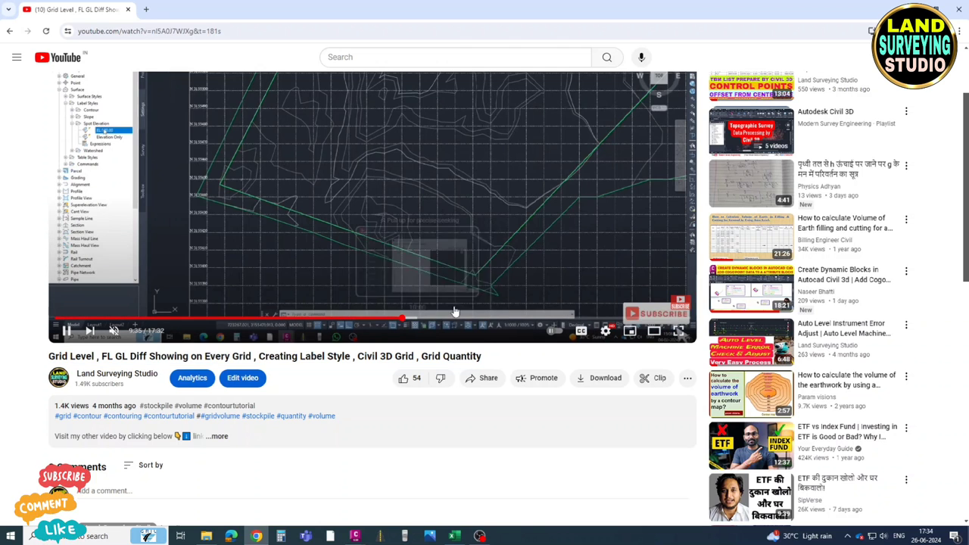
left_click(54, 332)
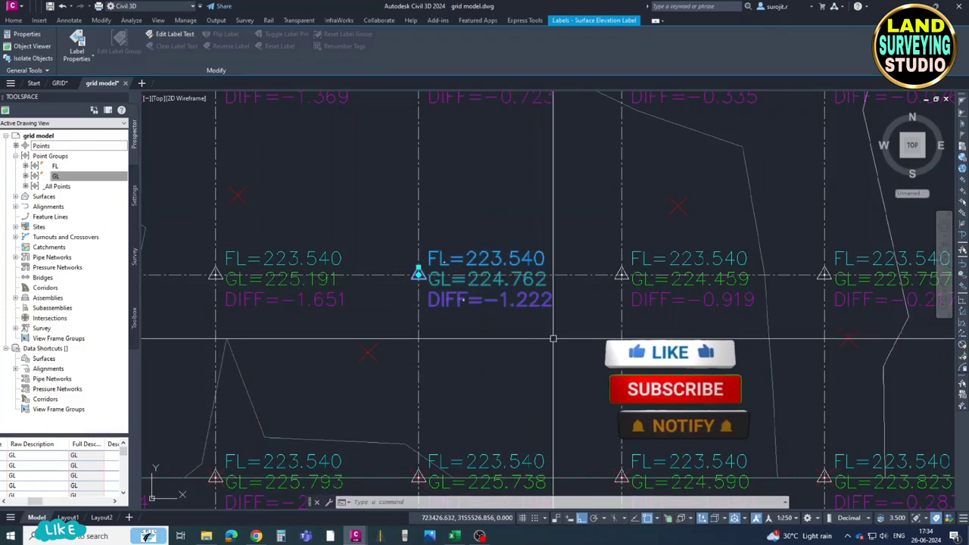
- Switch to Civil 3D, load the Boundary ABM (Automatic Boundary Multiple) VLX file into the grid model drawing, and check the file's full name
scroll(714, 328, "down", 5)
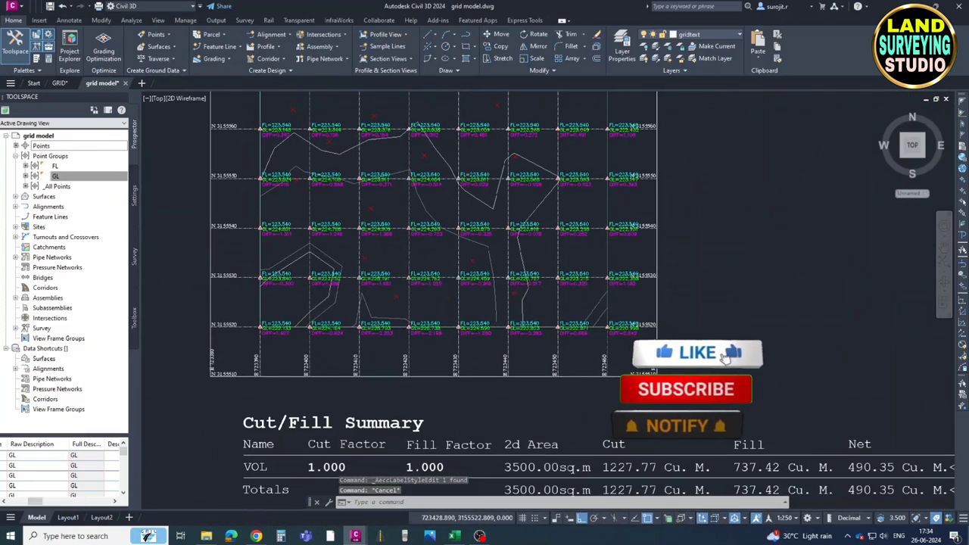
middle_click_drag(423, 203, 360, 251)
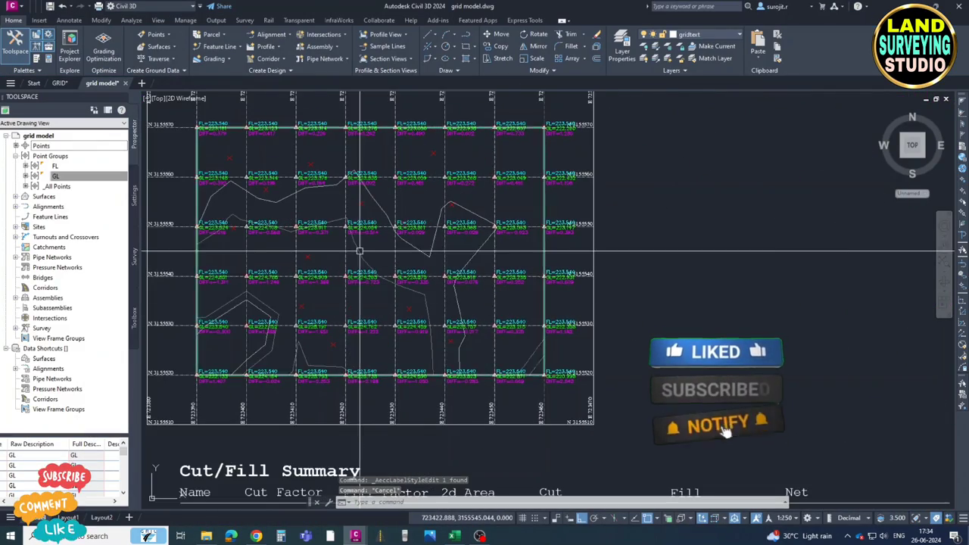
scroll(359, 251, "down", 3)
middle_click_drag(755, 238, 541, 255)
scroll(634, 246, "up", 3)
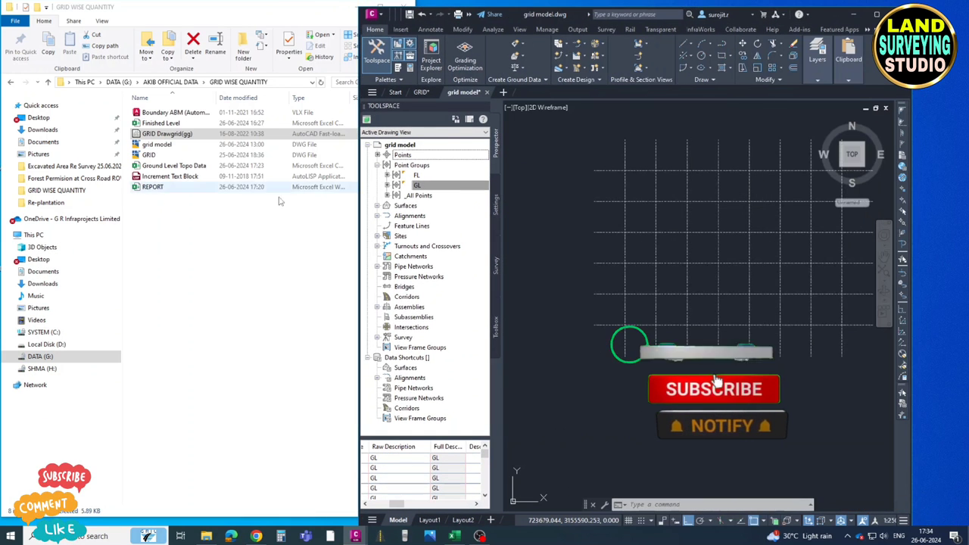
left_click(174, 112)
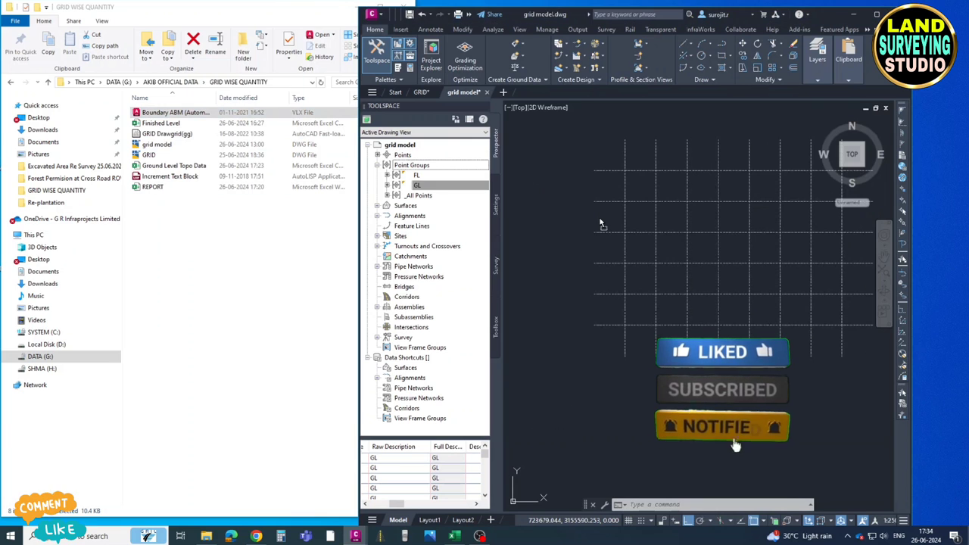
left_click_drag(600, 224, 602, 225)
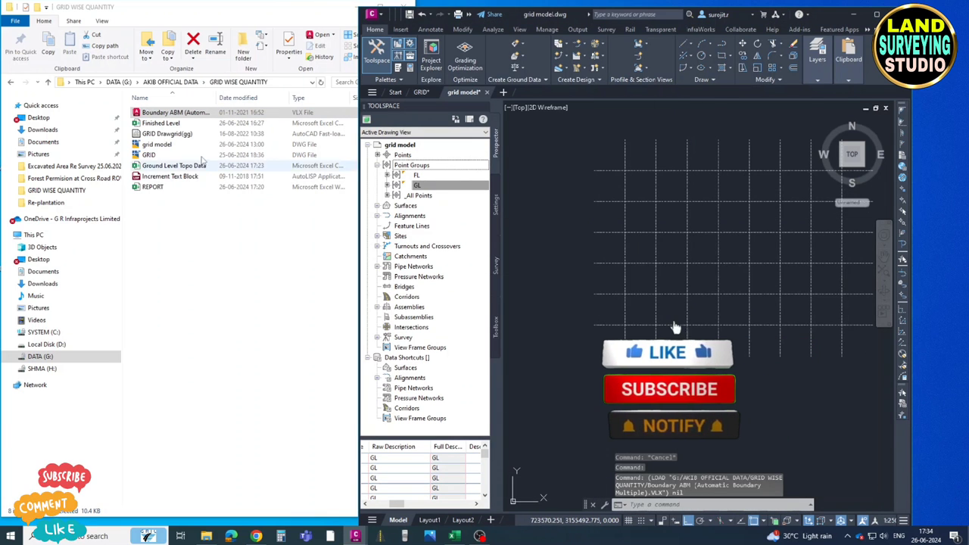
left_click(174, 113)
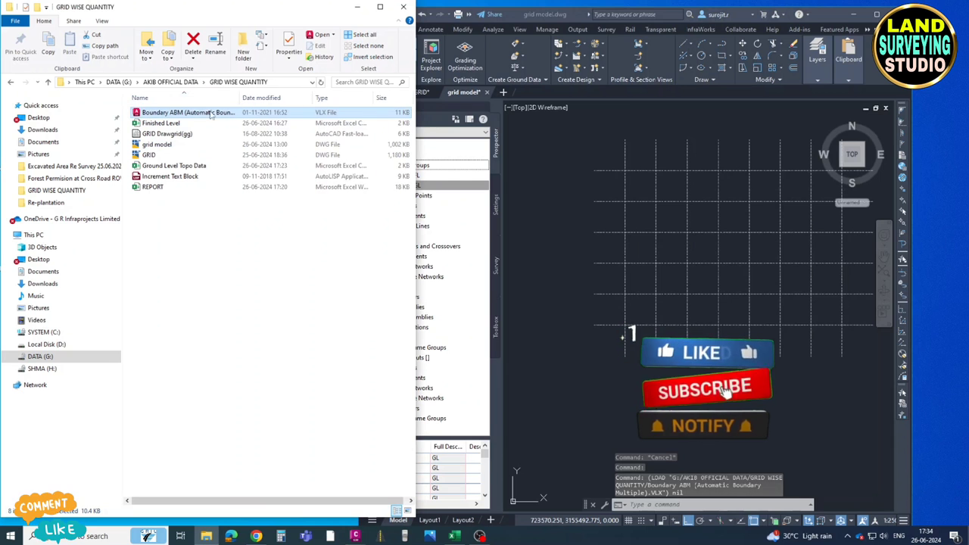
left_click(174, 113)
left_click(173, 112)
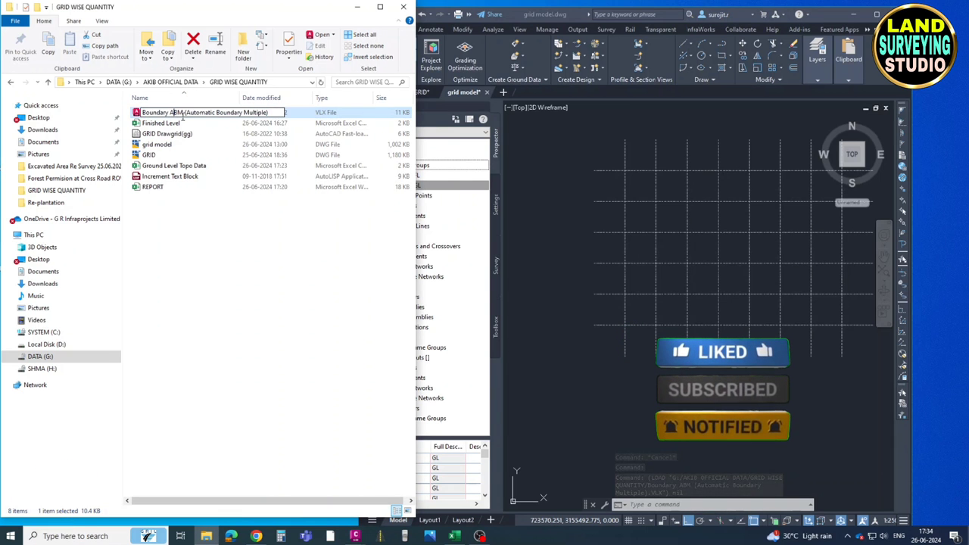
- Try to generate closed cell boundaries from all lines of the unlabelled grid with the ABM command
left_click(608, 187)
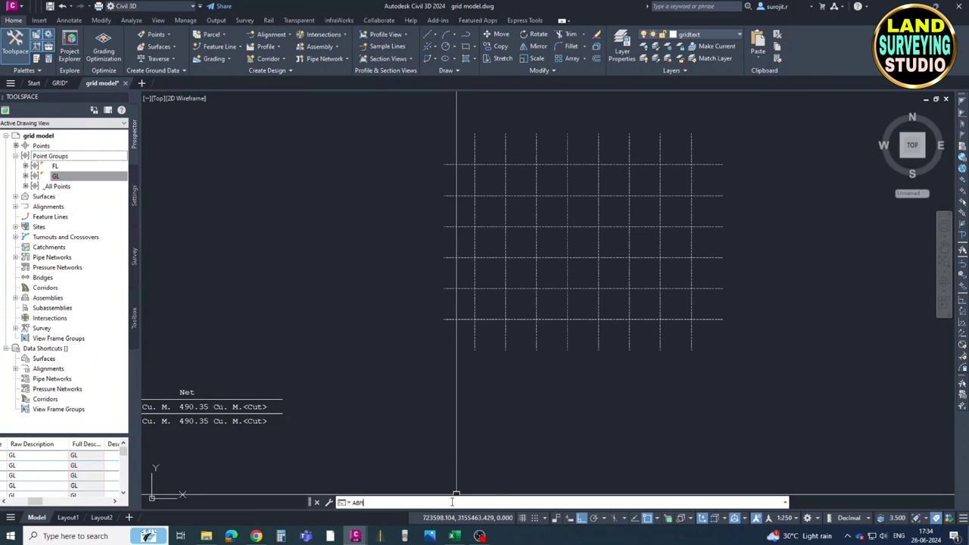
key("Return")
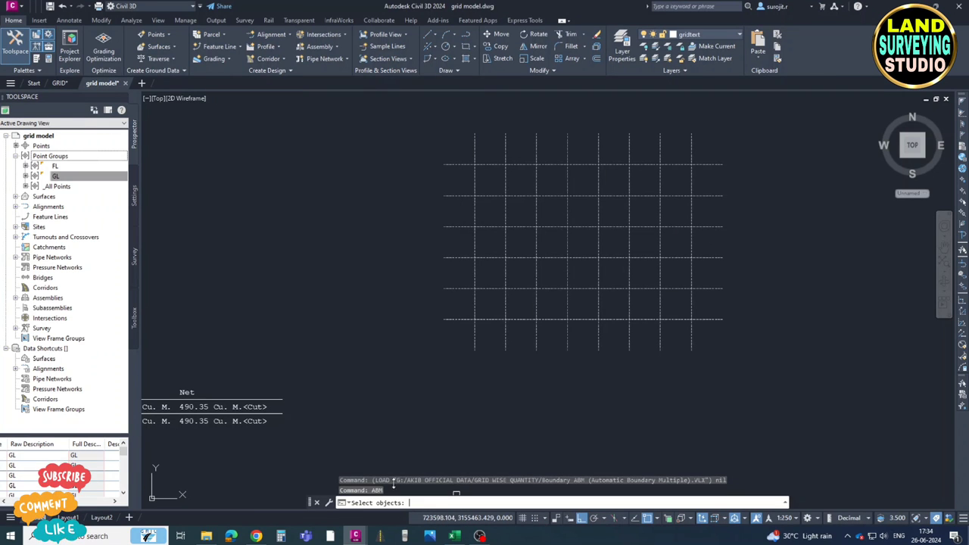
left_click(411, 117)
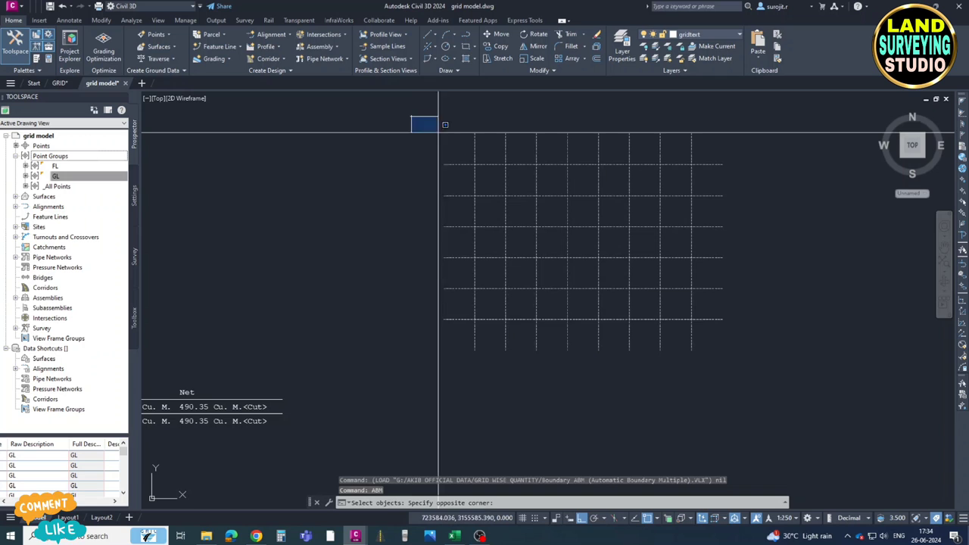
left_click(776, 391)
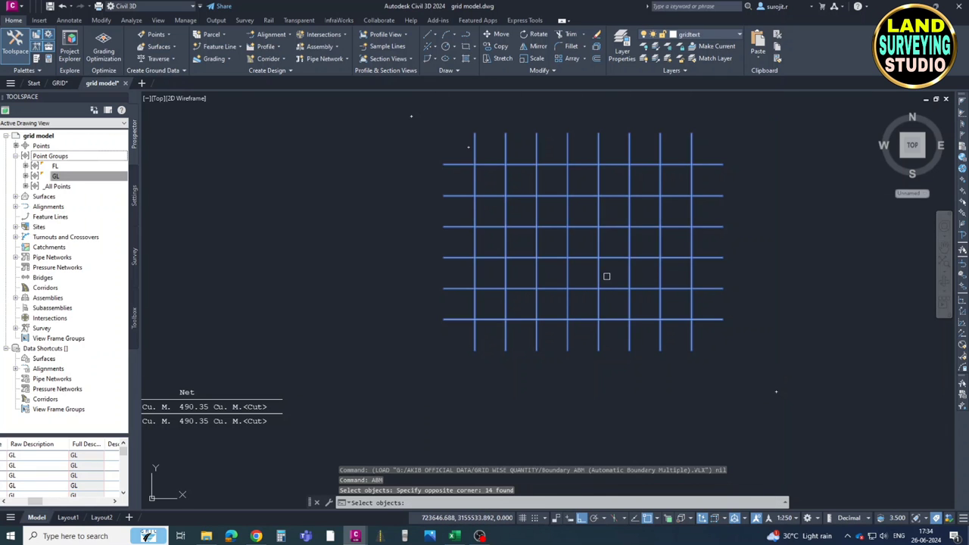
key("Return")
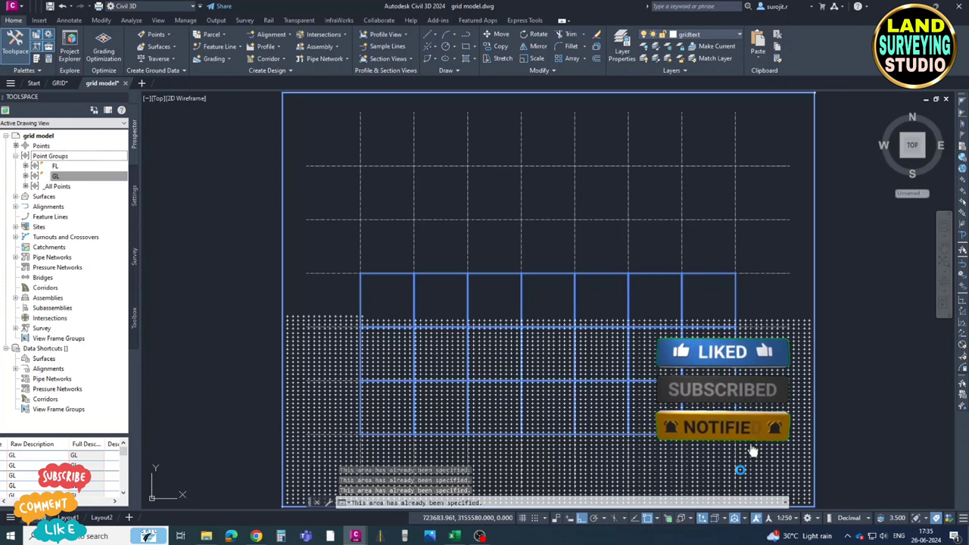
left_click(740, 470)
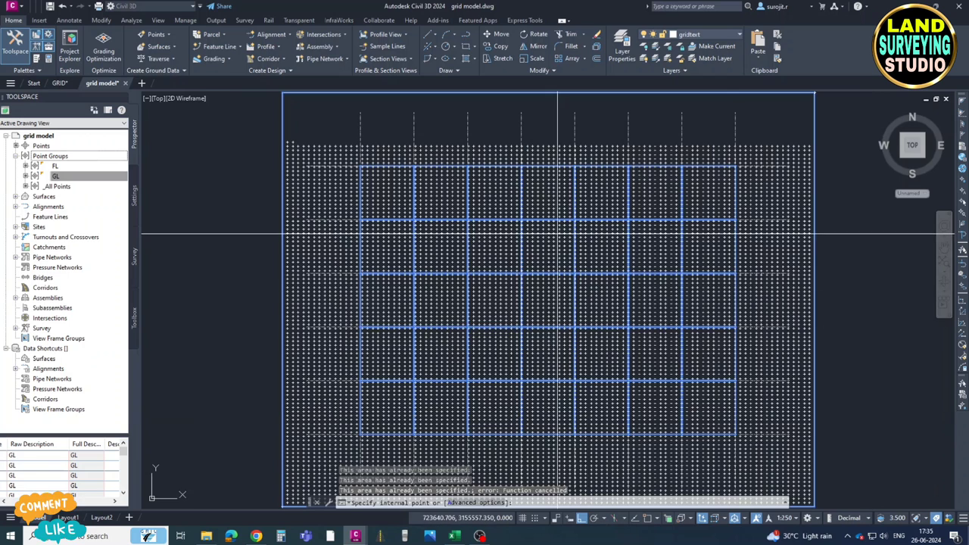
key("Escape")
- Examine individual lines of the unlabelled grid and its surrounding frame for closed cell boundaries
scroll(558, 177, "down", 3)
scroll(459, 250, "up", 4)
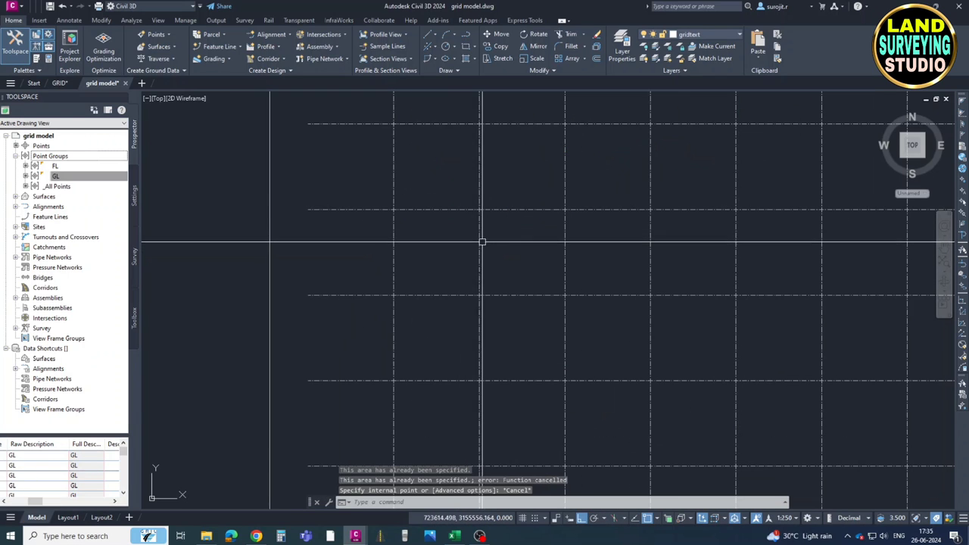
left_click(467, 244)
scroll(468, 242, "down", 6)
scroll(488, 212, "up", 4)
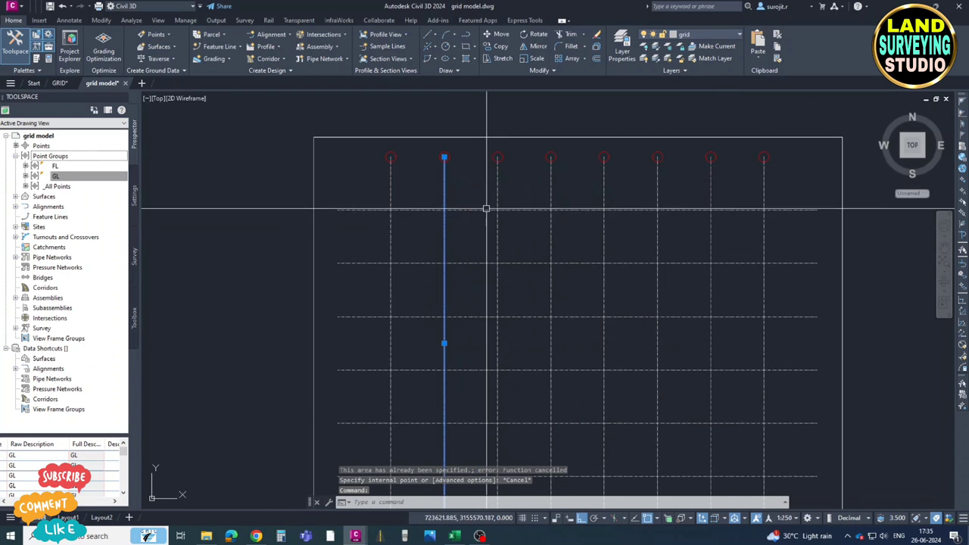
left_click(522, 234)
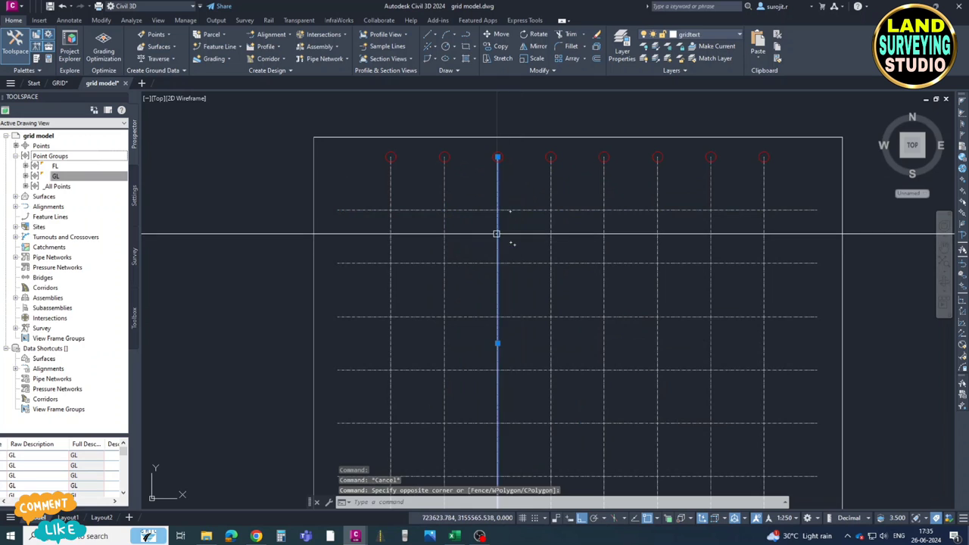
key("Escape")
scroll(558, 217, "down", 4)
scroll(581, 297, "up", 5)
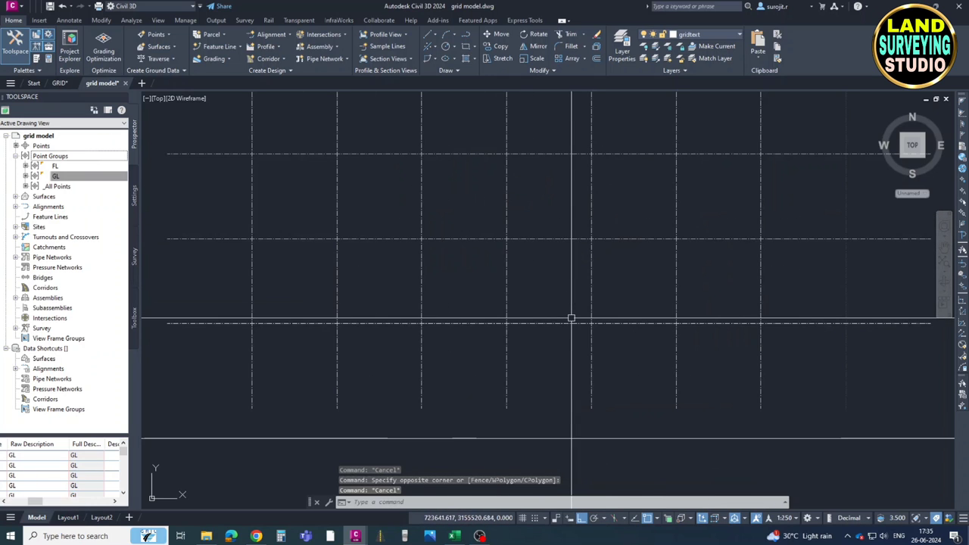
- Run the ABM command on all lines of the unlabelled grid together with the surrounding frame to generate closed cell boundaries
type("B")
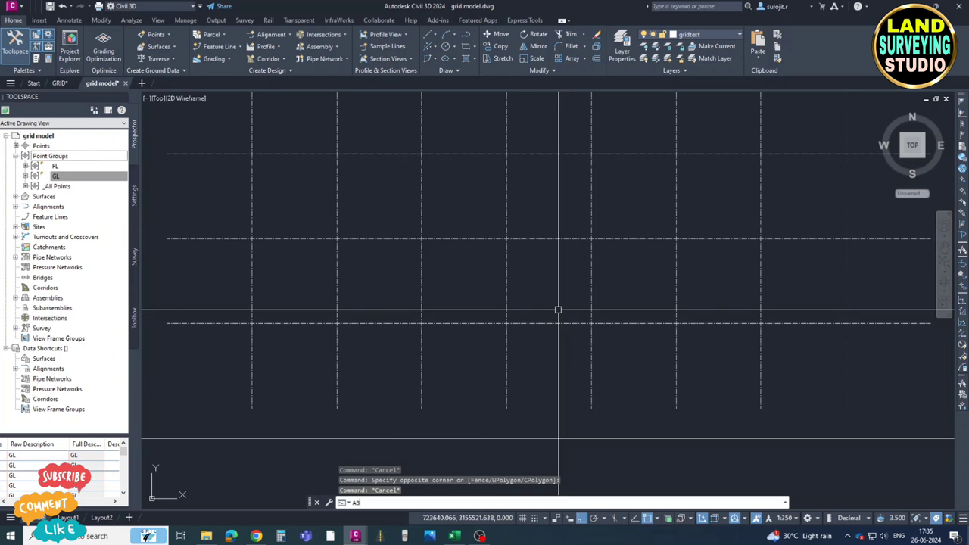
type("M")
key("Return")
scroll(558, 309, "down", 6)
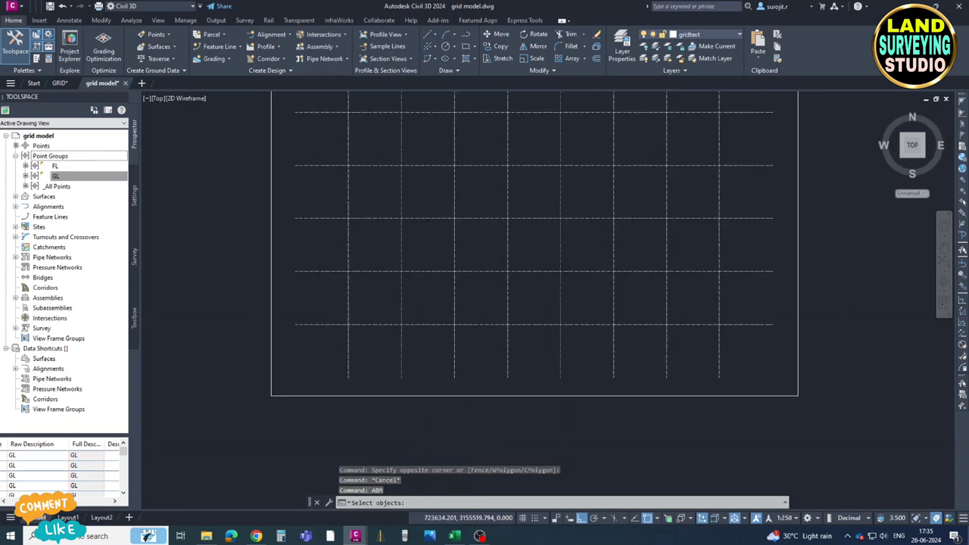
left_click(444, 226)
left_click(603, 364)
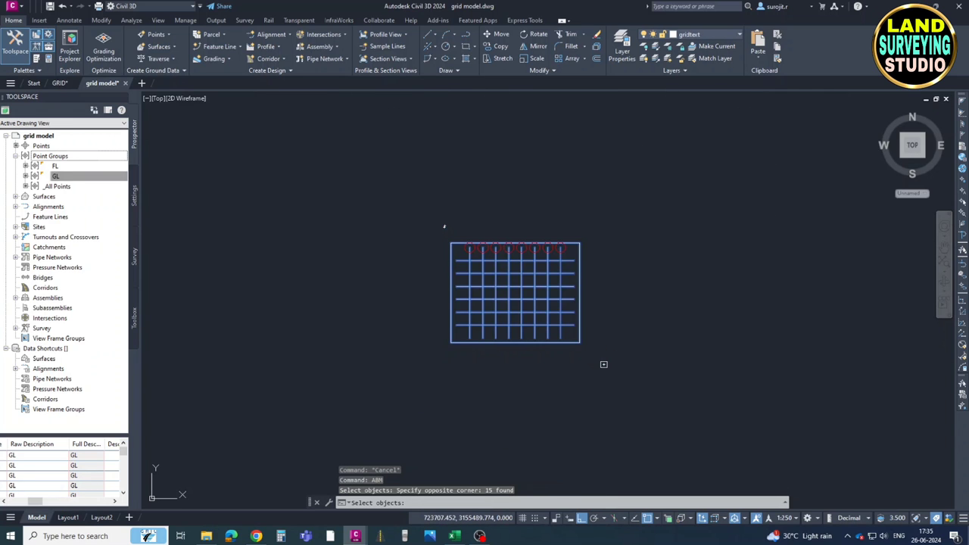
key("Return")
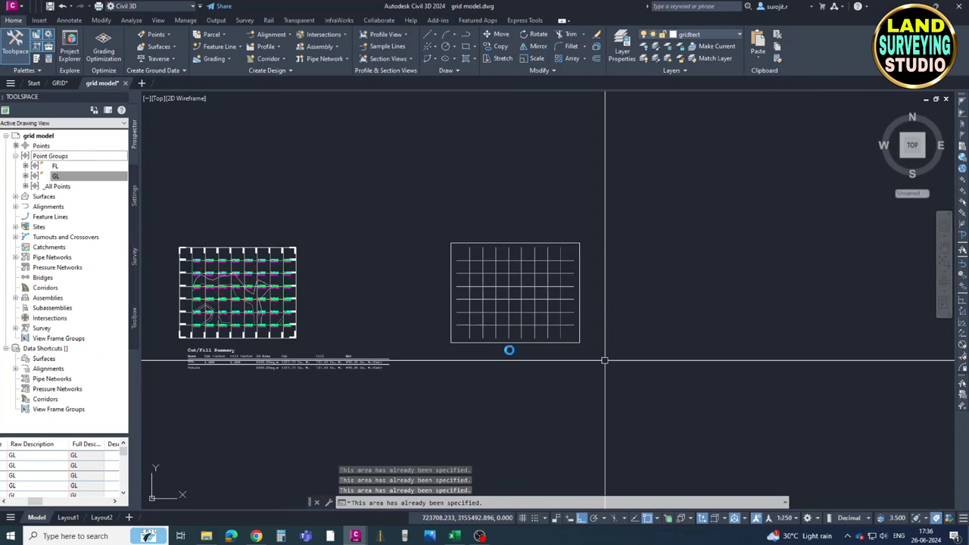
- Select all polylines similar to one grid cell boundary, and exclude the outer frame and the labelled grid's boundary from the selection
scroll(522, 299, "up", 5)
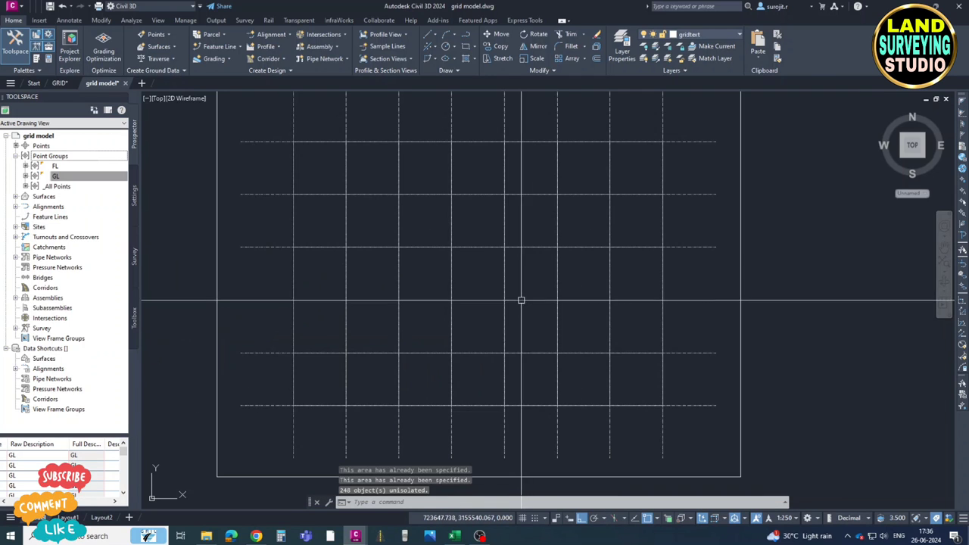
left_click(503, 266)
middle_click_drag(503, 265, 598, 262)
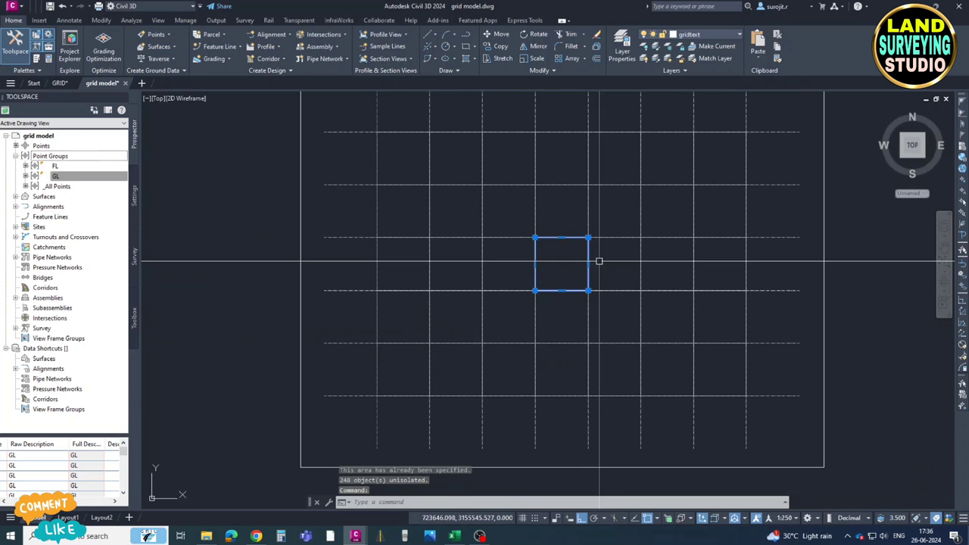
right_click(599, 262)
left_click(632, 426)
scroll(560, 326, "down", 3)
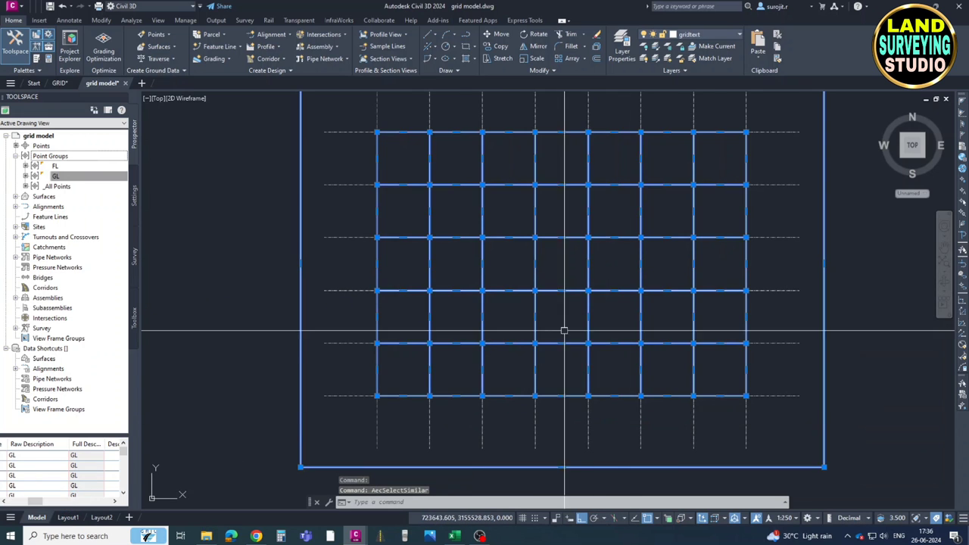
left_click(726, 430)
scroll(552, 314, "down", 5)
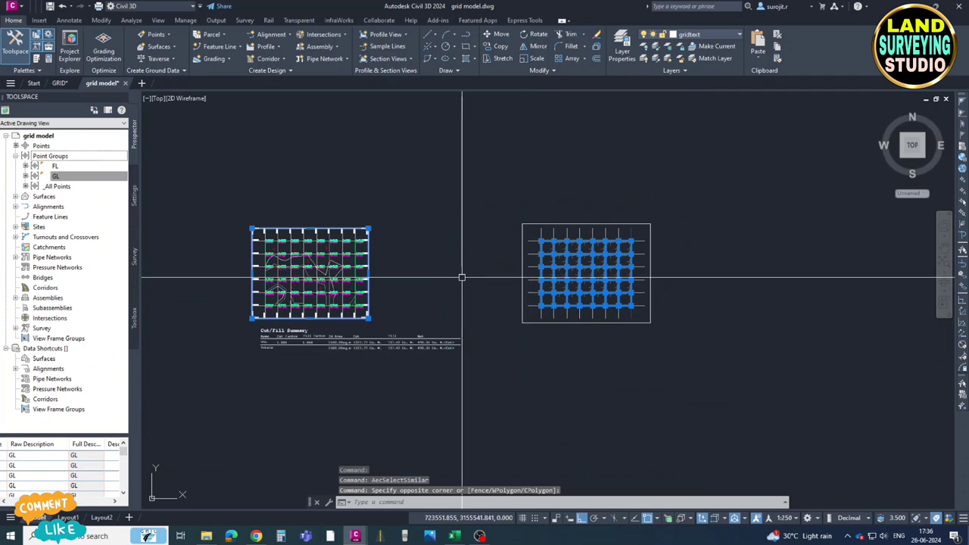
left_click(430, 274, "shift")
left_click(345, 212, "shift")
scroll(567, 286, "up", 4)
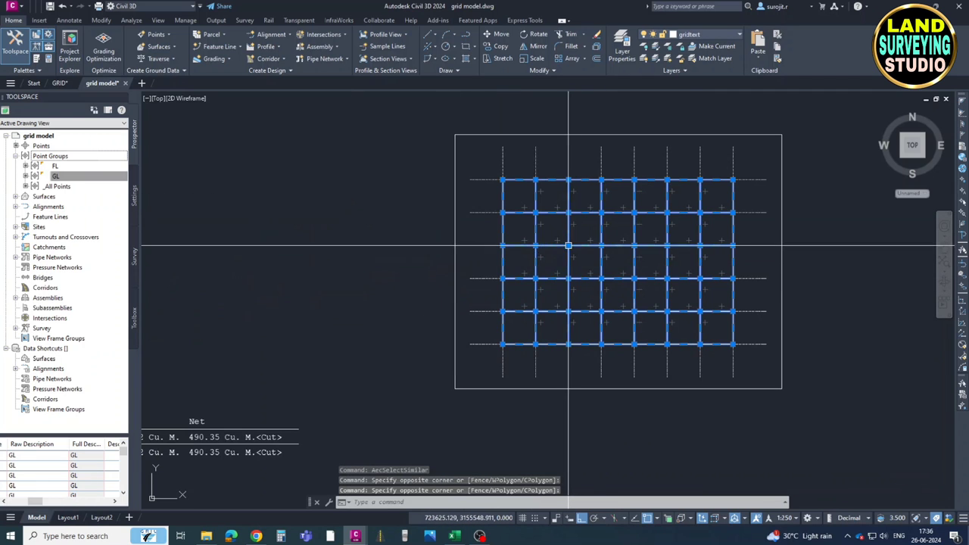
- Open the properties of the selected grid cell polylines and access their colour setting
type("ch")
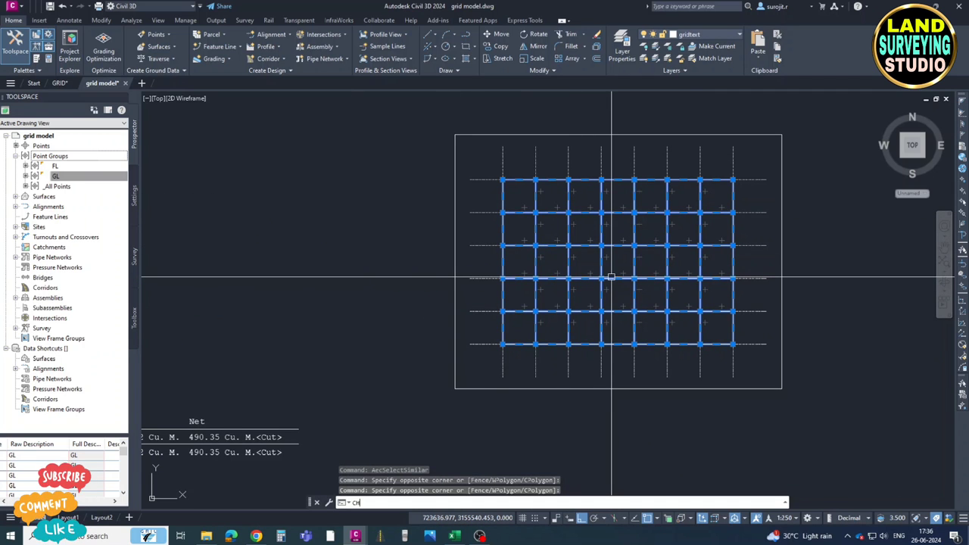
key("Return")
left_click(129, 115)
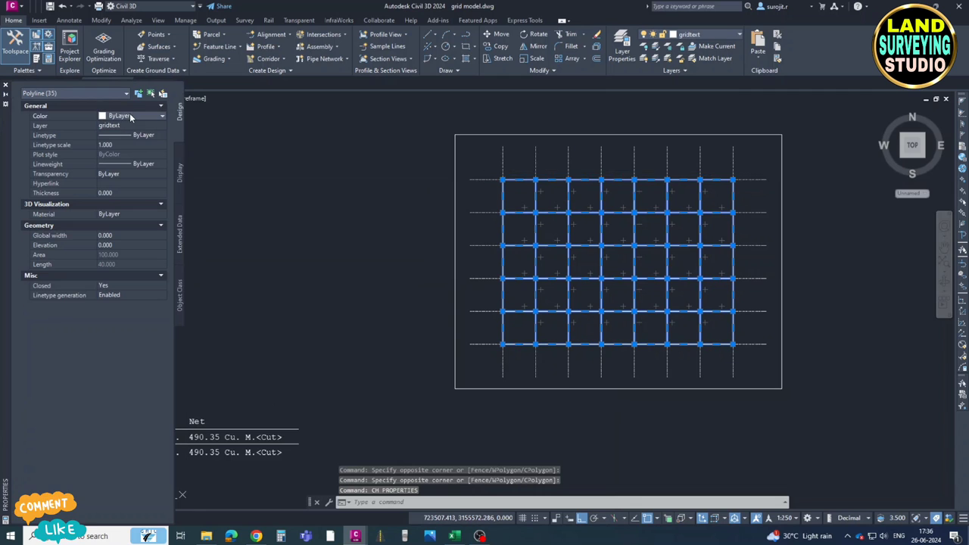
- Set the color of the selected grid-square polylines to Yellow and their global width to 0.3
left_click(129, 115)
left_click(121, 153)
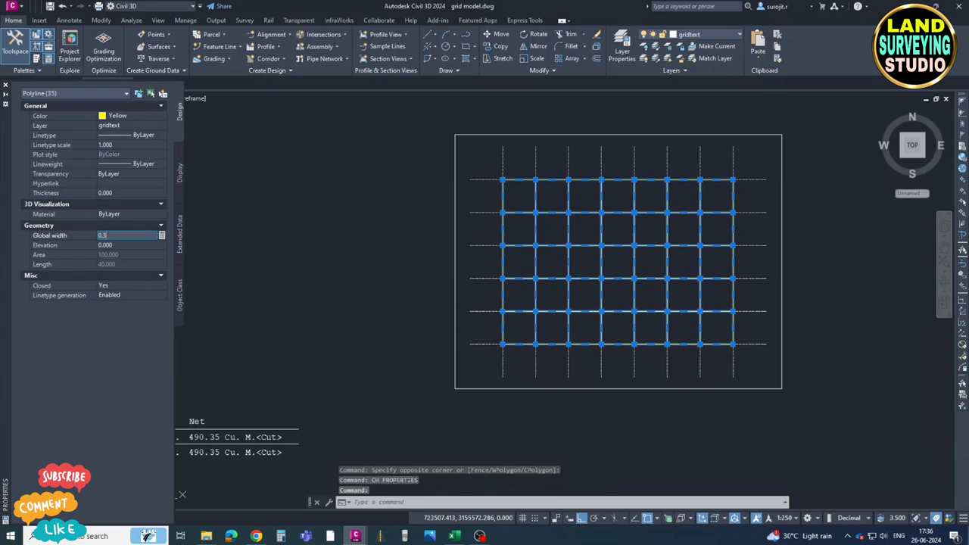
type("0.3")
key("Tab")
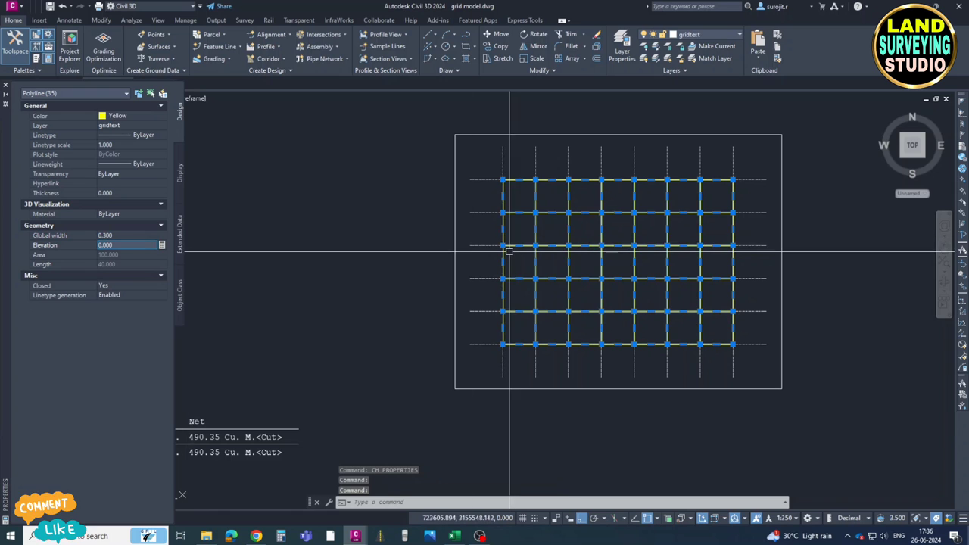
- Copy the grid-square polylines from their upper-right corner onto the matching corner of the labelled survey grid at N 3155570
type("co")
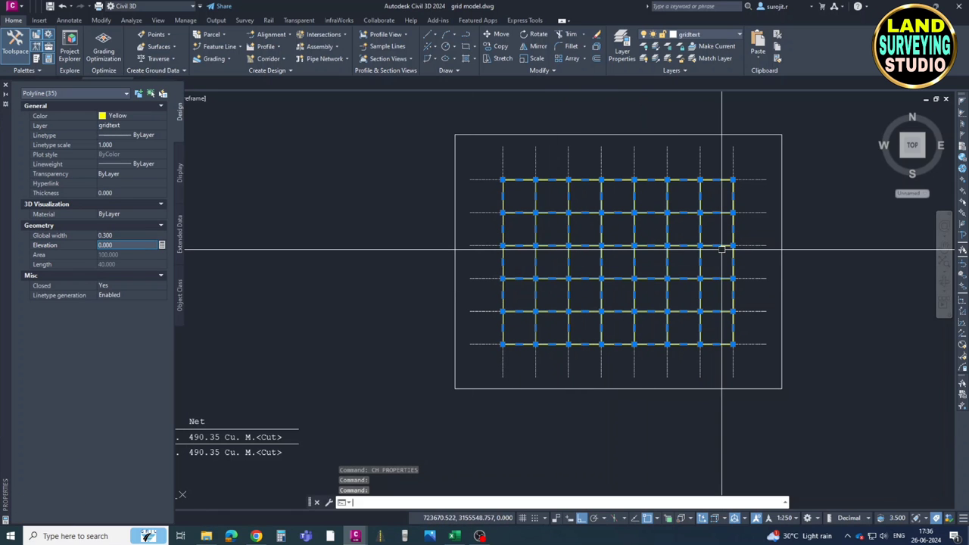
key("Return")
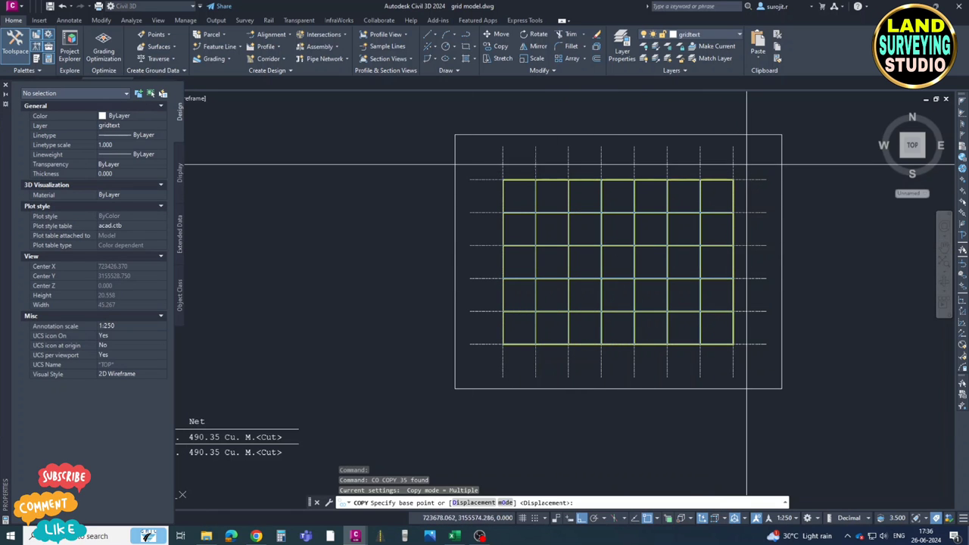
scroll(734, 179, "up", 5)
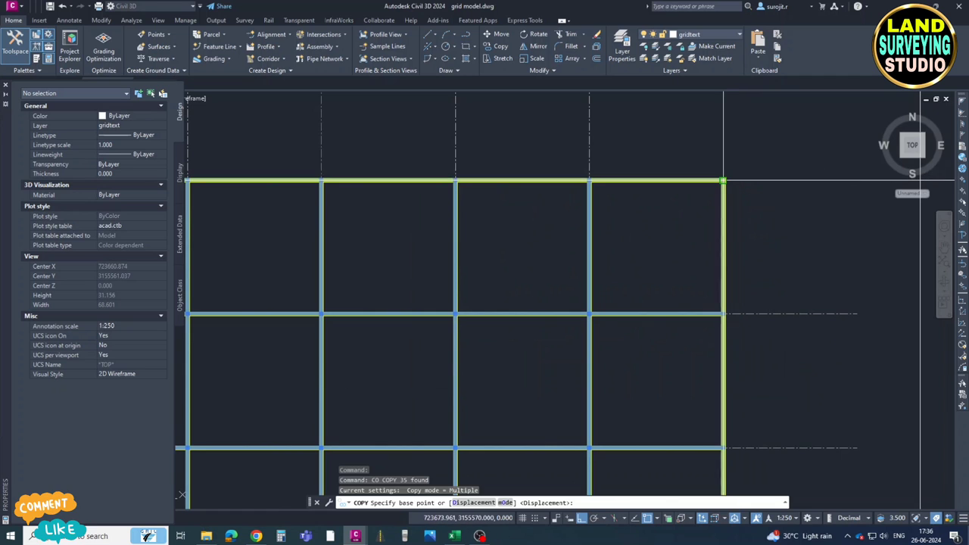
left_click(723, 180)
scroll(758, 159, "down", 6)
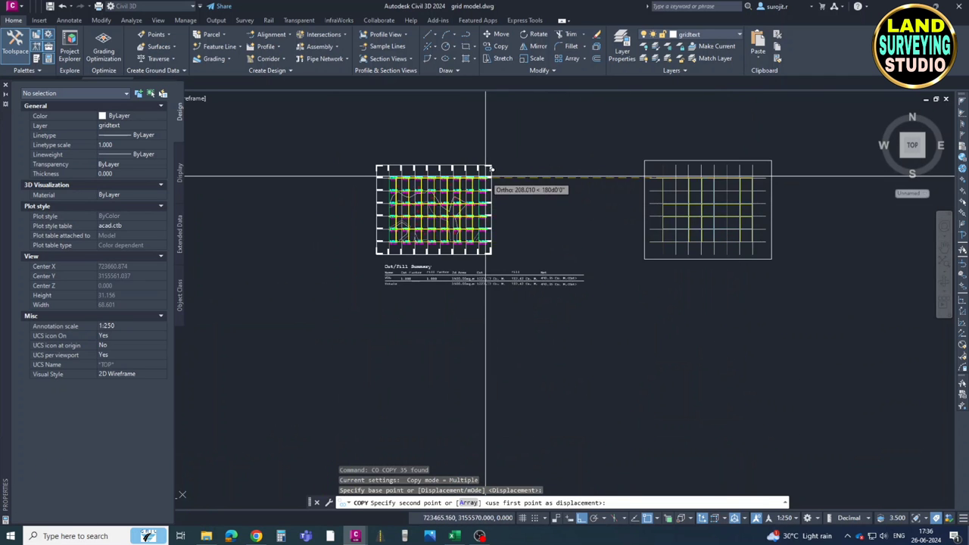
scroll(459, 184, "up", 8)
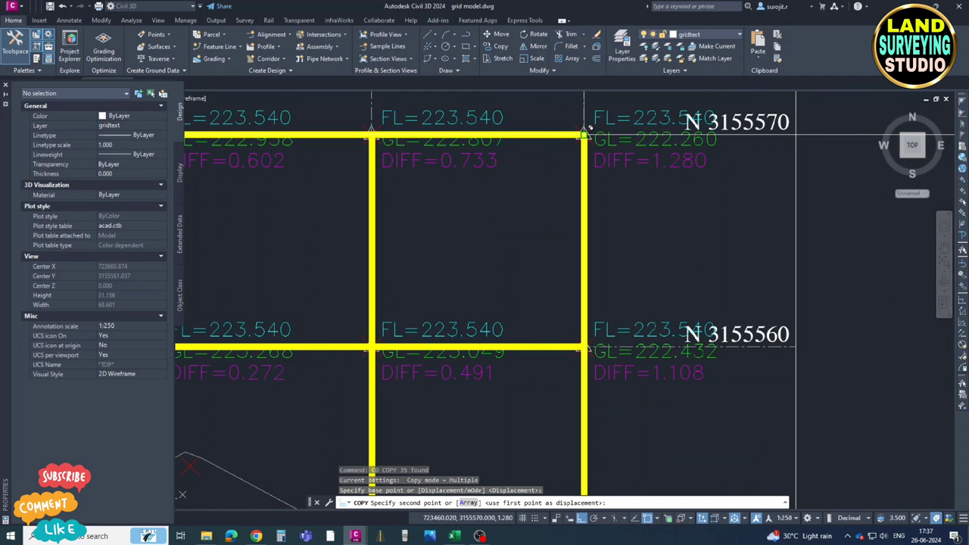
scroll(578, 162, "down", 10)
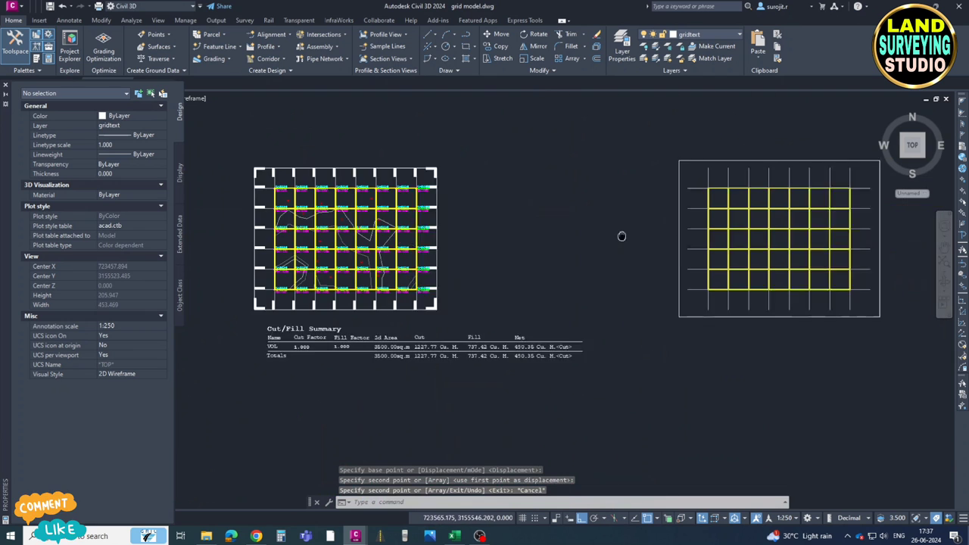
key("Escape")
- Erase the separate working grid together with its frame and close the Properties palette
left_click(618, 133)
left_click(908, 368)
key("Delete")
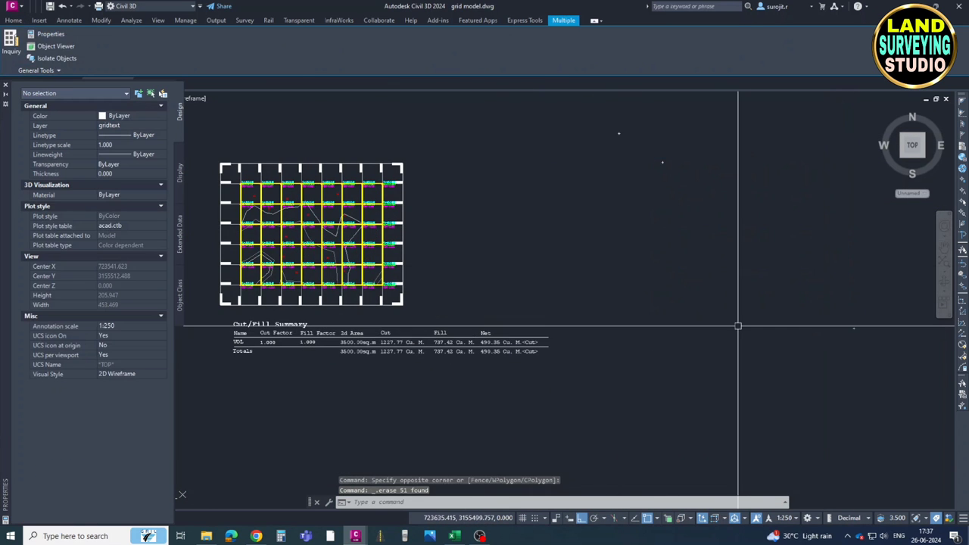
middle_click_drag(389, 243, 465, 304)
scroll(302, 262, "up", 4)
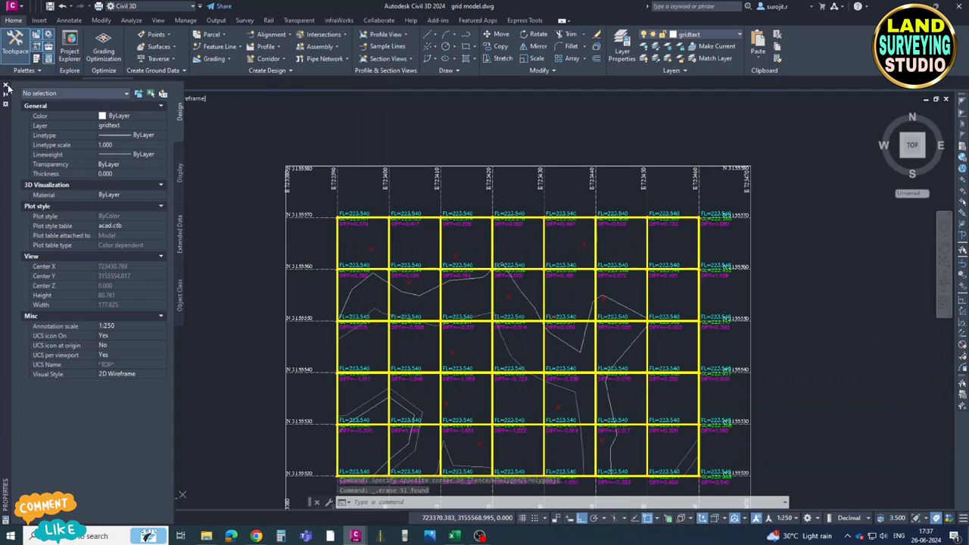
left_click(6, 86)
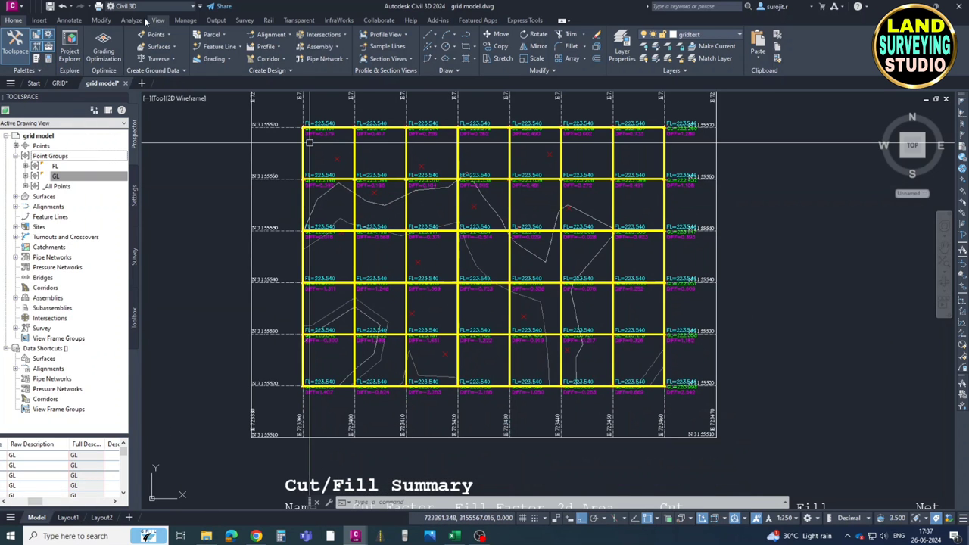
- Open the Volumes Dashboard, display its cut/fill graph and select the VOL surface
left_click(135, 21)
left_click(331, 50)
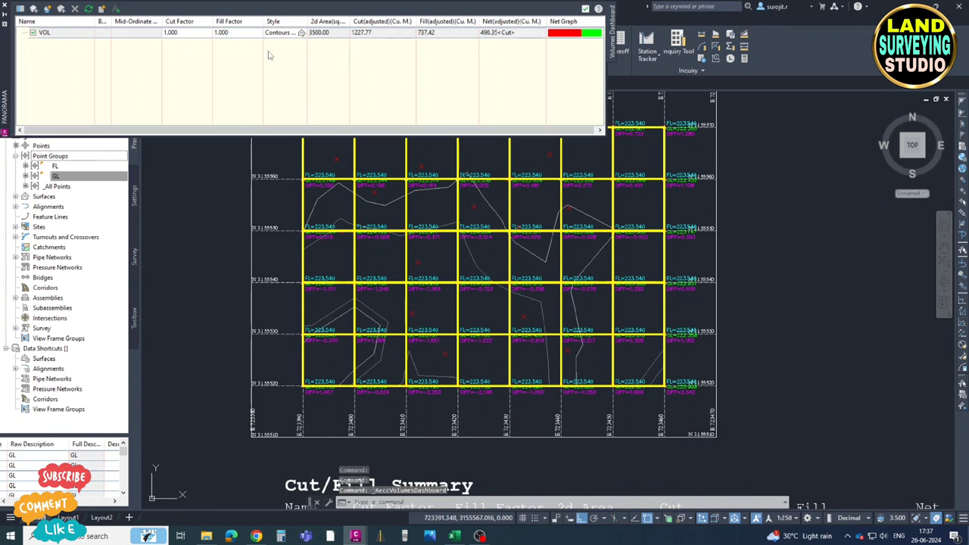
middle_click_drag(502, 236, 513, 324)
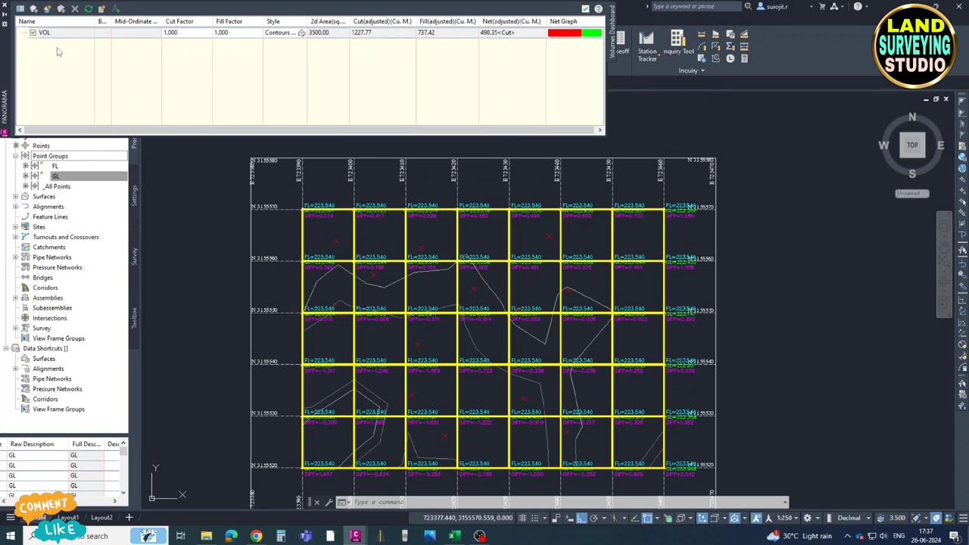
left_click(21, 11)
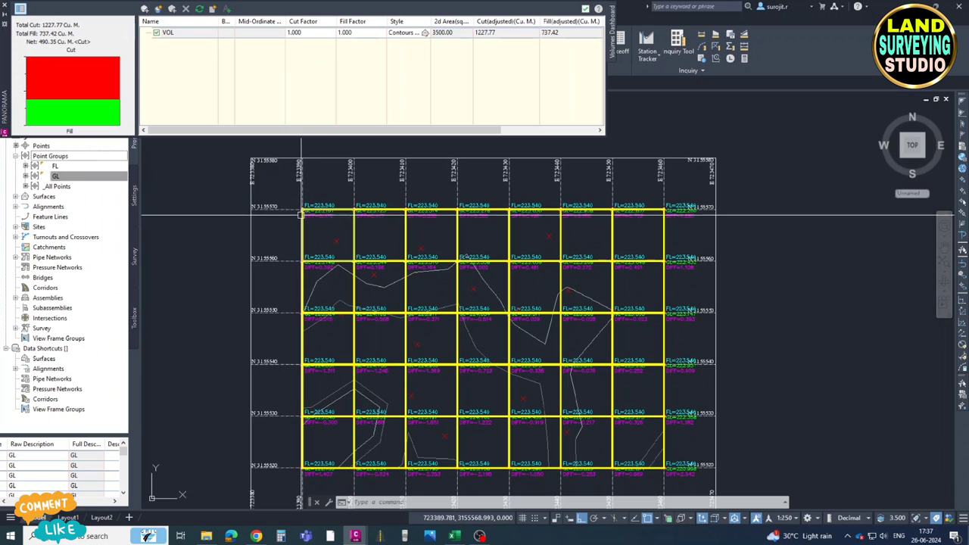
left_click(182, 34)
left_click(173, 9)
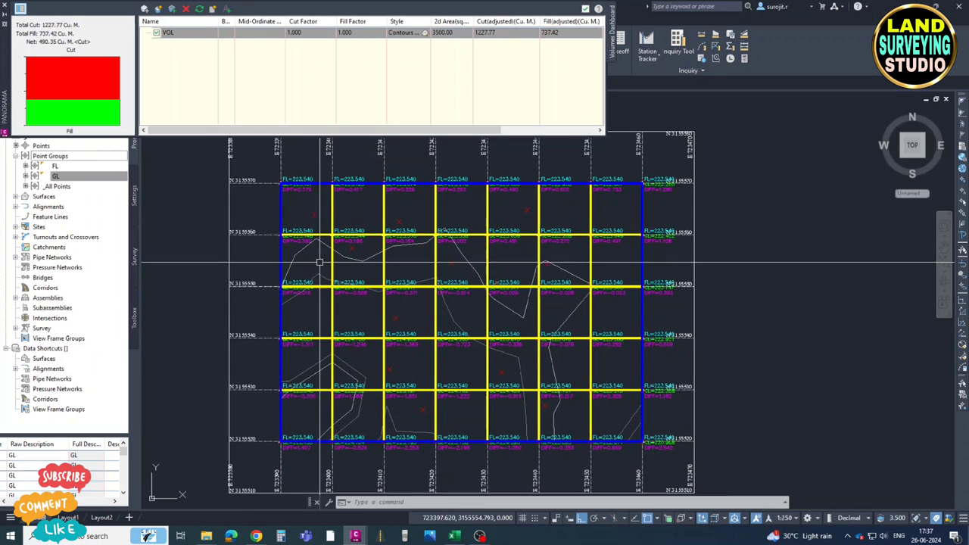
right_click(309, 221)
mouse_move(353, 286)
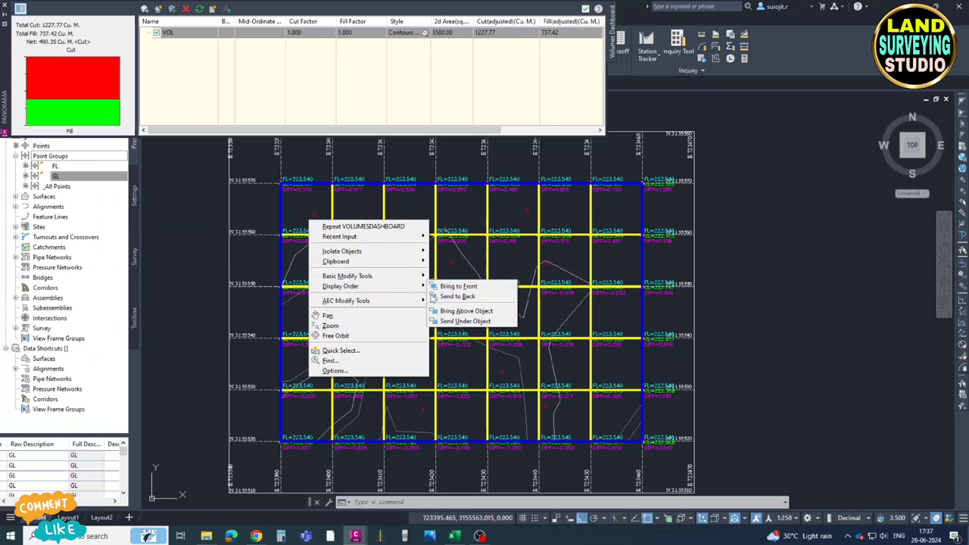
left_click(471, 300)
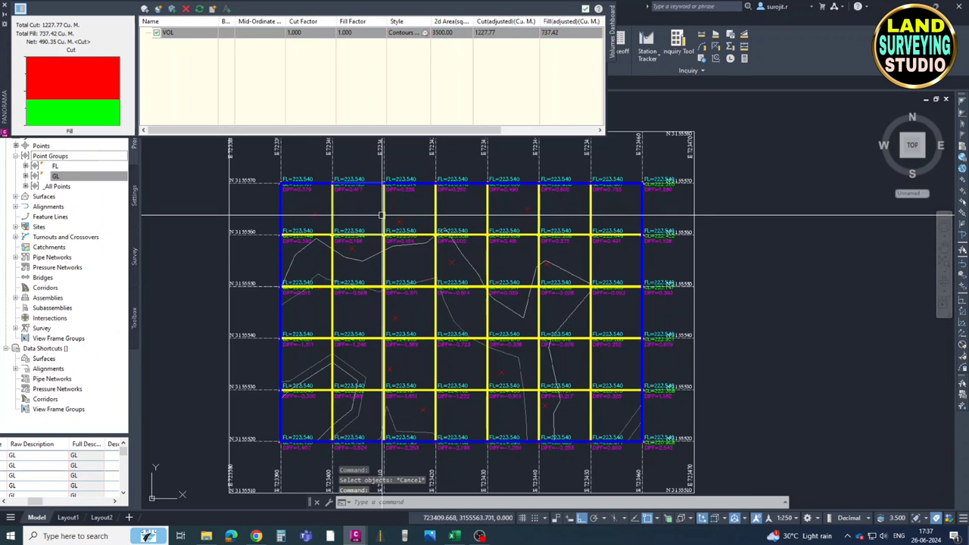
key("Escape")
right_click(354, 219)
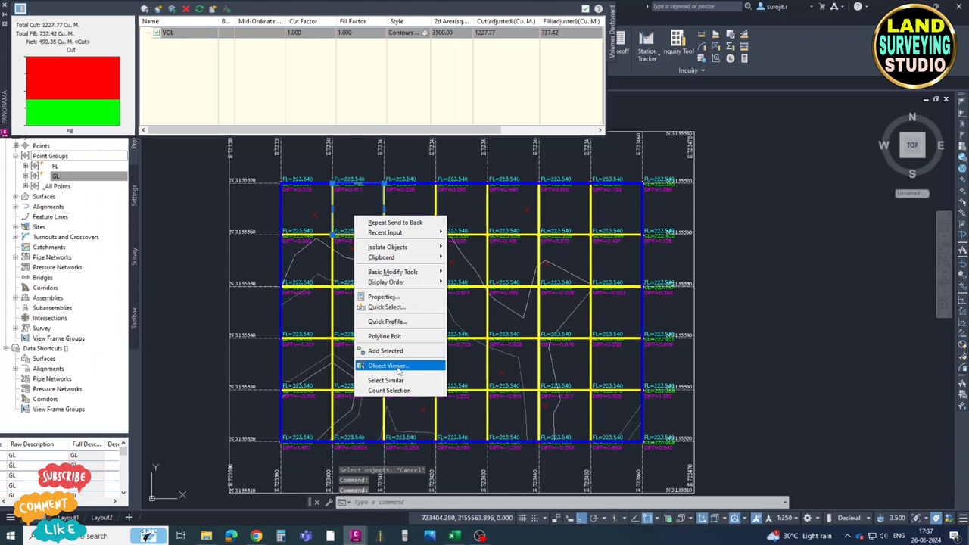
left_click(386, 380)
key("Escape")
key("Escape")
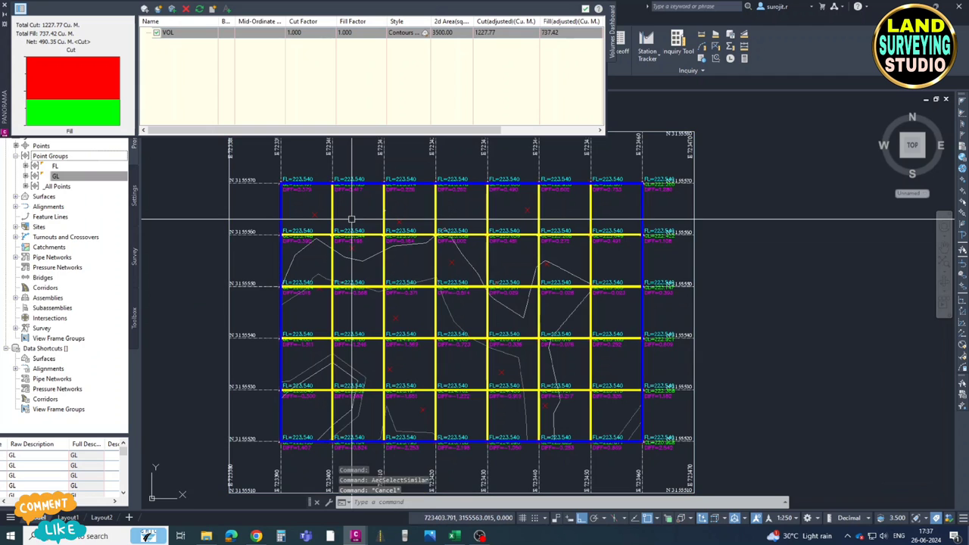
- Select all polylines similar to one of the grid squares and bring them to the front of the display order
right_click(349, 216)
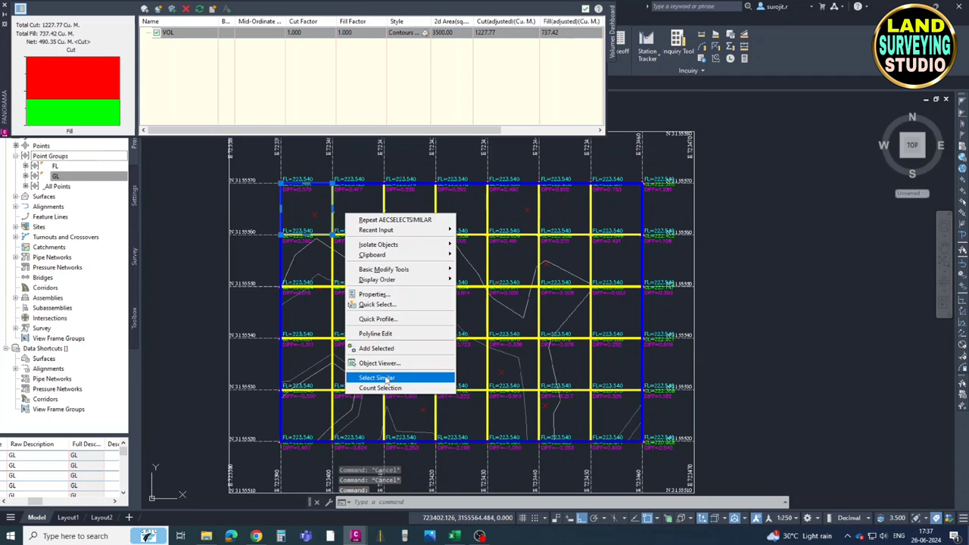
left_click(386, 377)
right_click(355, 225)
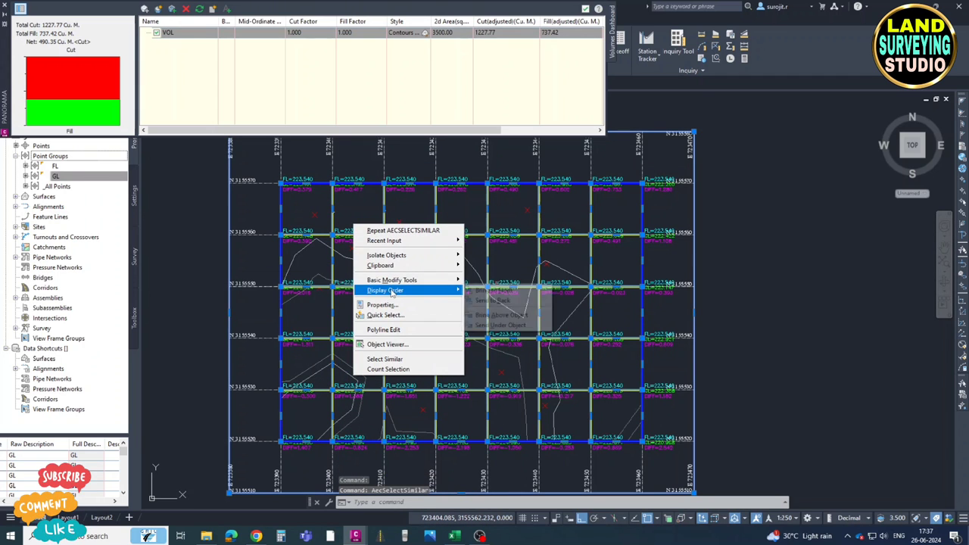
mouse_move(388, 290)
left_click(488, 289)
key("Escape")
middle_click_drag(332, 212, 374, 242)
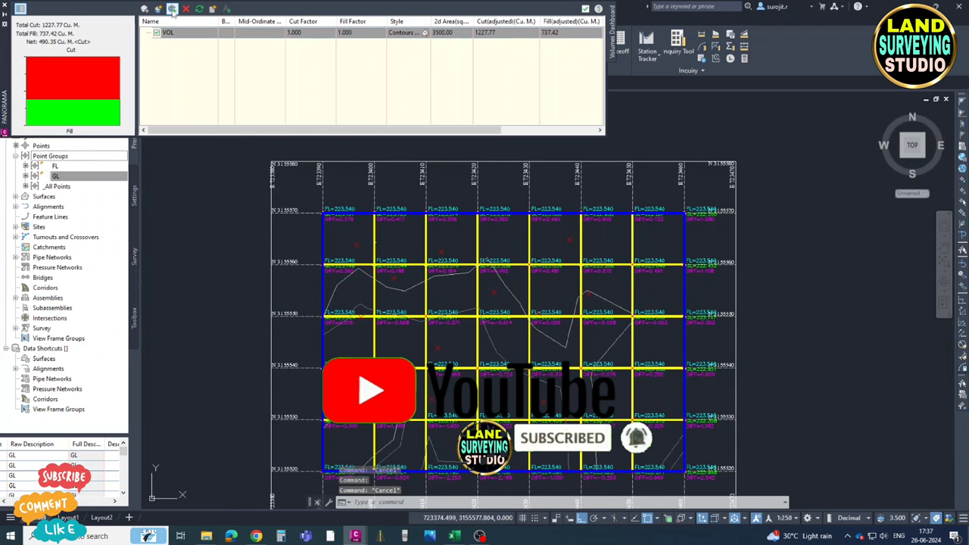
- Hide the cut/fill graph, add a bounded volume to VOL from the grid's upper-left square, and select its entry under VOL
left_click(21, 9)
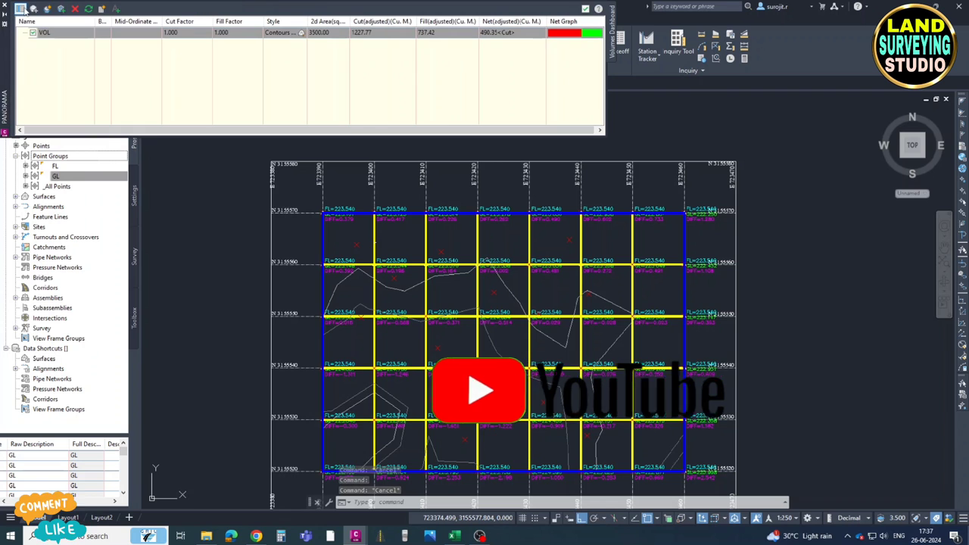
middle_click_drag(376, 233, 312, 227)
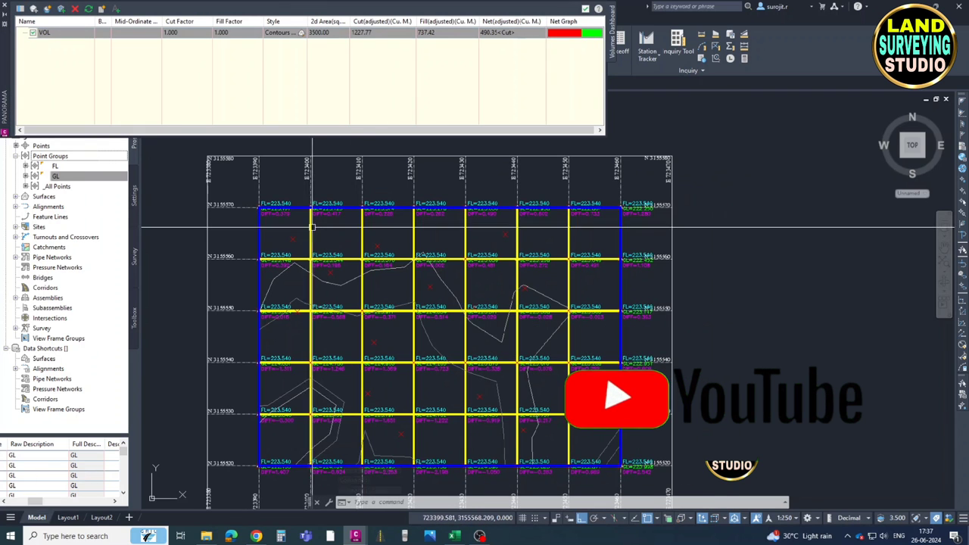
left_click(61, 9)
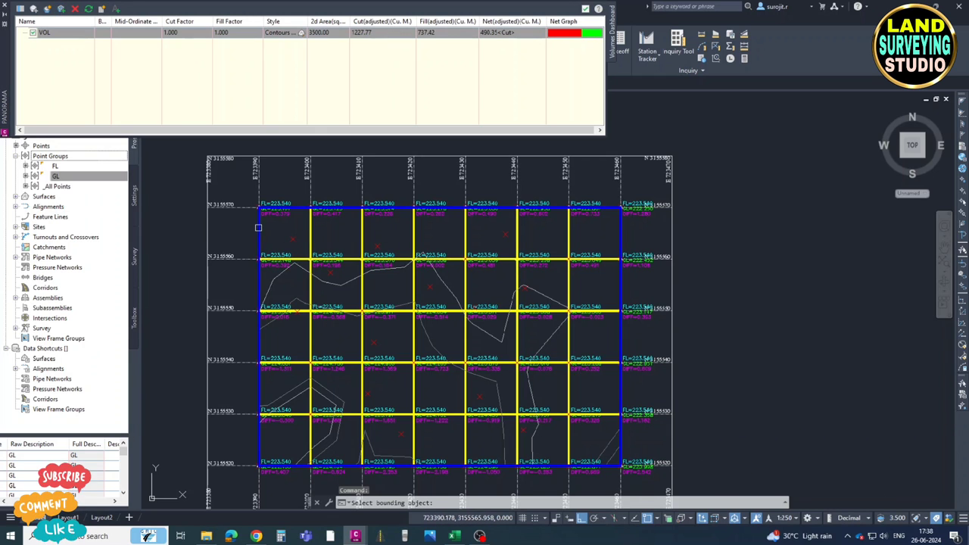
key("Return")
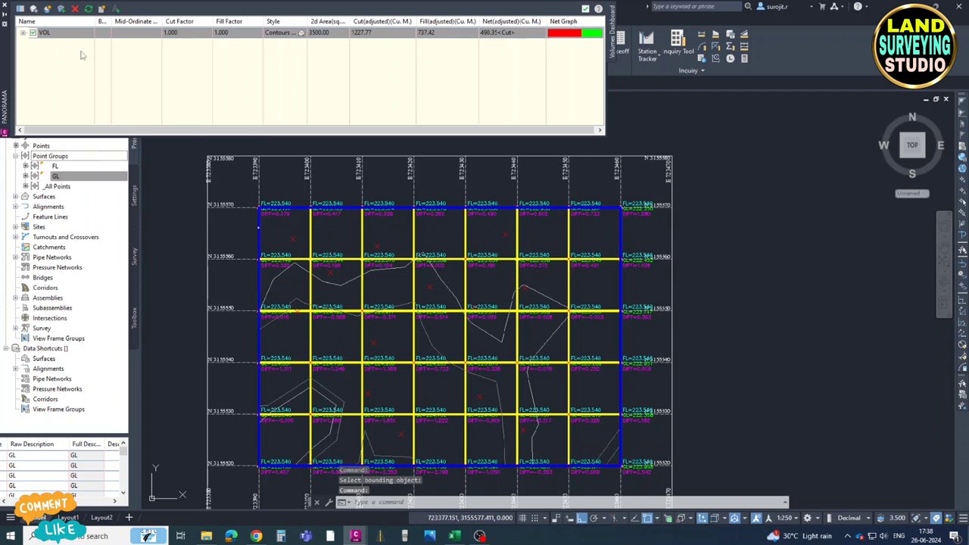
left_click(23, 34)
left_click(55, 43)
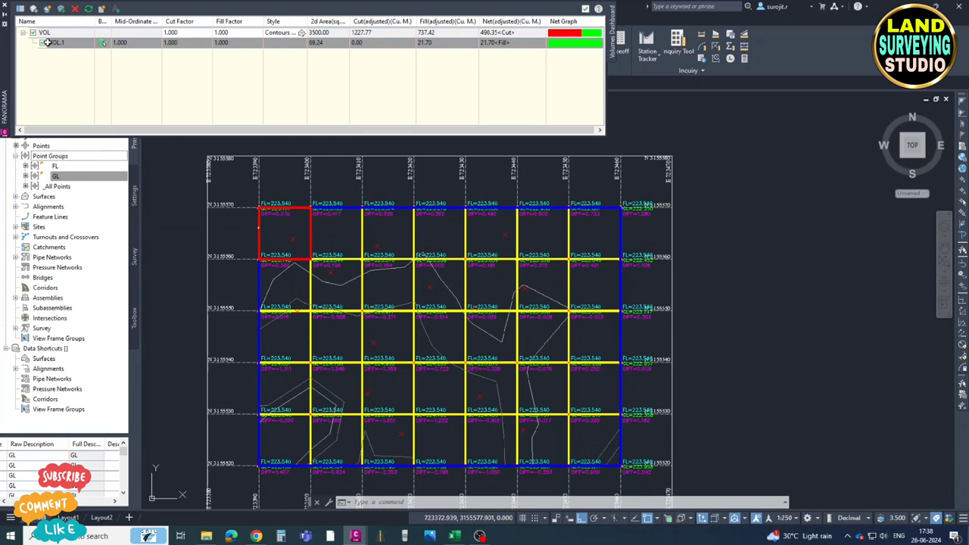
- Add bounded volumes to VOL from the six remaining squares of the grid's upper row, one after another
left_click(61, 9)
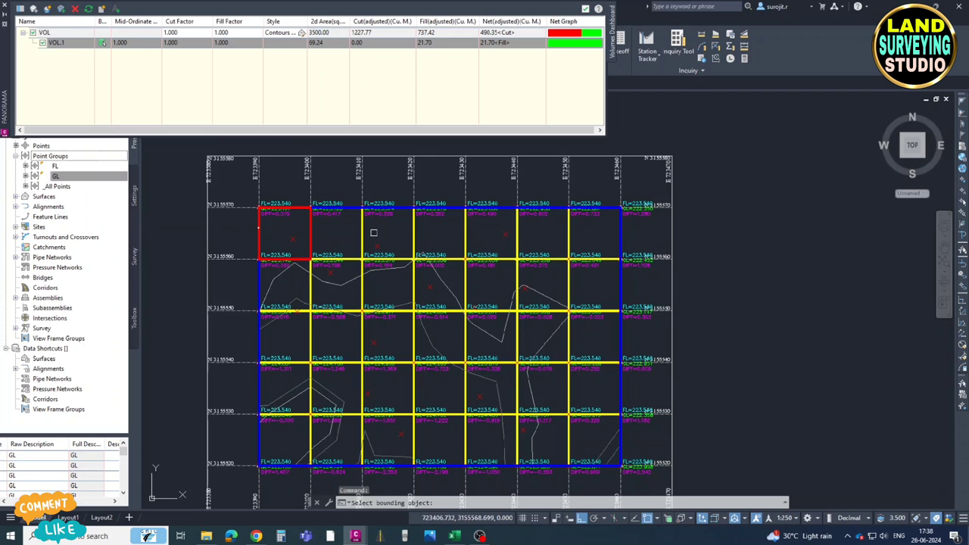
left_click(363, 229)
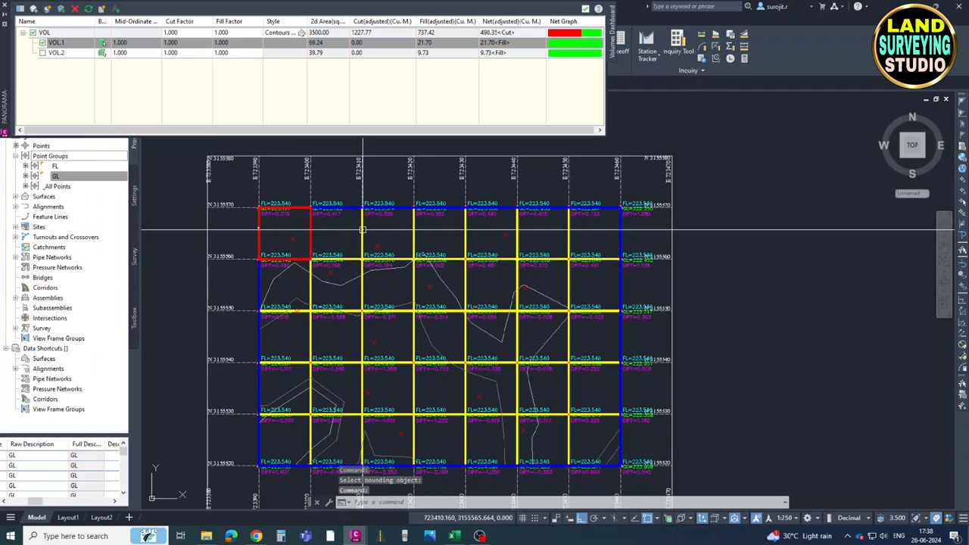
left_click(61, 9)
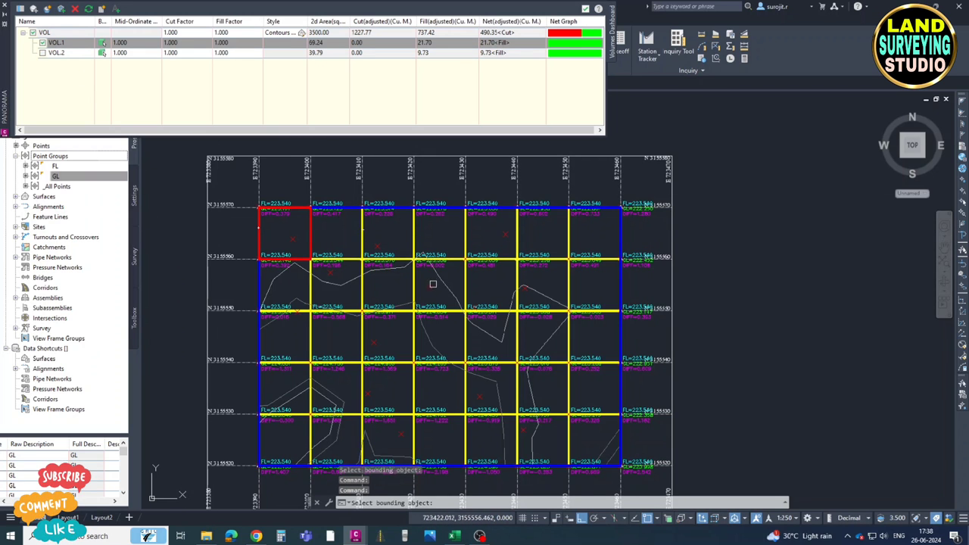
left_click(414, 229)
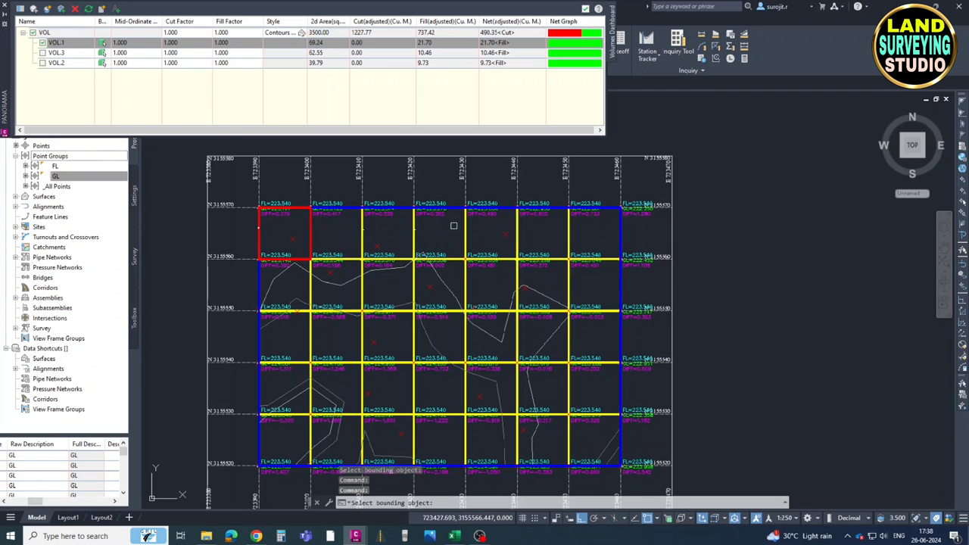
left_click(469, 229)
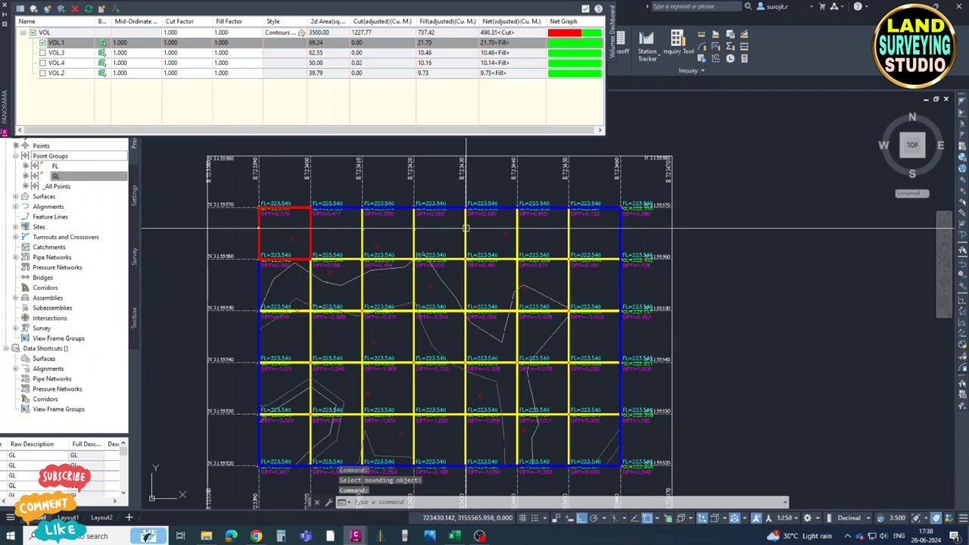
left_click(61, 9)
left_click(518, 228)
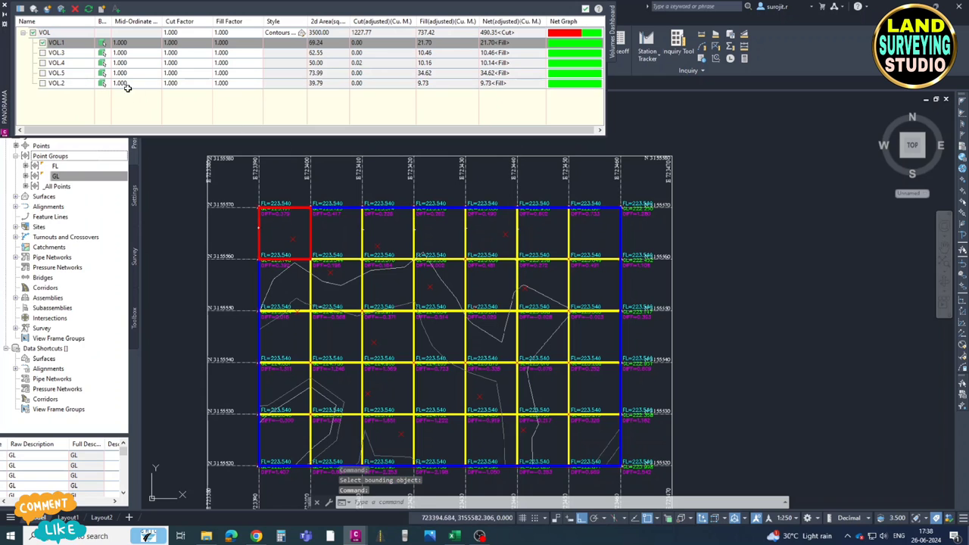
key("Return")
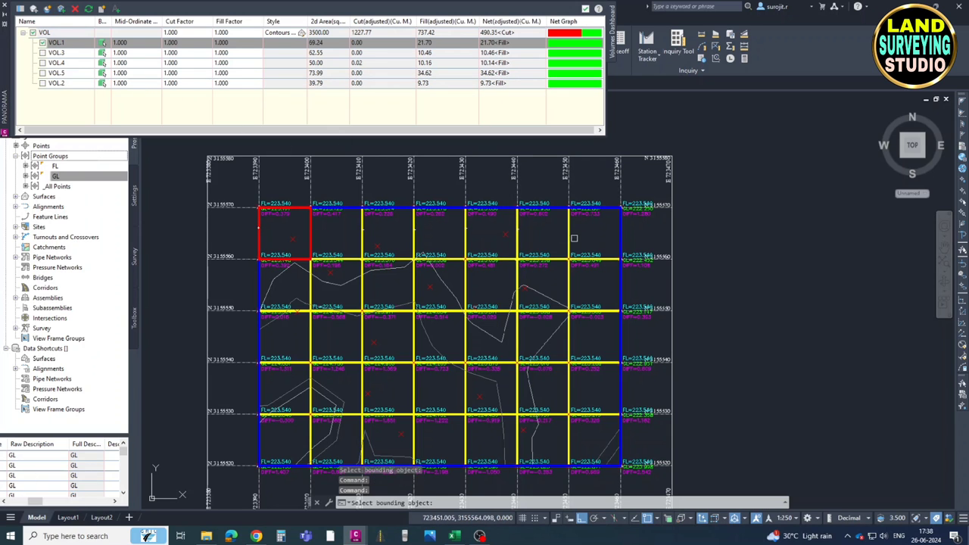
left_click(567, 233)
key("Return")
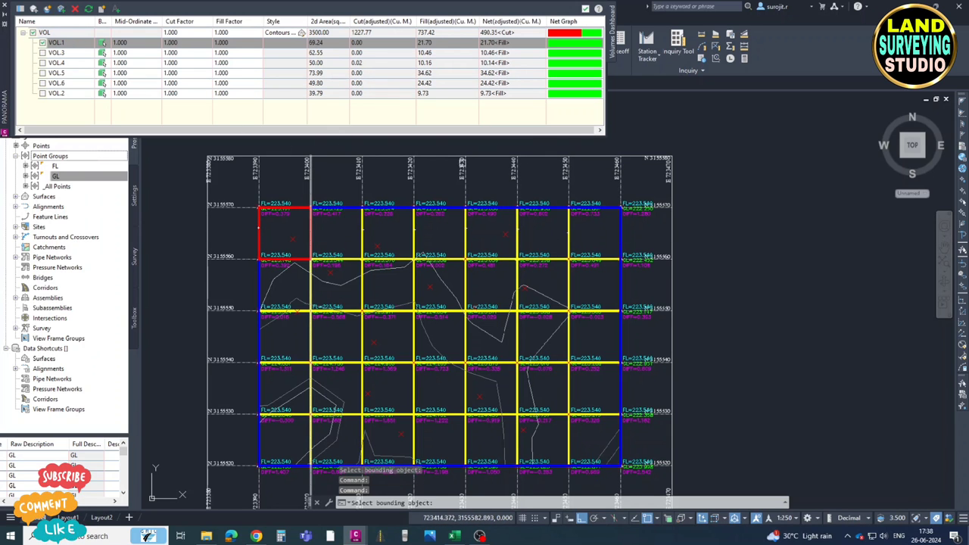
left_click(621, 235)
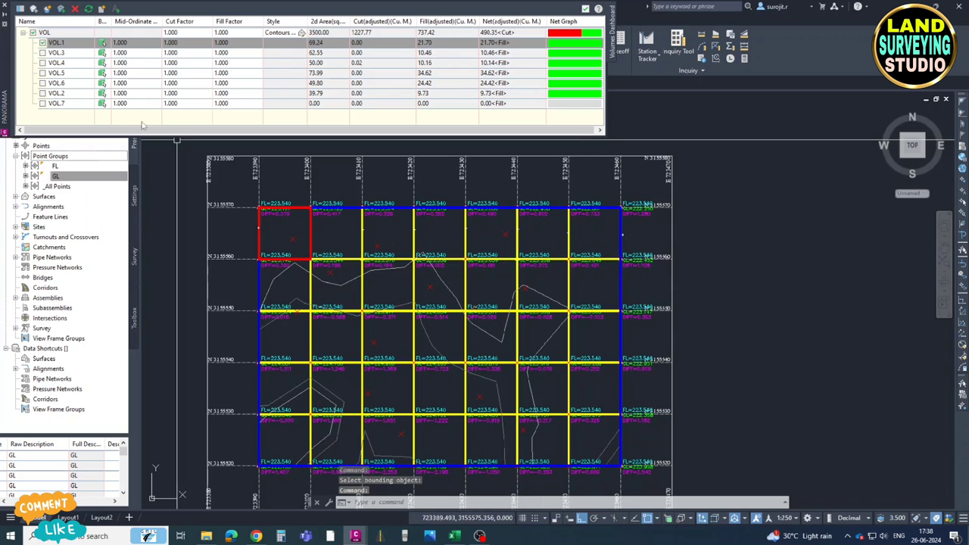
- Select the bounded volume entries under VOL from VOL.7 back to VOL.1 to match them with their squares, and close the Volumes Dashboard
left_click(75, 104)
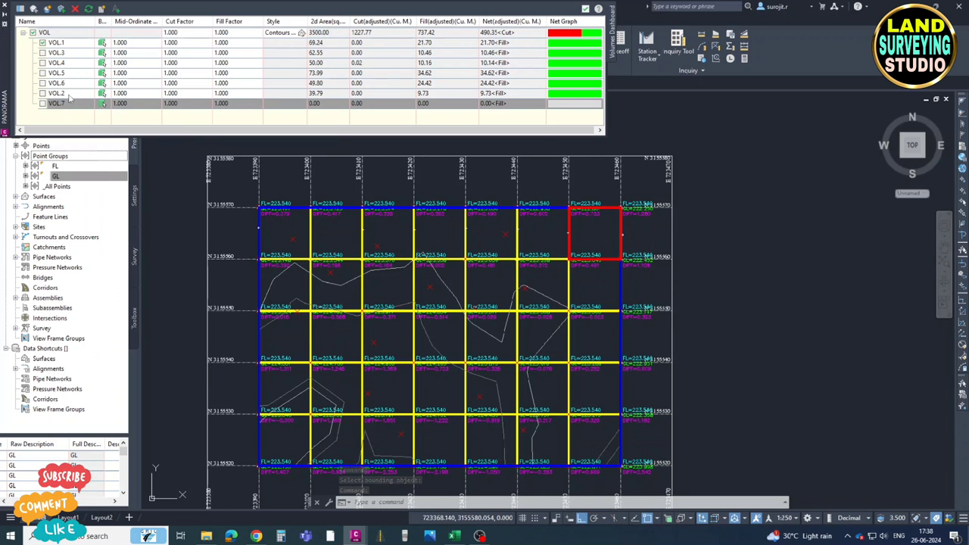
left_click(67, 82)
left_click(67, 73)
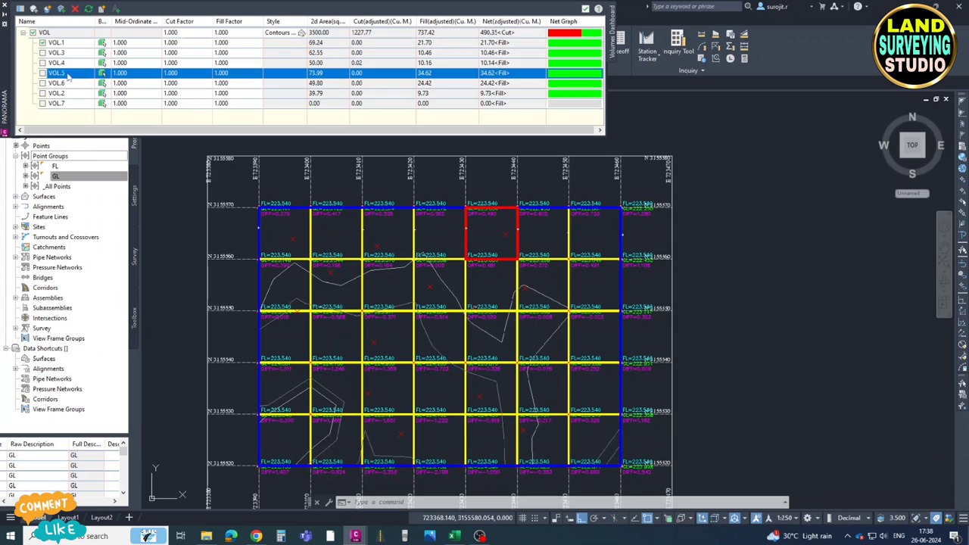
left_click(65, 62)
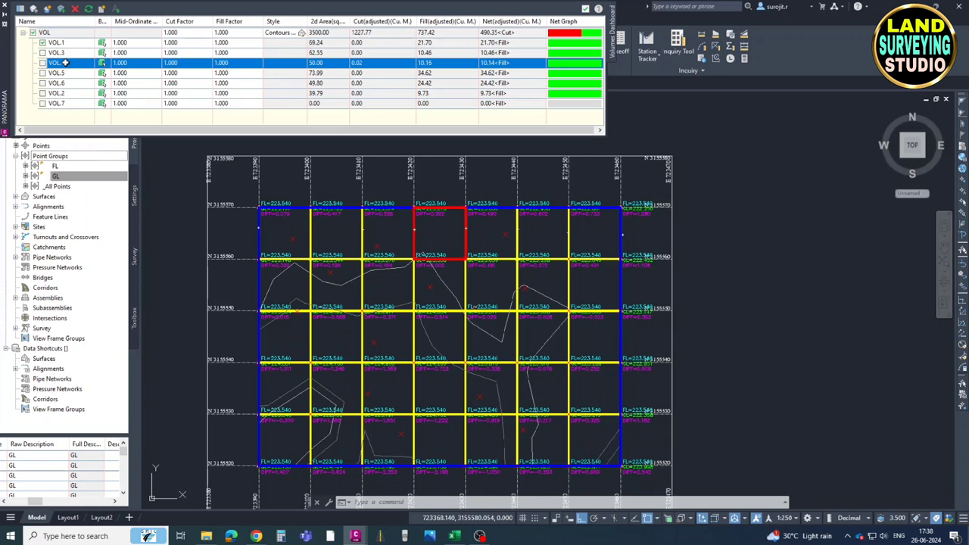
left_click(67, 53)
left_click(69, 44)
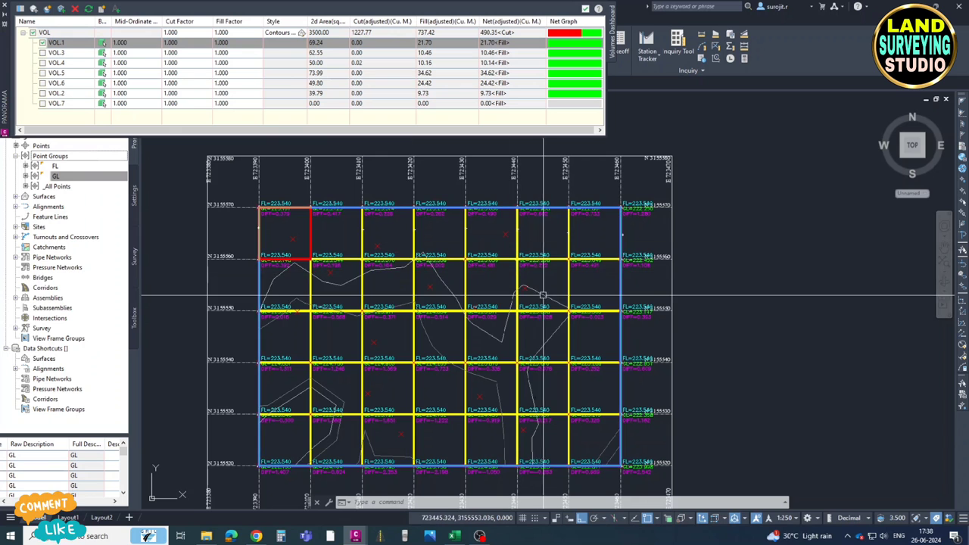
scroll(416, 255, "down", 2)
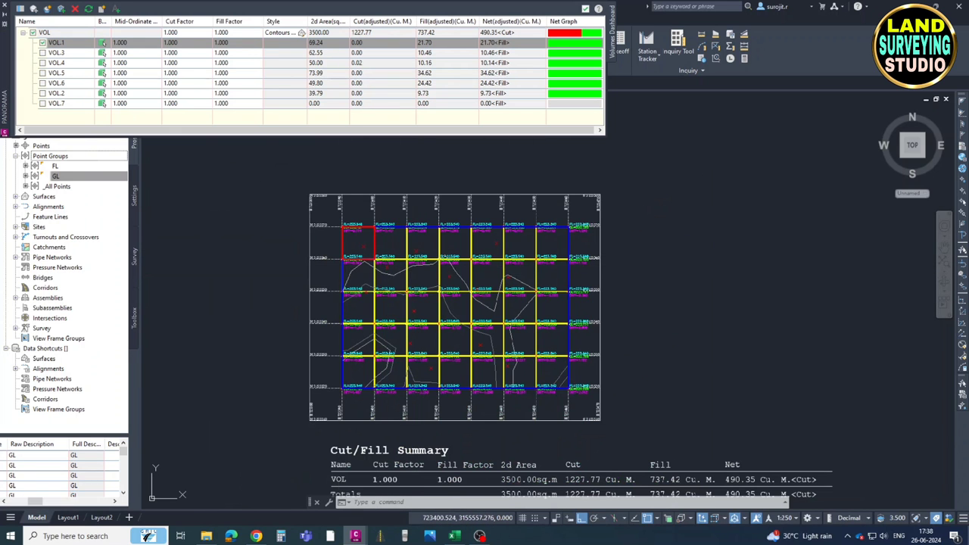
left_click(585, 8)
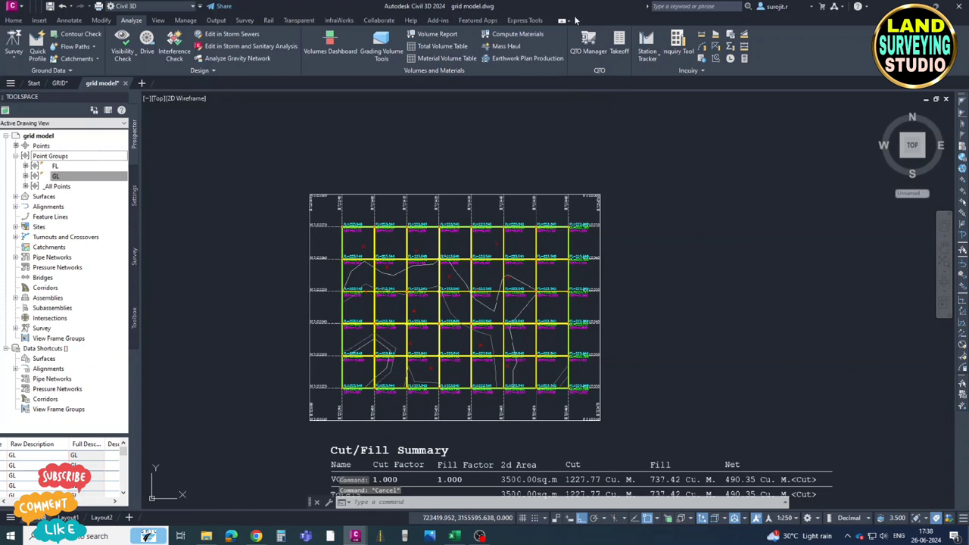
- Load the Increment Text Block routine from the GRID WISE QUANTITY folder into the grid model drawing, dismiss its message and maximise the drawing window
left_click_drag(848, 4, 848, 38)
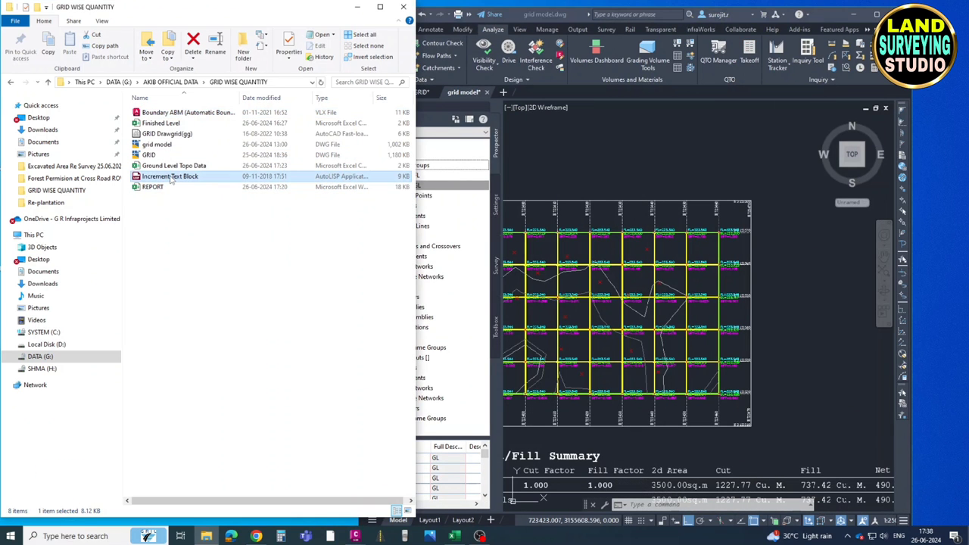
mouse_move(171, 179)
left_mouse_down()
mouse_move(337, 186)
mouse_move(580, 231)
left_mouse_up()
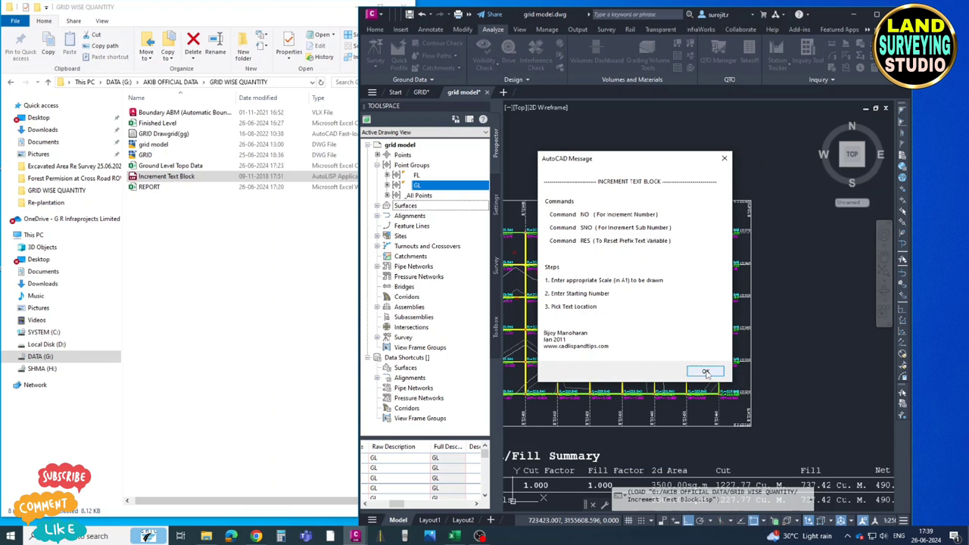
left_click(705, 373)
key("super+Up")
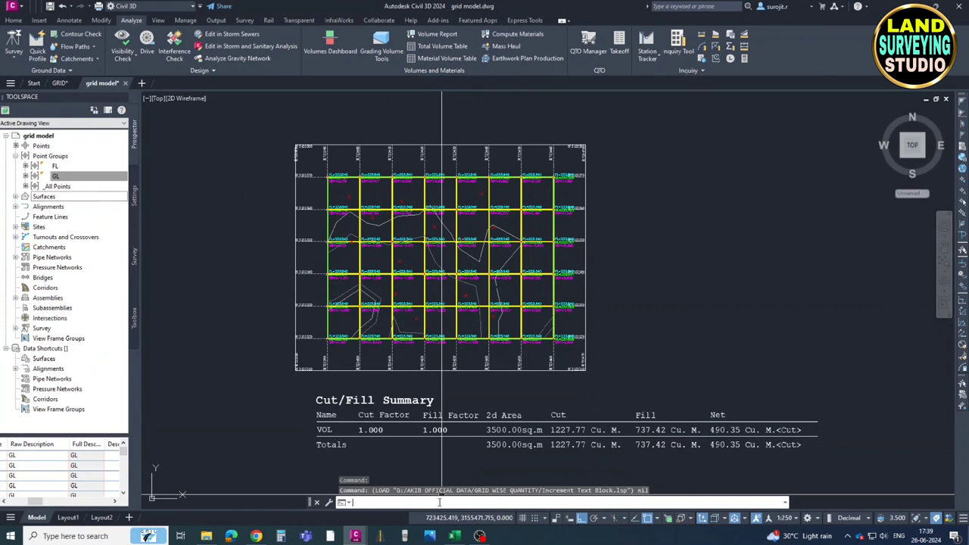
- Run the NO numbering command with scale 1:300, no prefix text and starting number 1
type("O")
key("Return")
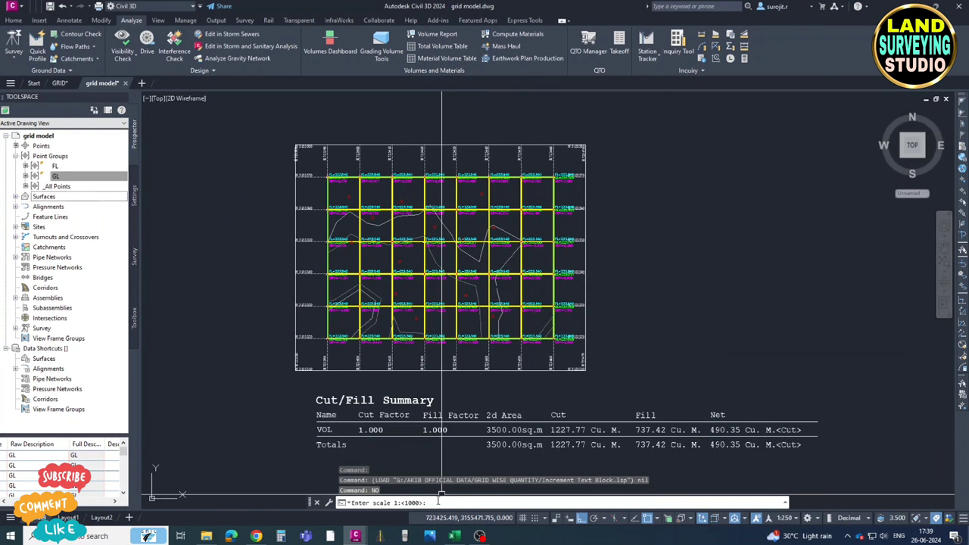
key("Return")
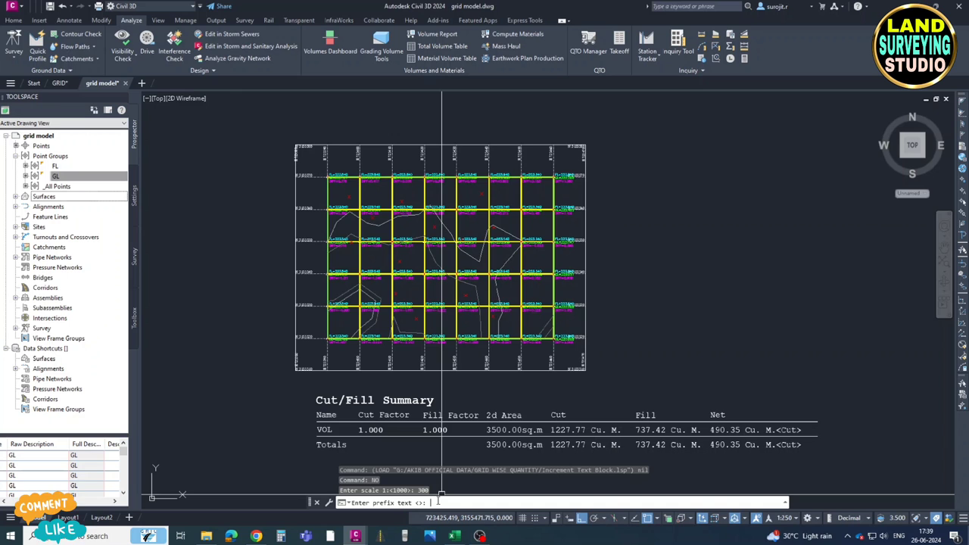
key("Return")
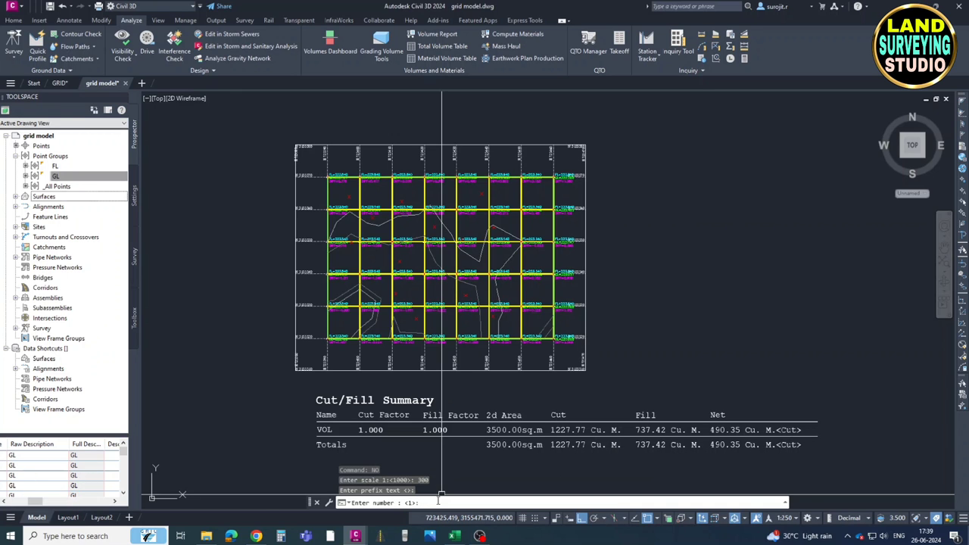
key("Return")
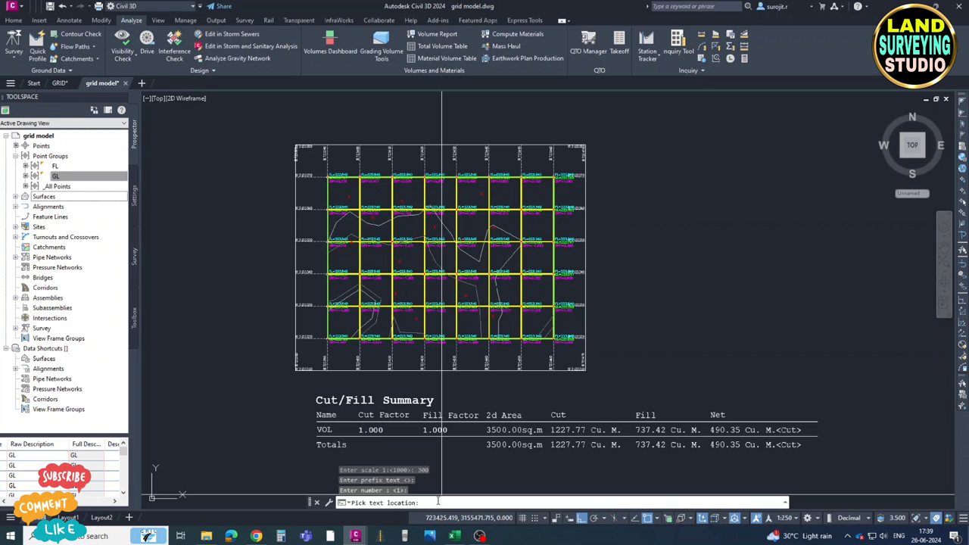
- Clear all object snap modes in the Drafting Settings while the numbering command is running
scroll(352, 192, "up", 5)
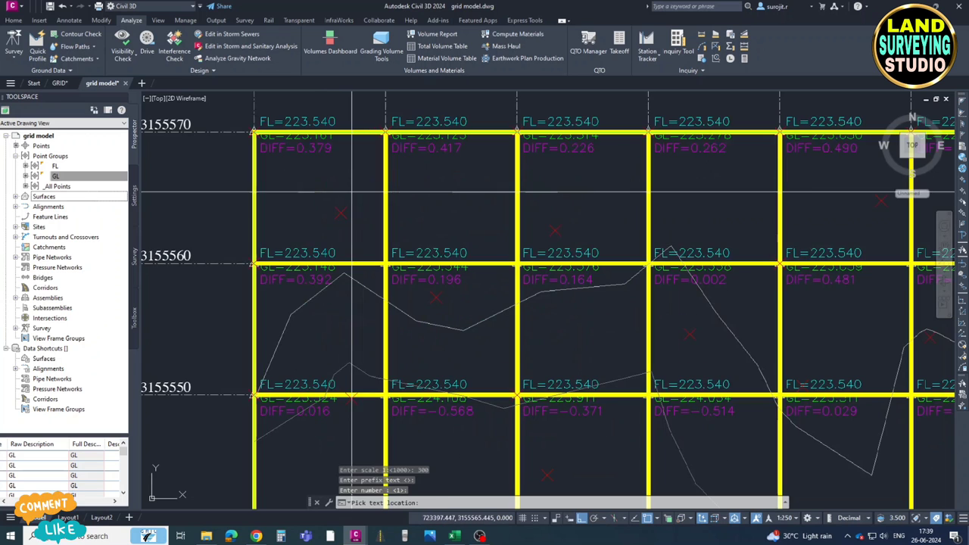
left_click(659, 519)
left_click(694, 502)
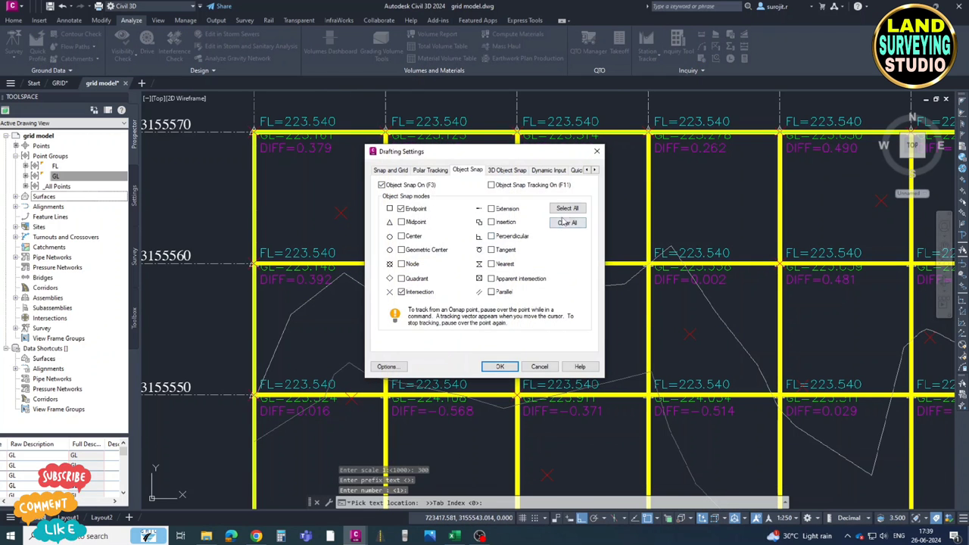
left_click(567, 223)
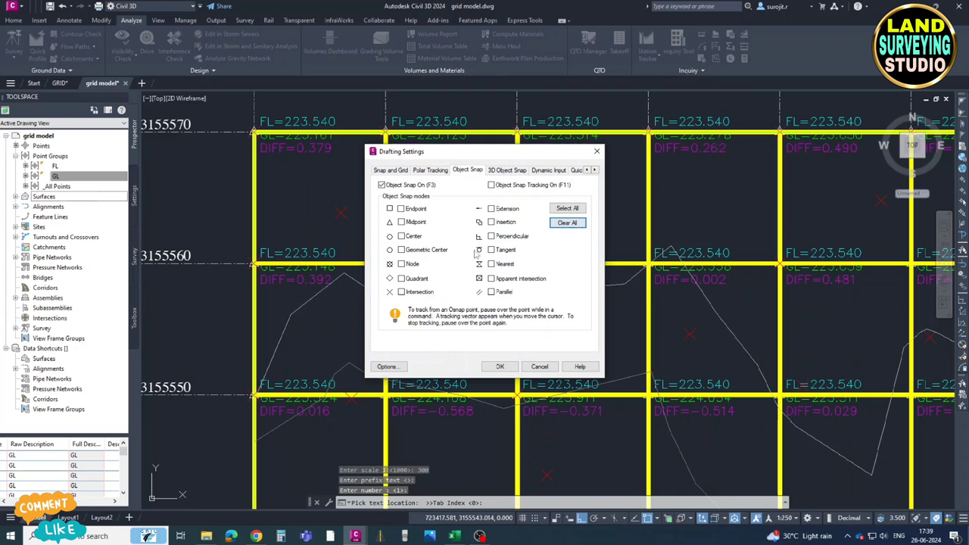
left_click(500, 366)
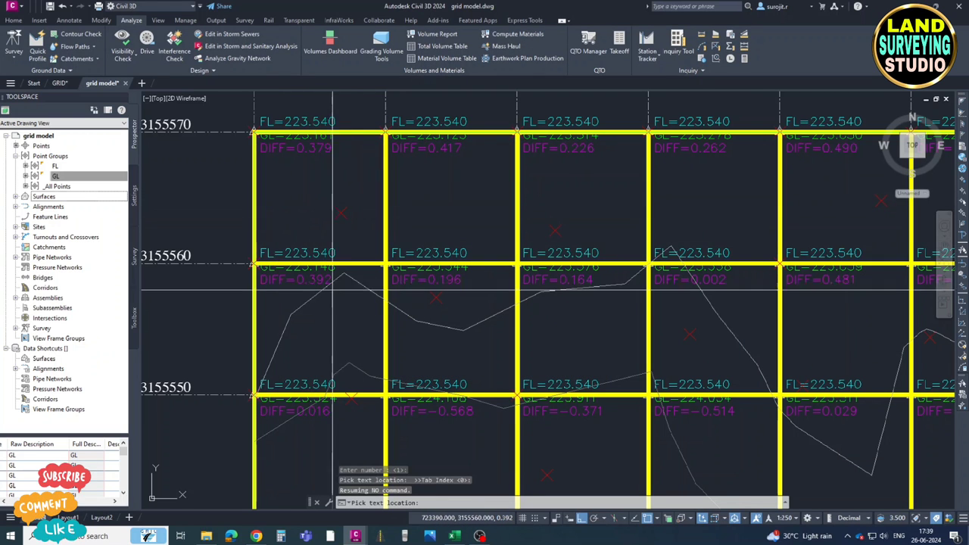
- Place numbers 1 to 7 near the middle of the squares in the grid's upper row, from west to east
left_click(315, 196)
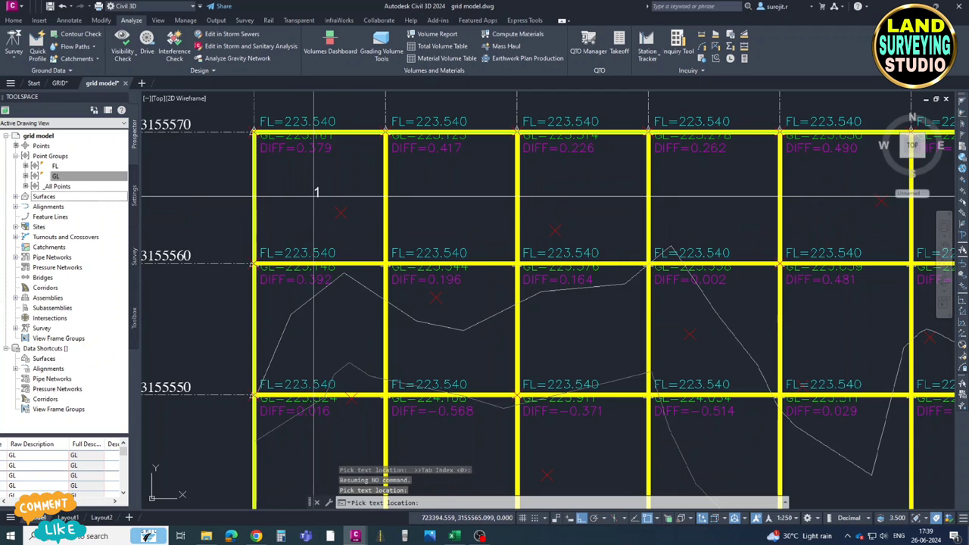
left_click(444, 195)
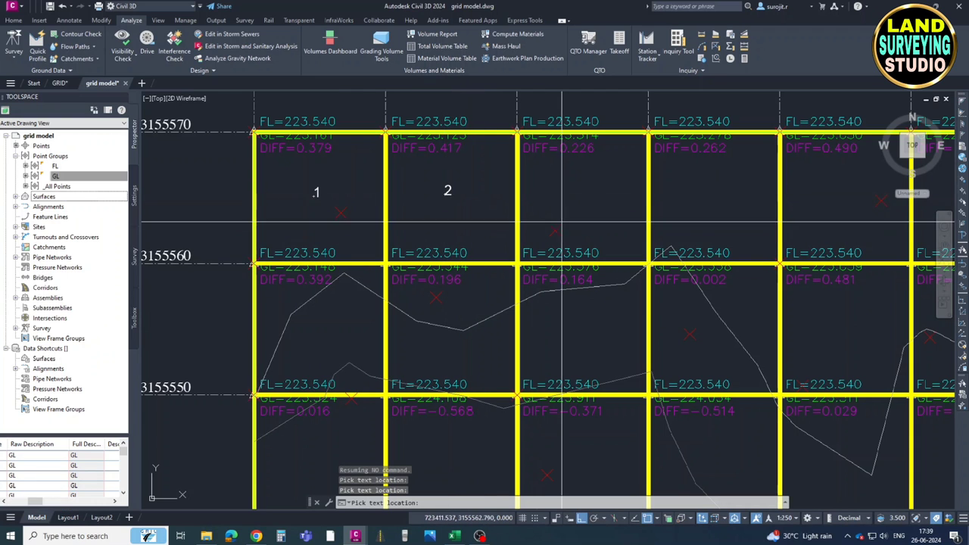
left_click(574, 193)
left_click(716, 198)
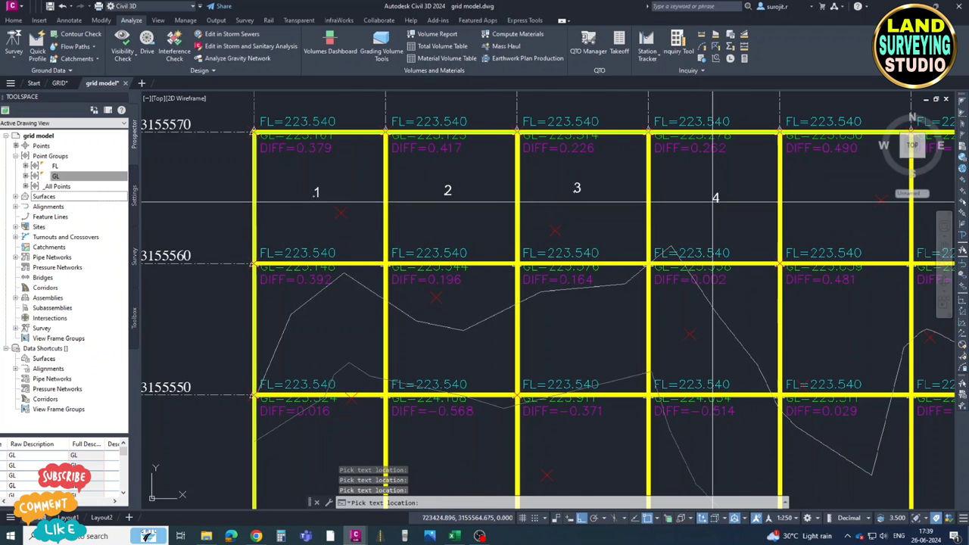
middle_click_drag(830, 200, 612, 182)
left_click(621, 179)
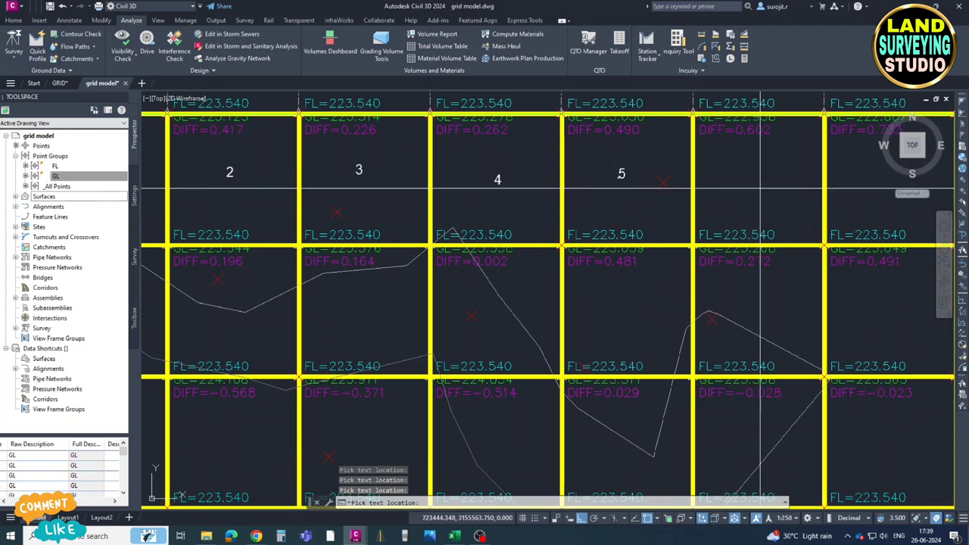
left_click(763, 176)
middle_click_drag(911, 176, 678, 182)
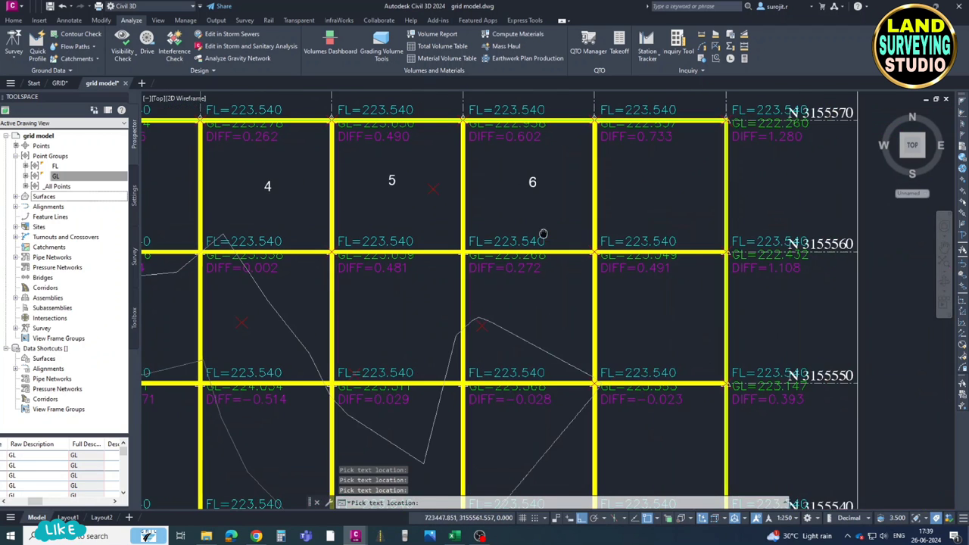
left_click(664, 179)
- Place numbers 8 to 14 in the squares of the grid's second row, from west to east
scroll(695, 199, "down", 4)
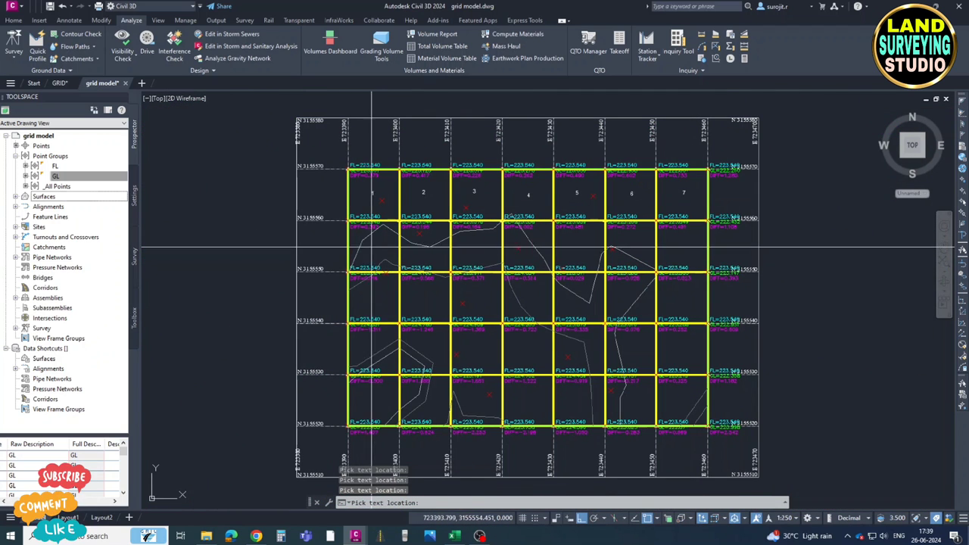
left_click(373, 243)
left_click(423, 247)
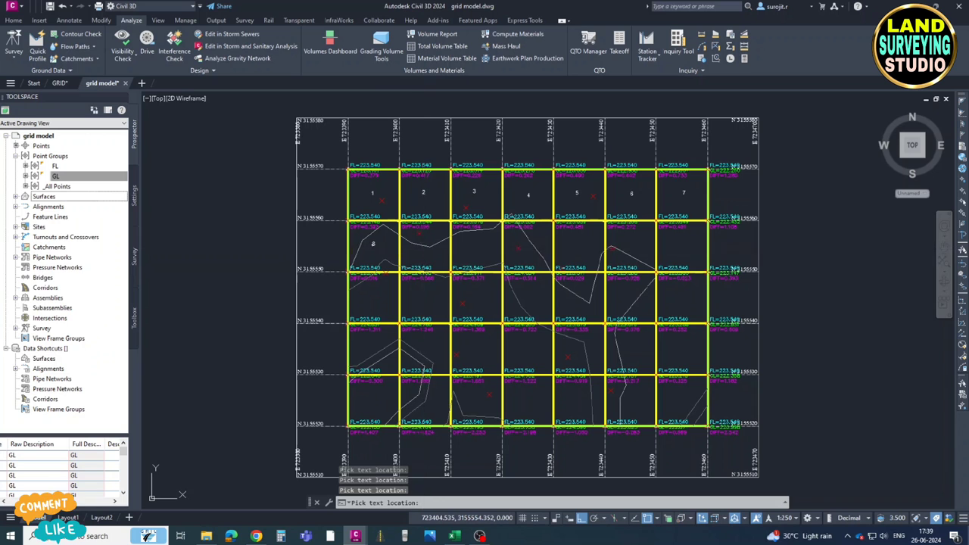
left_click(475, 247)
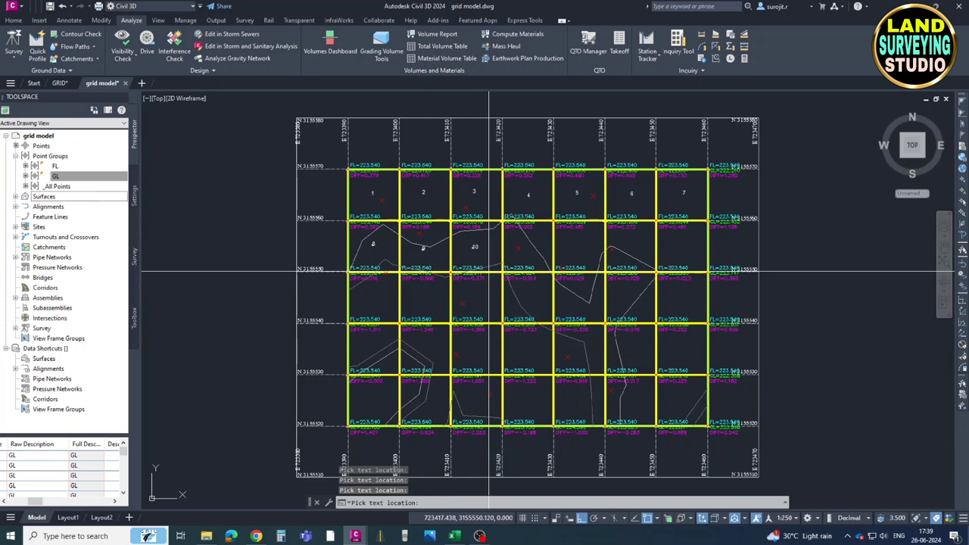
scroll(534, 251, "up", 4)
left_click(513, 225)
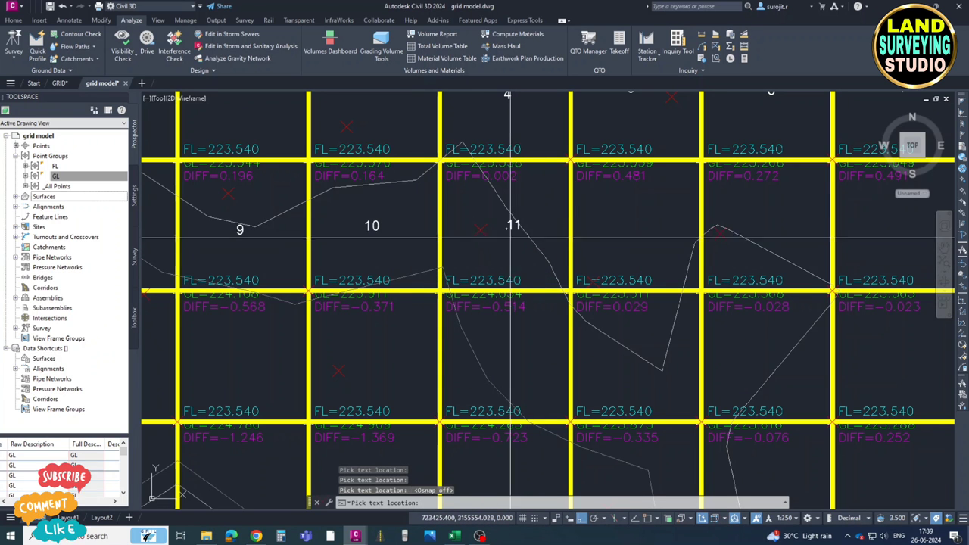
left_click(642, 215)
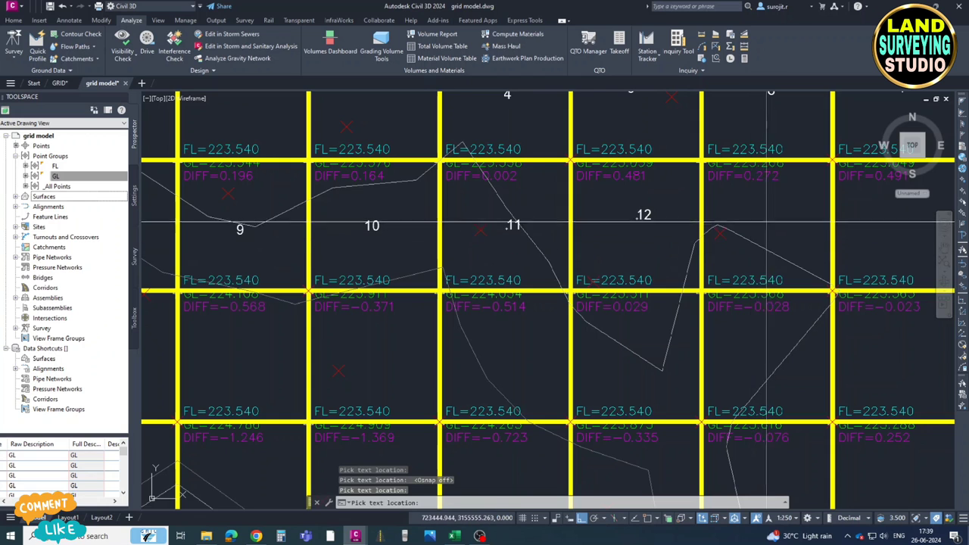
left_click(774, 217)
middle_click_drag(780, 227, 632, 242)
left_click(751, 236)
- Place numbers 15 to 21 in the squares of the grid's third row, from west to east
scroll(697, 285, "down", 2)
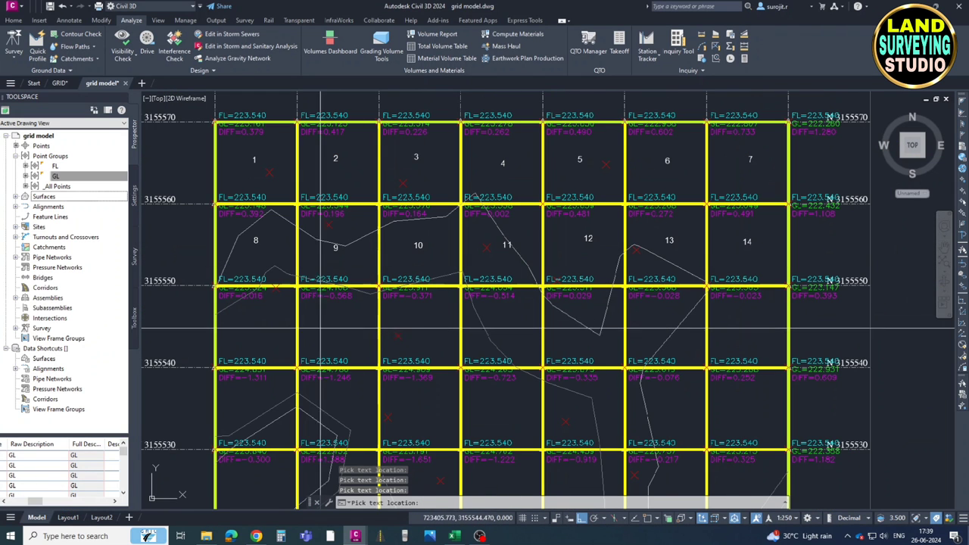
left_click(258, 327)
left_click(336, 328)
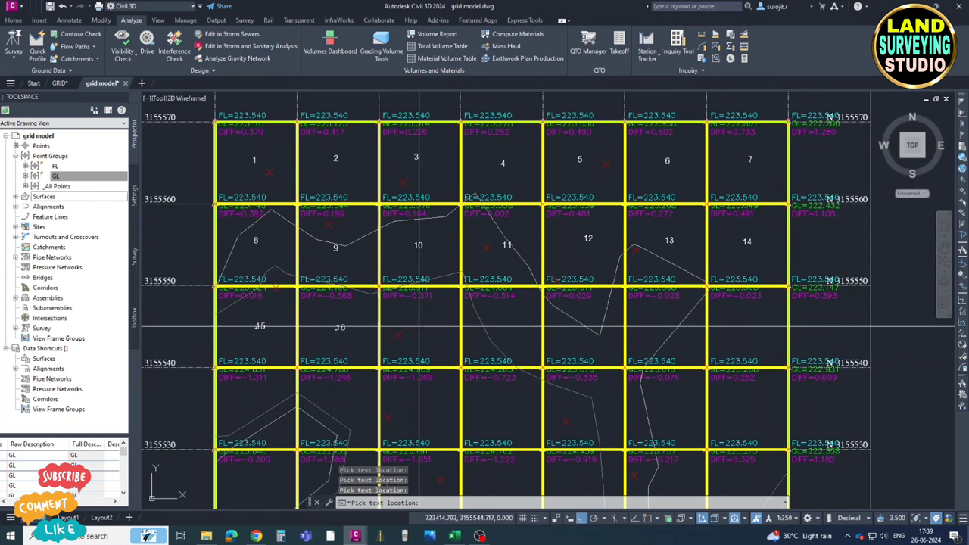
left_click(419, 324)
left_click(497, 325)
left_click(584, 332)
left_click(648, 321)
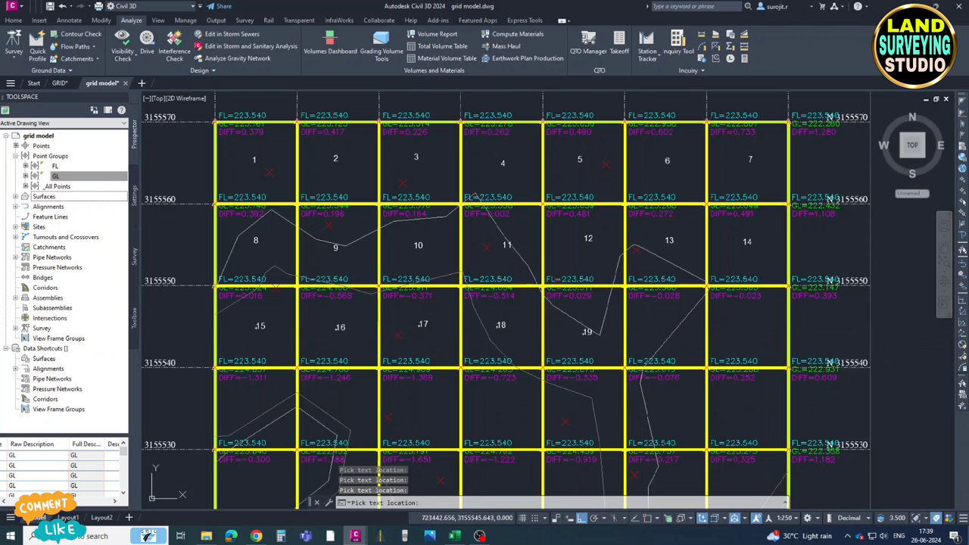
left_click(749, 326)
- Place numbers 22 to 28 in the squares of the grid's fourth row, from west to east
left_click(254, 406)
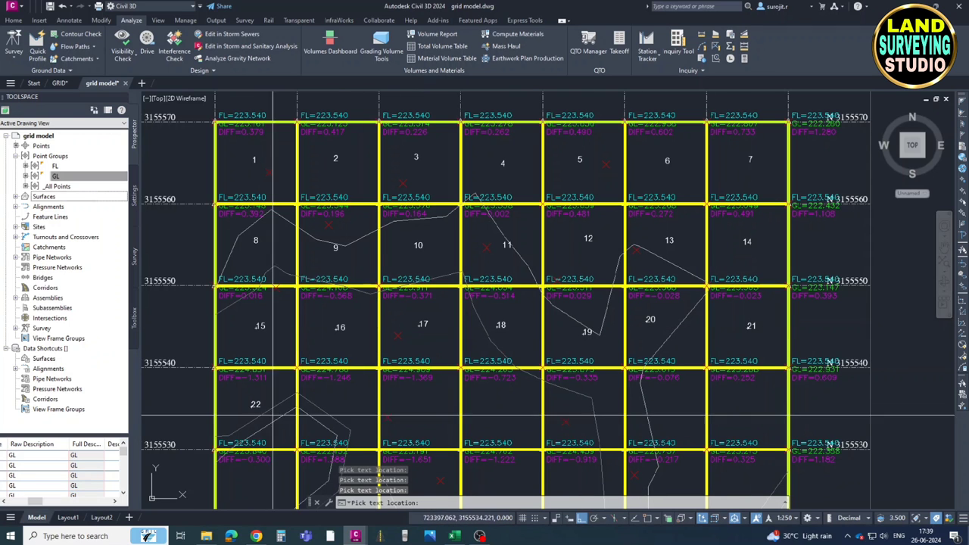
left_click(342, 406)
left_click(419, 406)
left_click(507, 404)
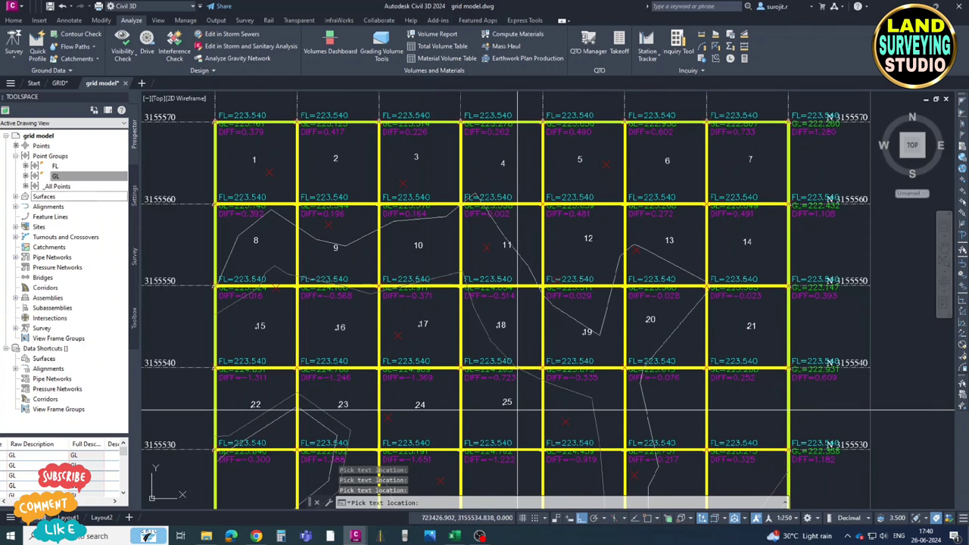
left_click(572, 406)
left_click(656, 405)
left_click(750, 404)
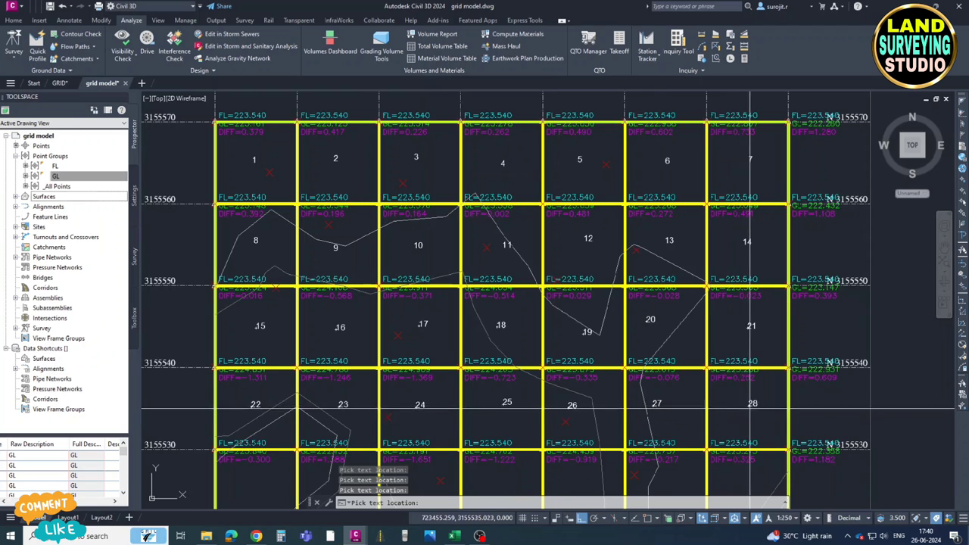
- Place numbers 29 to 35 in the squares of the grid's lowest row, from west to east, and end the numbering command
middle_click_drag(750, 404, 772, 227)
left_click(276, 317)
left_click(373, 306)
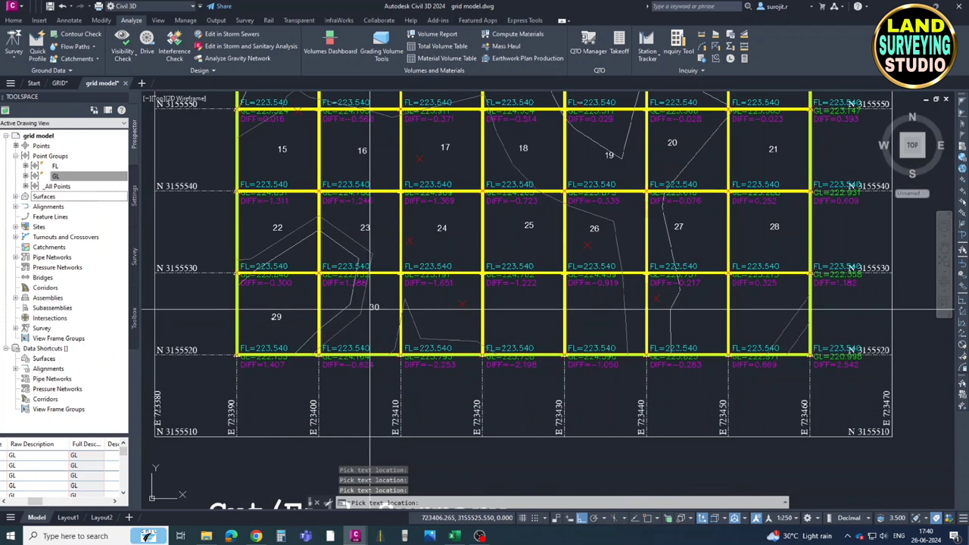
left_click(440, 307)
left_click(522, 309)
left_click(595, 310)
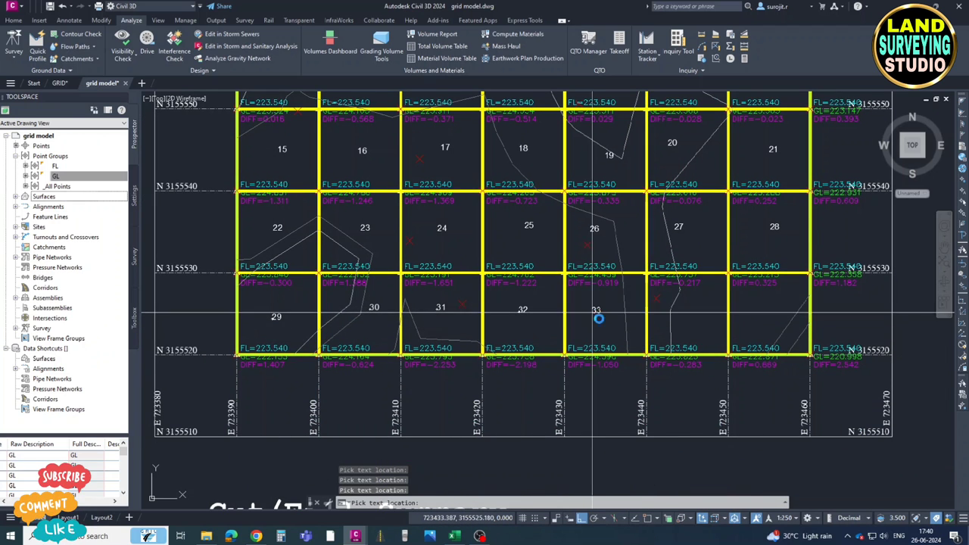
left_click(678, 302)
left_click(755, 306)
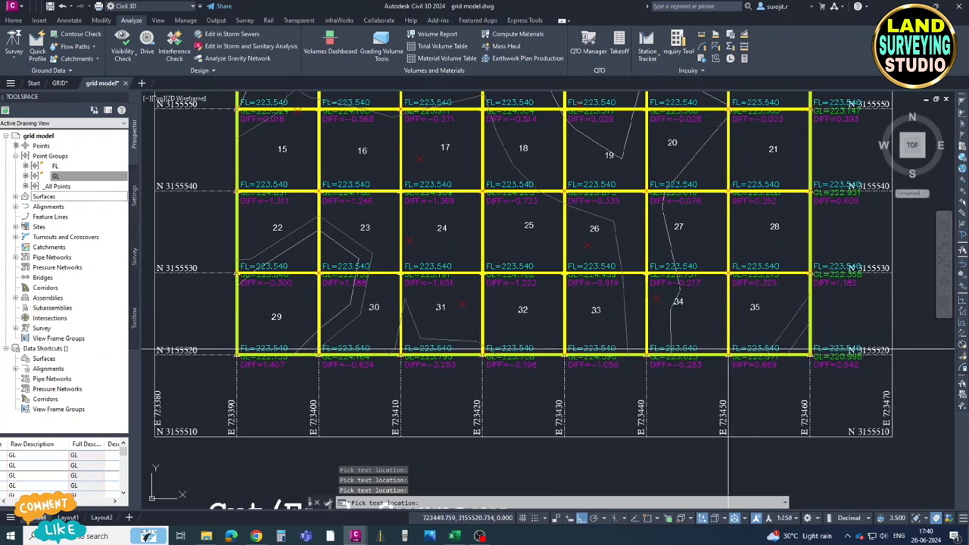
key("Escape")
key("Escape")
middle_click_drag(337, 99, 364, 215)
scroll(364, 214, "down", 5)
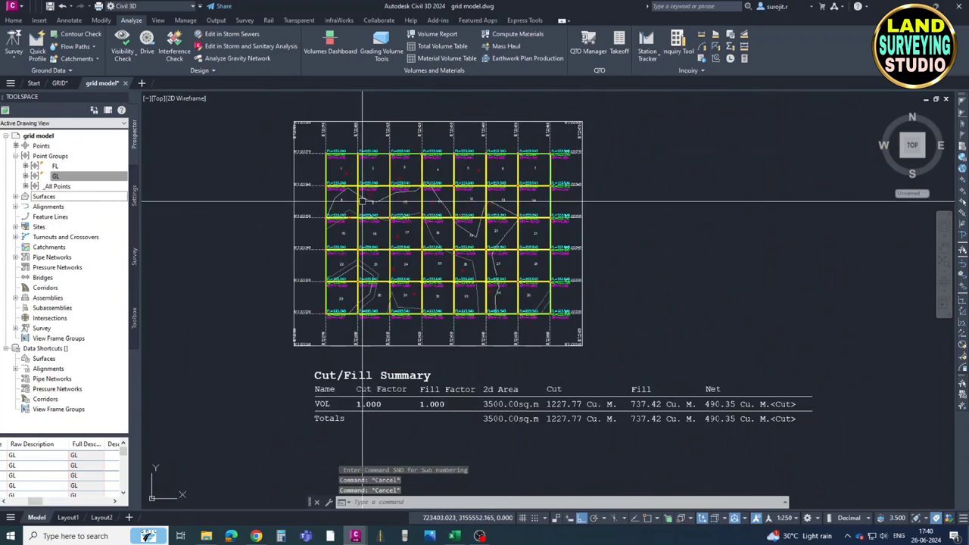
key("super+Right")
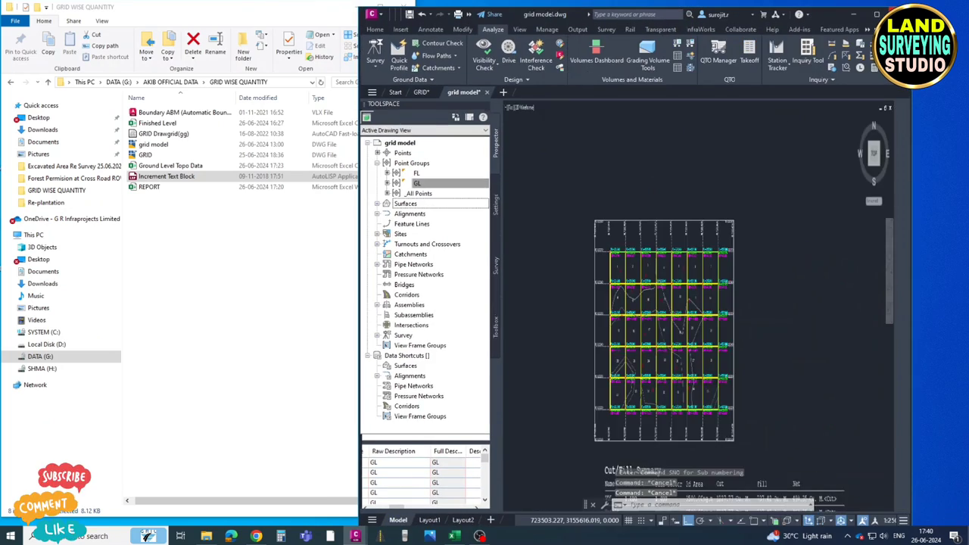
key("super+Left")
key("super+Up")
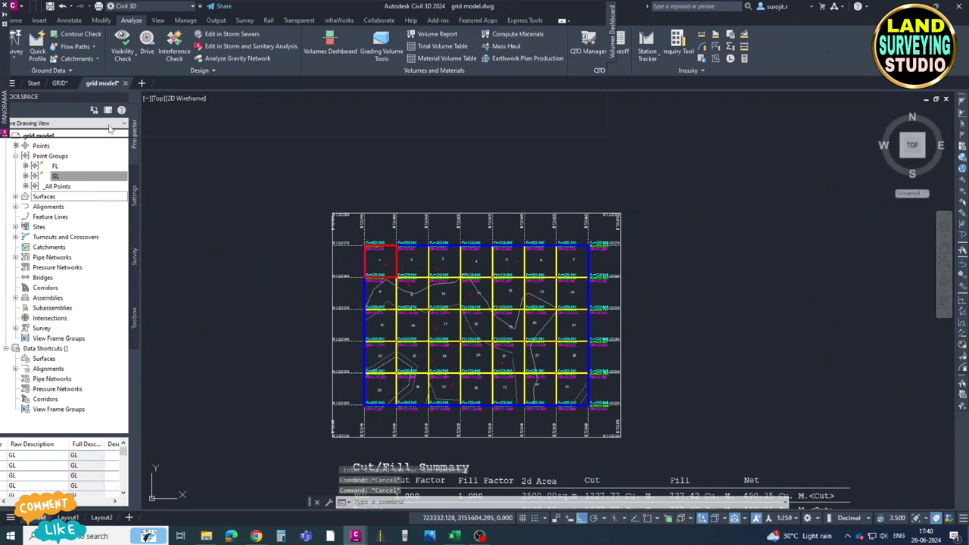
left_click(330, 45)
middle_click_drag(149, 180, 149, 245)
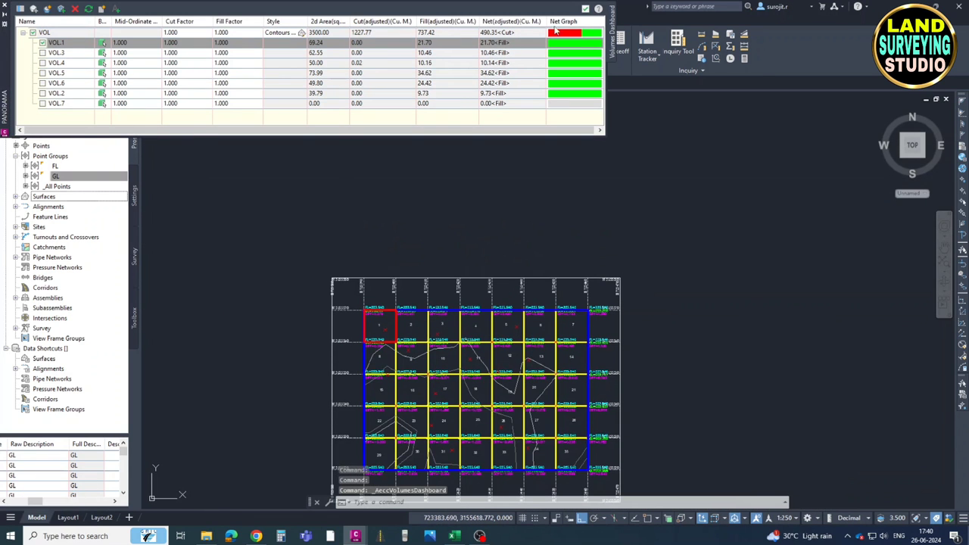
left_click(585, 8)
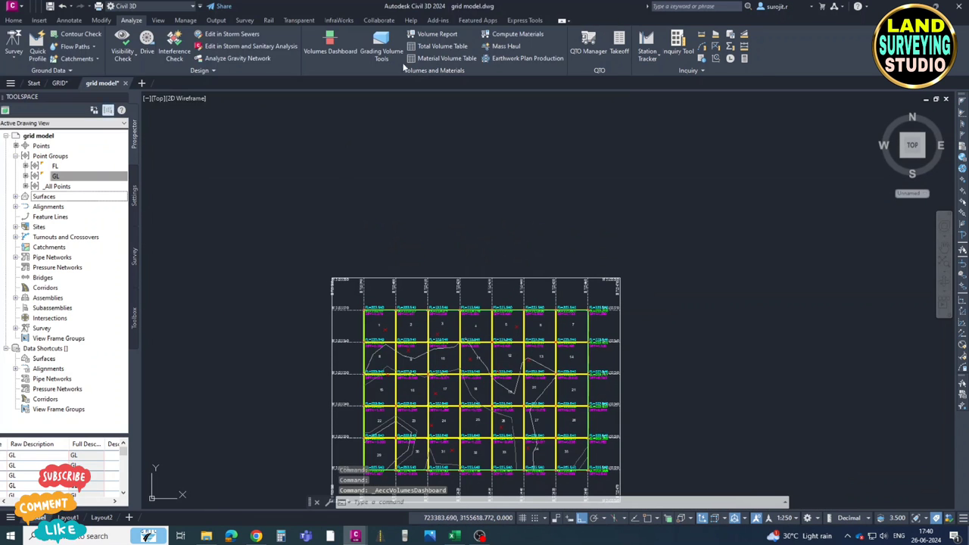
- Close the Toolspace palette and open the Volumes Dashboard with the numbered grid in view
left_click(125, 97)
scroll(258, 221, "up", 6)
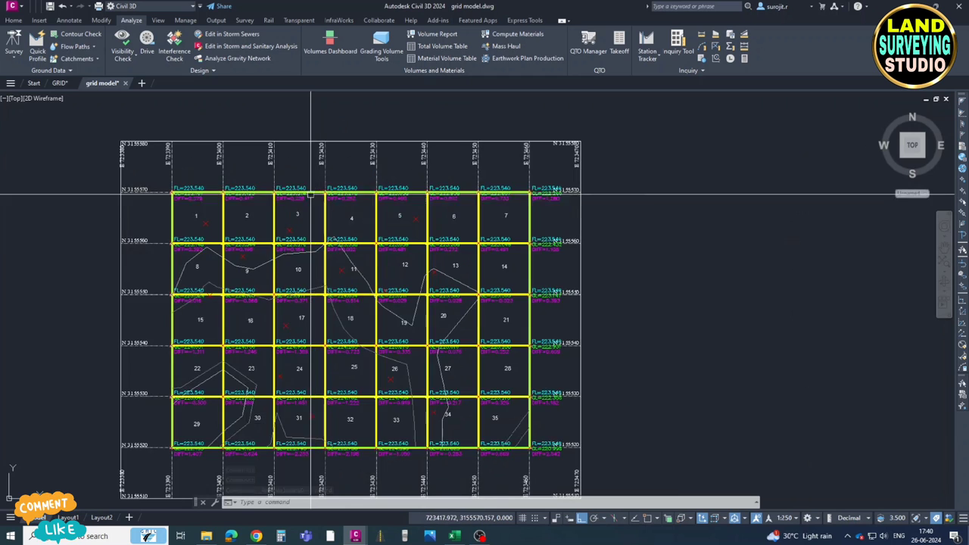
middle_click_drag(257, 222, 285, 218)
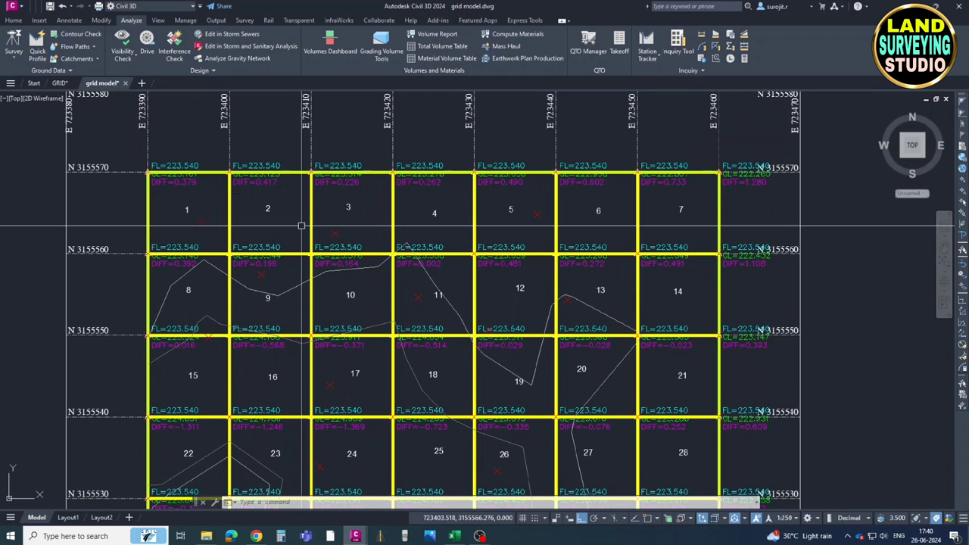
left_click(324, 47)
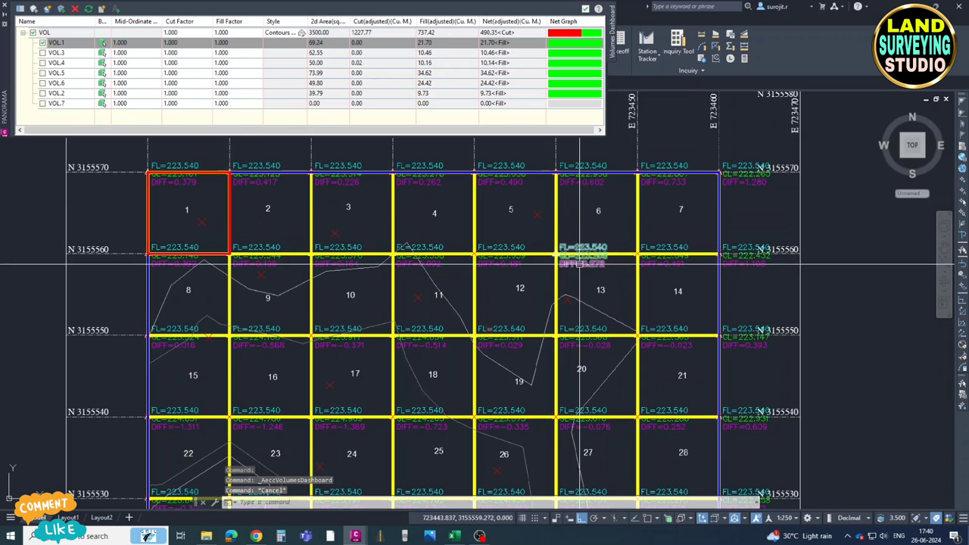
middle_click_drag(566, 277, 577, 240)
scroll(531, 281, "down", 2)
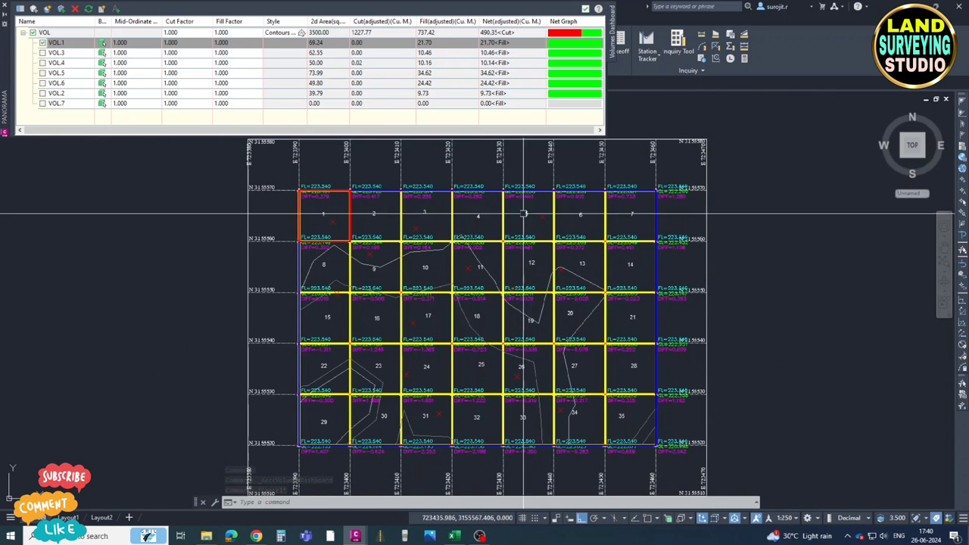
- Add a bounded volume to the VOL surface using the boundary of square 8 and highlight its entry
left_click(68, 103)
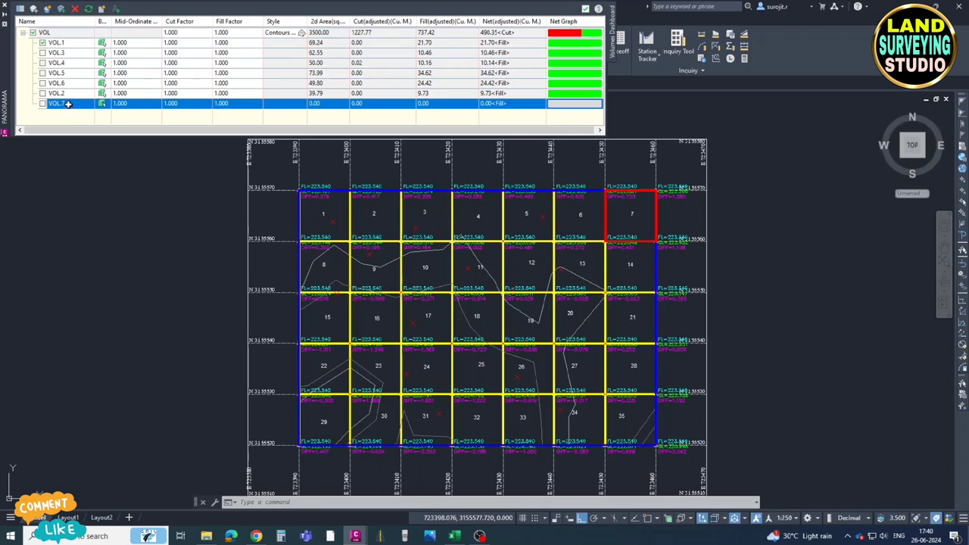
left_click(61, 9)
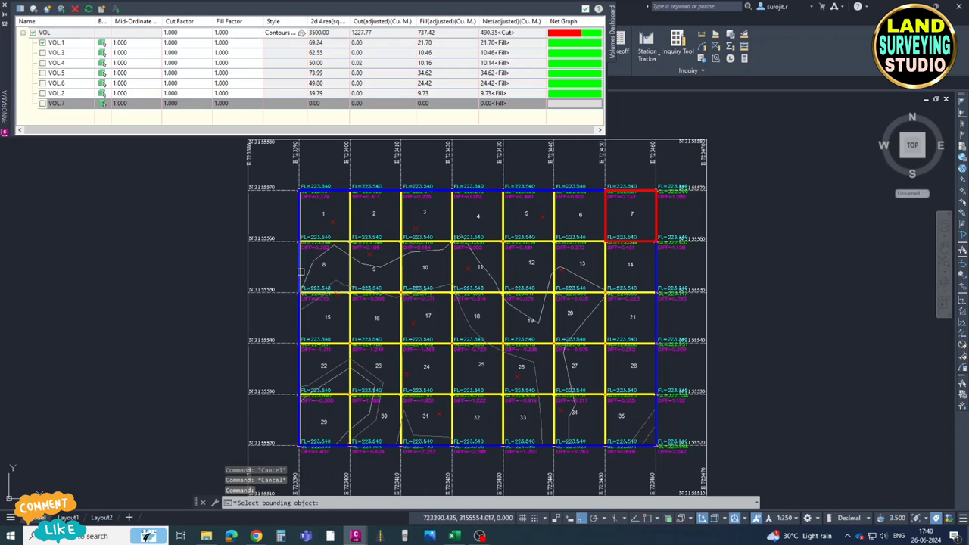
left_click(301, 271)
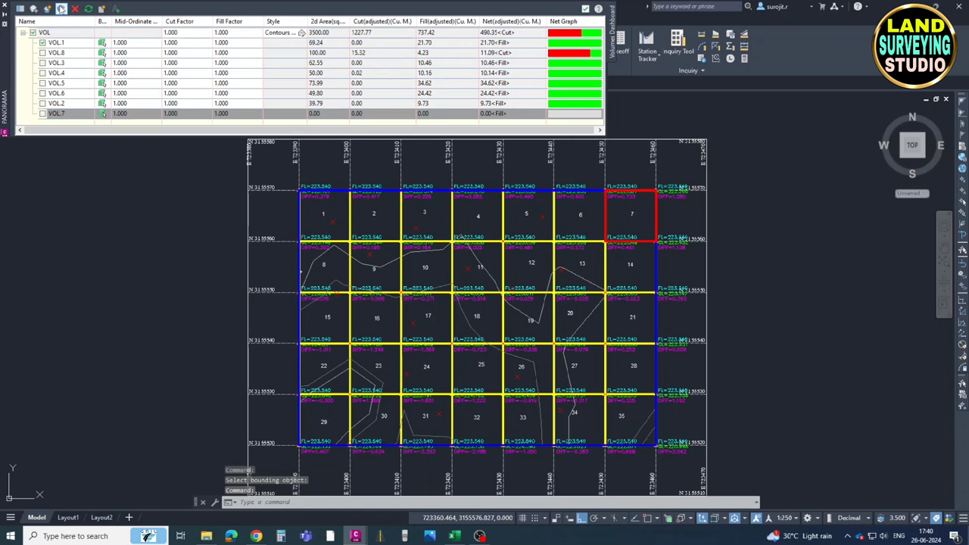
left_click(64, 52)
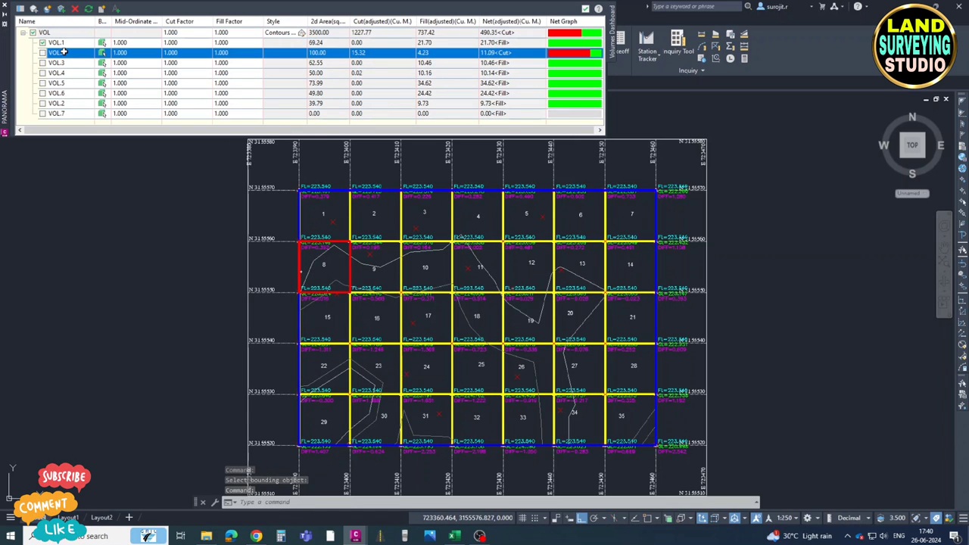
left_click(62, 10)
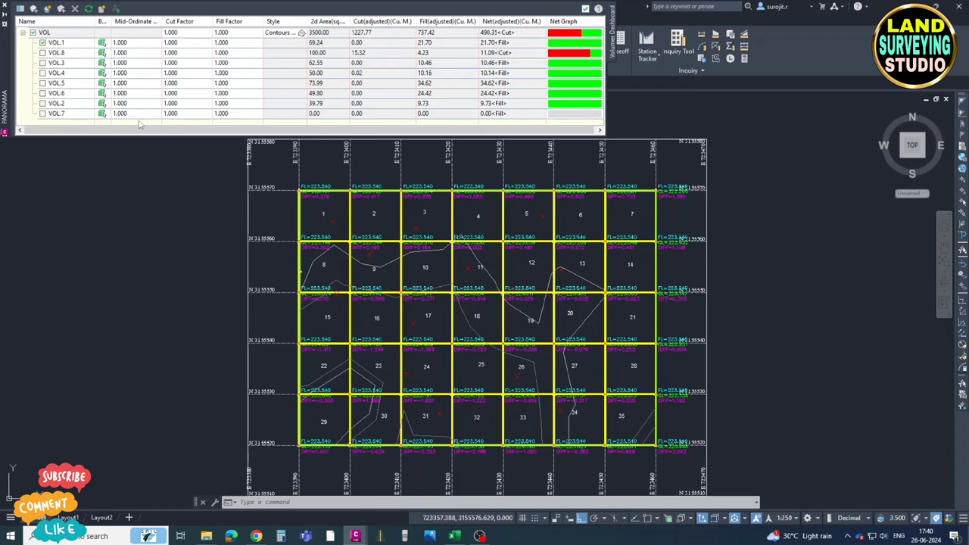
key("Escape")
key("Escape")
key("Escape")
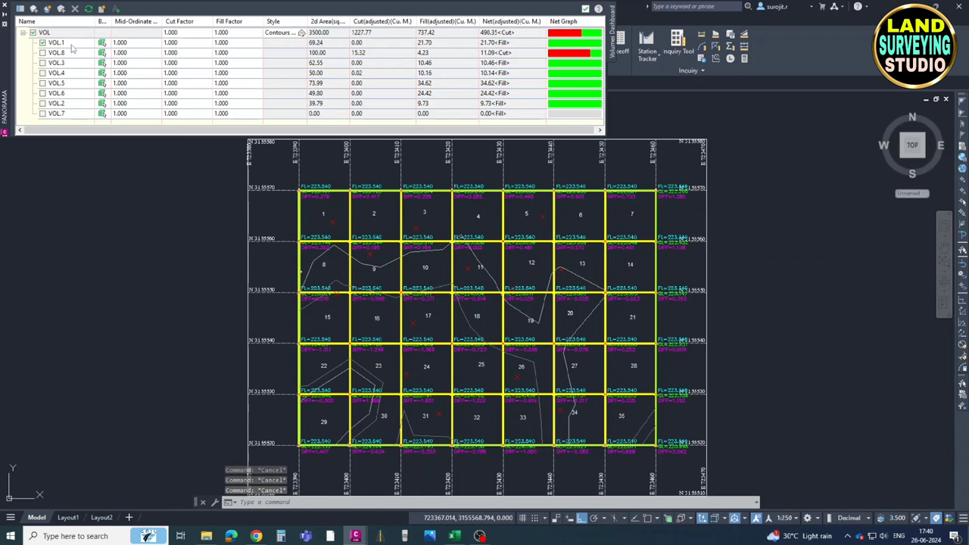
- Add a bounded volume to the VOL surface using the boundary of square 9 and highlight its entry
left_click(45, 32)
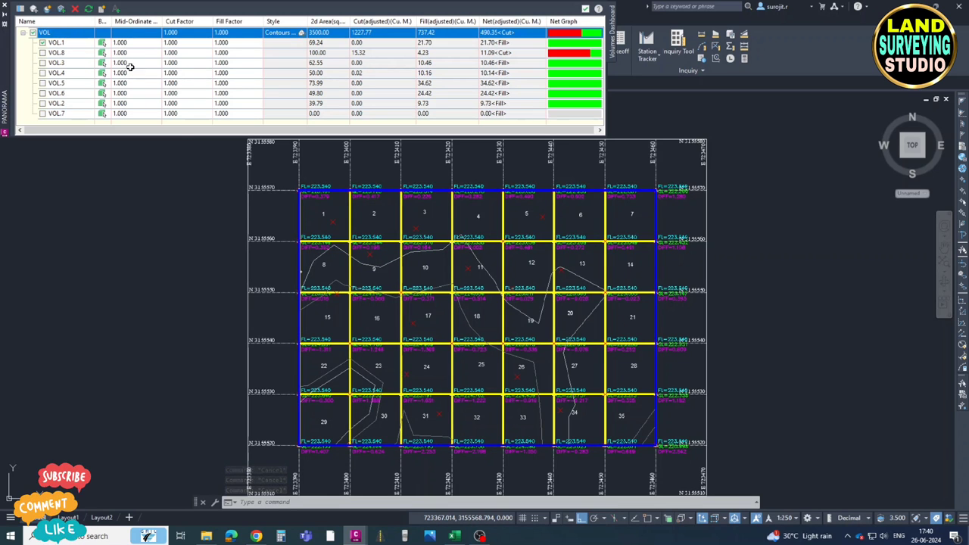
left_click(61, 9)
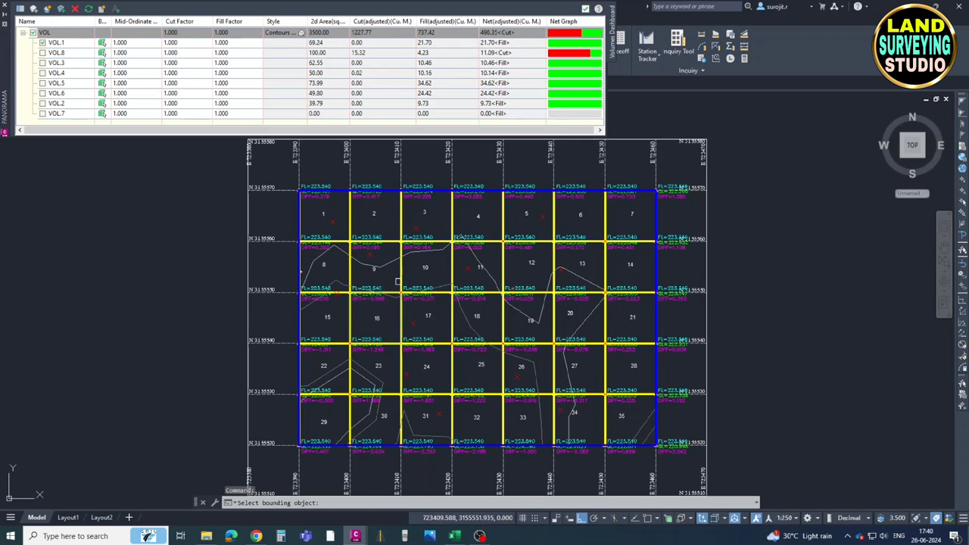
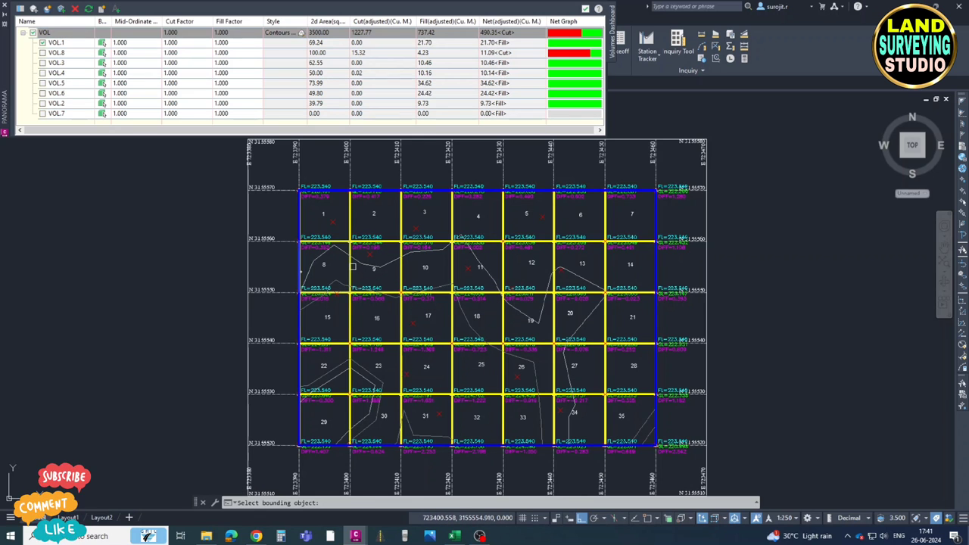
left_click(398, 271)
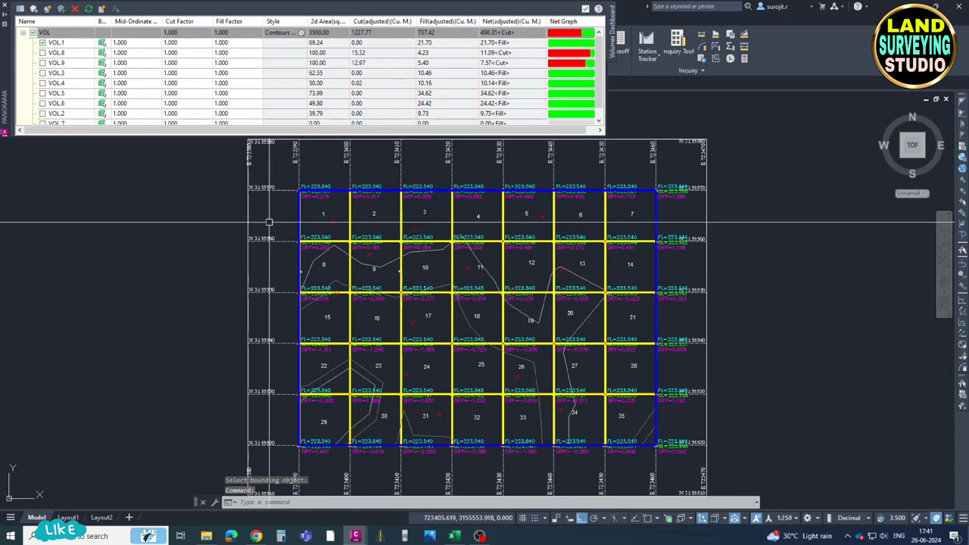
left_click(74, 62)
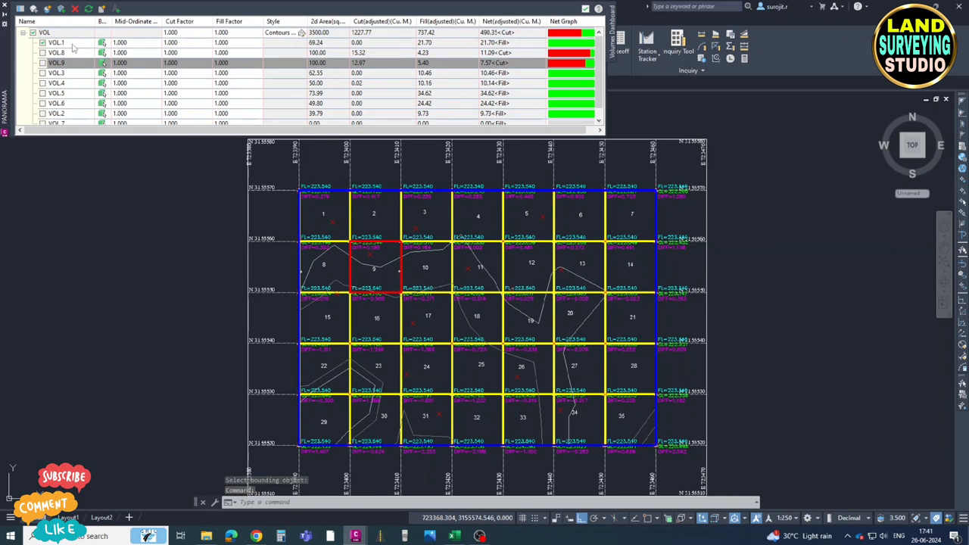
- Add bounded volumes to the VOL surface using the boundaries of squares 10 to 14 in the grid's second row
left_click(61, 9)
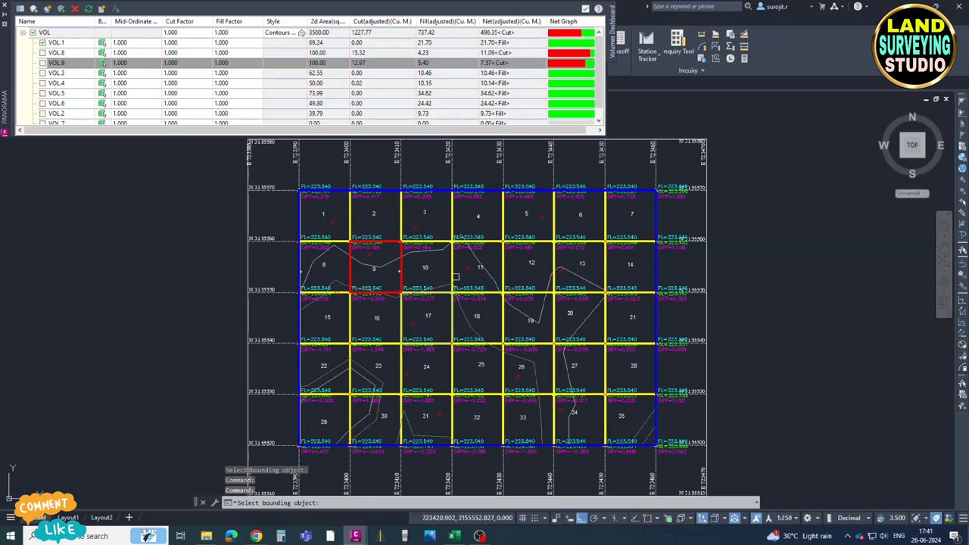
left_click(456, 278)
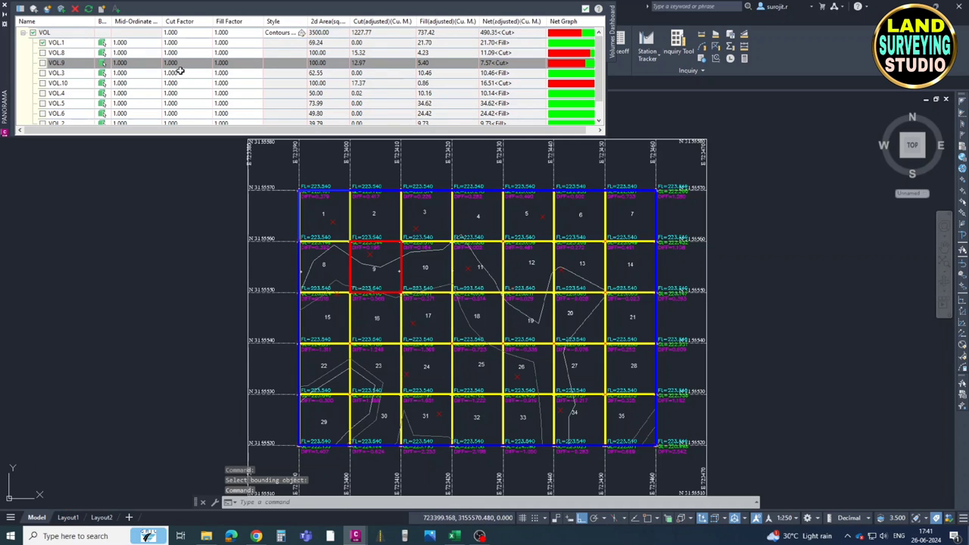
left_click(61, 9)
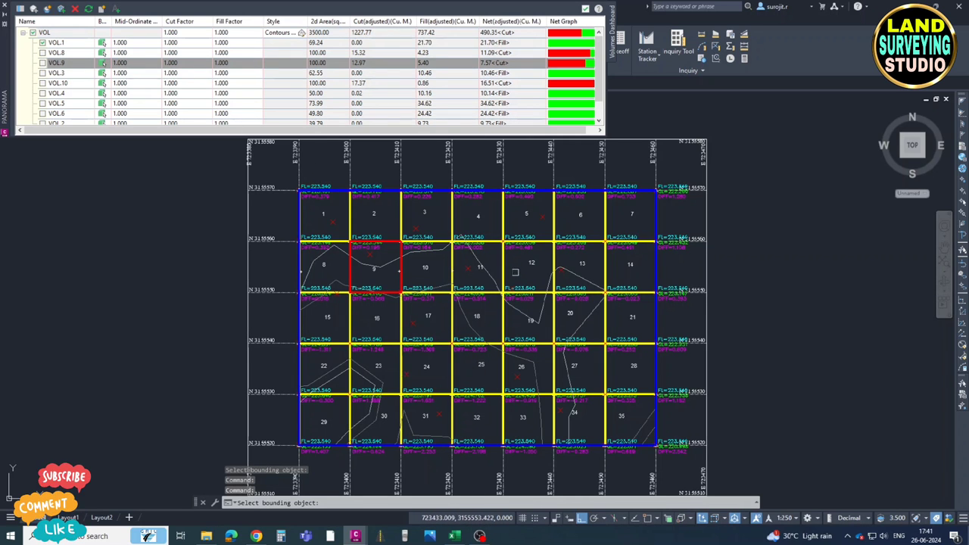
left_click(314, 189)
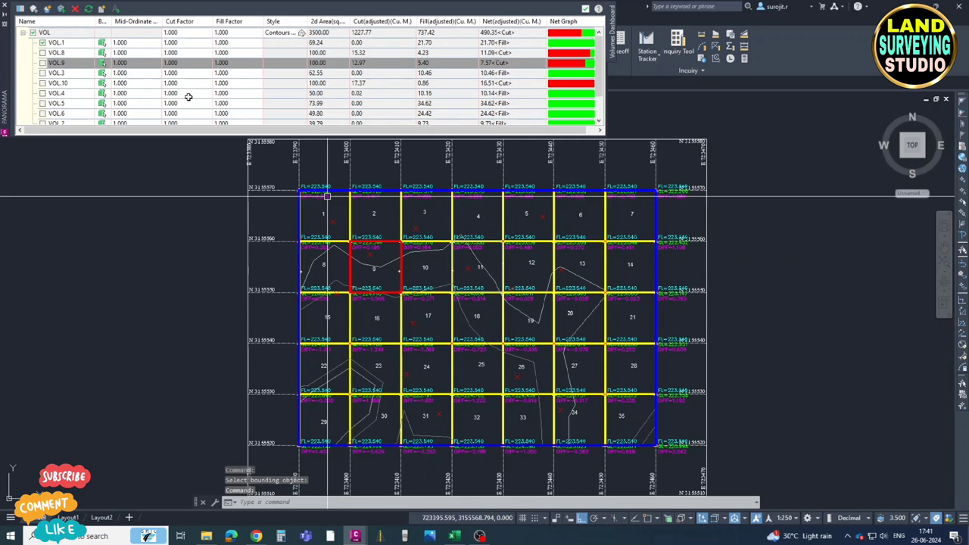
left_click(61, 9)
left_click(559, 271)
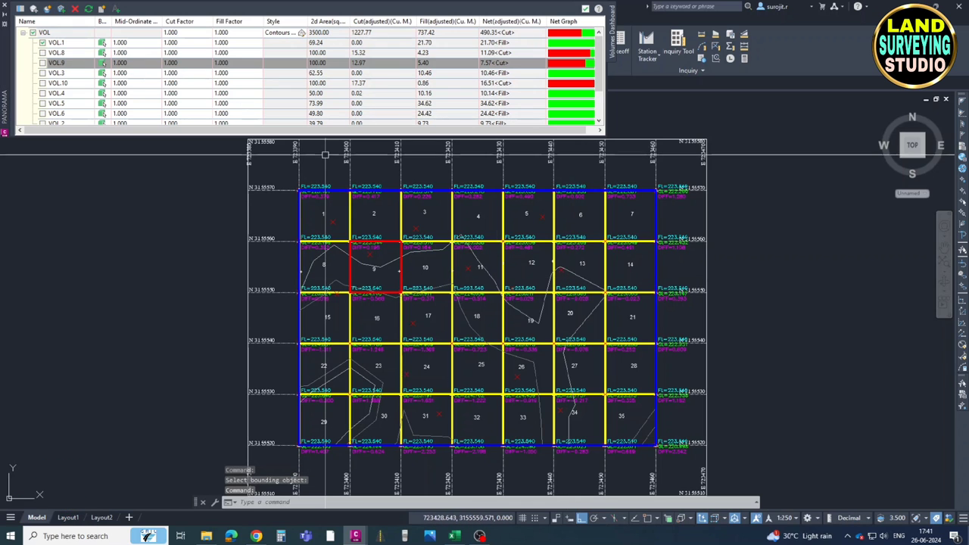
left_click(61, 9)
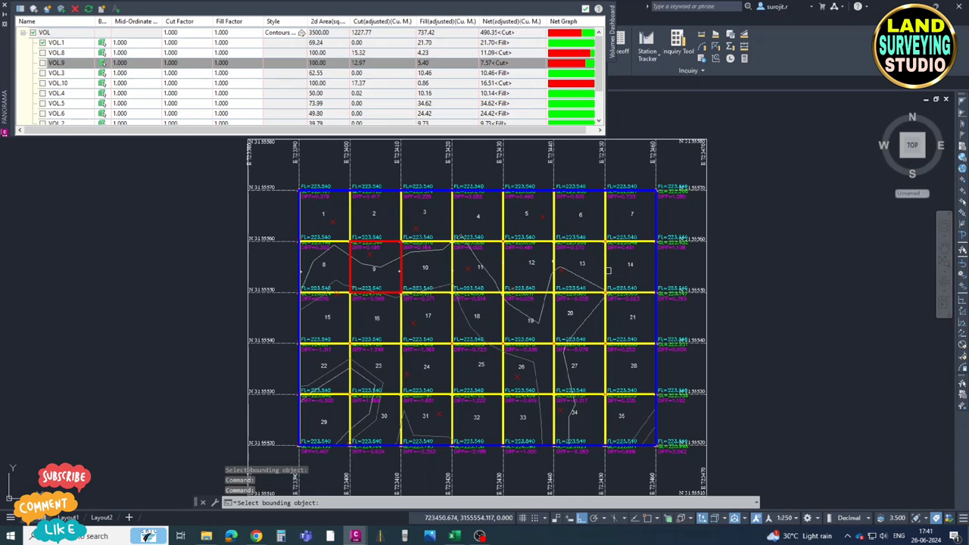
left_click(608, 271)
left_click(62, 9)
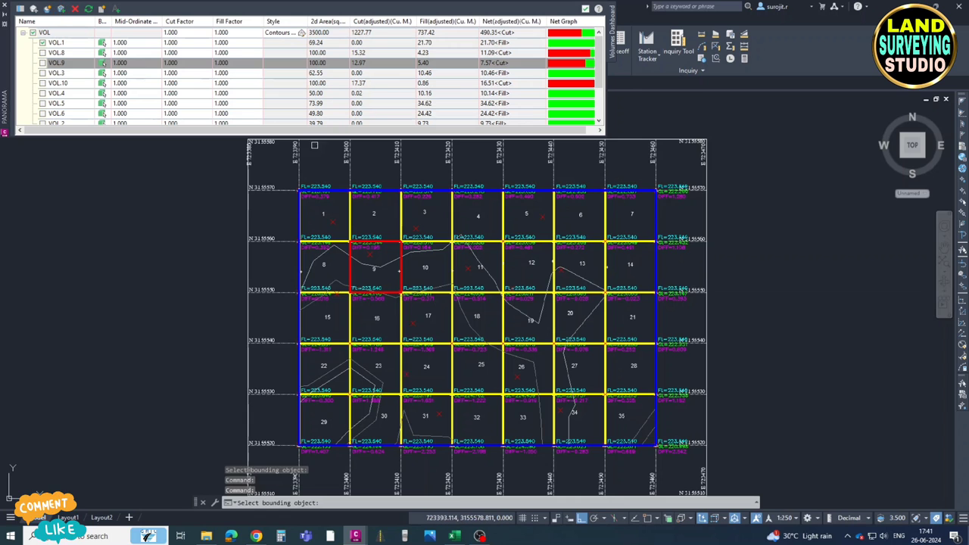
left_click(402, 216)
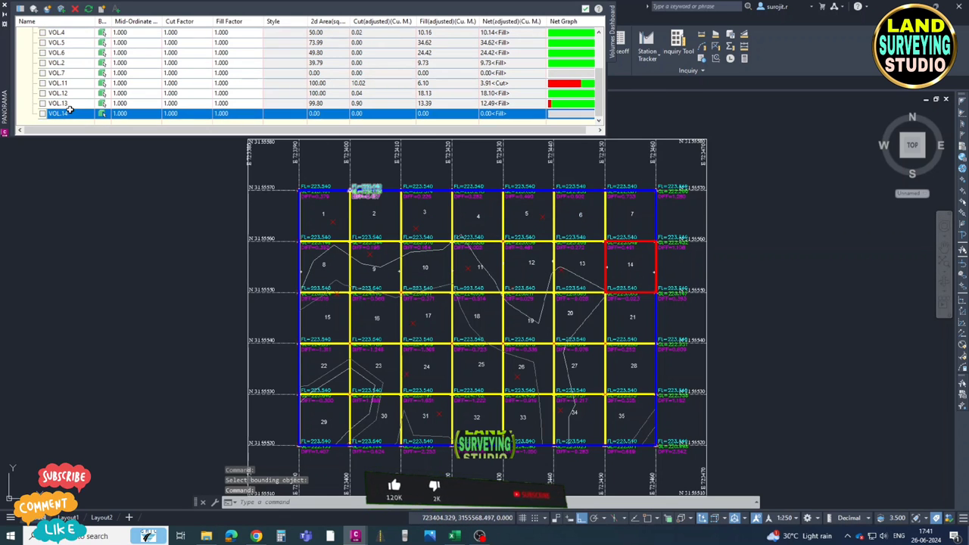
- Add bounded volumes to the VOL surface for squares 15 to 21 in the grid's third row, from west to east
left_click(62, 9)
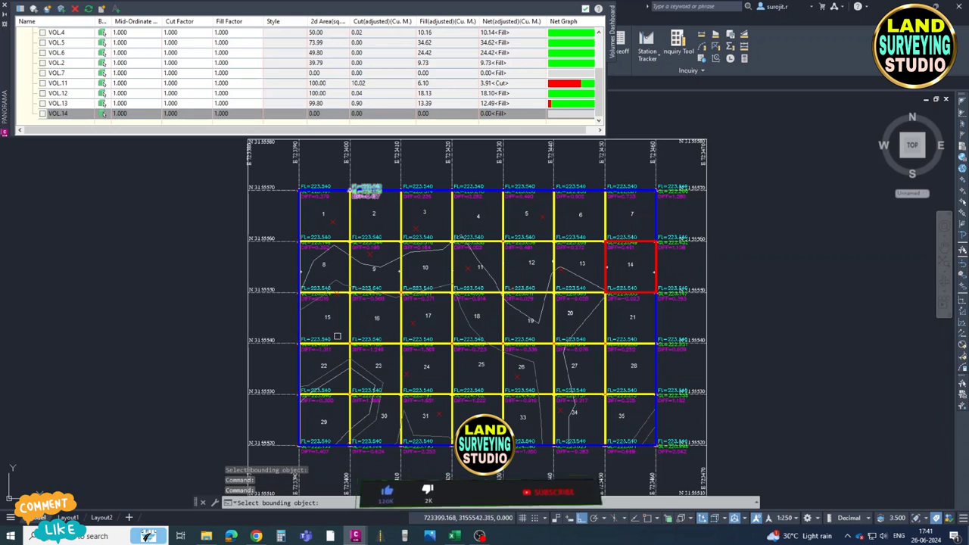
left_click(322, 317)
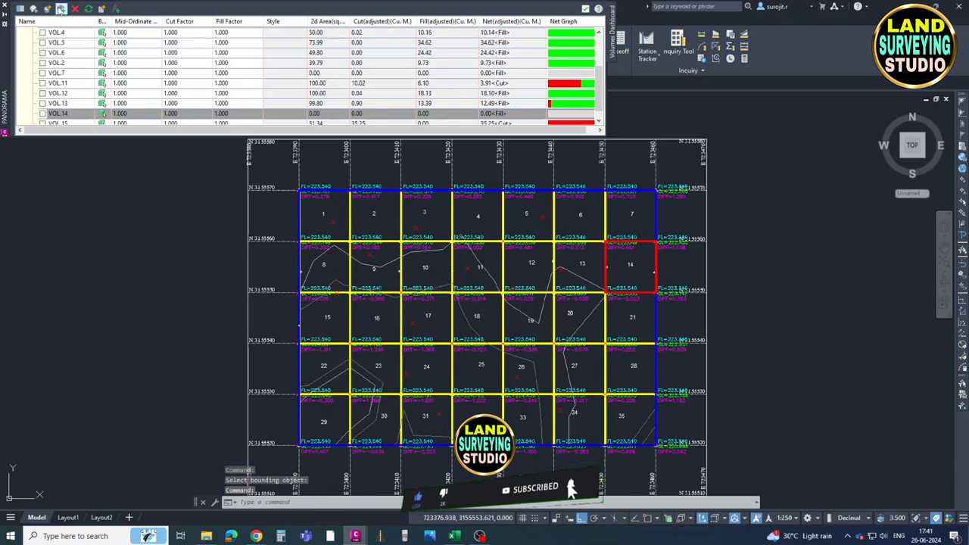
left_click(62, 9)
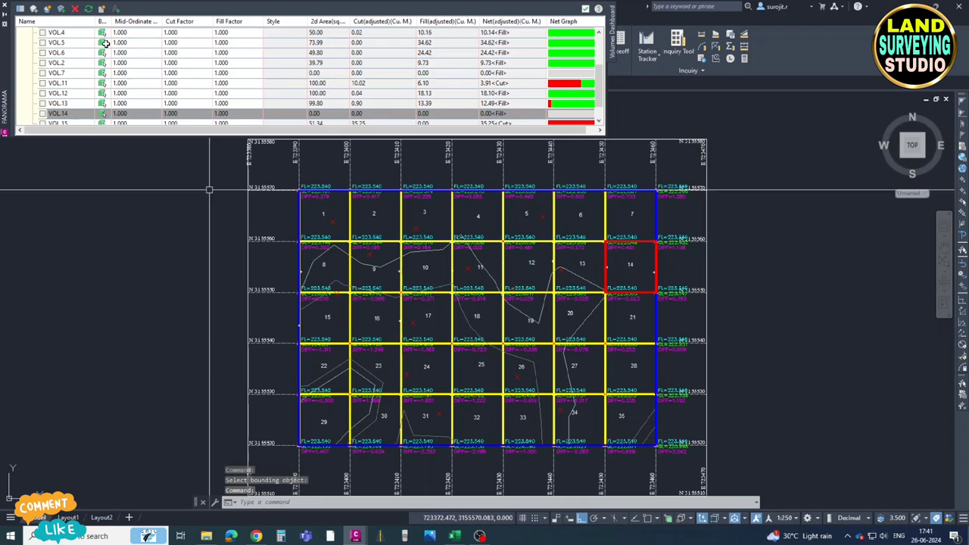
left_click(452, 320)
left_click(63, 9)
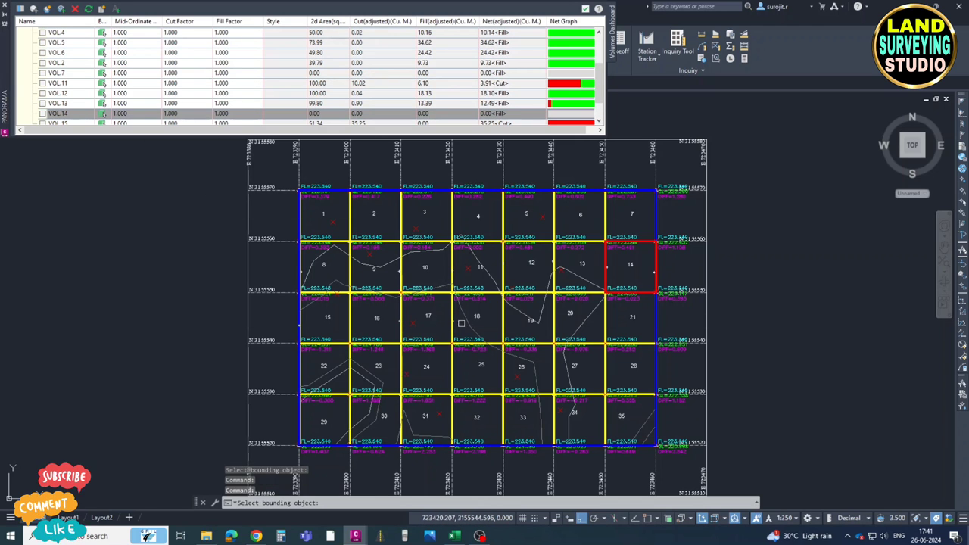
left_click(500, 316)
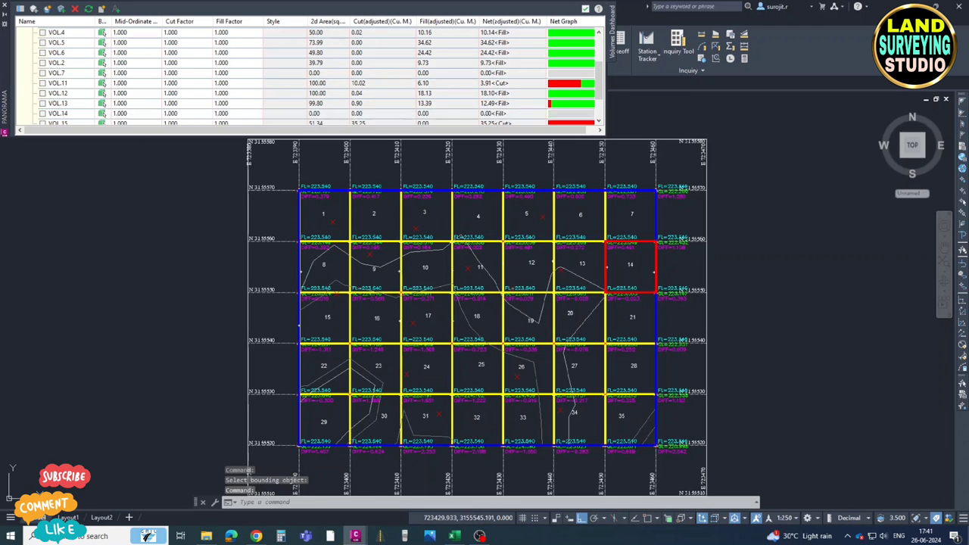
left_click(64, 10)
left_click(551, 315)
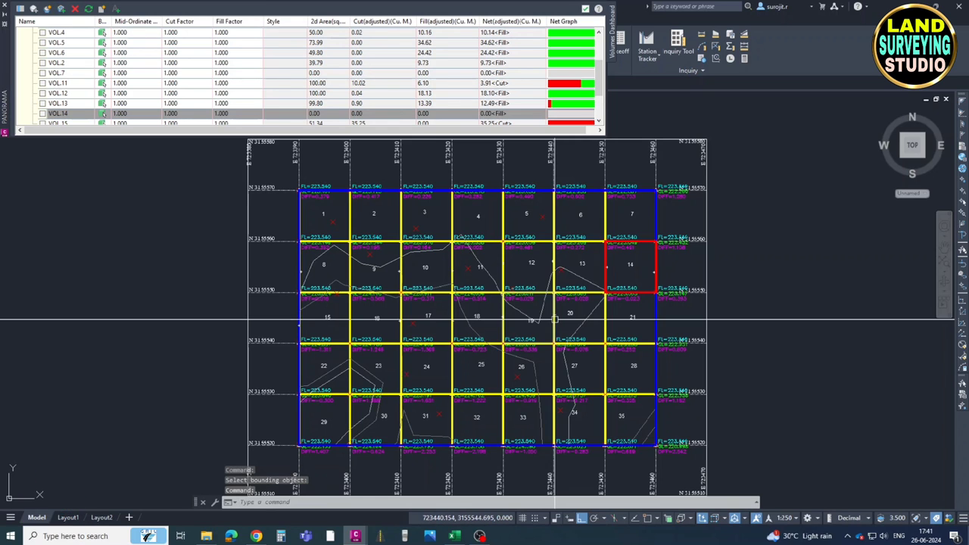
left_click(61, 9)
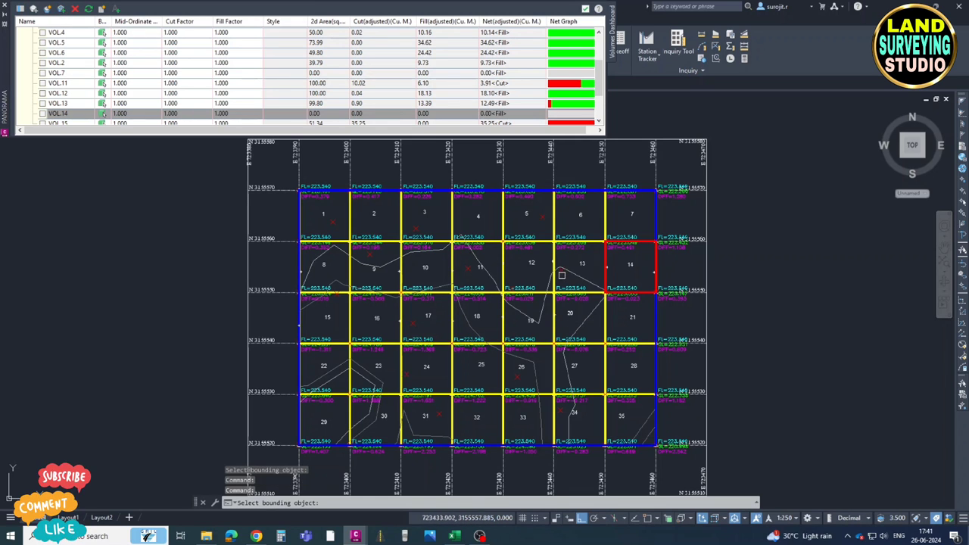
left_click(616, 338)
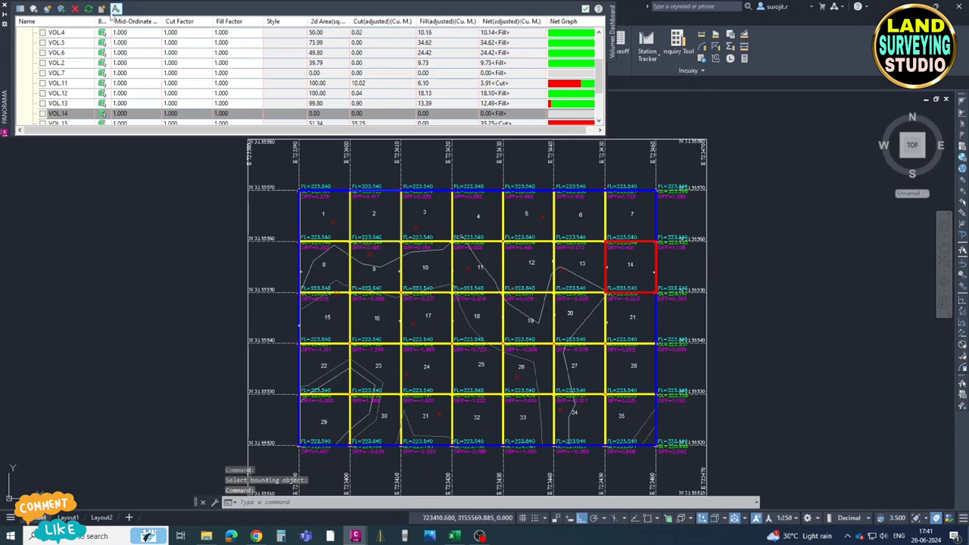
- Add bounded volumes to the VOL surface for squares 22 to 28 in the grid's fourth row, from west to east
left_click(61, 9)
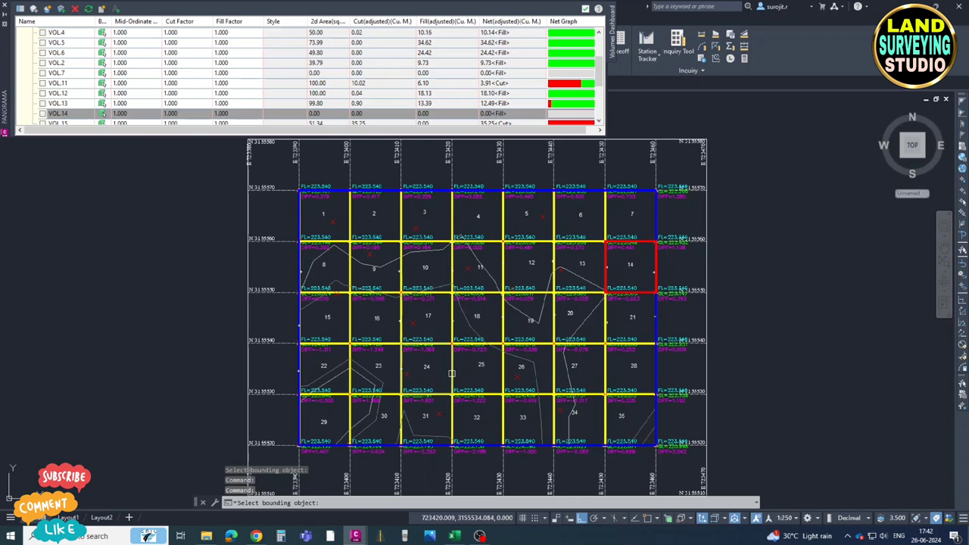
key("Escape")
left_click(61, 8)
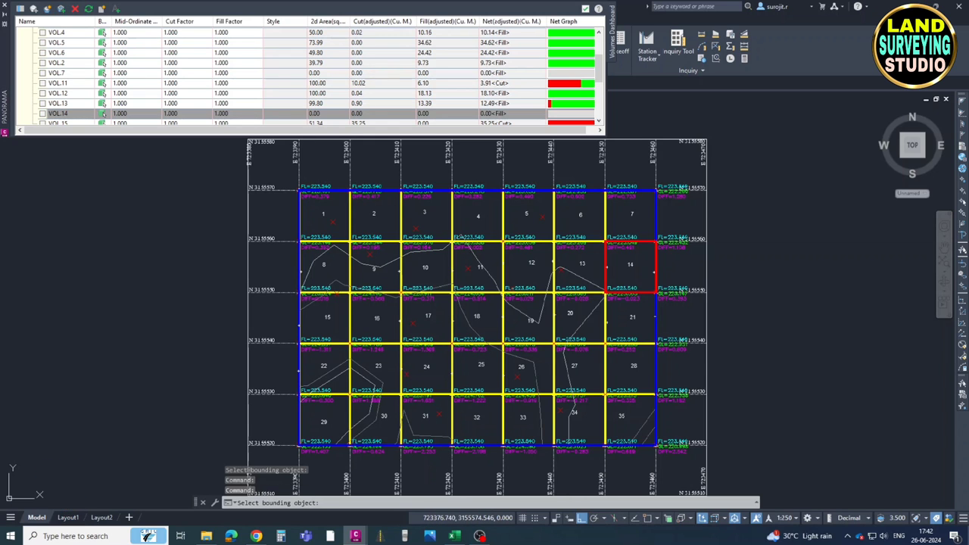
key("Escape")
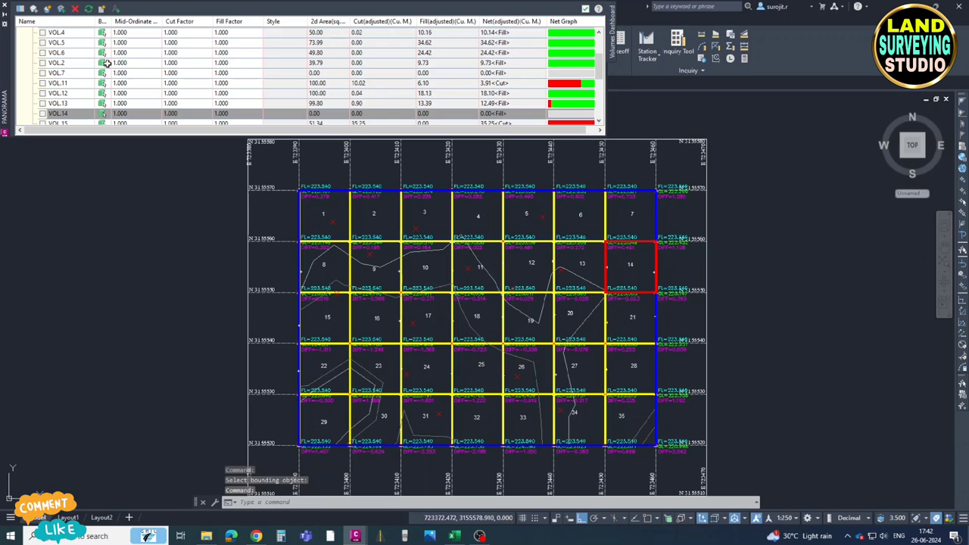
left_click(62, 10)
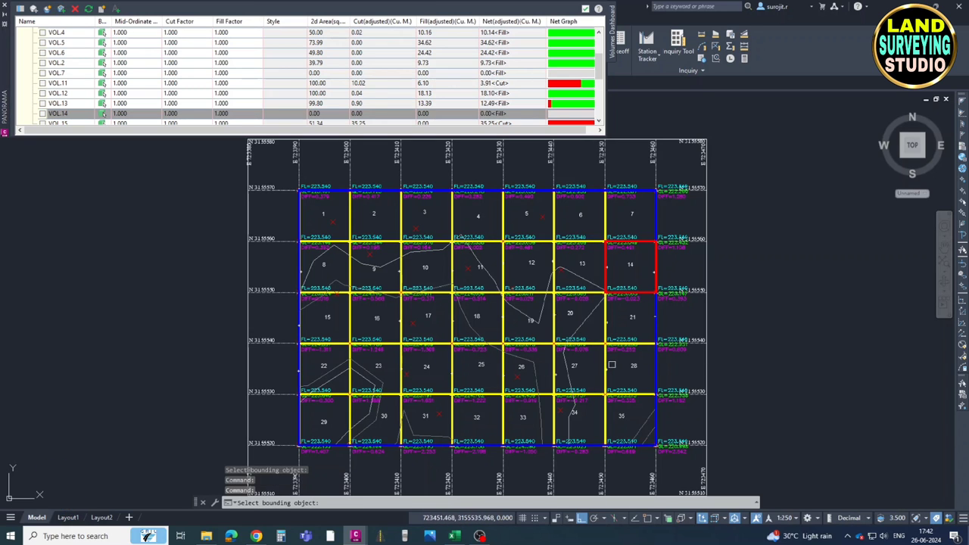
- Add bounded volumes to the VOL surface for squares 29 to 31 in the lowest row and highlight the entry for square 31
left_click(60, 8)
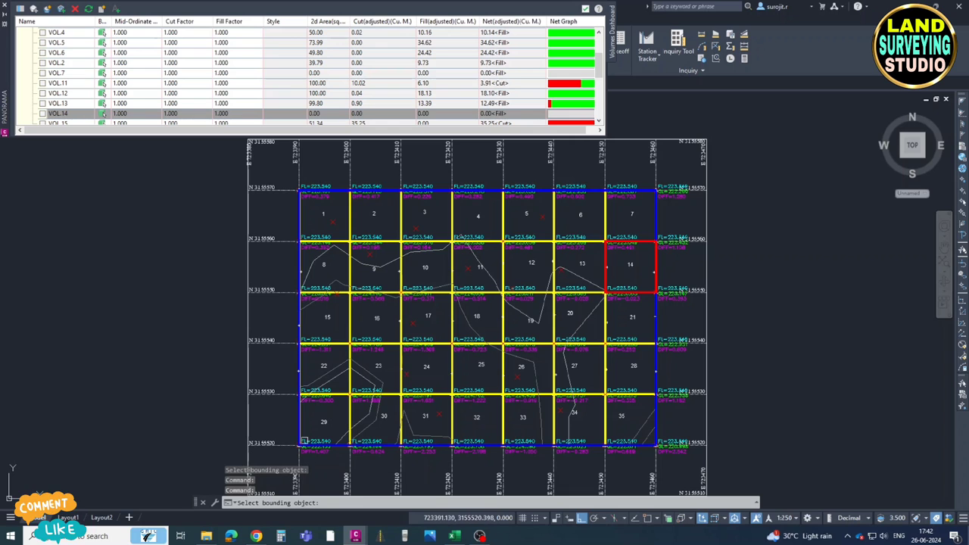
key("Return")
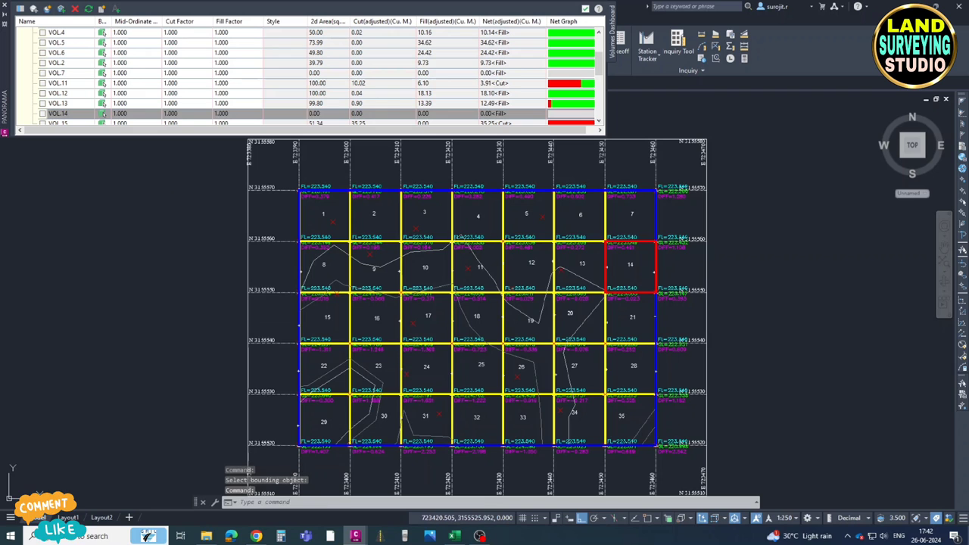
scroll(144, 78, "down", 6)
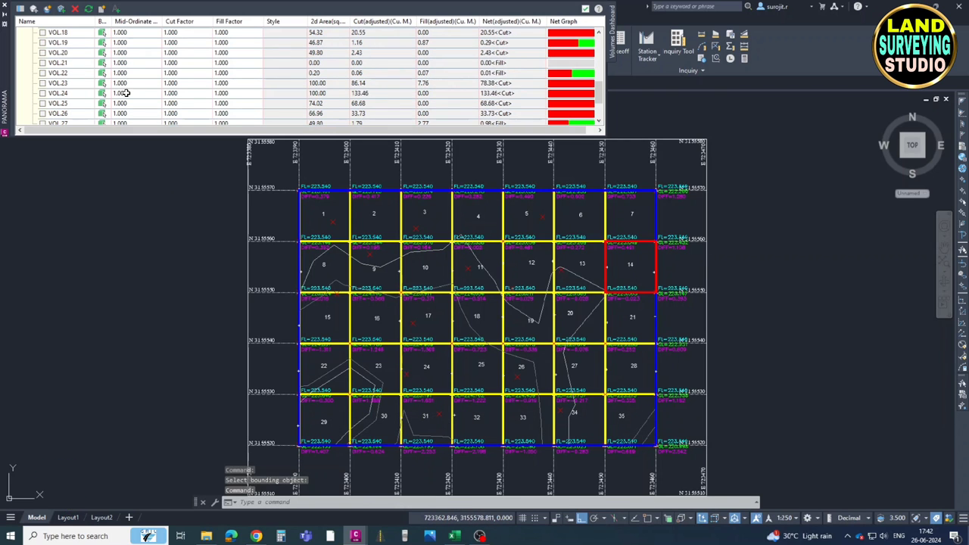
left_click(68, 113)
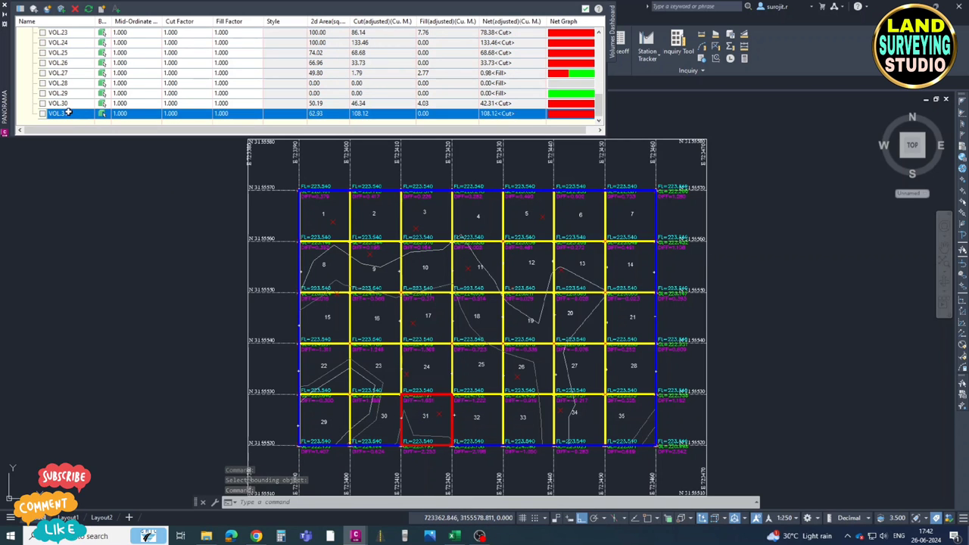
- Add bounded volumes to the VOL surface for squares 32 to 35 and highlight the entry for square 35
left_click(61, 8)
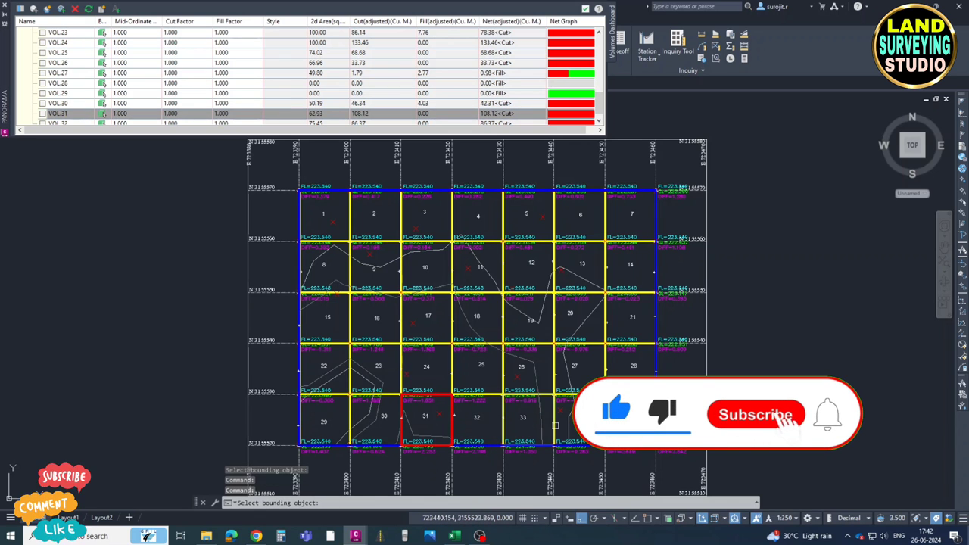
left_click(287, 188)
left_click(61, 8)
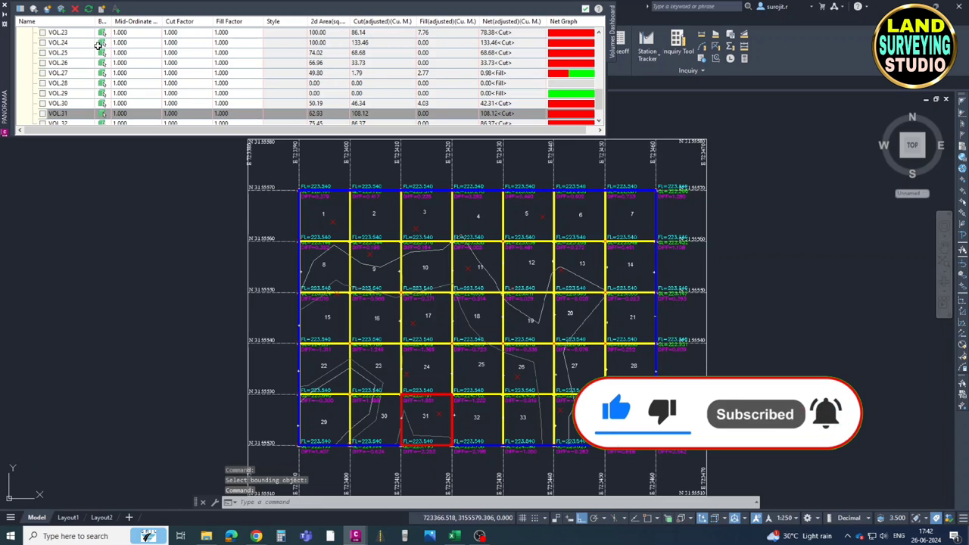
left_click(79, 114)
scroll(78, 115, "down", 2)
left_click(79, 113)
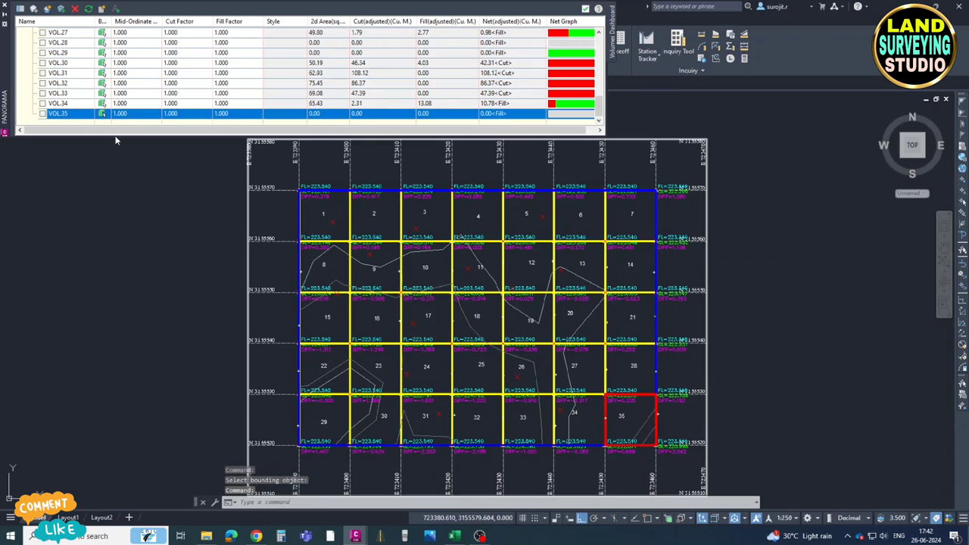
- Generate a Cut/Fill report from the currently checked volumes, view it, and return to the Volumes Dashboard
scroll(452, 169, "down", 3)
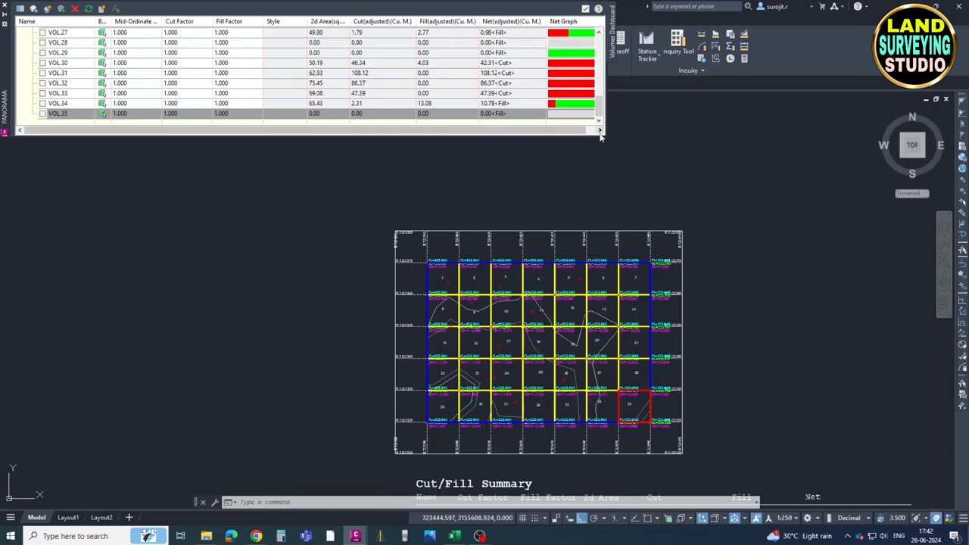
scroll(196, 54, "up", 10)
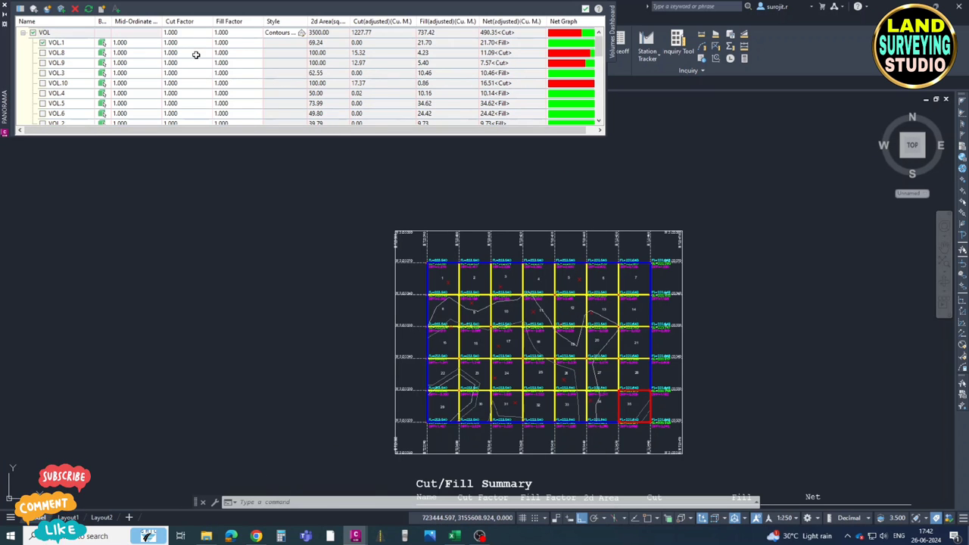
left_click(101, 9)
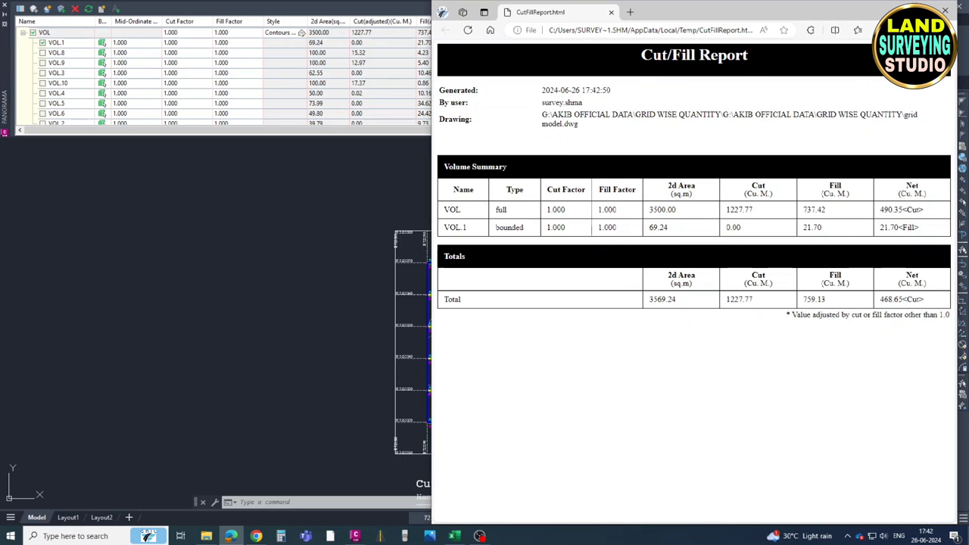
left_click(144, 45)
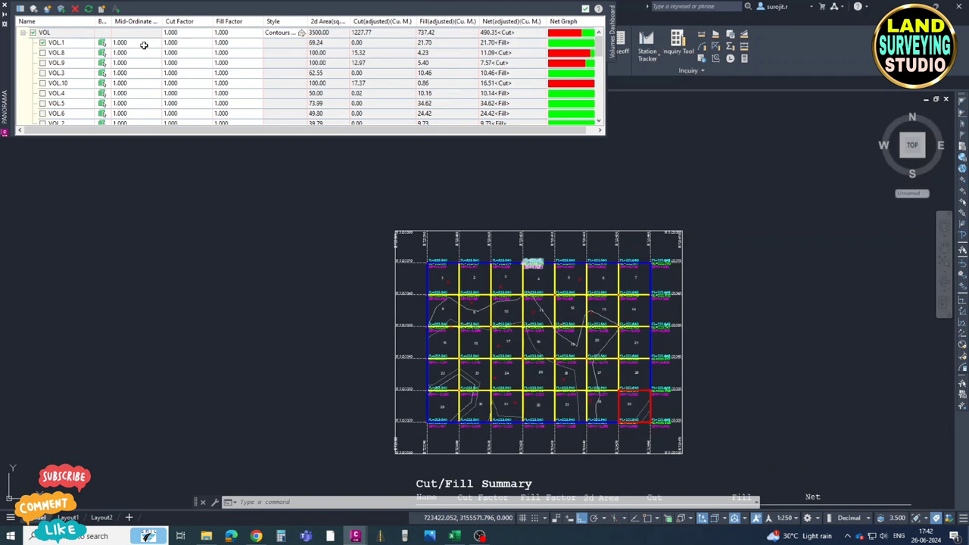
- Include the bounded volumes VOL.8, VOL.9, VOL.3, VOL.10, VOL.4, VOL.5 and VOL.6 in the report by enabling their checkboxes
left_click(44, 53)
left_click(45, 63)
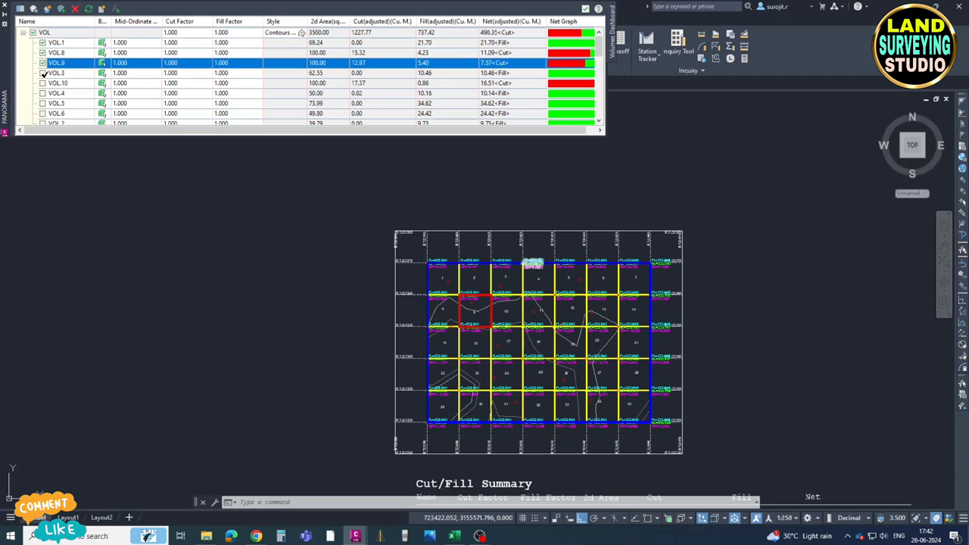
left_click(45, 73)
left_click(44, 82)
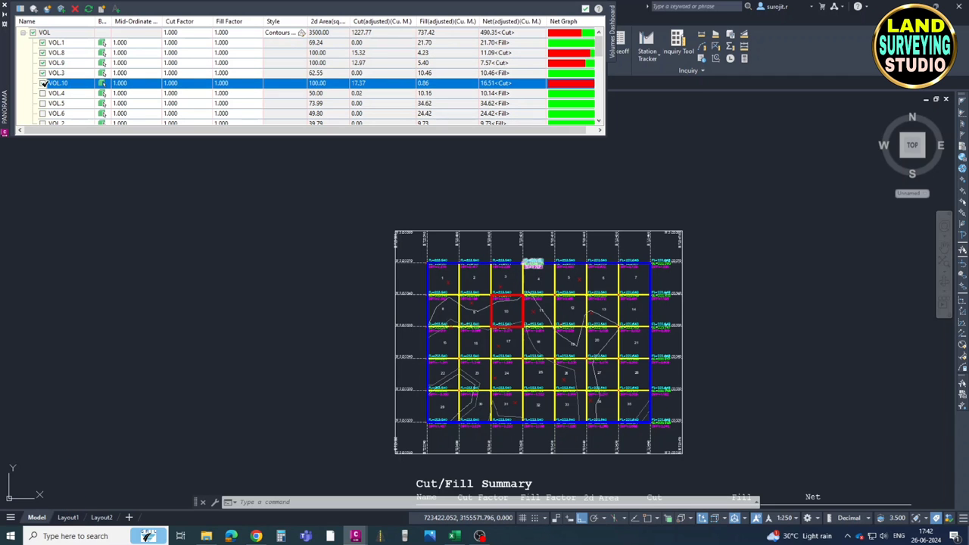
right_click(45, 93)
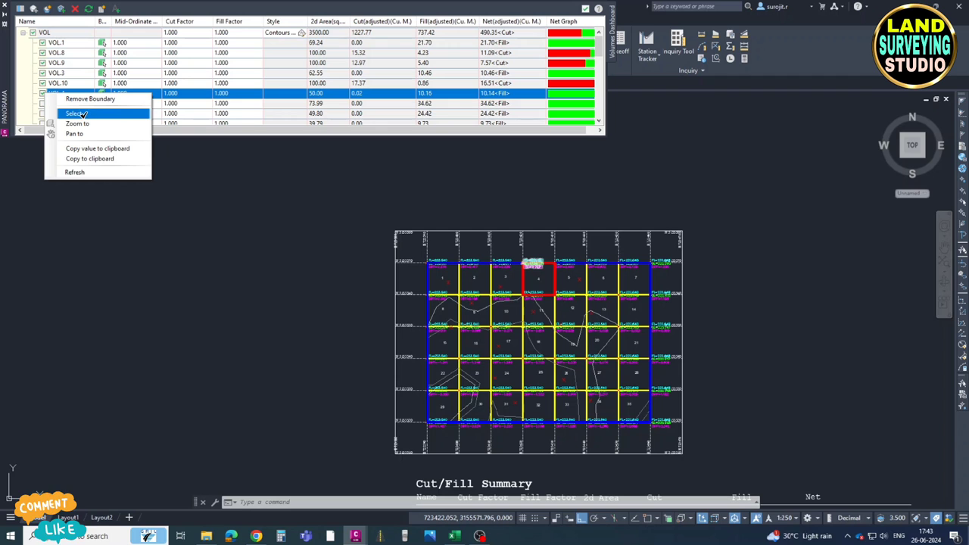
left_click(83, 113)
key("Down")
key("Down")
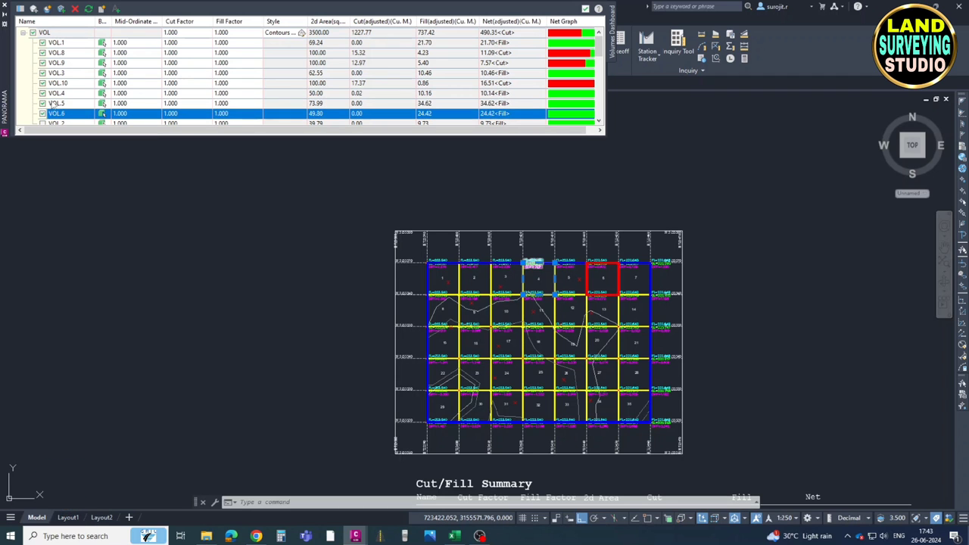
- Enable the checkboxes of VOL.2, VOL.7 and VOL.11 to VOL.16 in the Volumes Dashboard
scroll(44, 101, "down", 1)
key("Down")
key("Down")
key("Down")
scroll(47, 102, "down", 2)
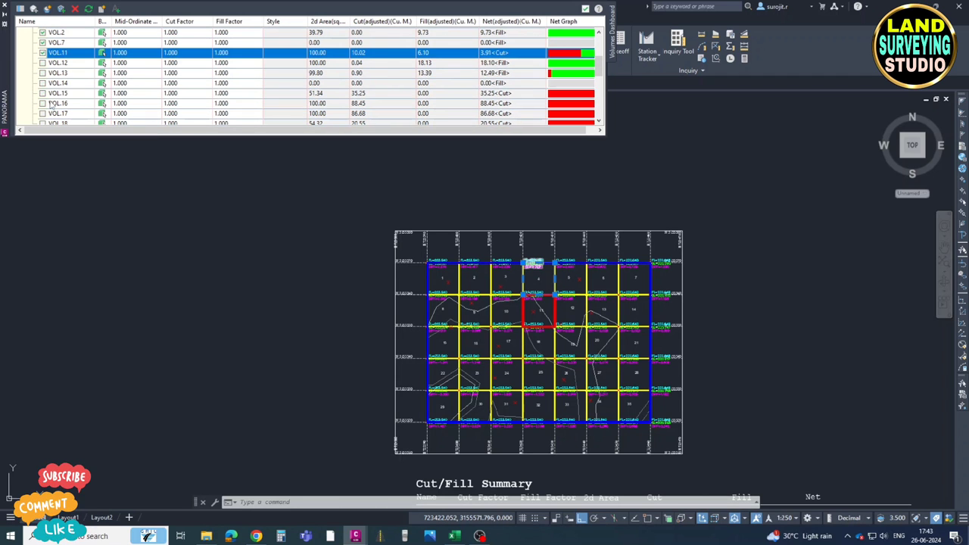
key("Down")
key("Down")
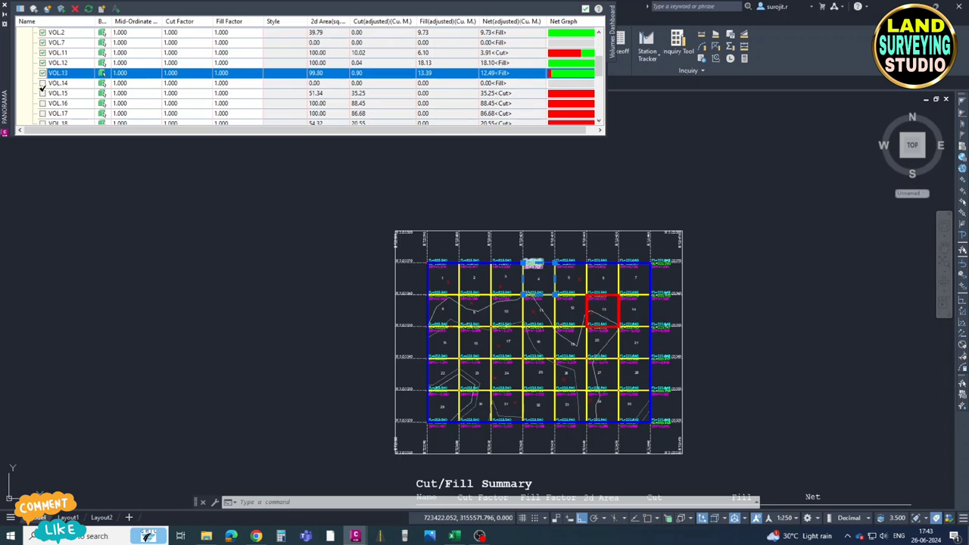
key("Down")
key("Down")
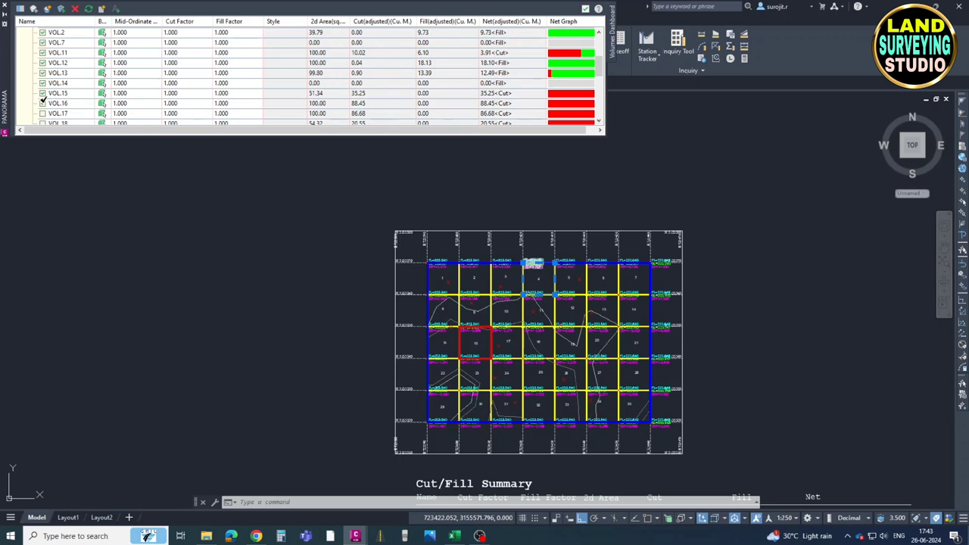
- Enable the checkboxes of the bounded volumes VOL.17 to VOL.22
key("Down")
key("Down")
scroll(48, 115, "down", 1)
key("Down")
key("Down")
key("Down")
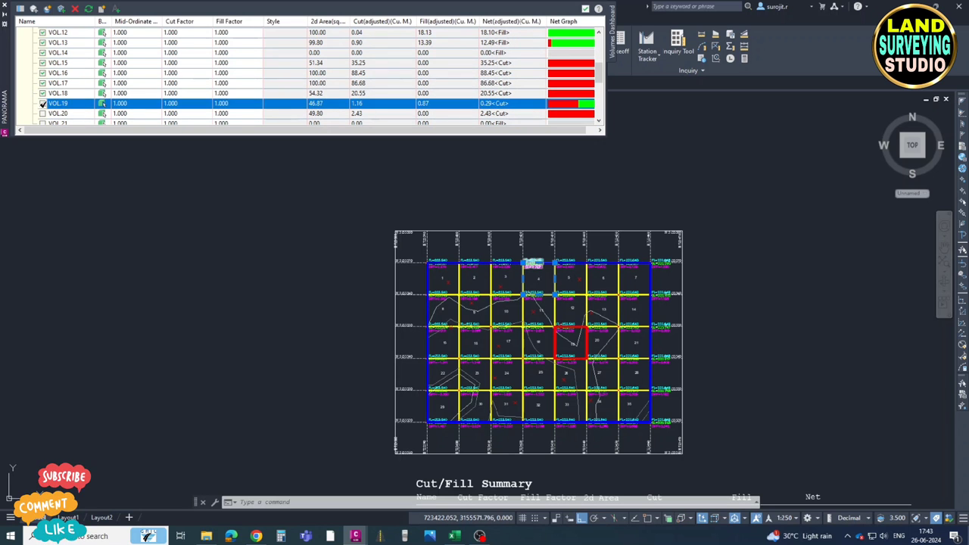
key("Down")
key("Down")
scroll(43, 119, "down", 2)
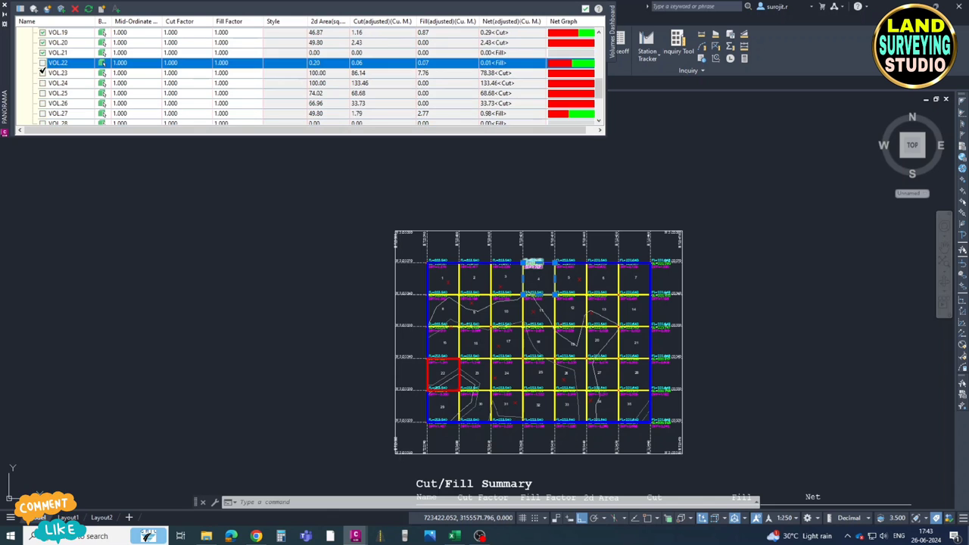
- Enable the checkboxes of VOL.23 to VOL.27 for inclusion in the report
left_click(43, 73)
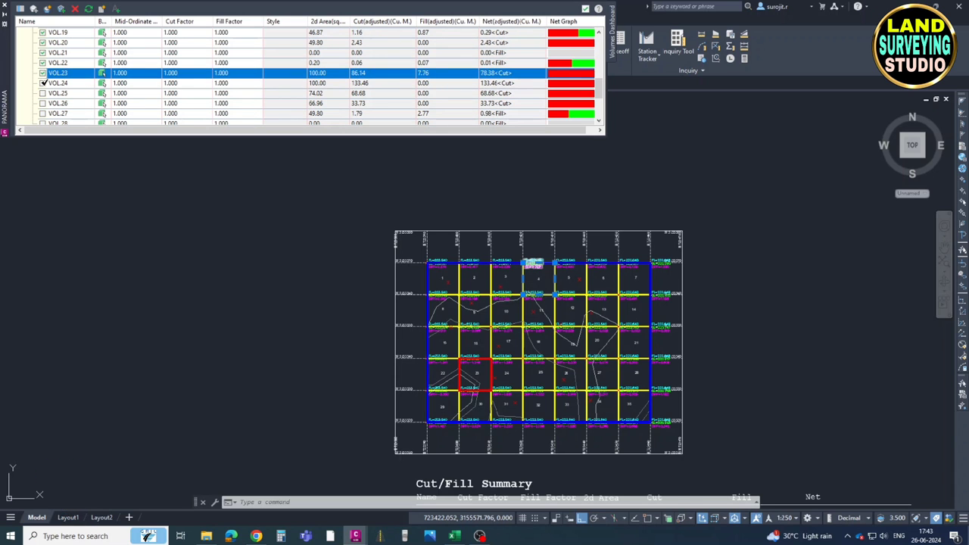
left_click(43, 83)
left_click(43, 93)
left_click(43, 103)
left_click(43, 113)
scroll(46, 103, "down", 2)
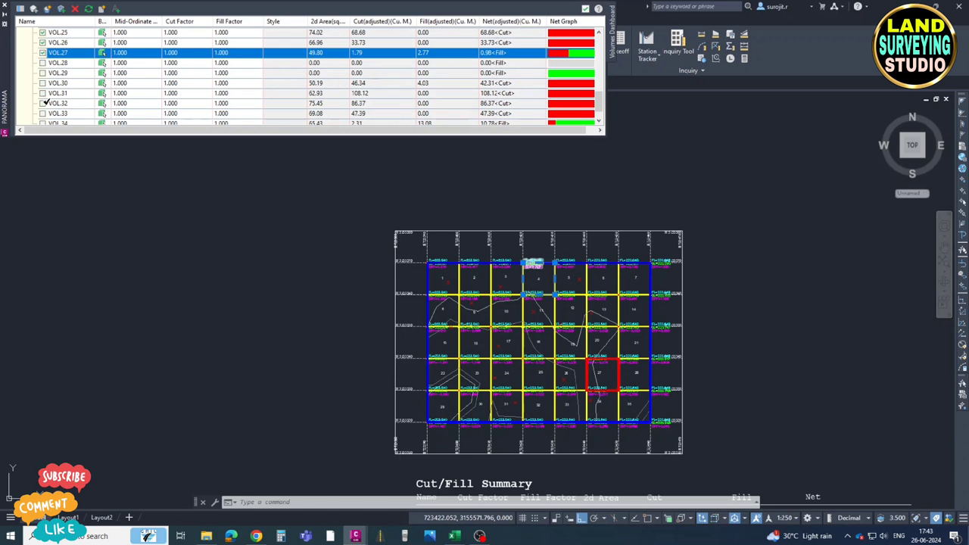
- Enable the checkboxes of the remaining bounded volumes, VOL.28 to VOL.35
left_click(43, 63)
left_click(43, 74)
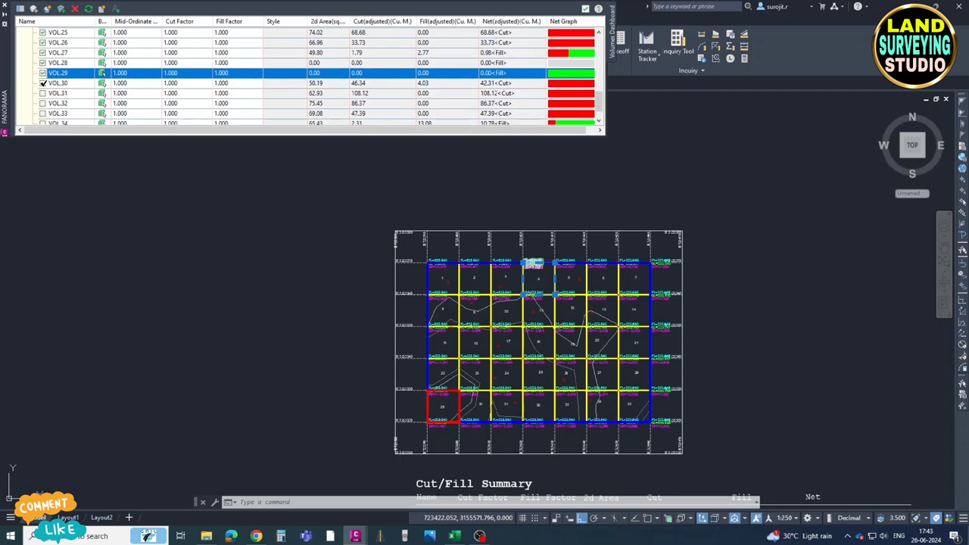
left_click(43, 84)
left_click(43, 93)
left_click(44, 103)
left_click(43, 113)
scroll(44, 104, "down", 2)
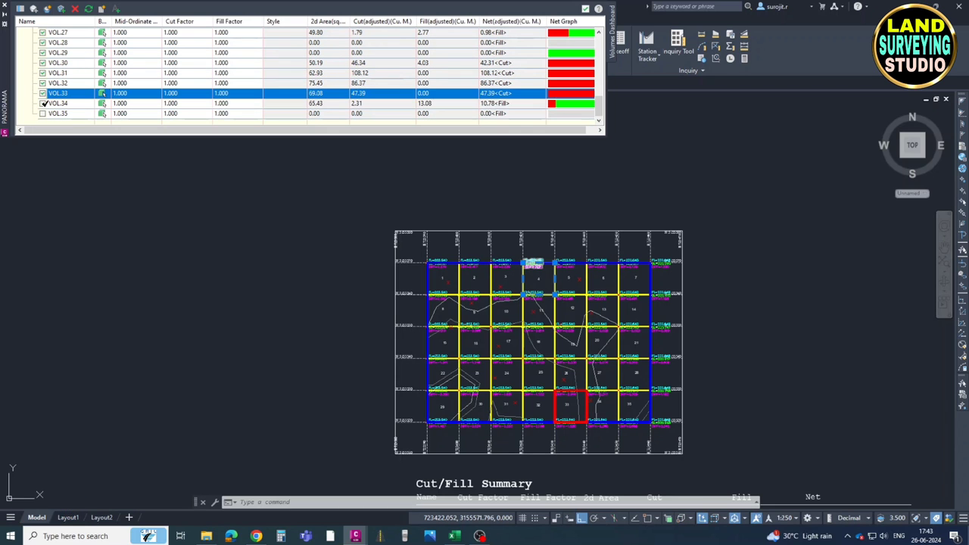
left_click(43, 103)
left_click(43, 113)
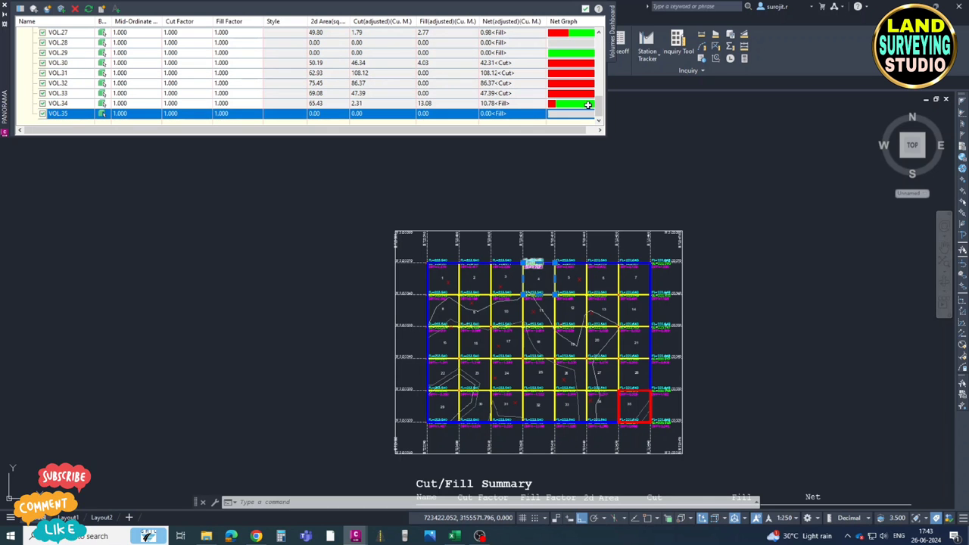
- Generate a Cut/Fill report from all the checked volumes and select its entire contents for copying
scroll(576, 91, "up", 5)
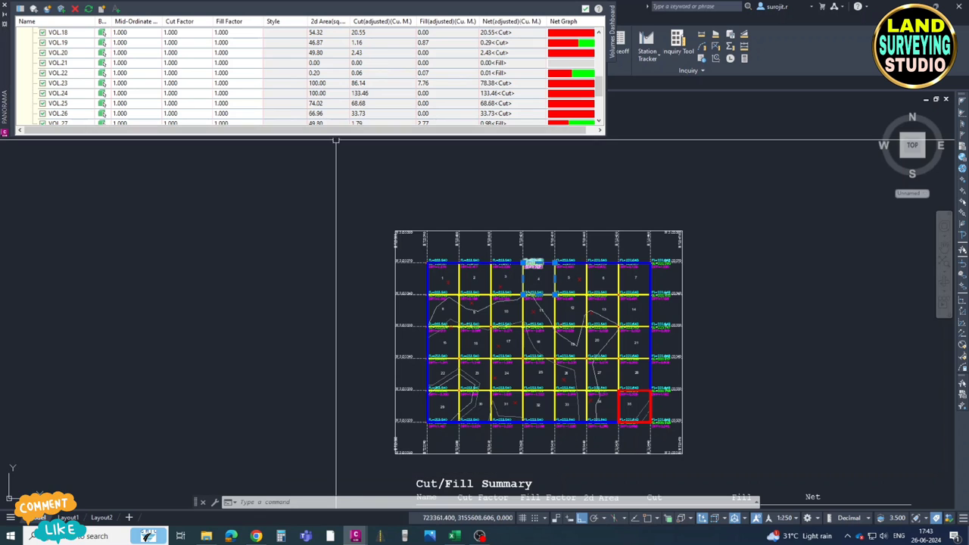
scroll(489, 72, "down", 3)
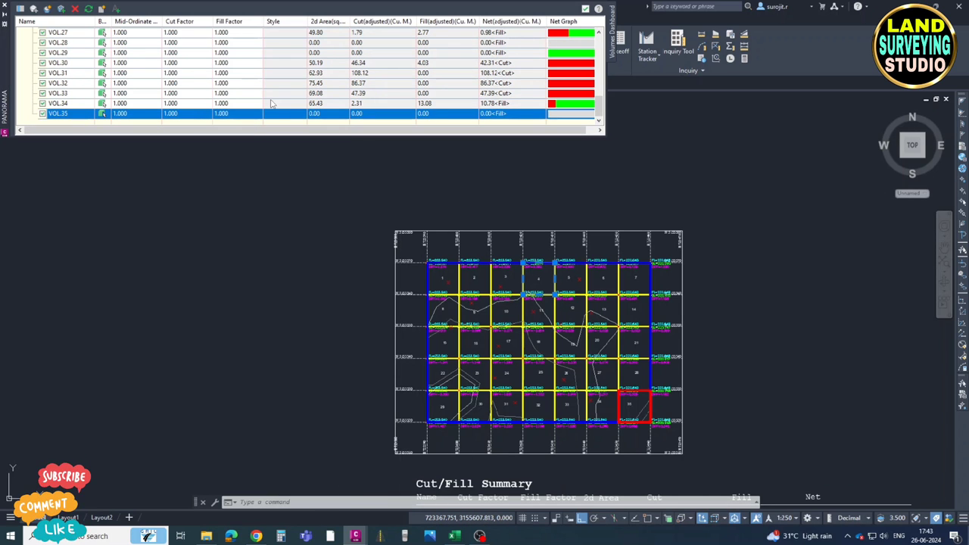
scroll(254, 74, "up", 10)
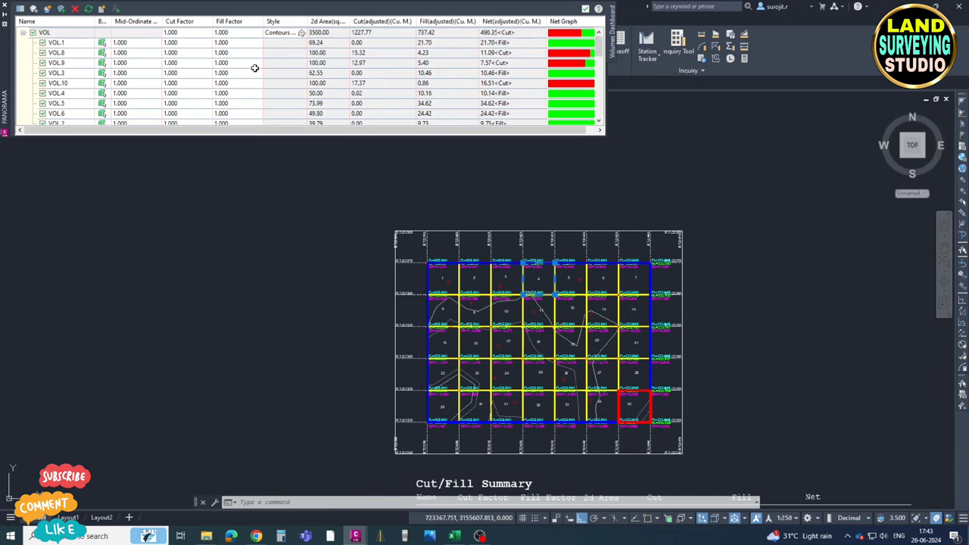
left_click(103, 8)
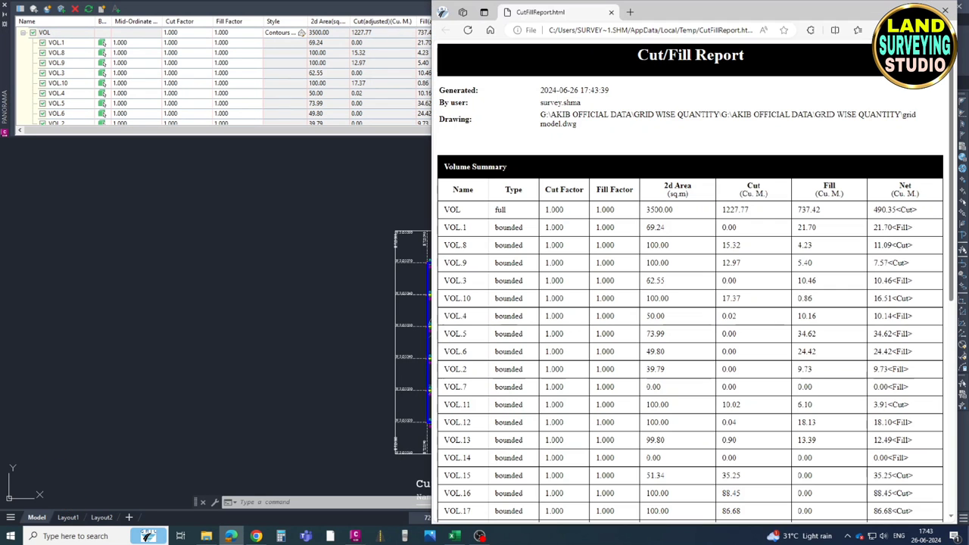
key("super+Up")
key("ctrl+a")
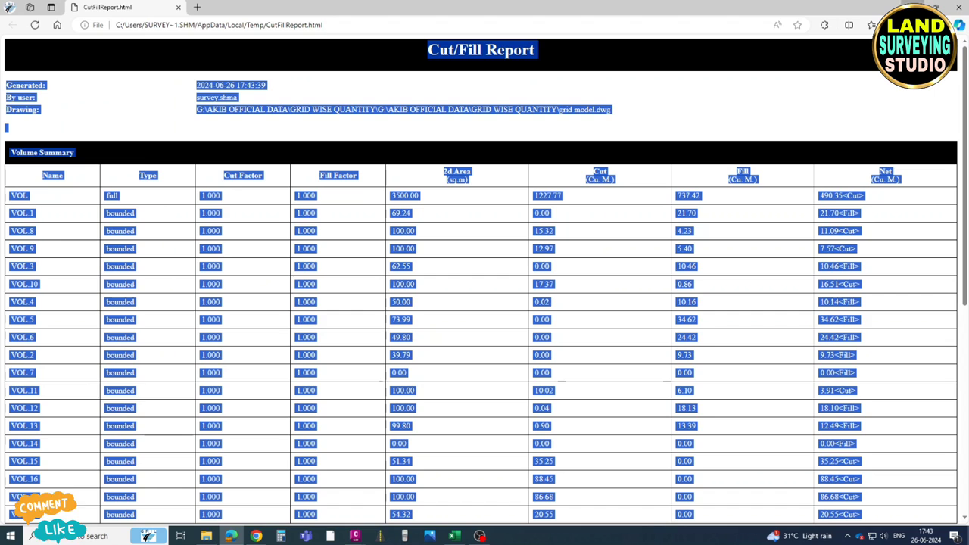
- Close the Volumes Dashboard, switch to the REPORT workbook in Excel and paste the copied report into a new sheet at A1
key("alt+Tab")
left_click(585, 9)
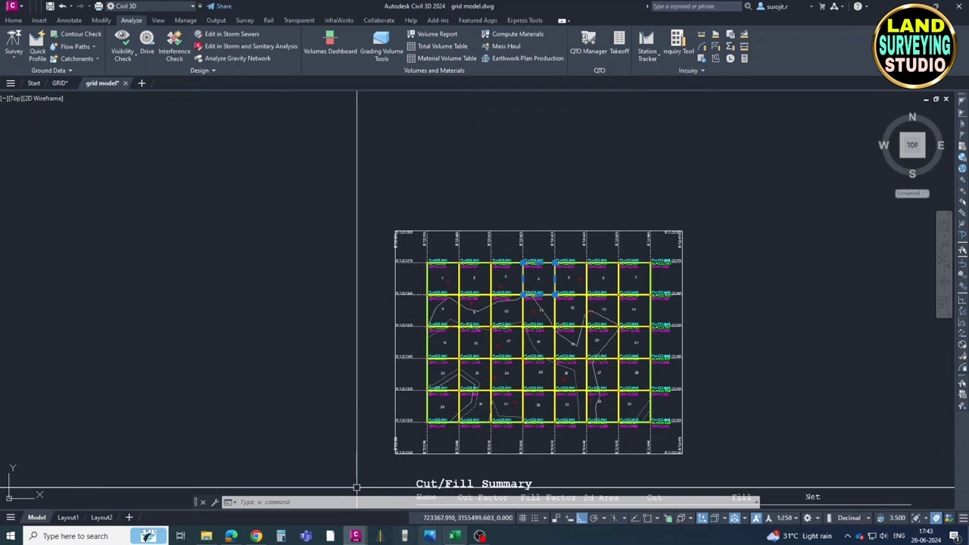
left_click(455, 535)
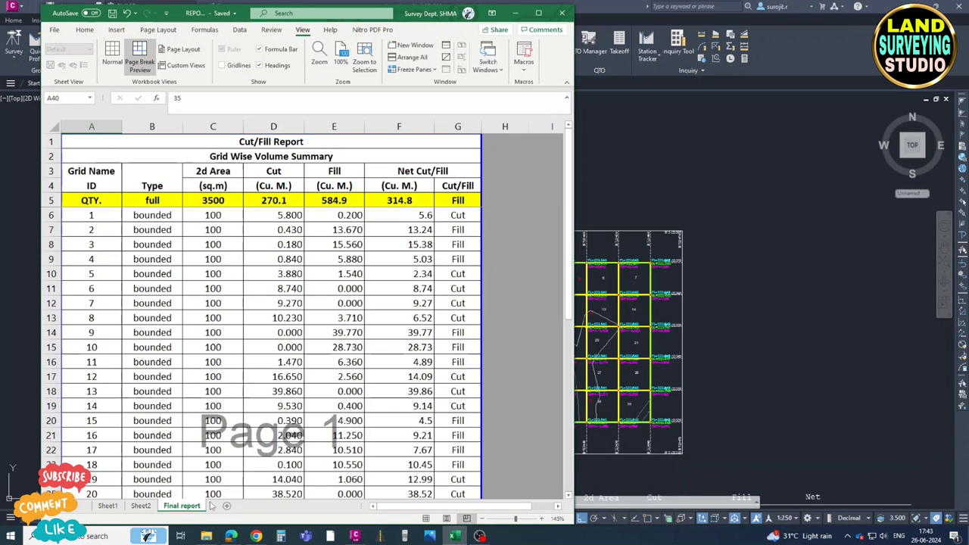
left_click(539, 13)
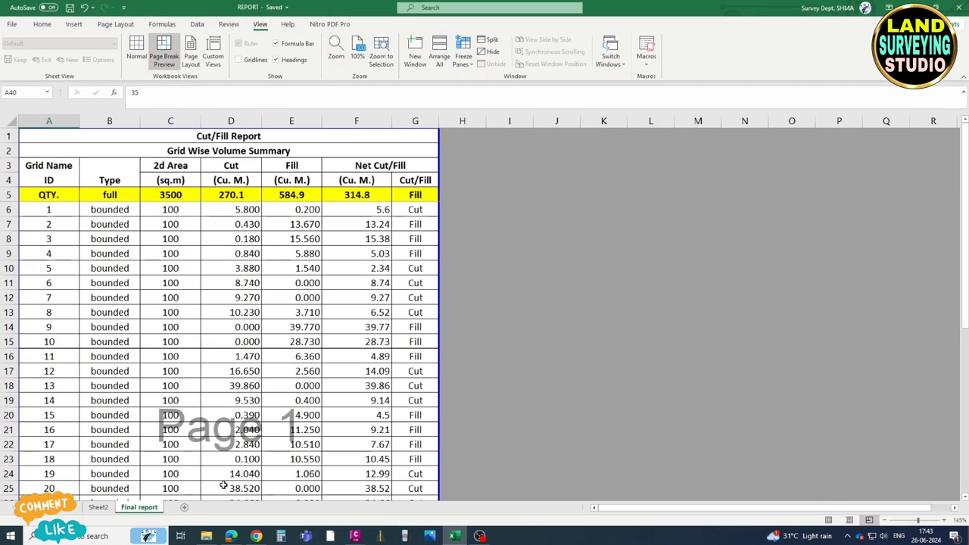
left_click(185, 508)
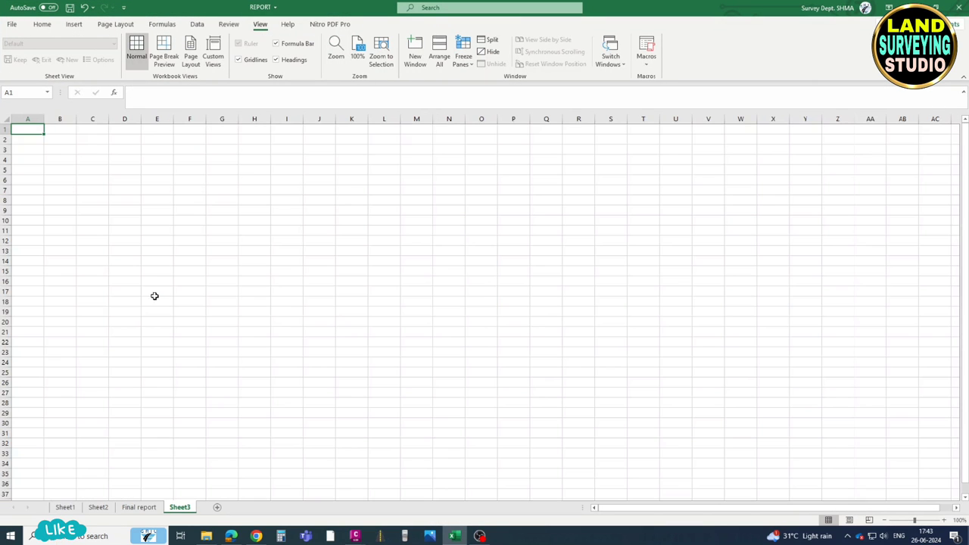
right_click(24, 127)
left_click(67, 173)
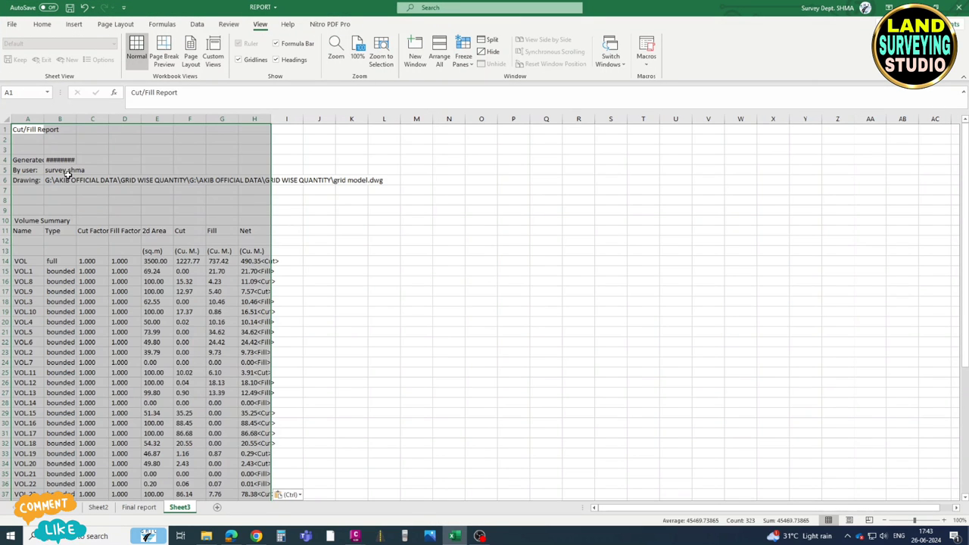
- Delete rows 2 to 9, which hold the report's generation details and blank lines above the Volume Summary
left_click(72, 240)
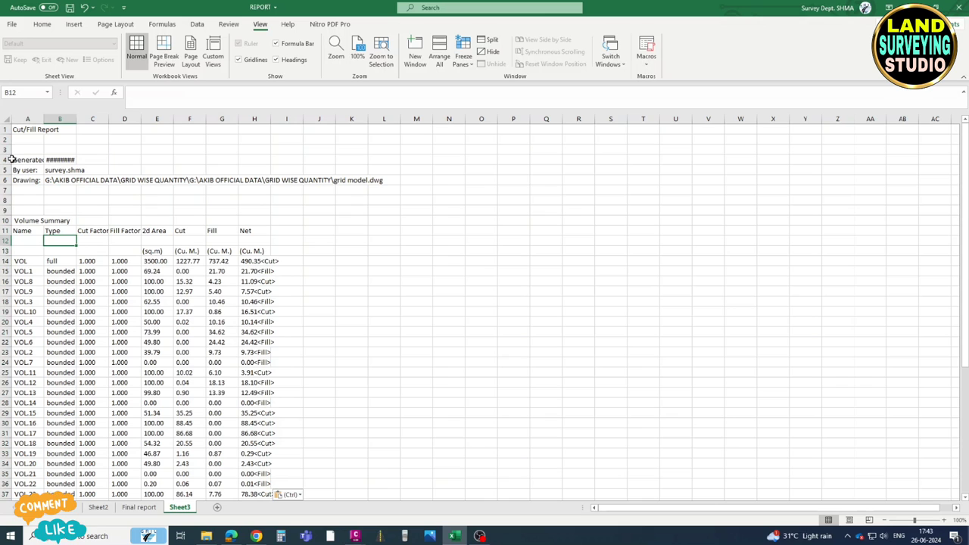
left_click_drag(3, 139, 4, 203)
key("ctrl+minus")
left_click(89, 218)
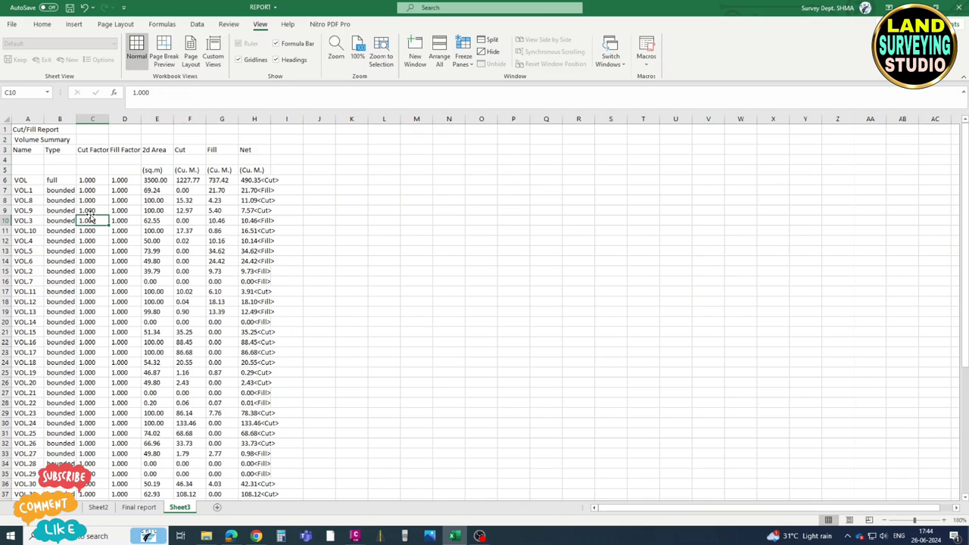
left_click_drag(38, 130, 254, 132)
left_click_drag(121, 211, 121, 220)
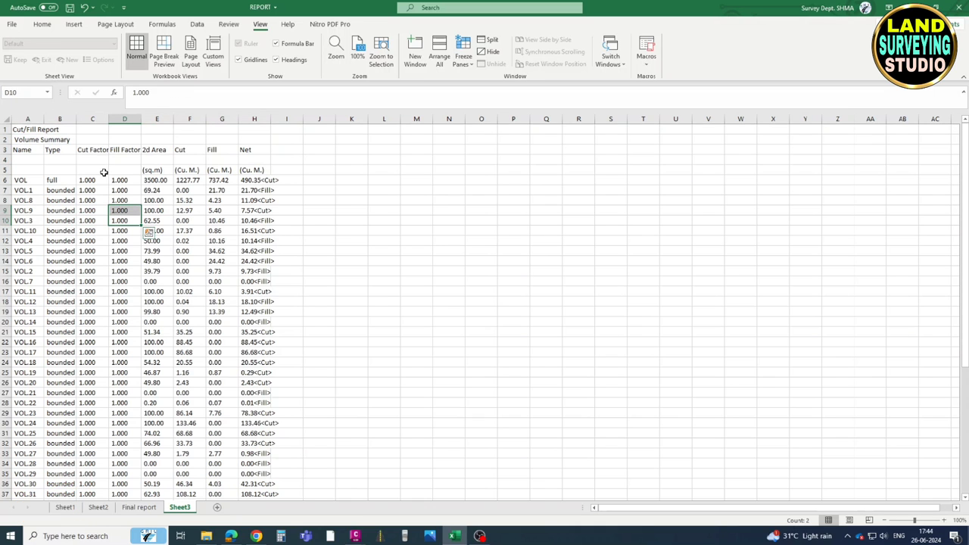
- Delete the Cut Factor and Fill Factor columns from the pasted report
left_click_drag(93, 118, 125, 119)
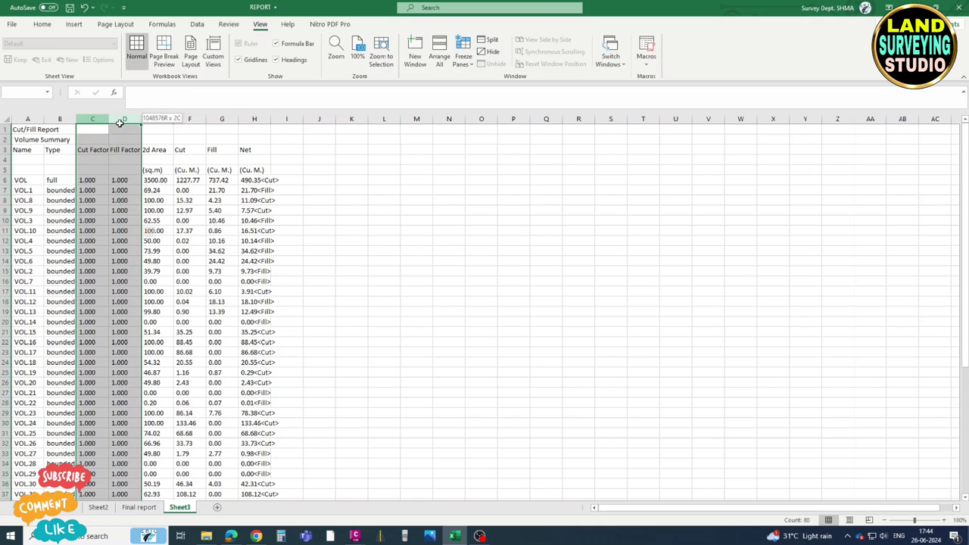
scroll(133, 197, "down", 5)
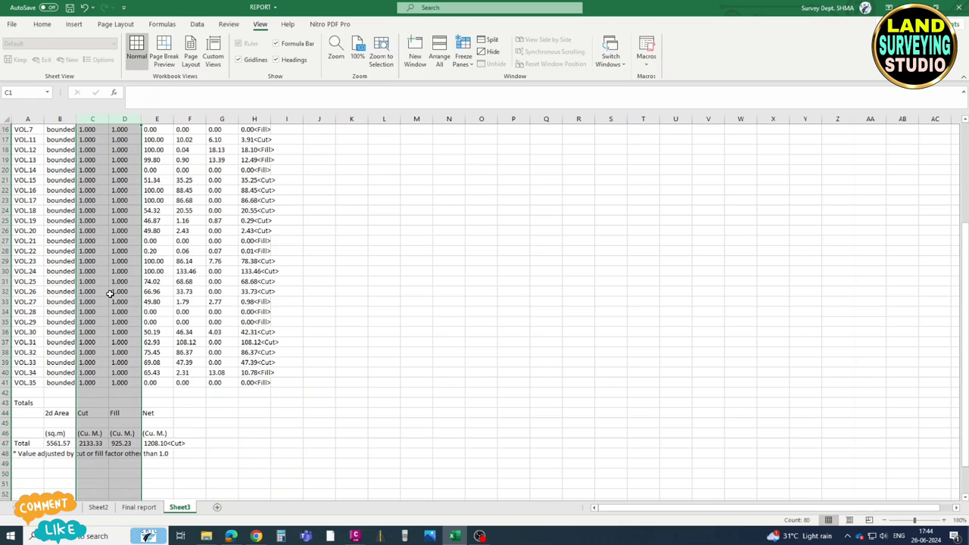
key("ctrl+minus")
scroll(110, 294, "up", 5)
left_click(80, 210)
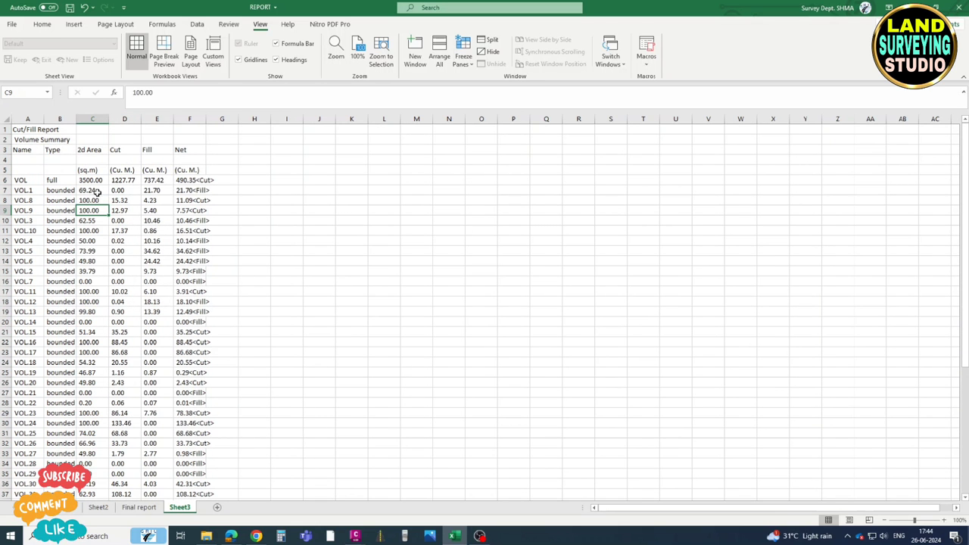
- Replace every blank character copied from before the value in C17 with nothing, so the area, cut and fill entries become numbers
left_click(92, 191)
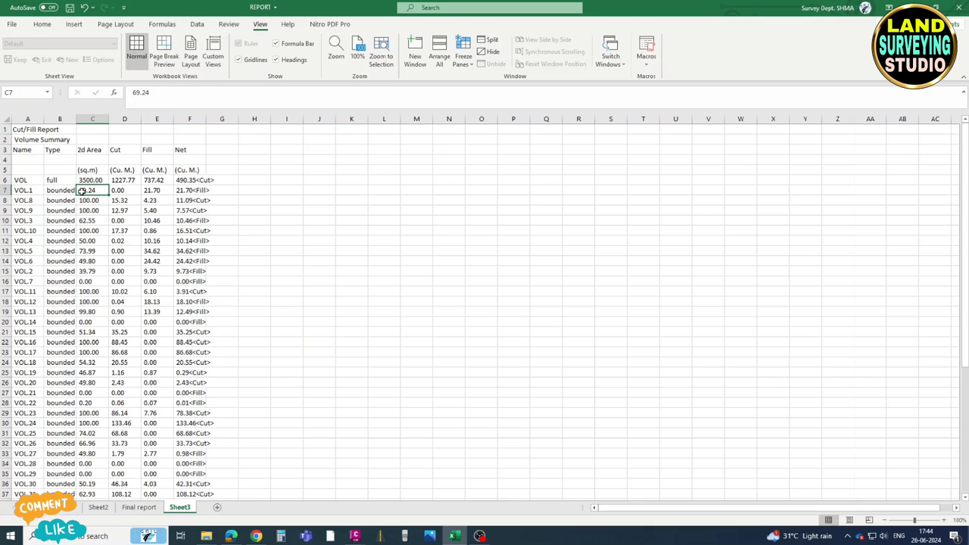
left_click_drag(98, 194, 139, 251)
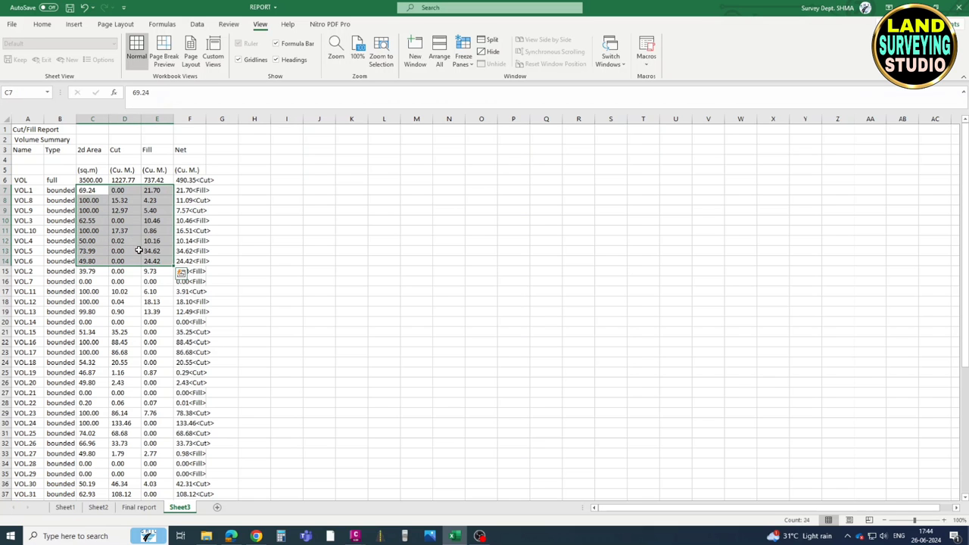
key("ctrl+shift+Down")
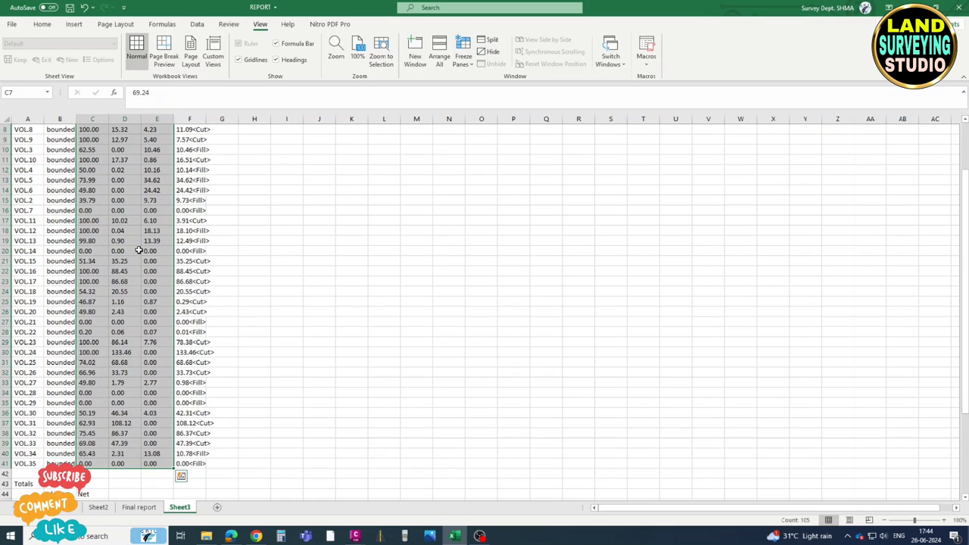
key("ctrl+f")
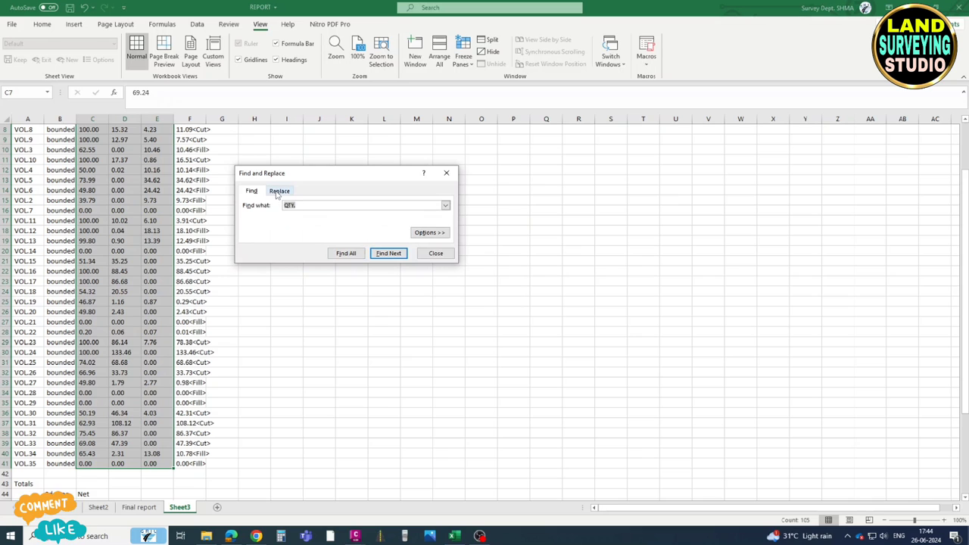
left_click(278, 191)
left_click(93, 220)
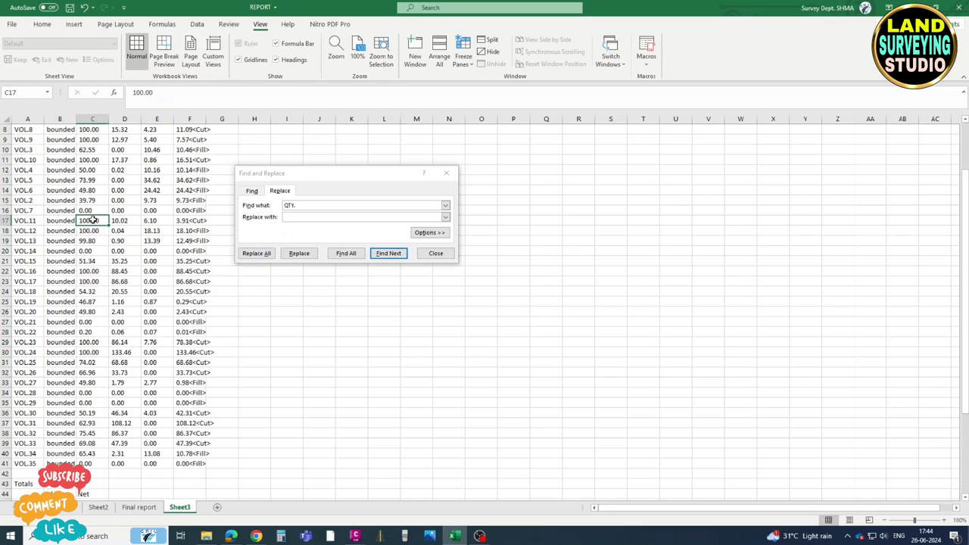
left_click(128, 93)
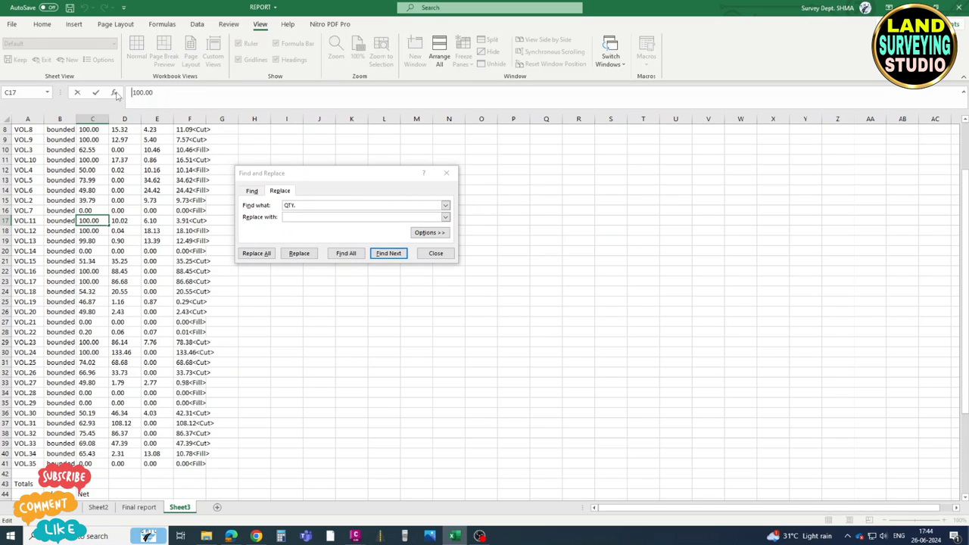
left_click(246, 206)
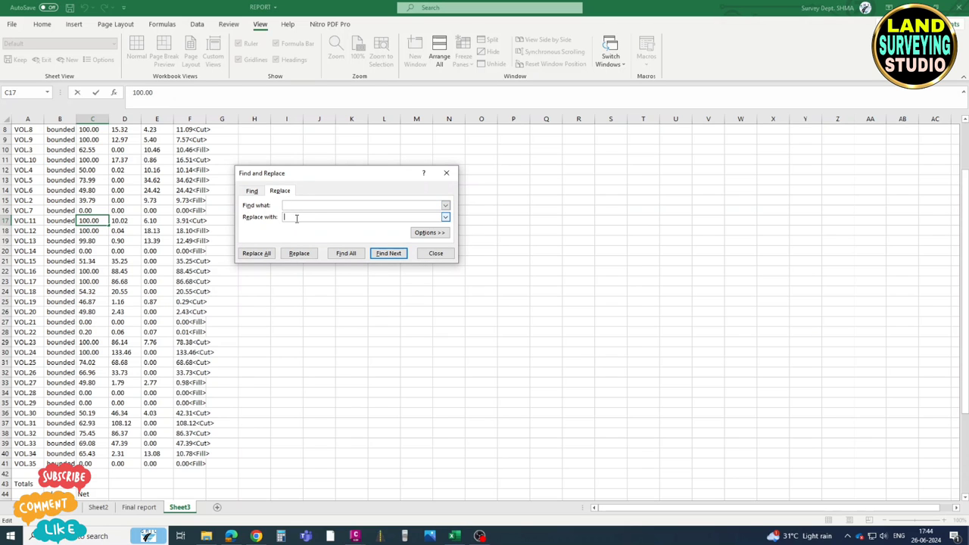
left_click(256, 253)
left_click(490, 296)
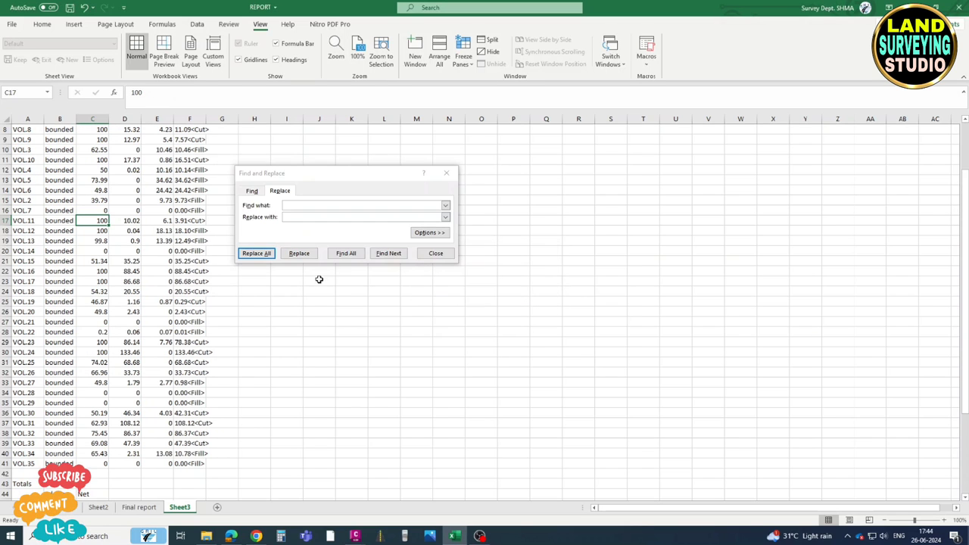
left_click(447, 172)
left_click(118, 271)
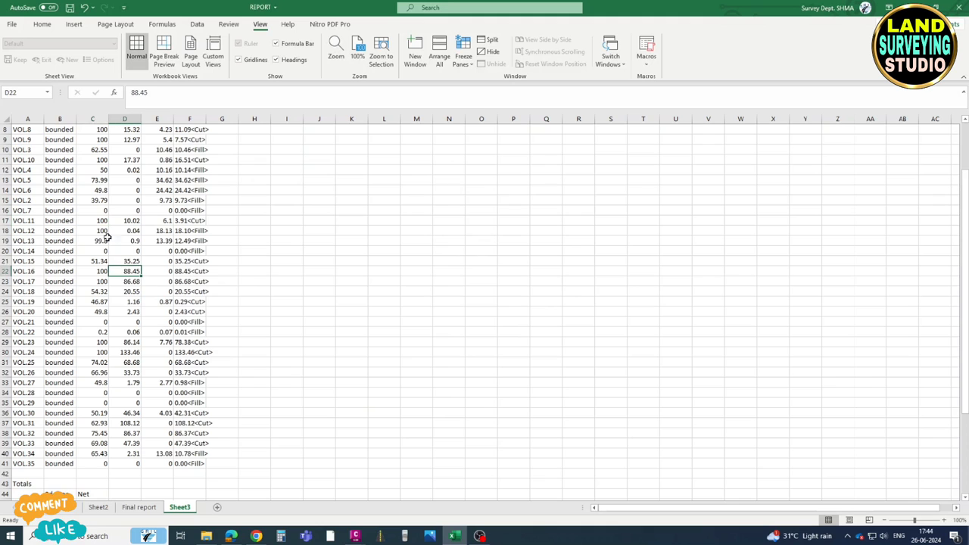
- Split the Net column F with Text to Columns, delimited at the "<" character, in General format with destination F1
scroll(117, 270, "up", 3)
left_click(195, 118)
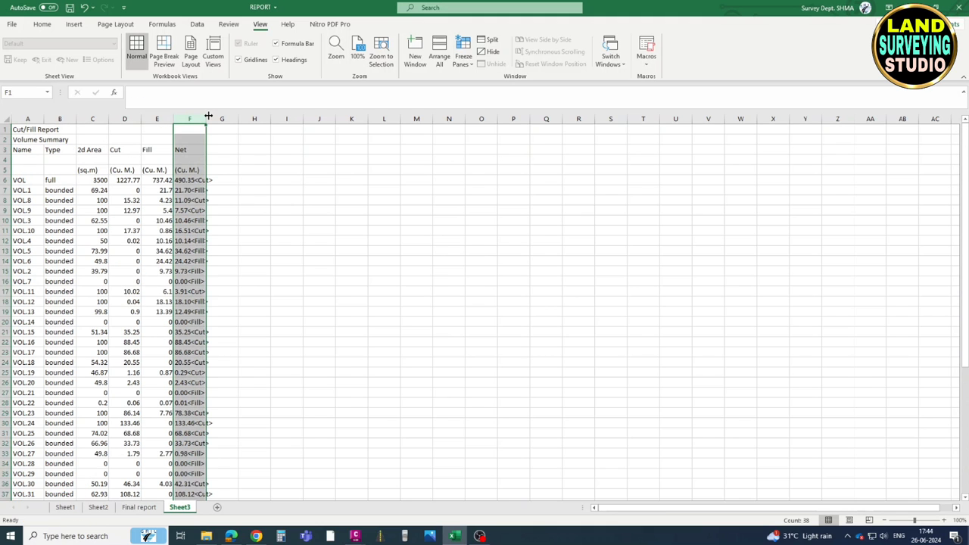
key("alt+a")
key("e")
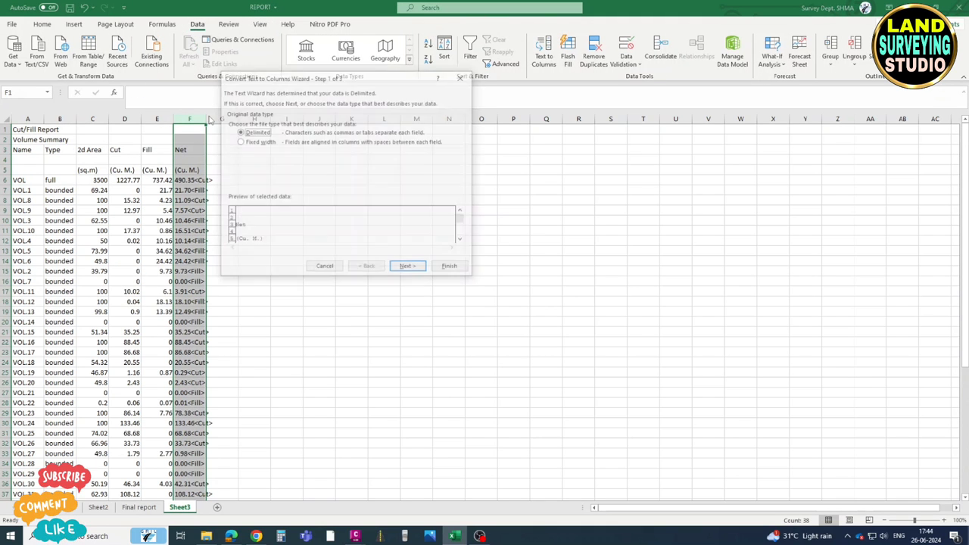
key("Return")
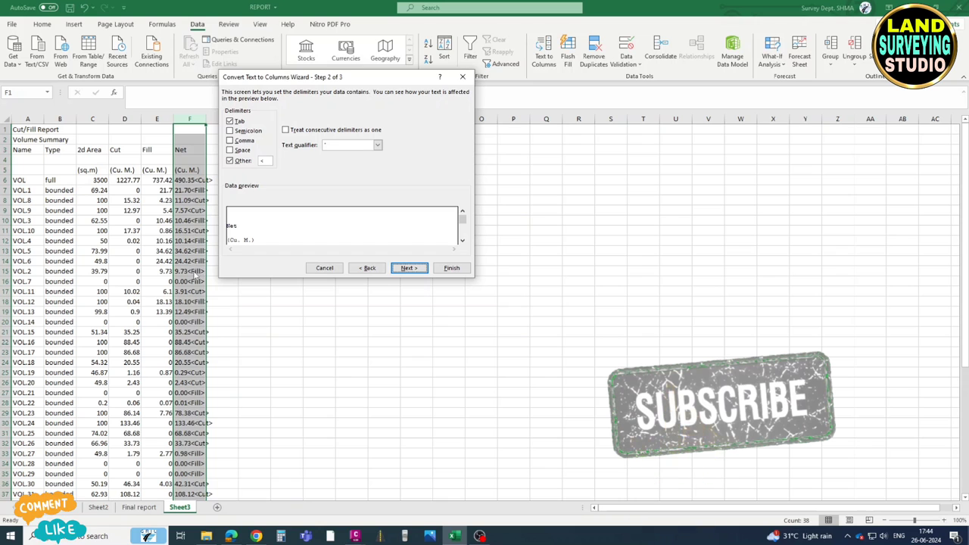
left_click(405, 268)
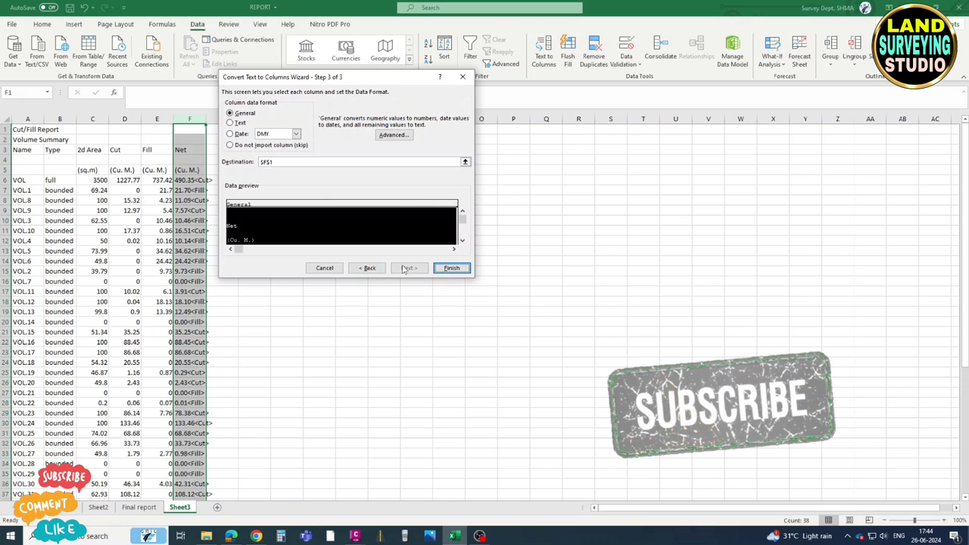
left_click(449, 267)
left_click(188, 210)
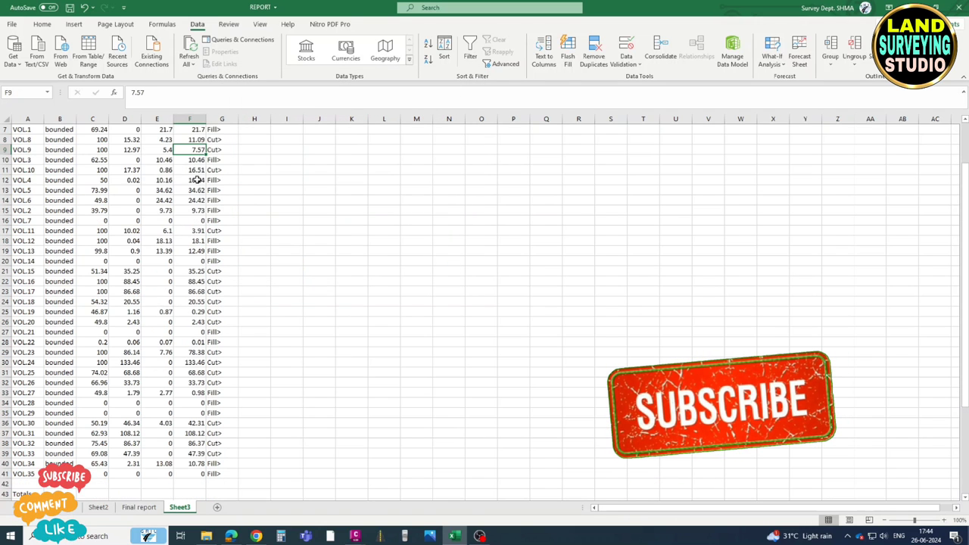
- Apply all borders and centre alignment to the volume table in A5:G41
left_click_drag(34, 170, 211, 171)
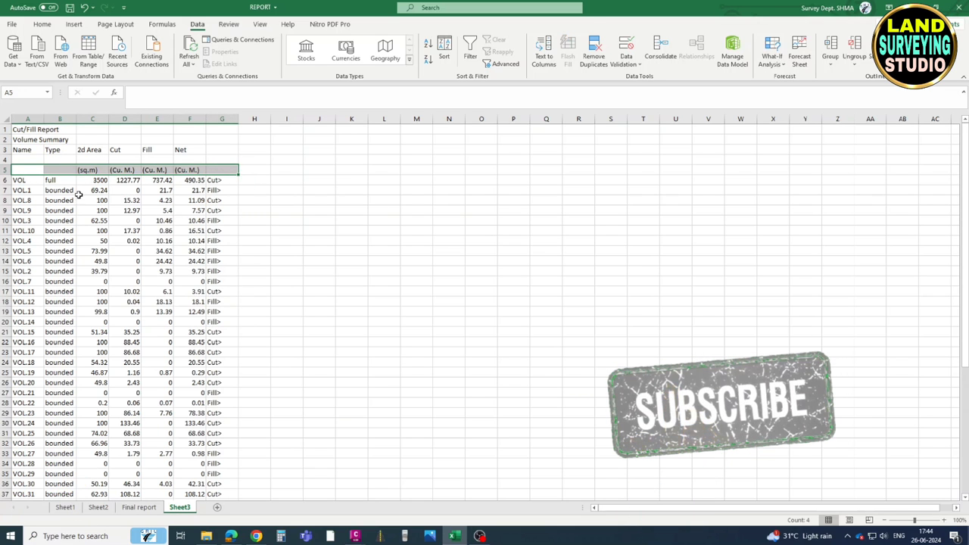
left_click_drag(25, 171, 212, 211)
key("ctrl+shift+Down")
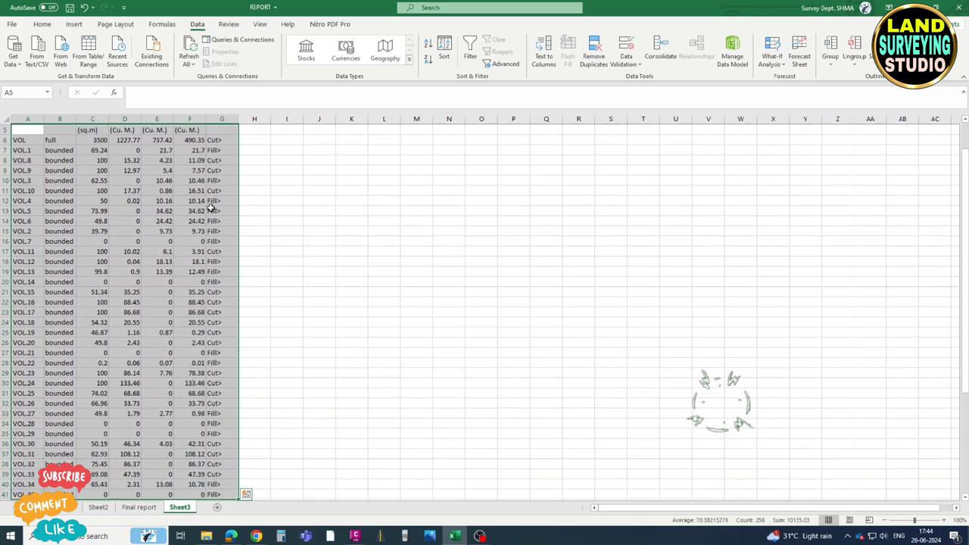
left_click(42, 24)
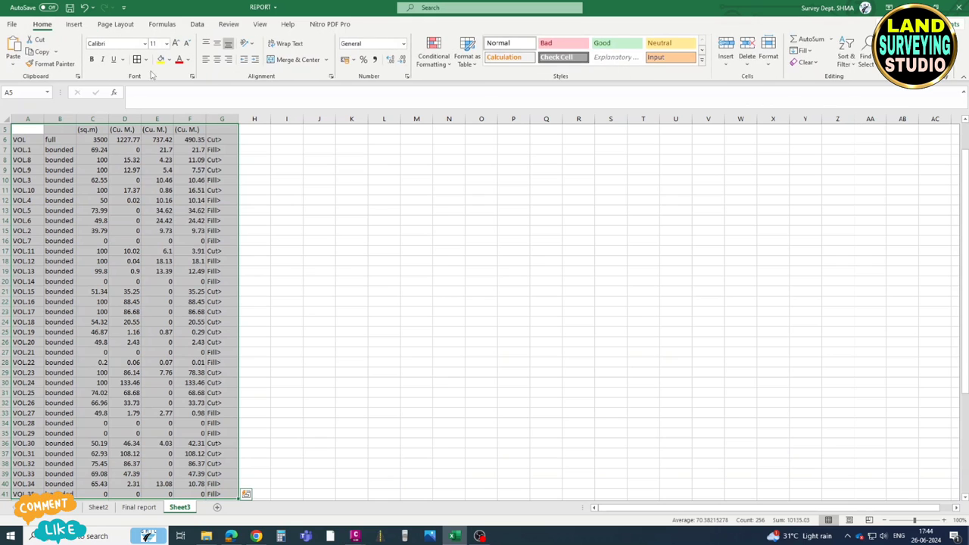
left_click(137, 59)
left_click(218, 60)
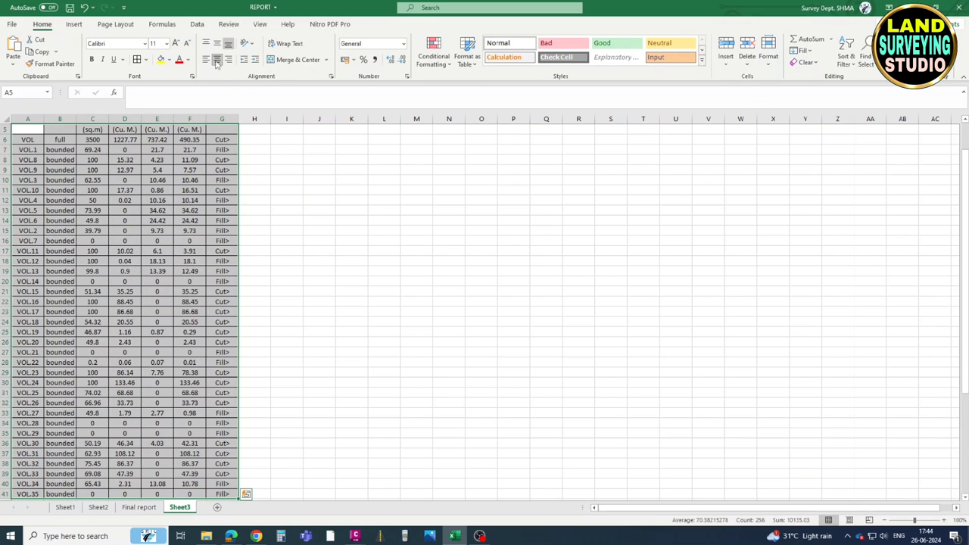
- Clear the Totals block and footnote below the table, covering rows 43 to 54
scroll(148, 260, "up", 2)
scroll(122, 240, "down", 4)
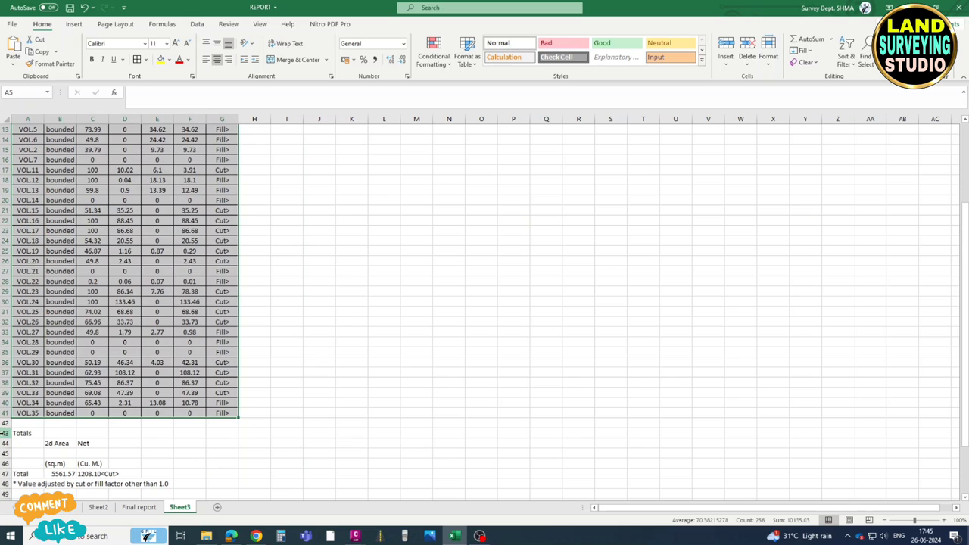
left_click_drag(4, 433, 281, 484)
key("Delete")
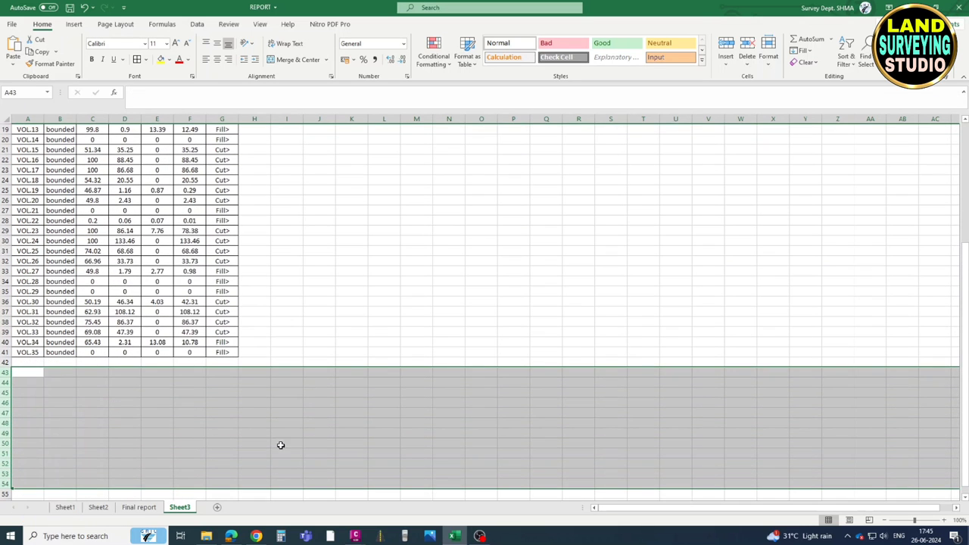
- Total the Cut volumes of the individual grids in D42 with =SUM(D7:D41)
left_click(119, 362)
type("=")
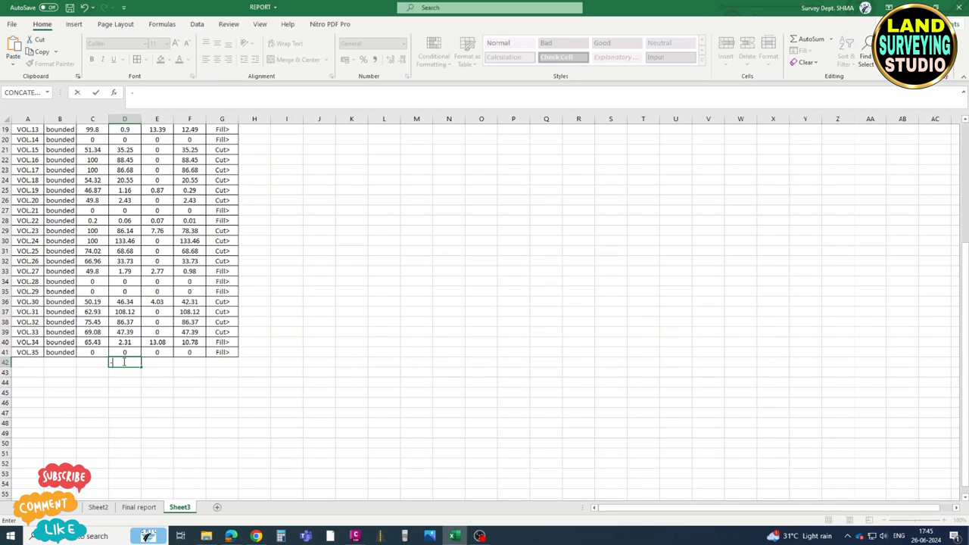
key("Escape")
type("=")
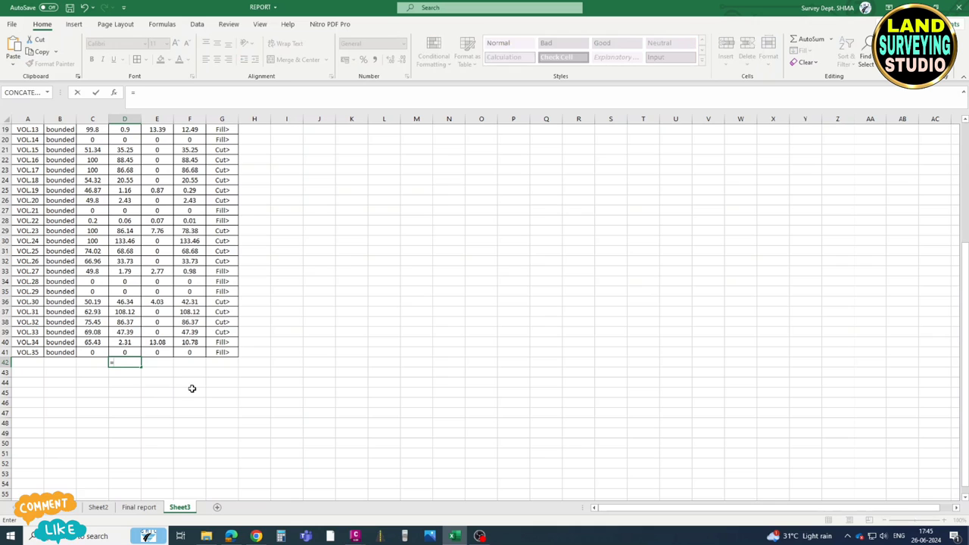
type("SUMM")
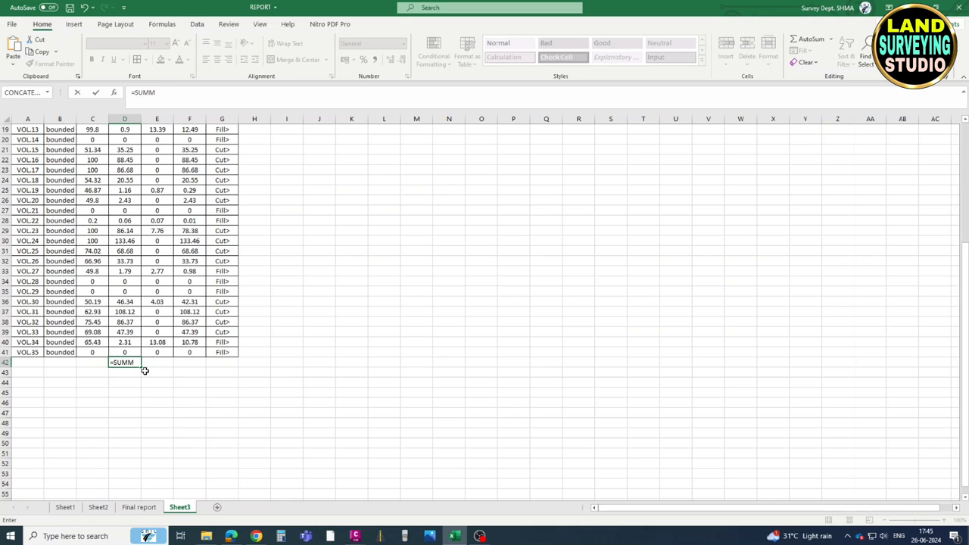
key("BackSpace")
double_click(133, 373)
scroll(128, 260, "up", 6)
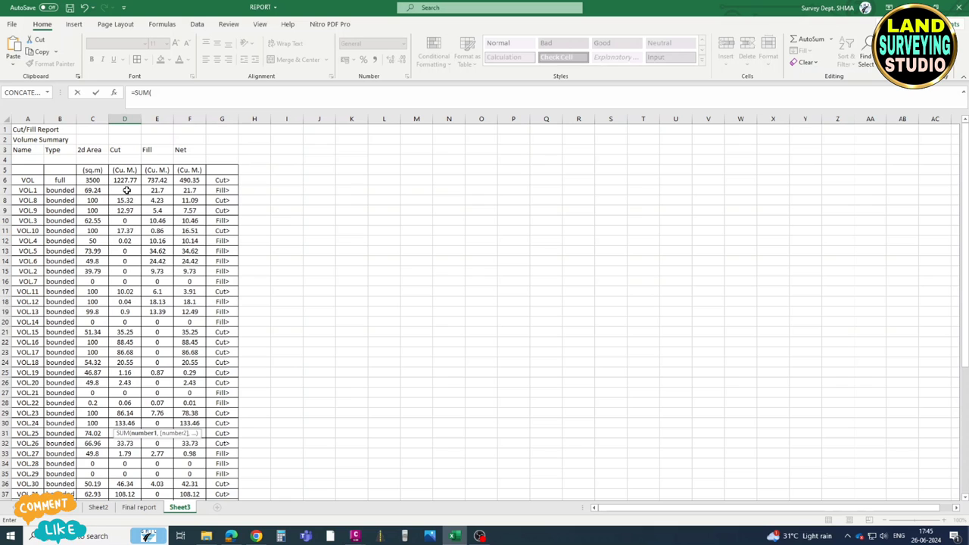
left_click_drag(127, 190, 126, 486)
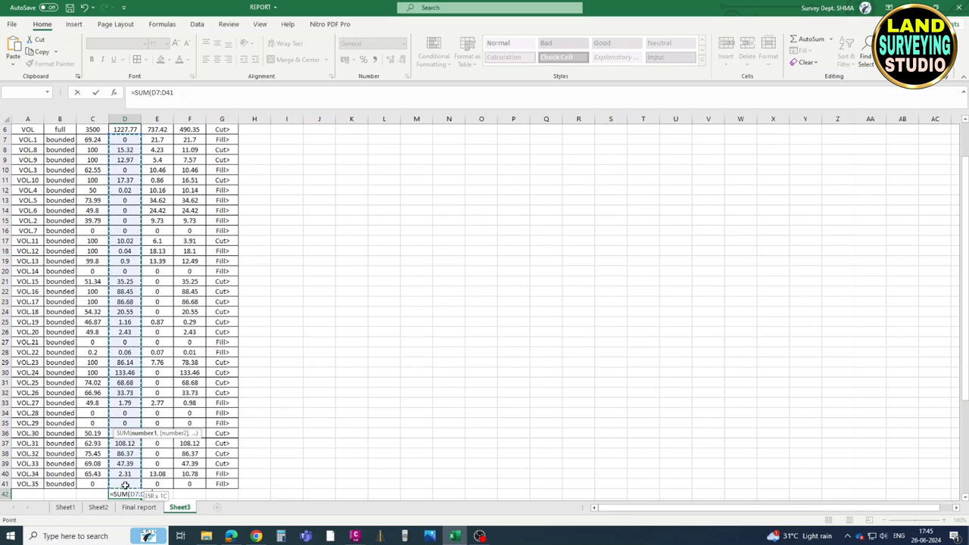
key("Return")
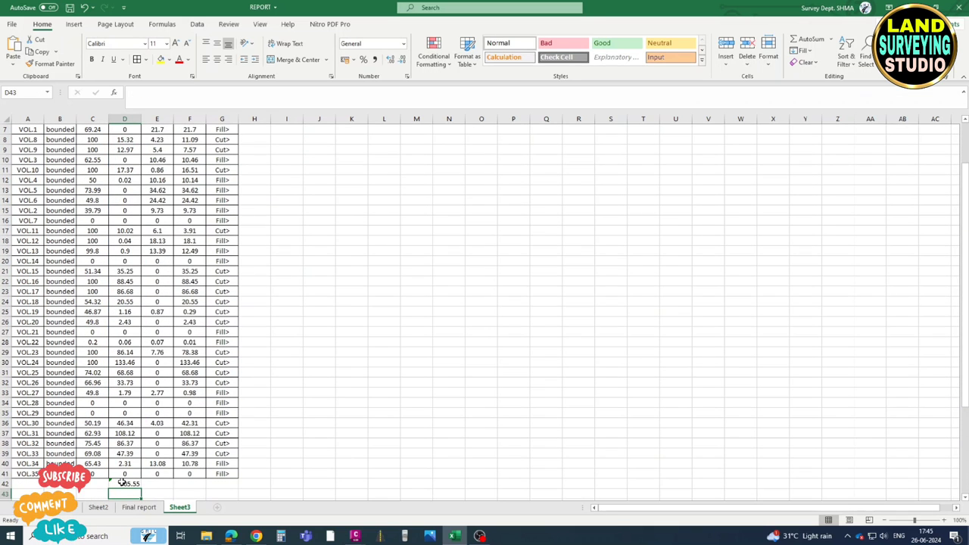
- Check the range of the Cut total in D42 and extend its formula to E42 to total the Fill column
double_click(122, 482)
scroll(125, 454, "up", 2)
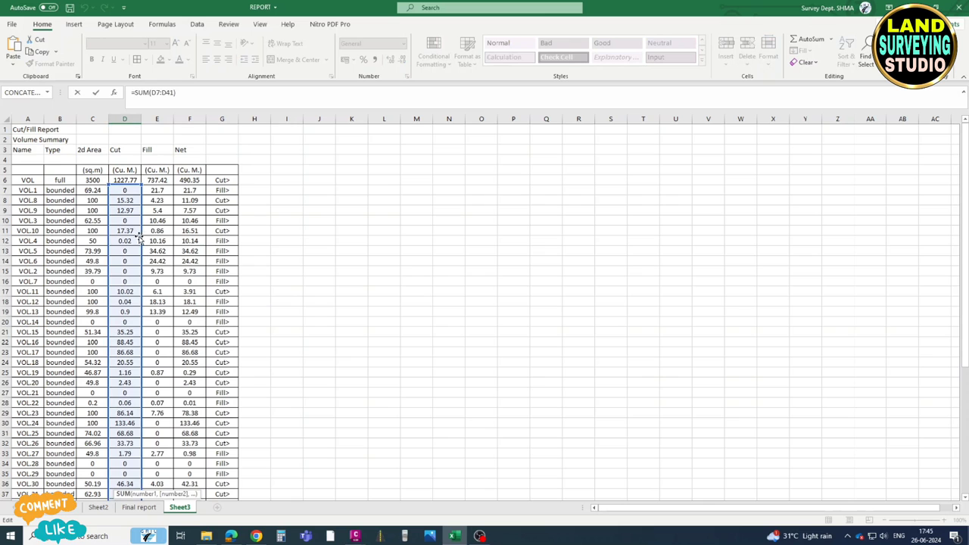
key("Escape")
scroll(141, 227, "down", 3)
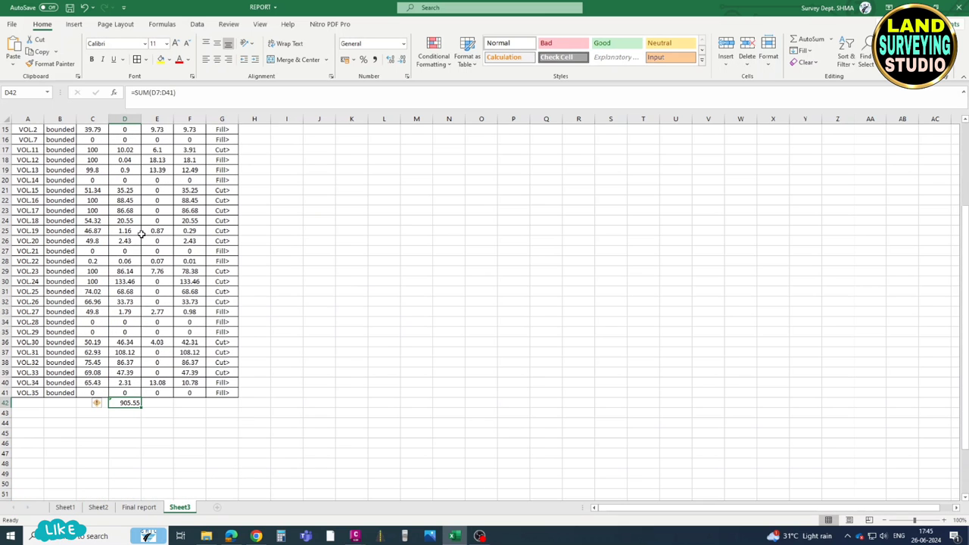
left_click_drag(141, 406, 160, 406)
left_click(159, 403)
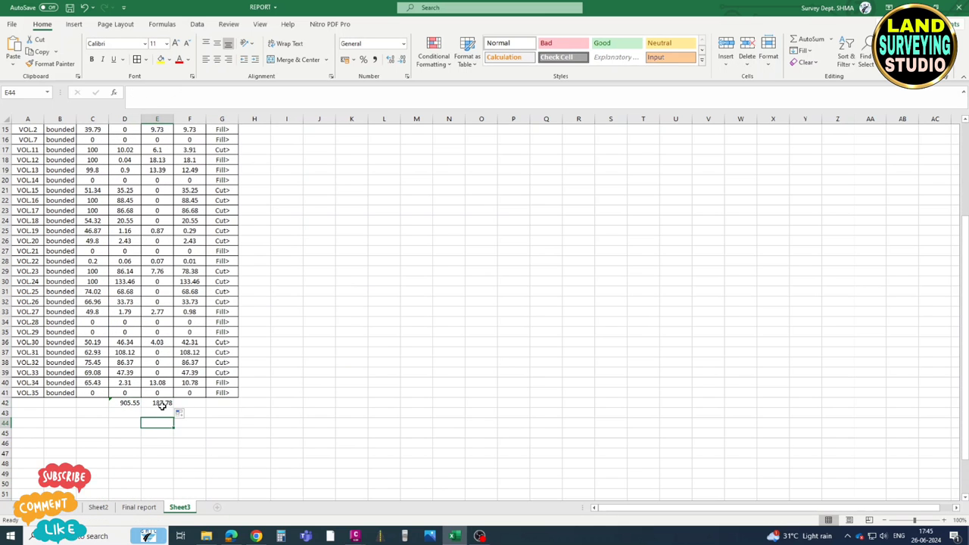
- Check the range of the Fill total in E42, compare both totals with the VOL row, and open the Final report sheet
double_click(159, 403)
scroll(159, 405, "up", 5)
scroll(156, 379, "down", 3)
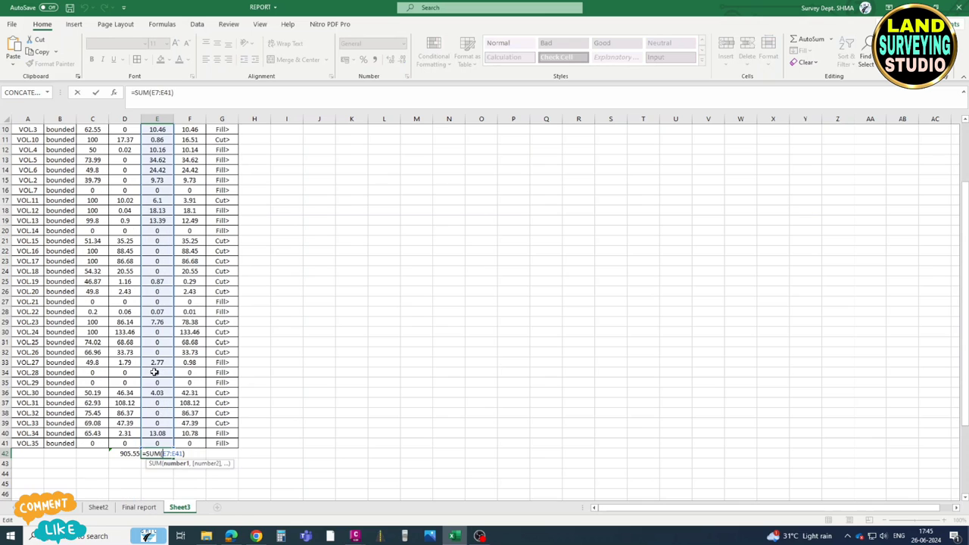
key("Escape")
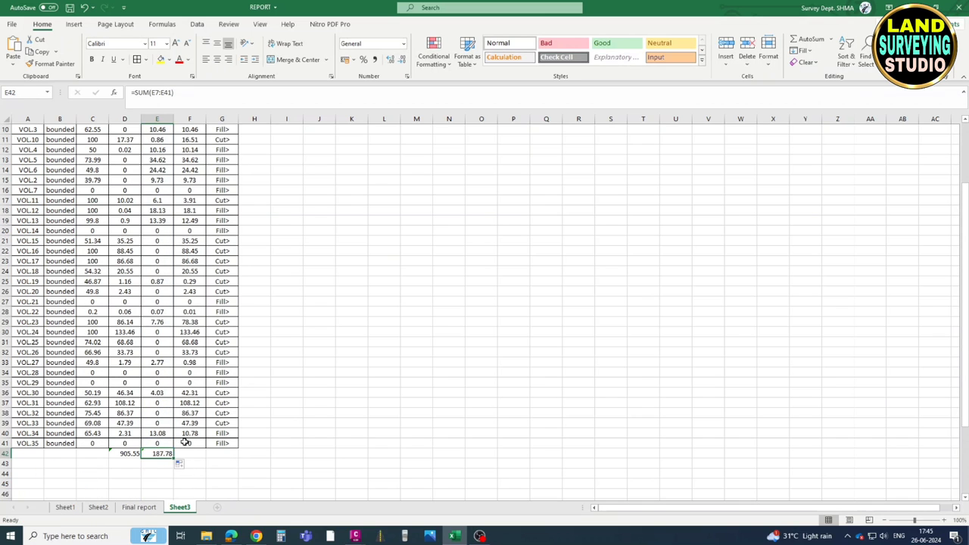
scroll(181, 426, "up", 3)
scroll(191, 212, "down", 3)
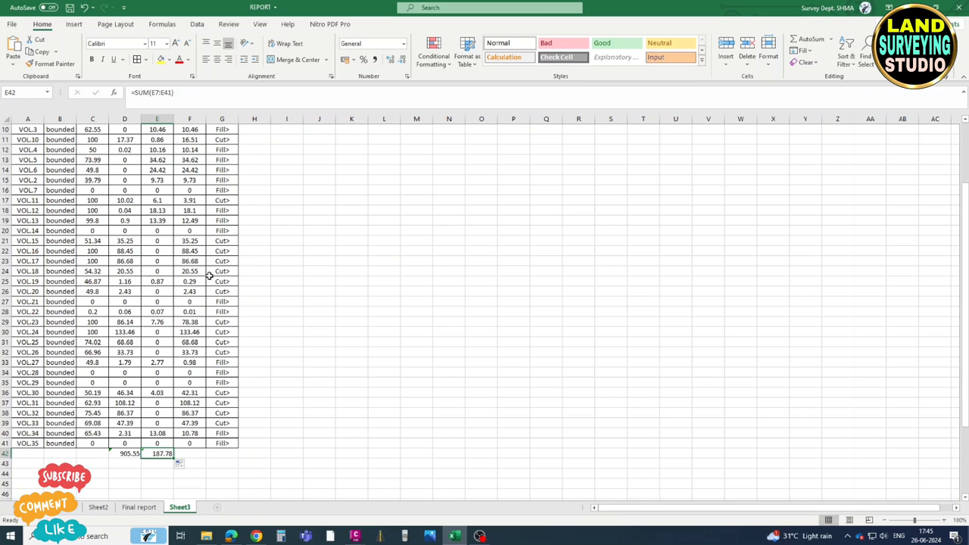
scroll(163, 301, "up", 2)
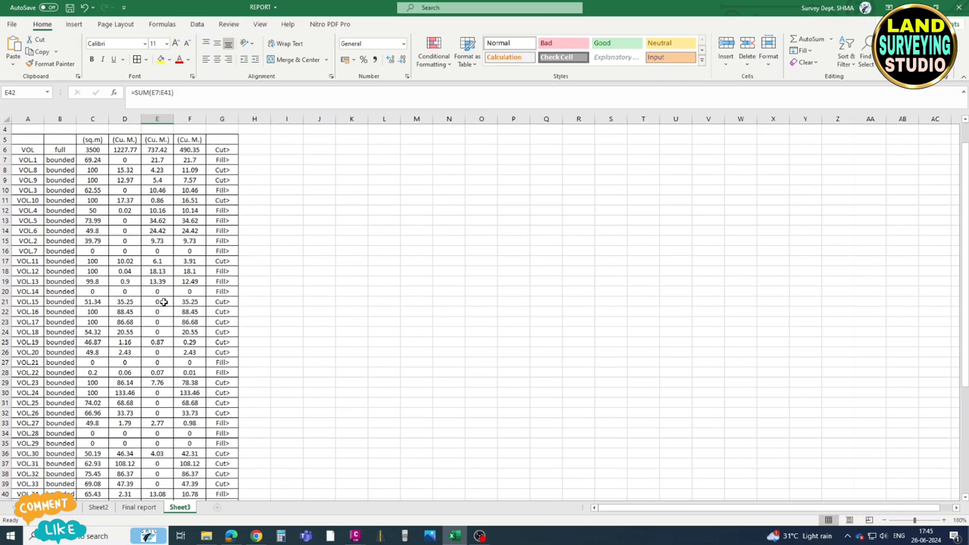
scroll(161, 294, "down", 4)
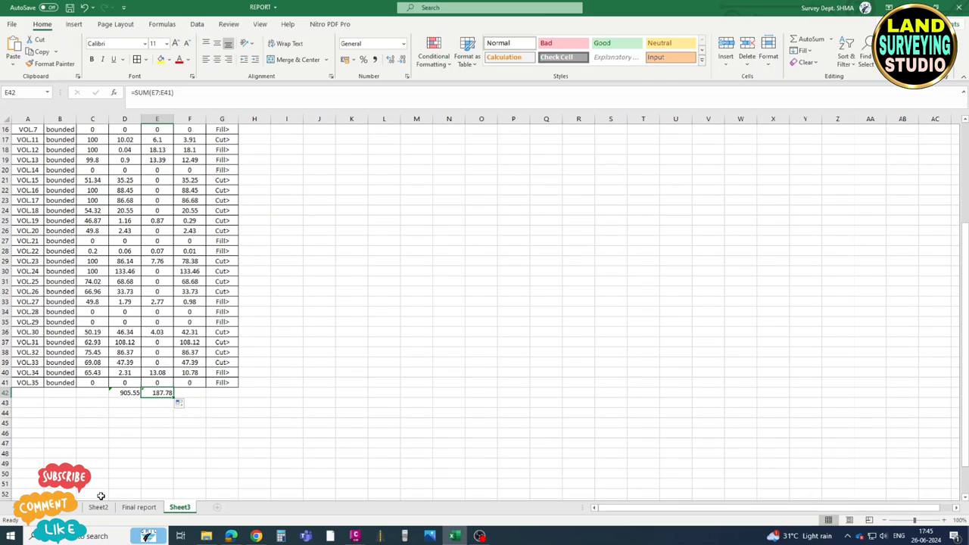
left_click(139, 507)
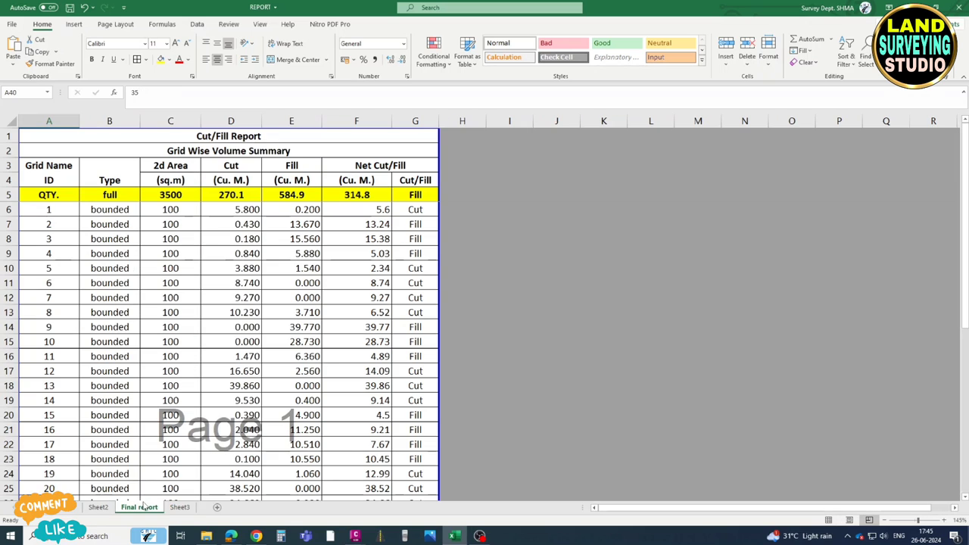
- Review the Final report sheet from grid 1 down to the Total row, glancing at Sheet3 and Sheet2 for comparison
left_click(244, 312)
scroll(192, 435, "down", 5)
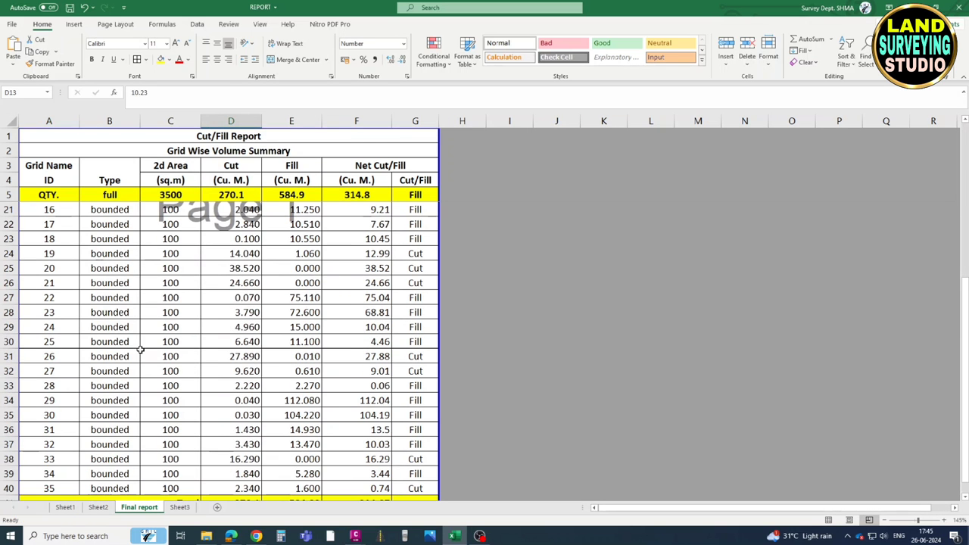
scroll(140, 349, "up", 5)
scroll(192, 329, "down", 7)
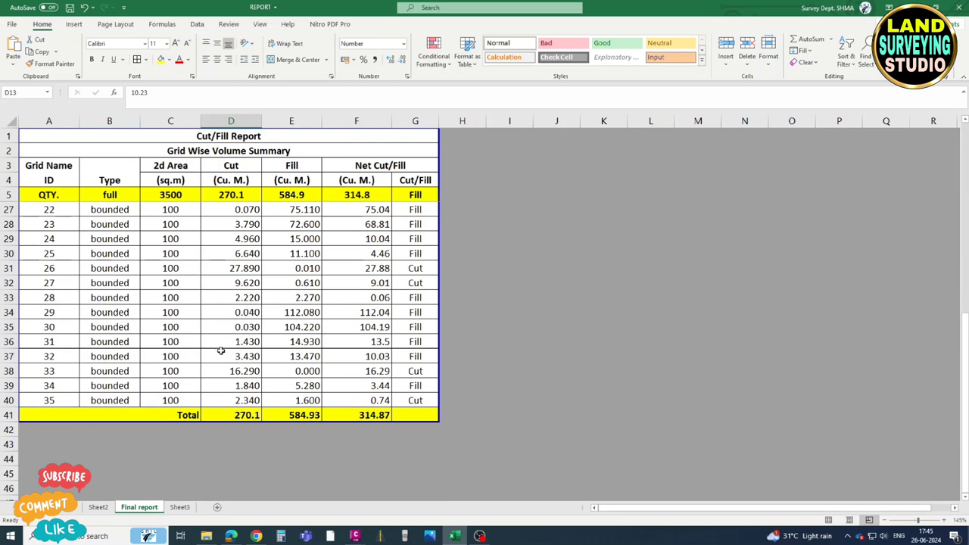
scroll(290, 366, "down", 1)
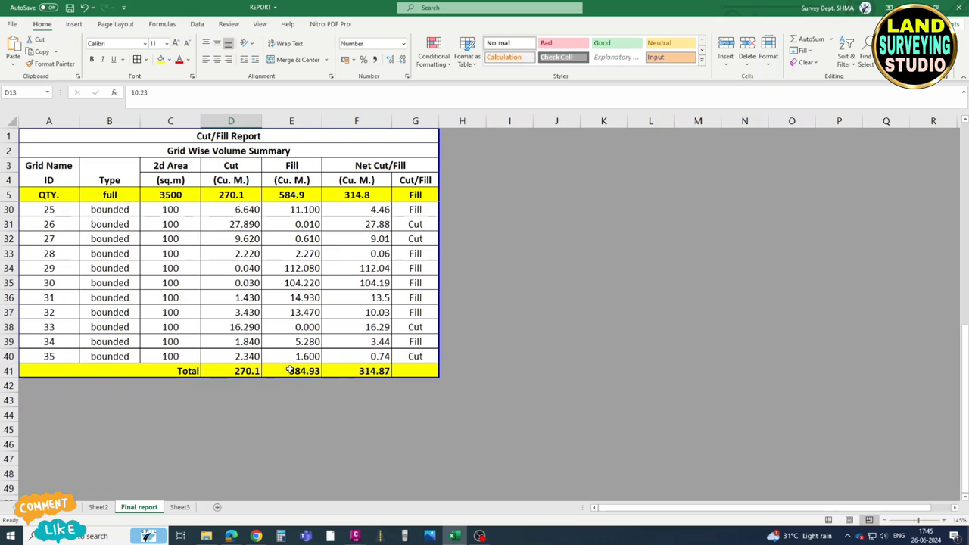
scroll(290, 369, "down", 1)
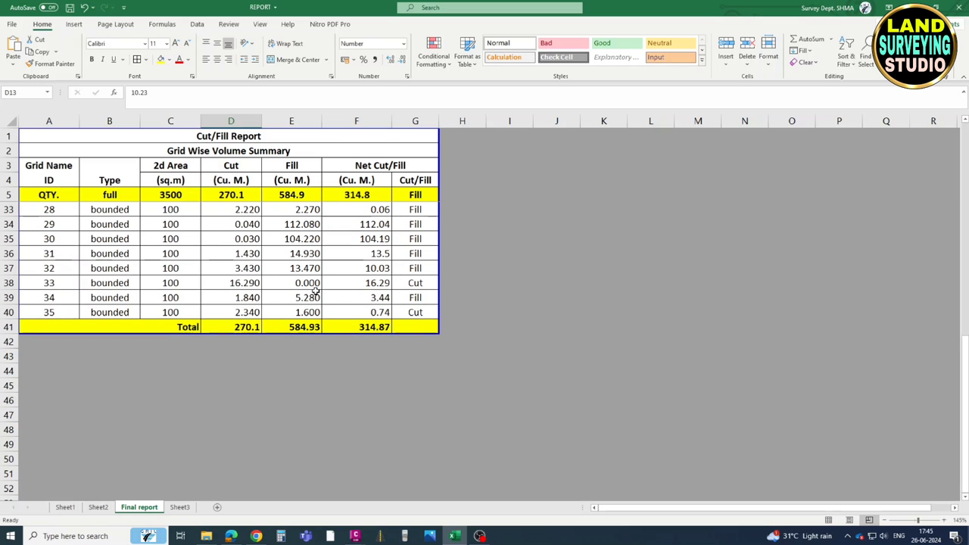
left_click(178, 508)
left_click(98, 507)
left_click(139, 507)
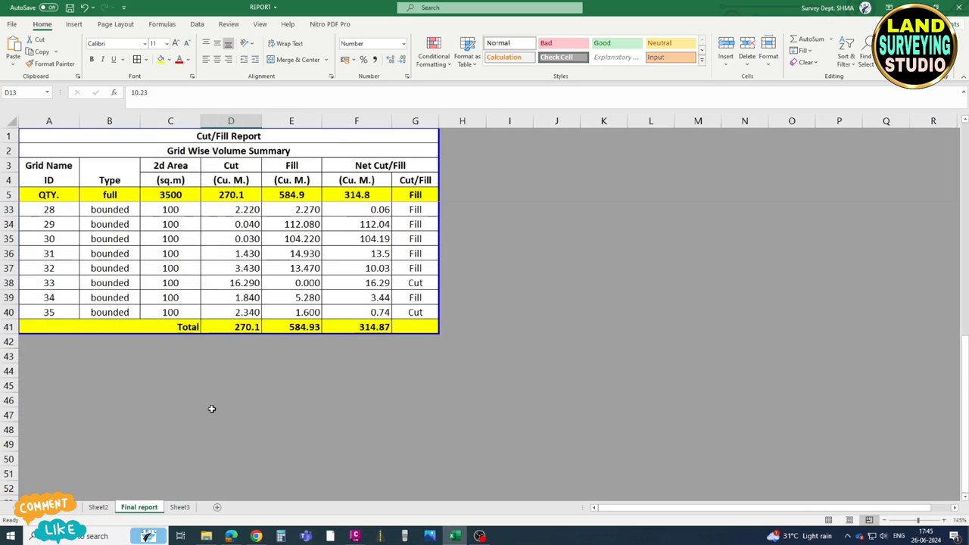
scroll(227, 378, "up", 3)
- Switch to the Civil 3D grid model drawing, examine the grid and its Cut/Fill Summary, and pick out grid labels 1 and 35
left_click(913, 7)
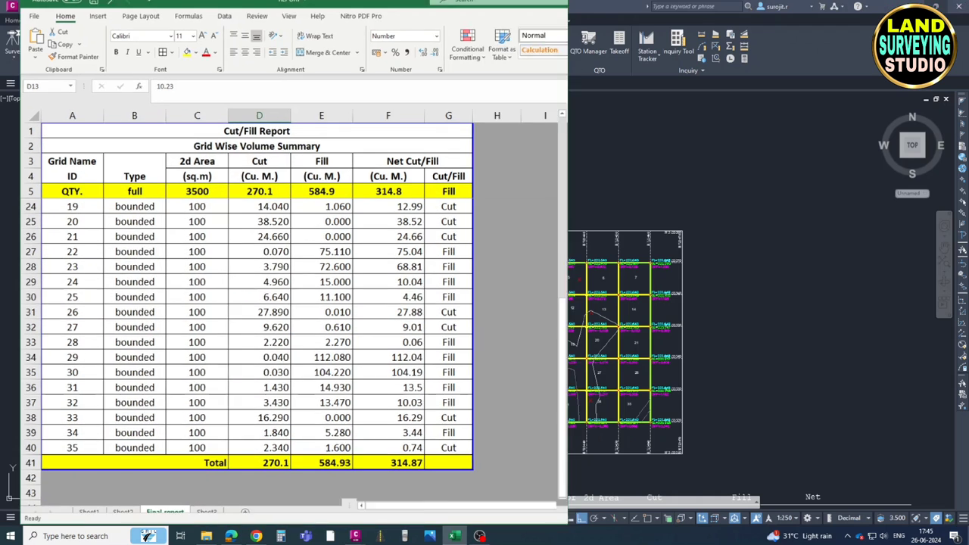
scroll(454, 257, "up", 5)
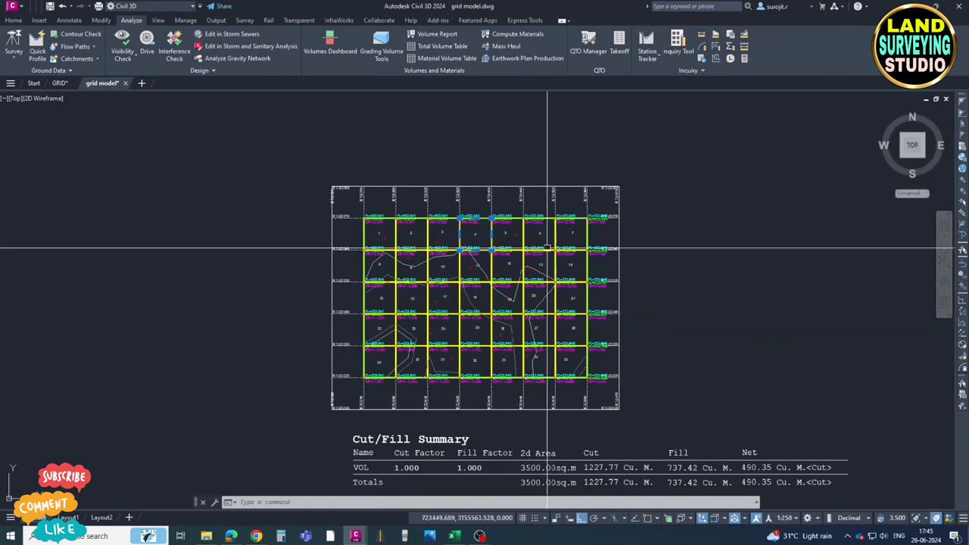
key("Escape")
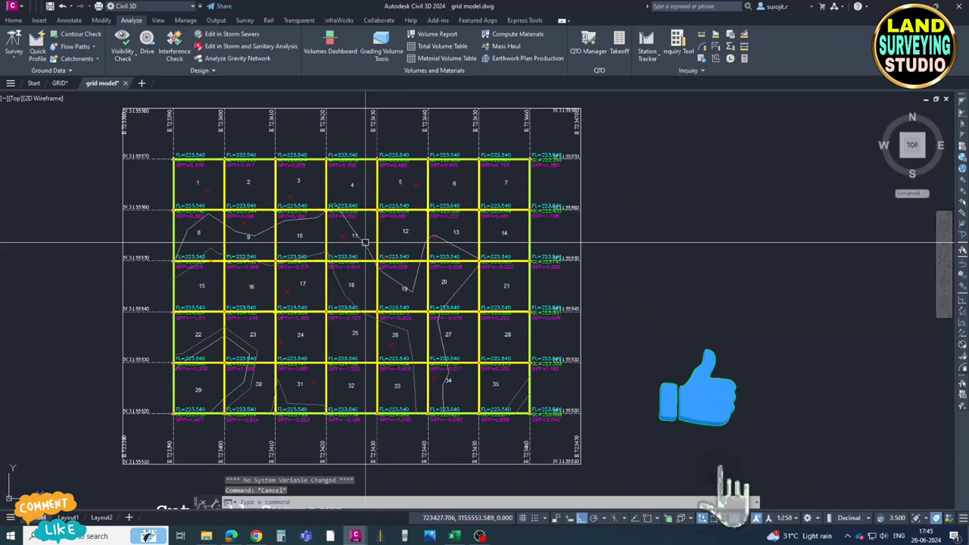
scroll(393, 276, "down", 3)
scroll(393, 276, "up", 4)
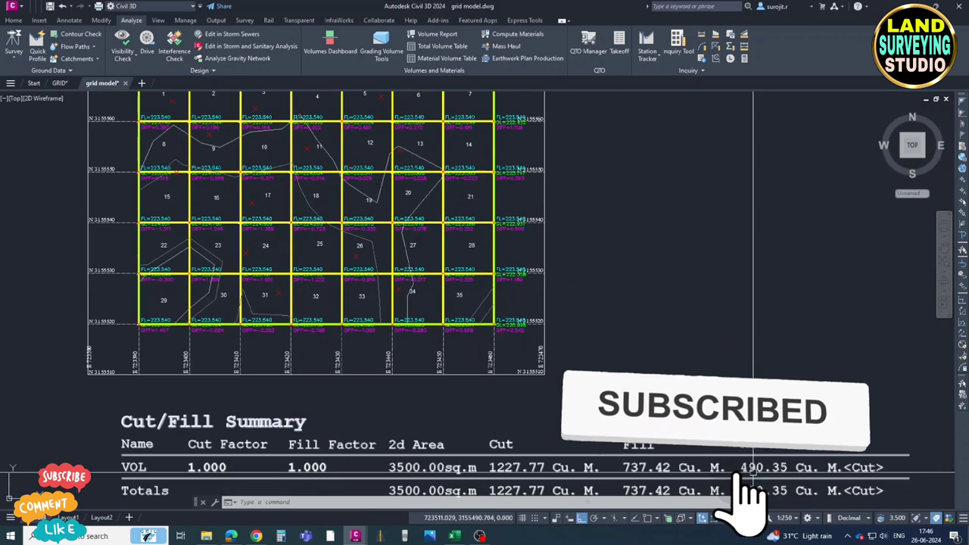
middle_click_drag(393, 291, 388, 335)
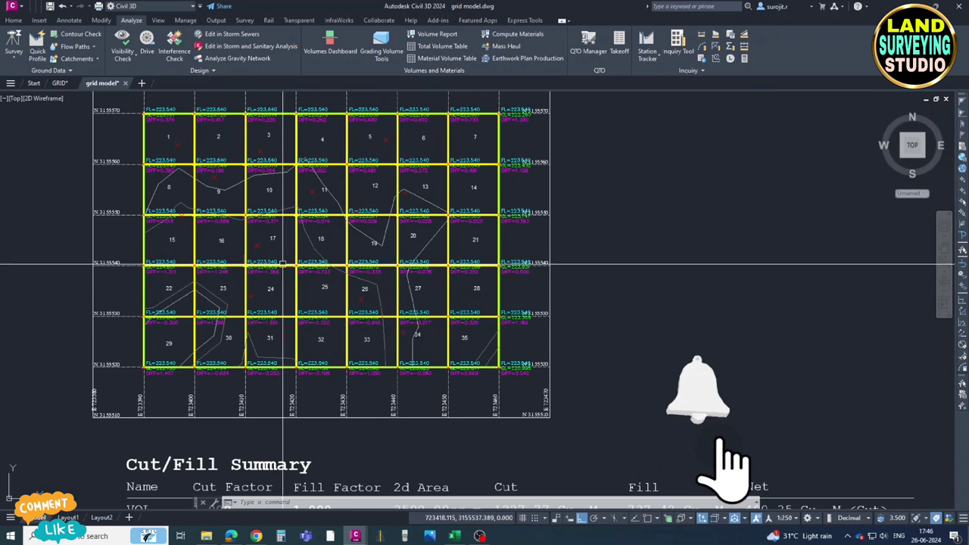
middle_click_drag(394, 286, 418, 319)
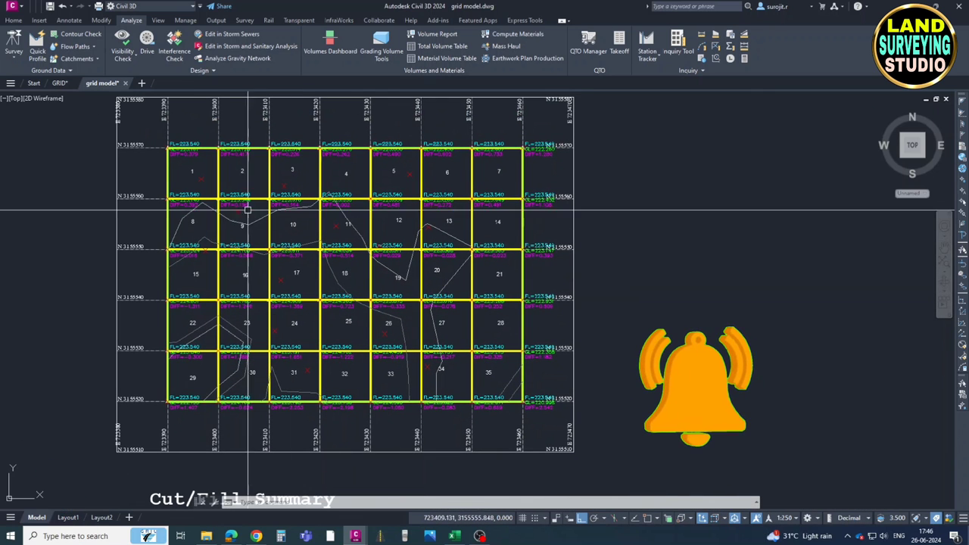
left_click(191, 172)
left_click(488, 372)
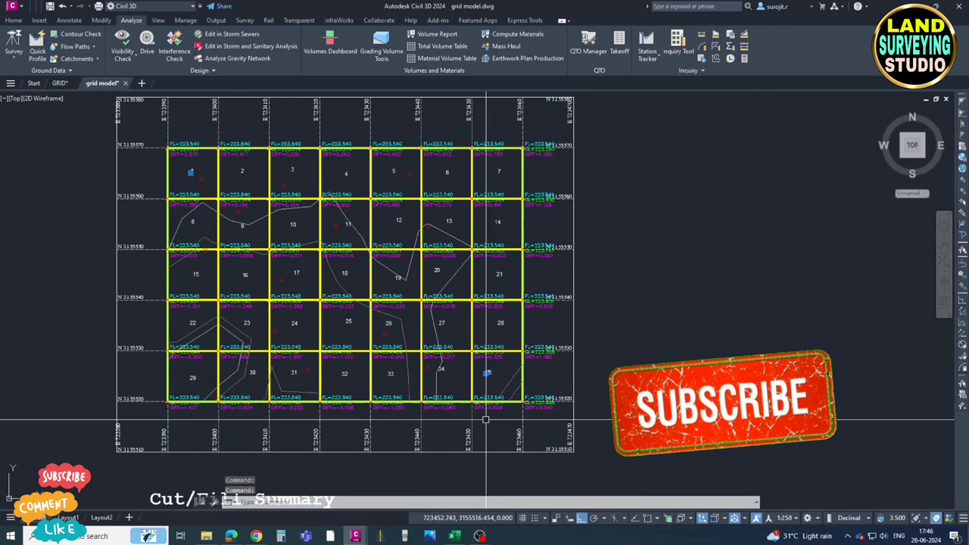
- Return to the Excel Final report and check the volumes of the individual grids against the Total row
left_click(455, 536)
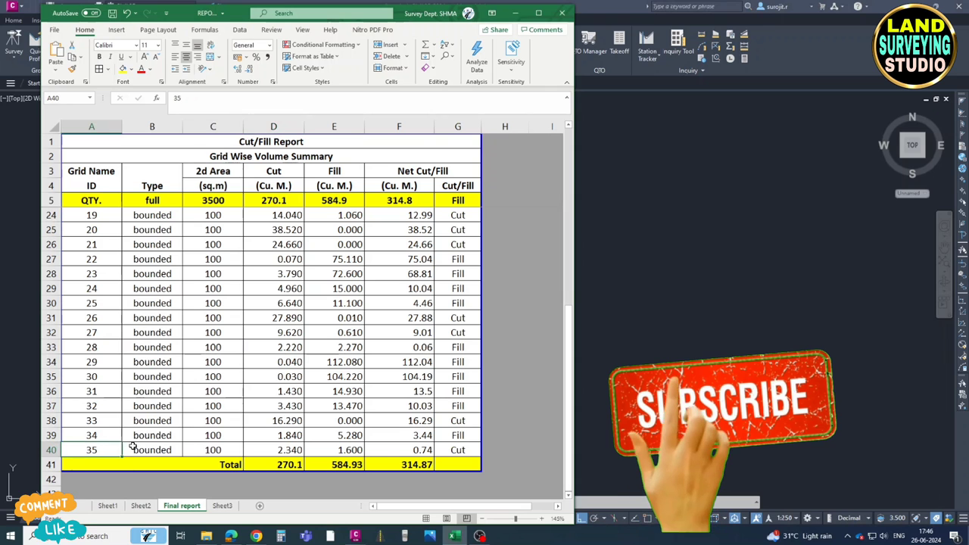
left_click(404, 447)
scroll(385, 356, "up", 8)
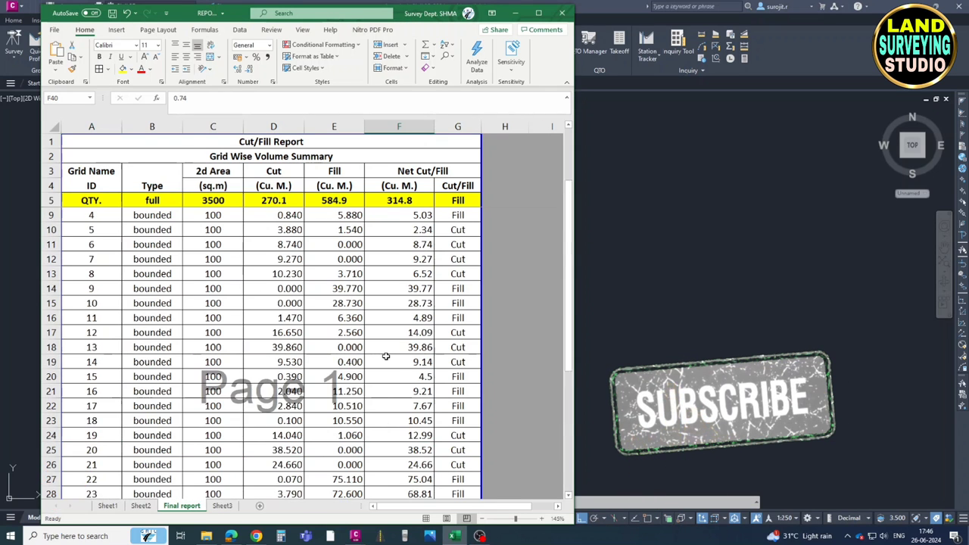
scroll(379, 356, "down", 9)
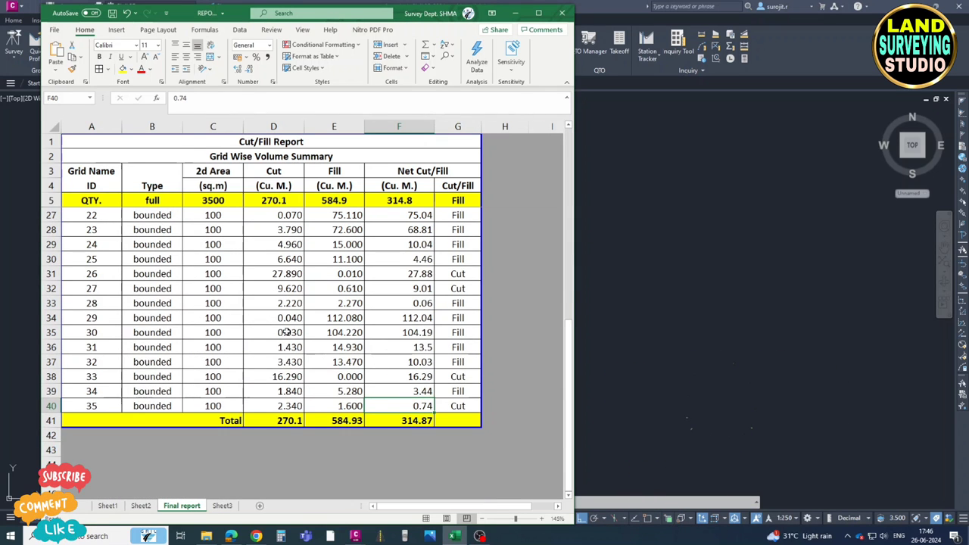